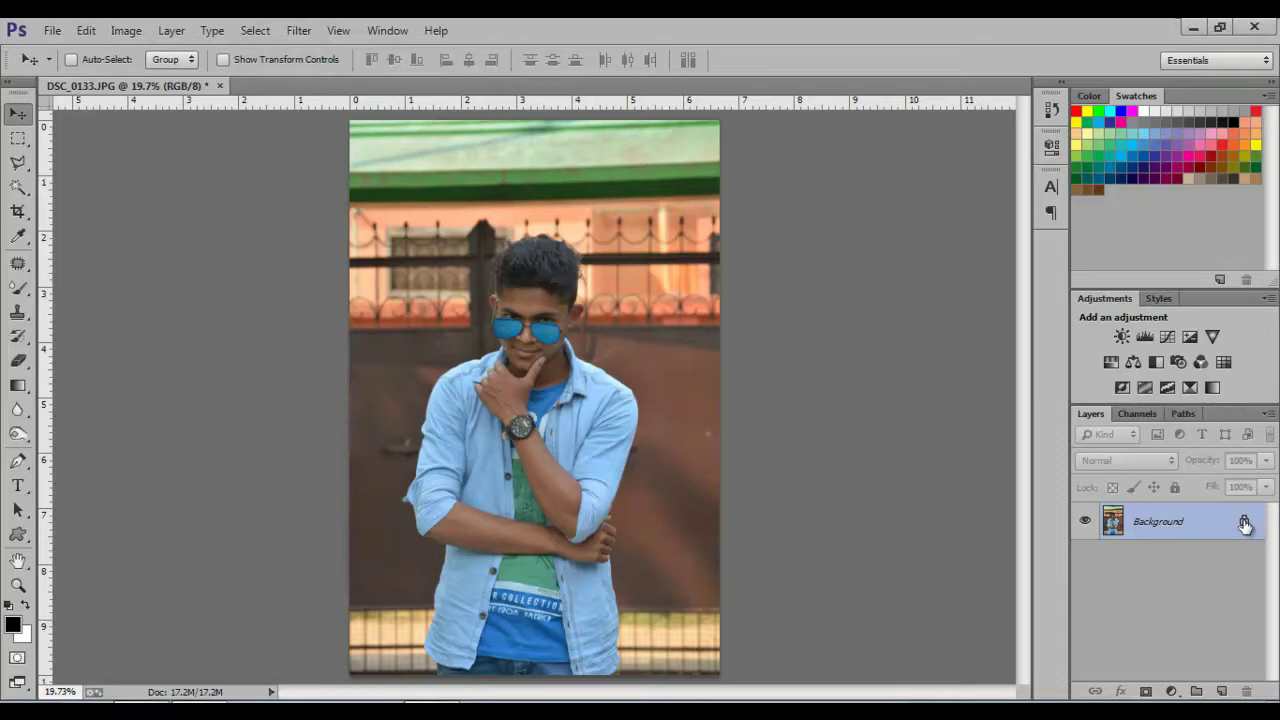
Step: Convert the locked Background layer of DSC_0133.JPG into an editable Layer 0
double_click(1244, 525)
left_click(804, 245)
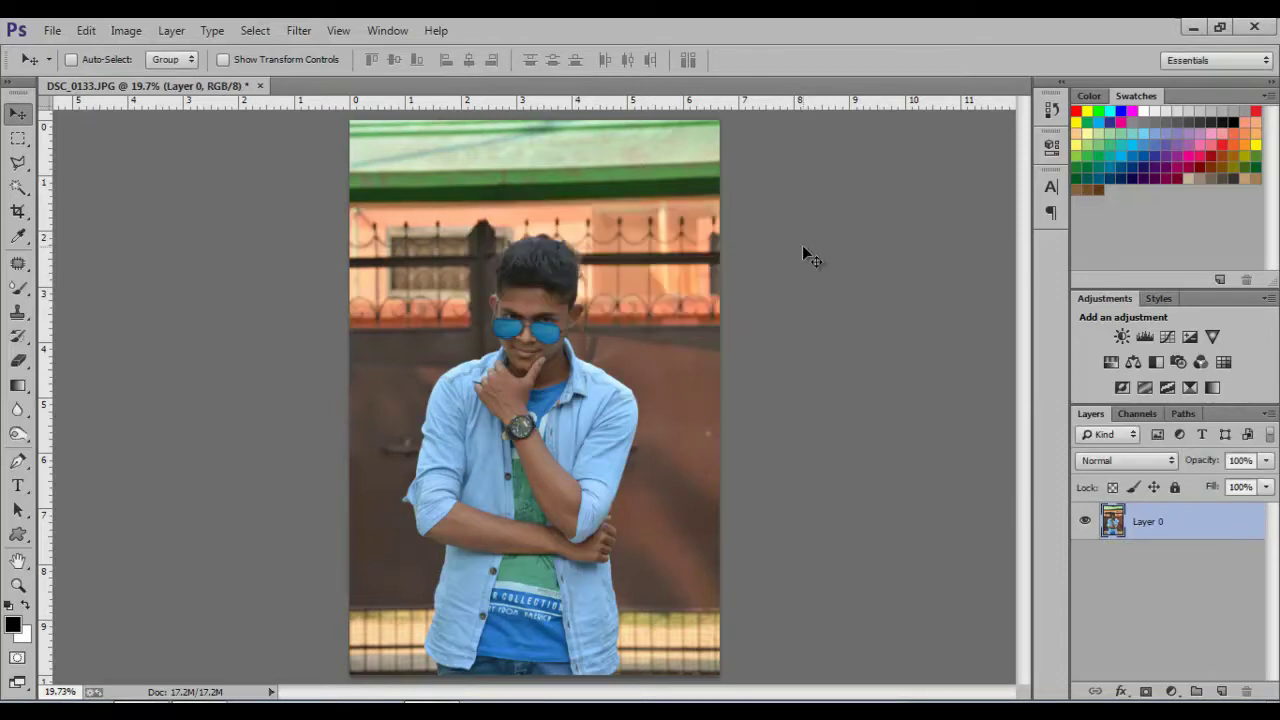
Step: With the Pen tool and a zoomed-in view, start the path at the image's bottom edge
left_click(17, 460)
scroll(490, 612, "up", 3)
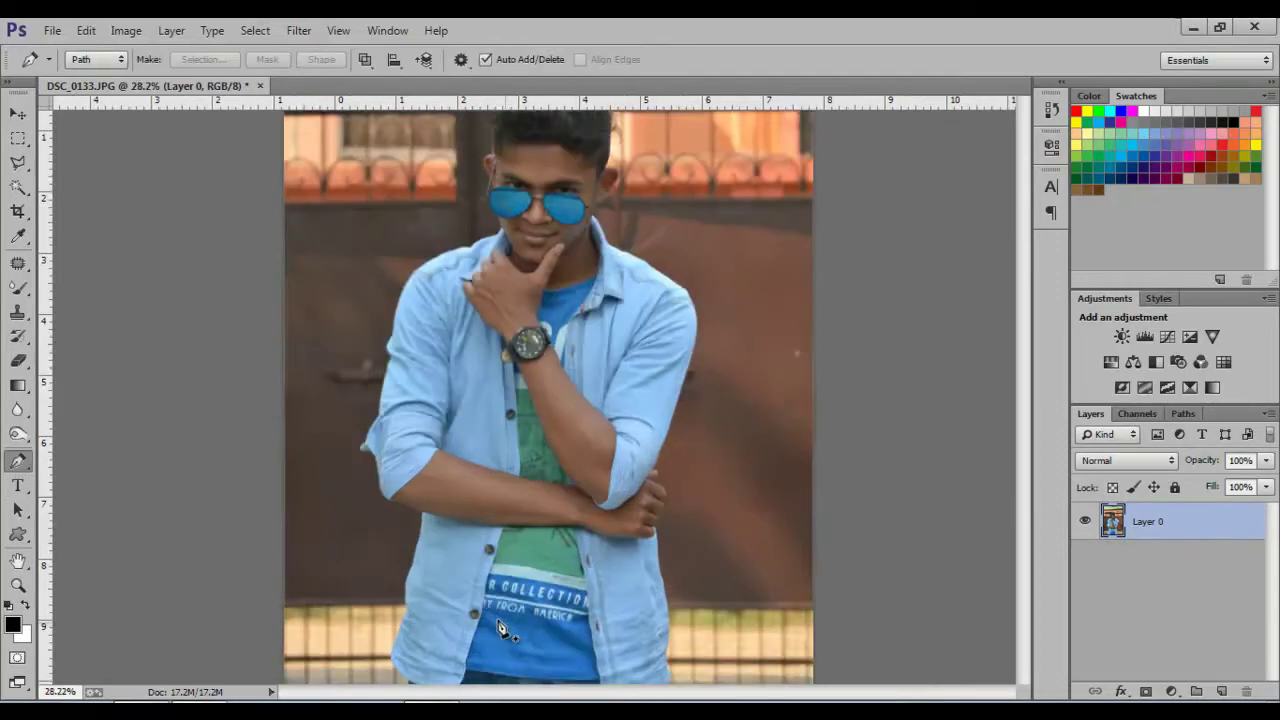
scroll(490, 612, "up", 2)
scroll(490, 612, "up", 2)
scroll(408, 603, "up", 2)
left_click_drag(408, 603, 623, 157)
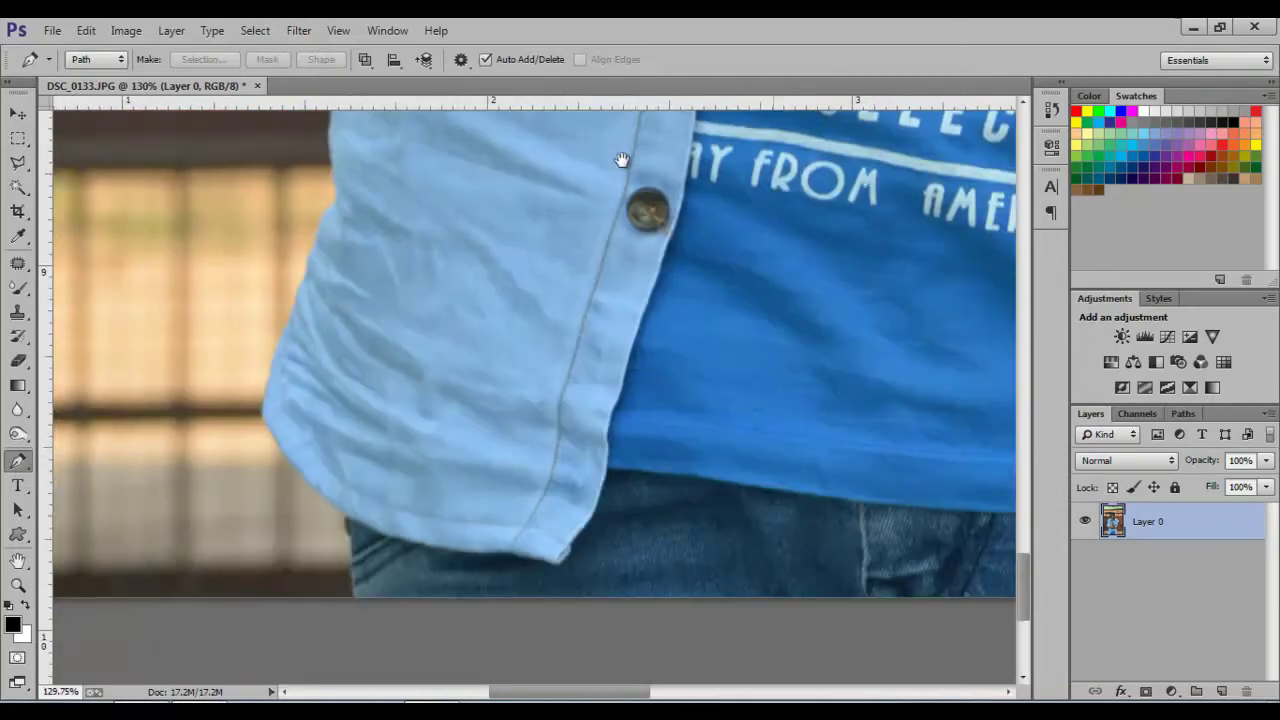
scroll(365, 592, "up", 4)
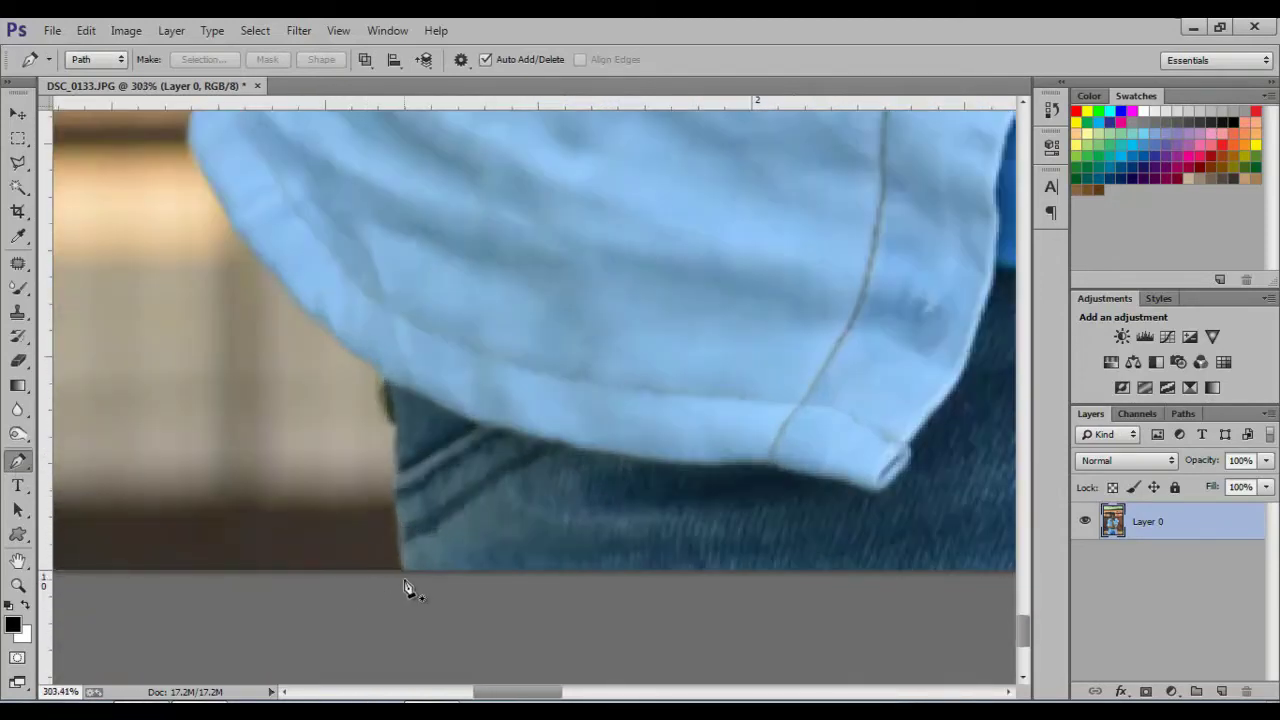
left_click(407, 577)
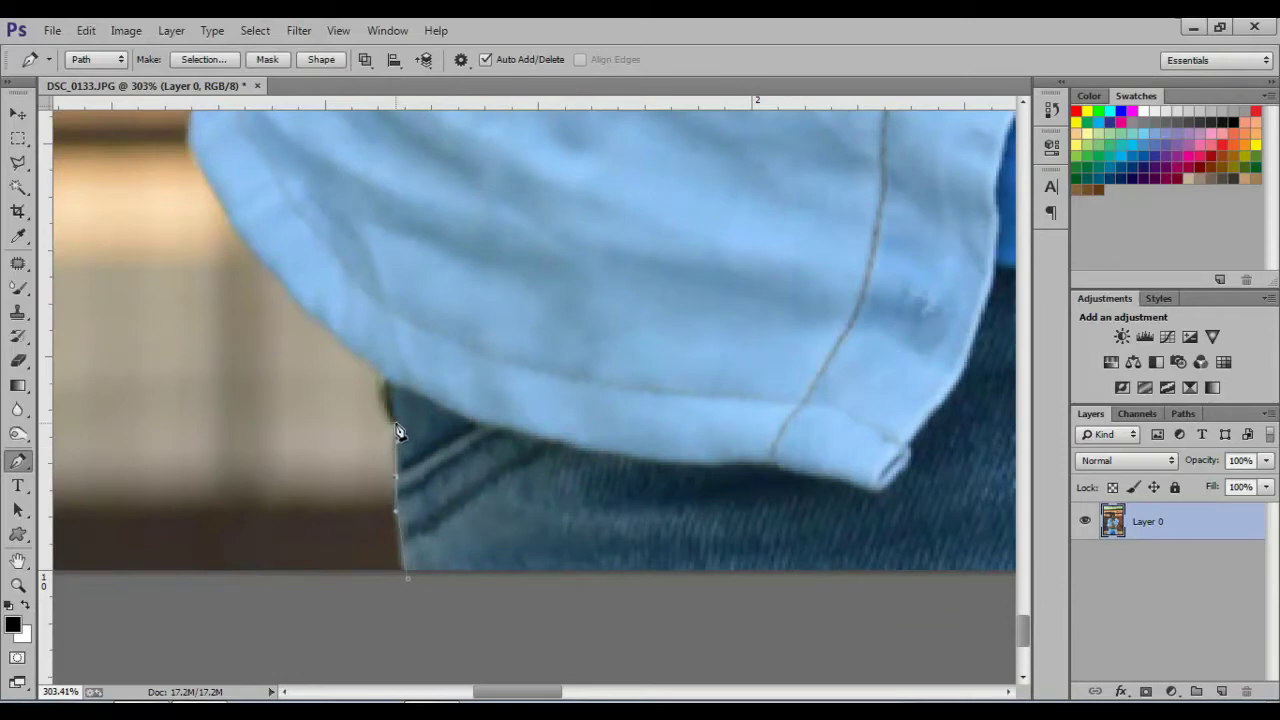
Step: Place anchor points up the left edge of the shirt
scroll(386, 400, "up", 5)
scroll(323, 534, "left", 2)
left_click(289, 583)
left_click(292, 484)
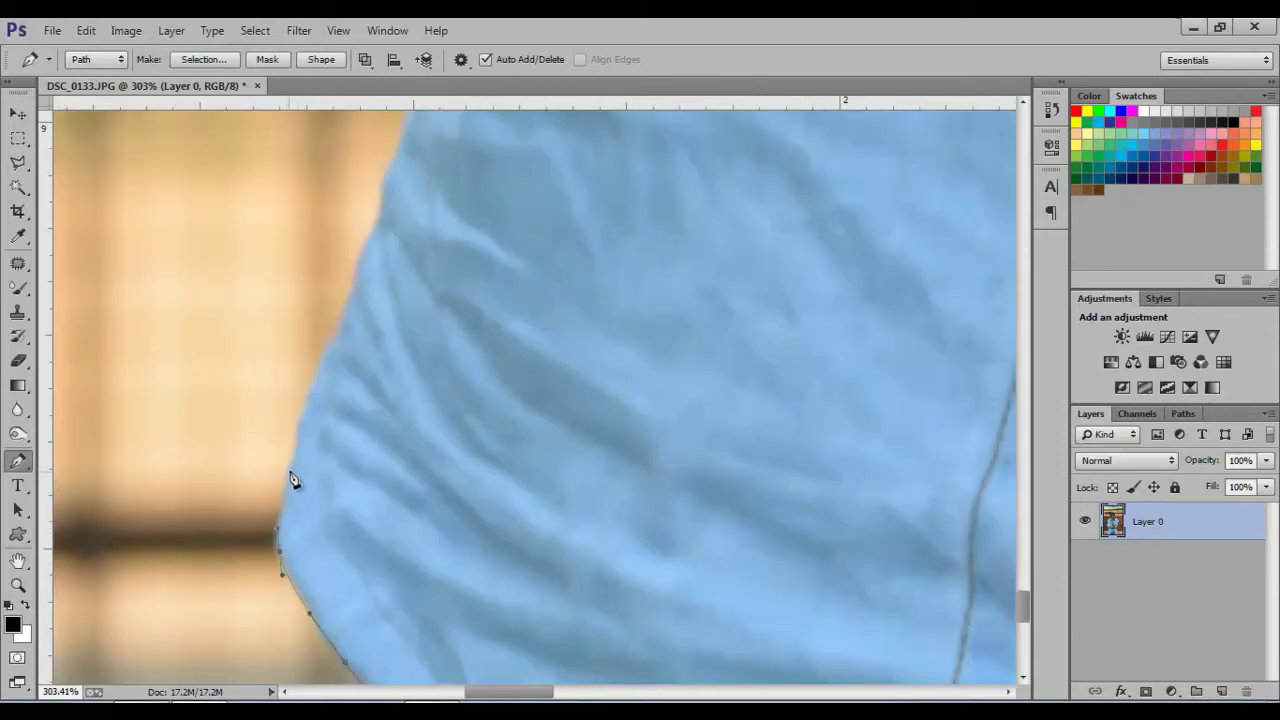
scroll(313, 515, "up", 1)
left_click(346, 410)
left_click(361, 384)
left_click(376, 323)
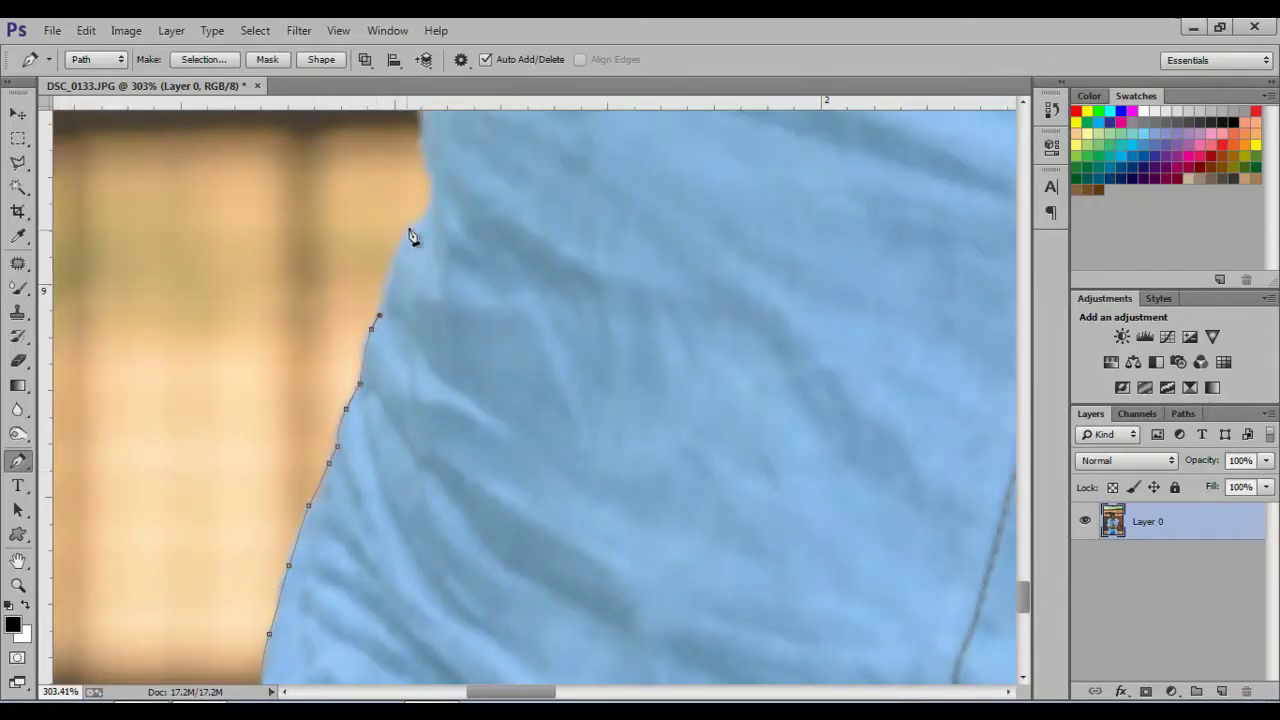
left_click(398, 247)
left_click(431, 200)
Step: Continue the outline up the shirt edge, around its curve toward the arm
mouse_move(426, 235)
left_mouse_down()
mouse_move(451, 485)
mouse_move(429, 585)
left_mouse_up()
left_click(430, 465)
left_click(418, 407)
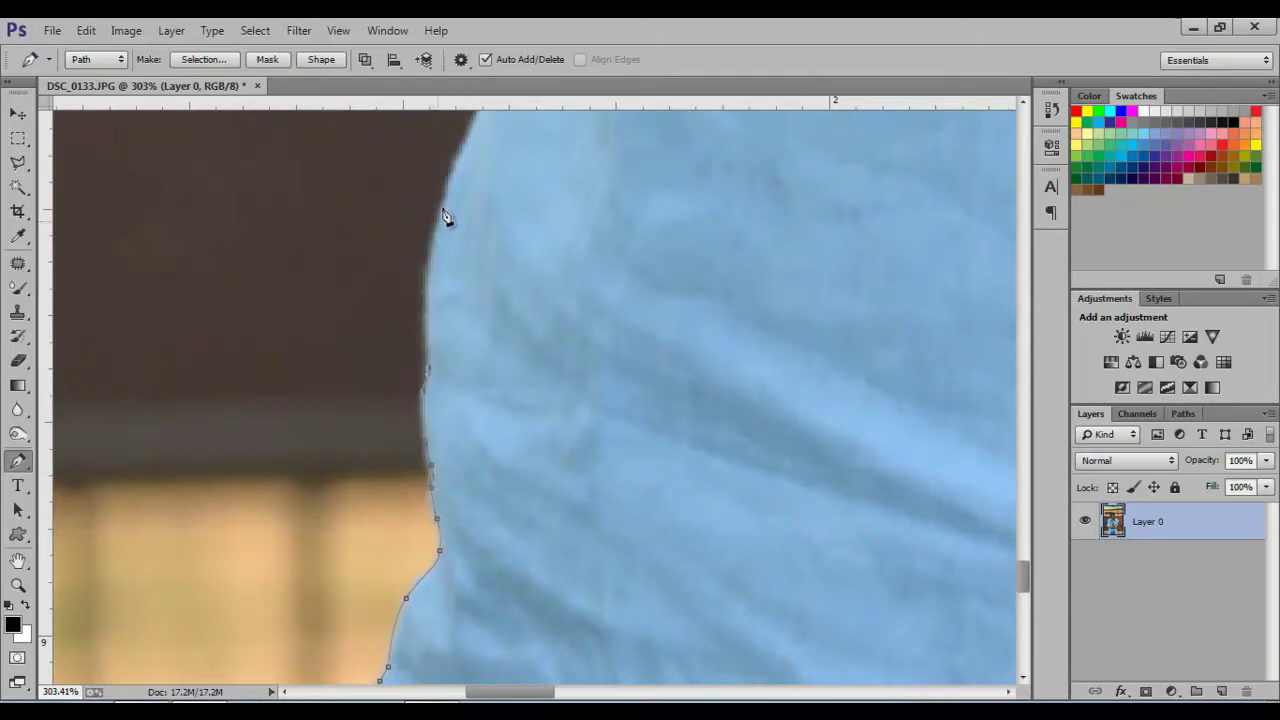
left_click(446, 218)
left_click_drag(446, 218, 360, 466)
left_click(392, 372)
left_click_drag(392, 372, 320, 587)
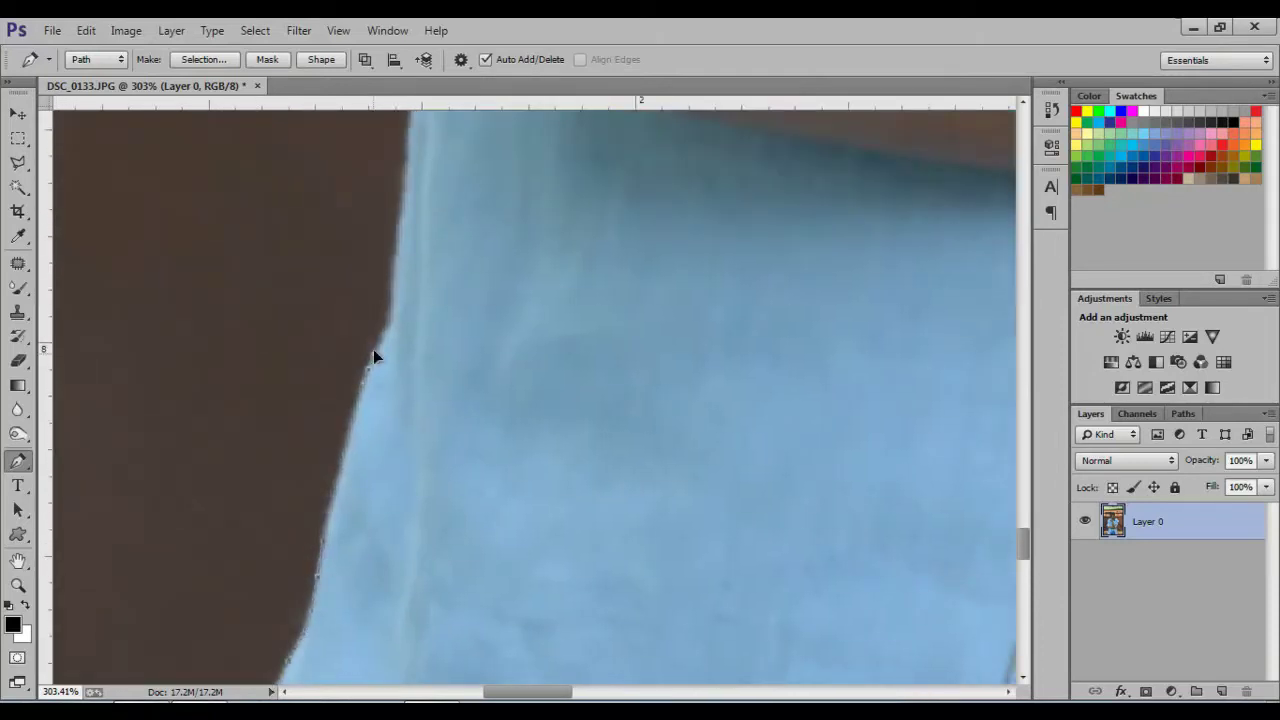
left_click(400, 229)
left_click_drag(400, 229, 357, 514)
left_click(371, 380)
left_click_drag(371, 380, 288, 553)
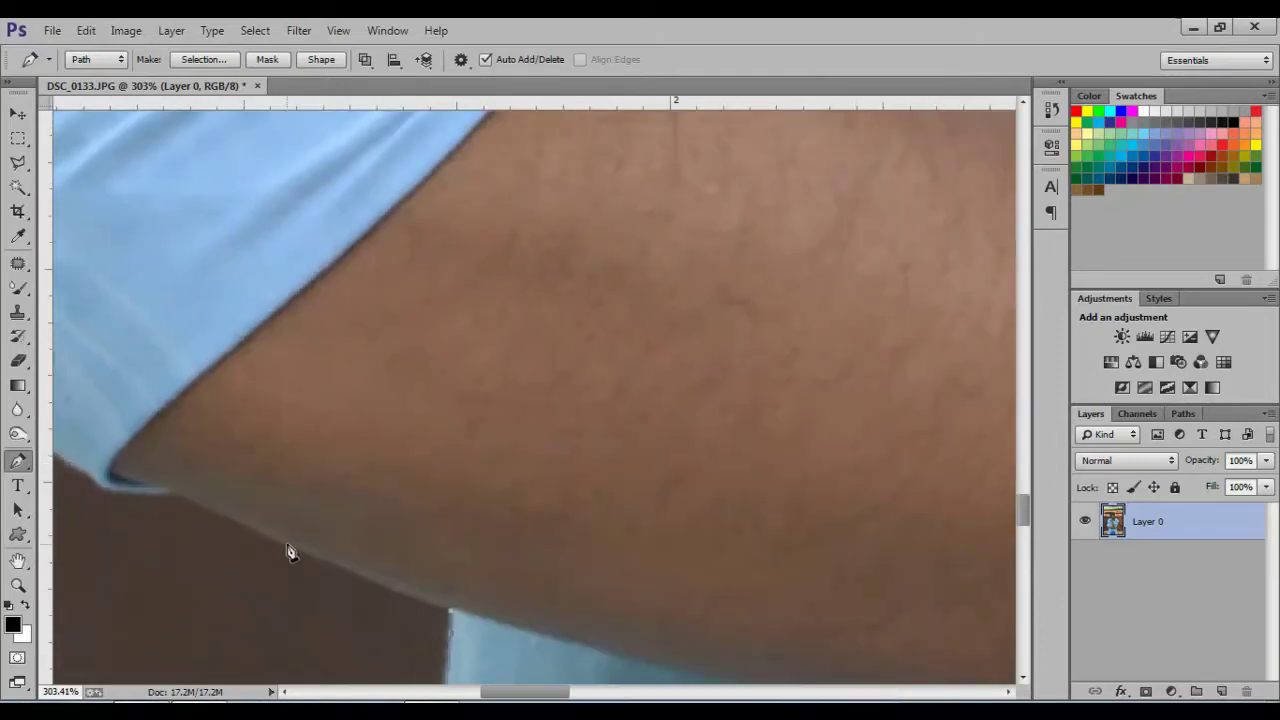
Step: Outline the arm's lower edge, the rolled sleeve and around the sleeve cuff
left_click(288, 553)
left_click(176, 495)
left_click(113, 491)
left_click_drag(113, 491, 416, 573)
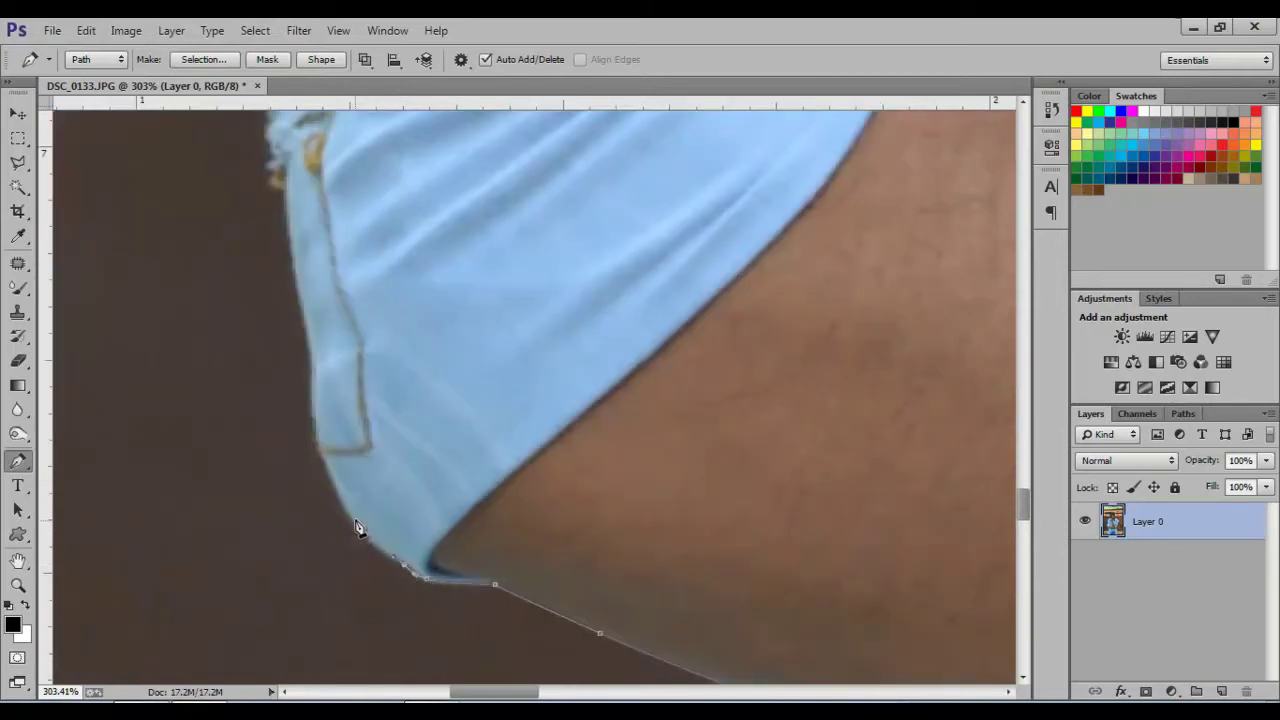
left_click(323, 457)
left_click_drag(323, 457, 348, 647)
left_click(335, 497)
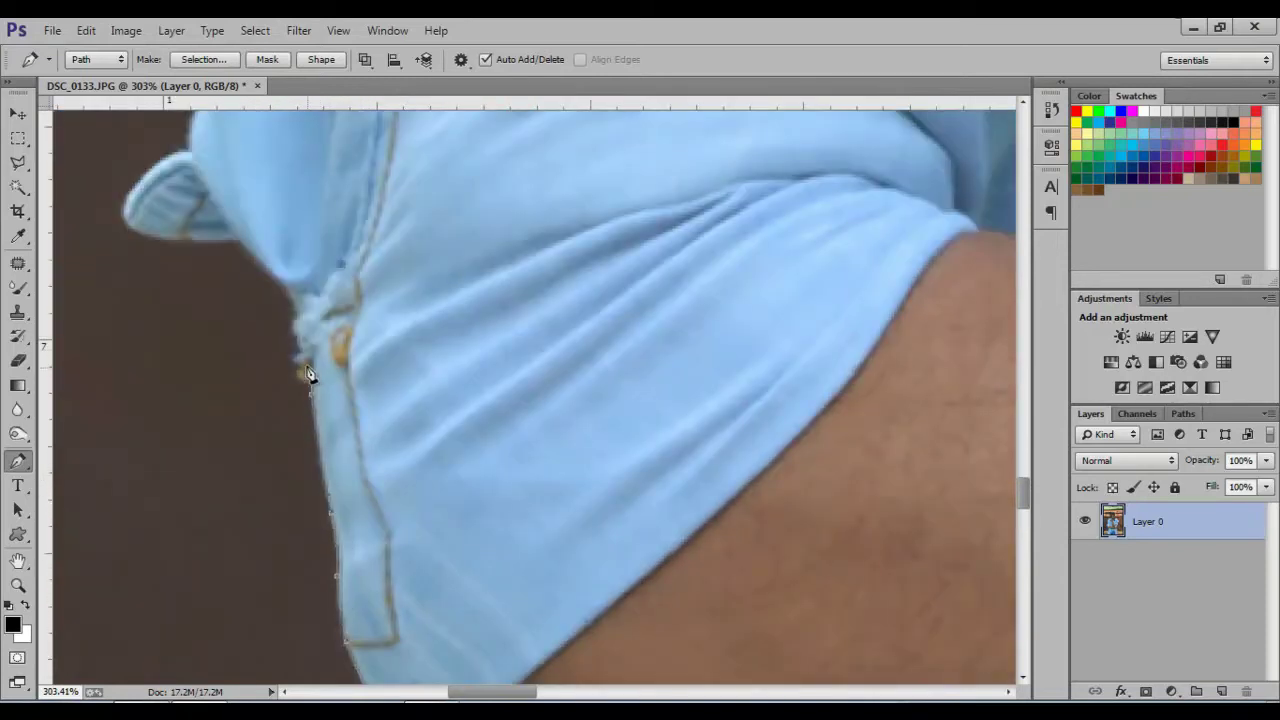
left_click(300, 335)
left_click_drag(296, 318, 500, 551)
left_click(497, 549)
left_click(422, 552)
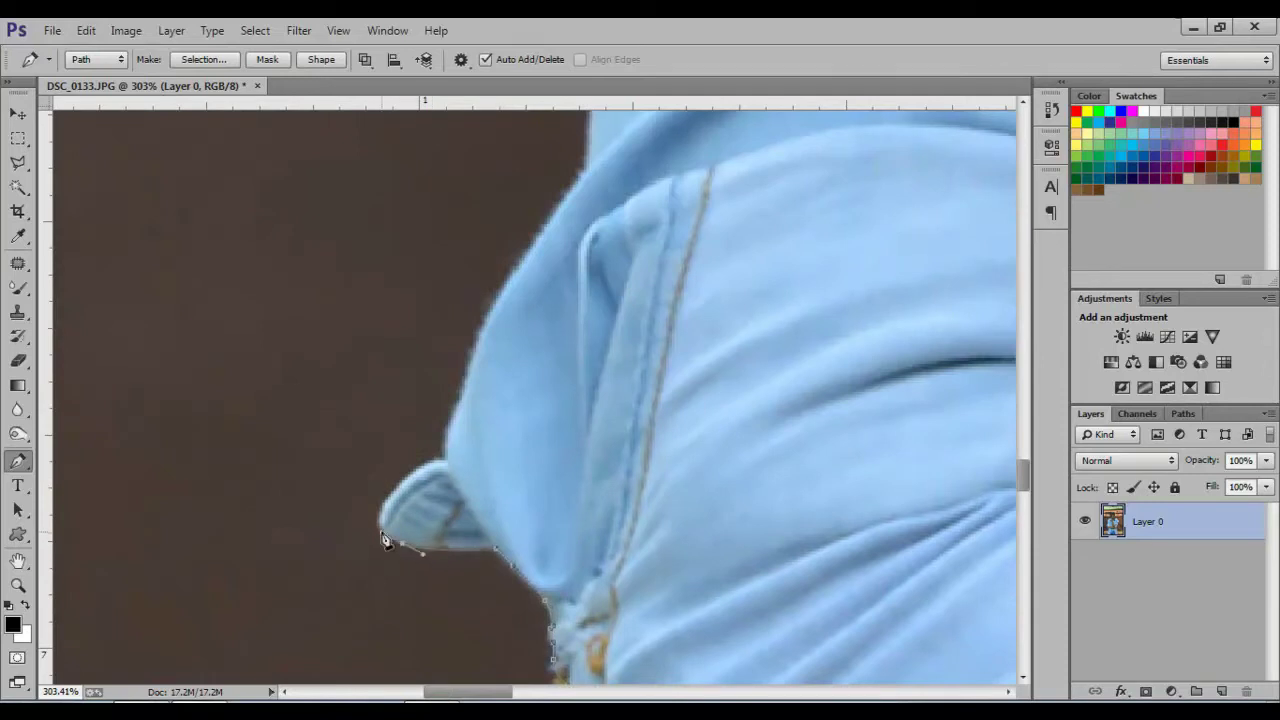
left_click(443, 464)
Step: Carry the path up the shirt, over the shoulder and along the collar
mouse_move(571, 200)
left_mouse_down()
mouse_move(463, 434)
mouse_move(430, 570)
left_mouse_up()
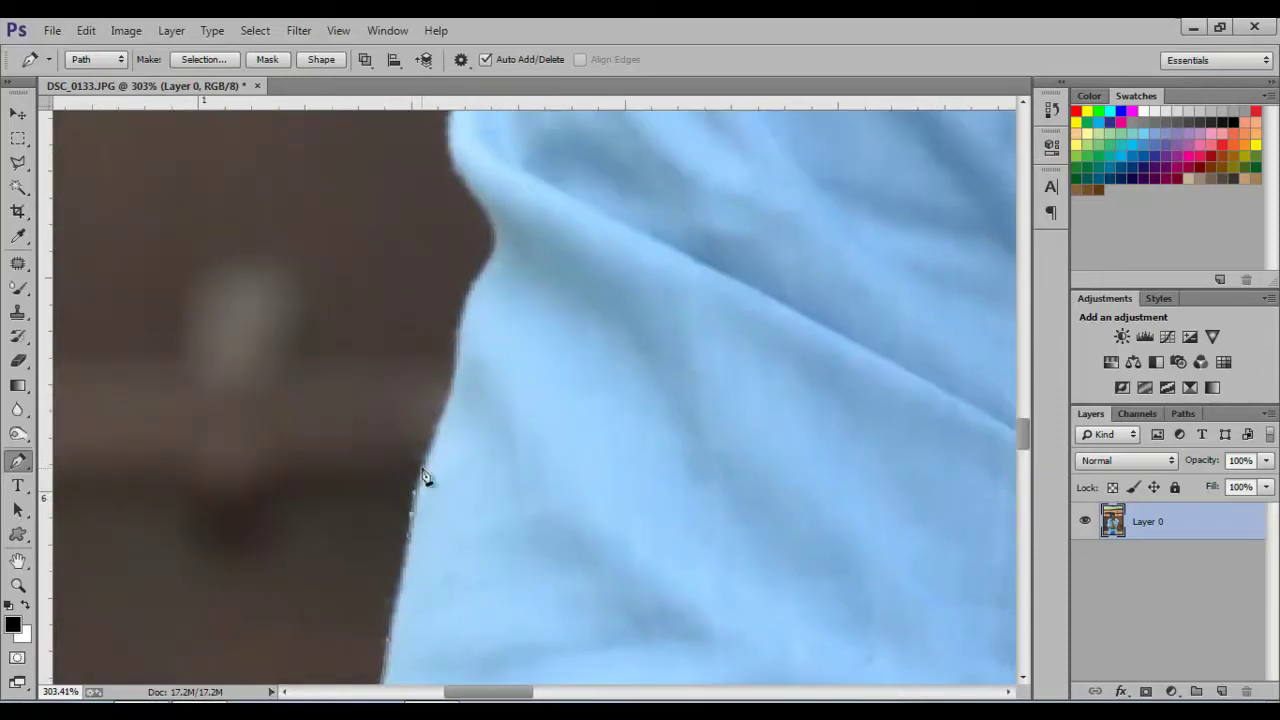
left_click_drag(494, 257, 446, 593)
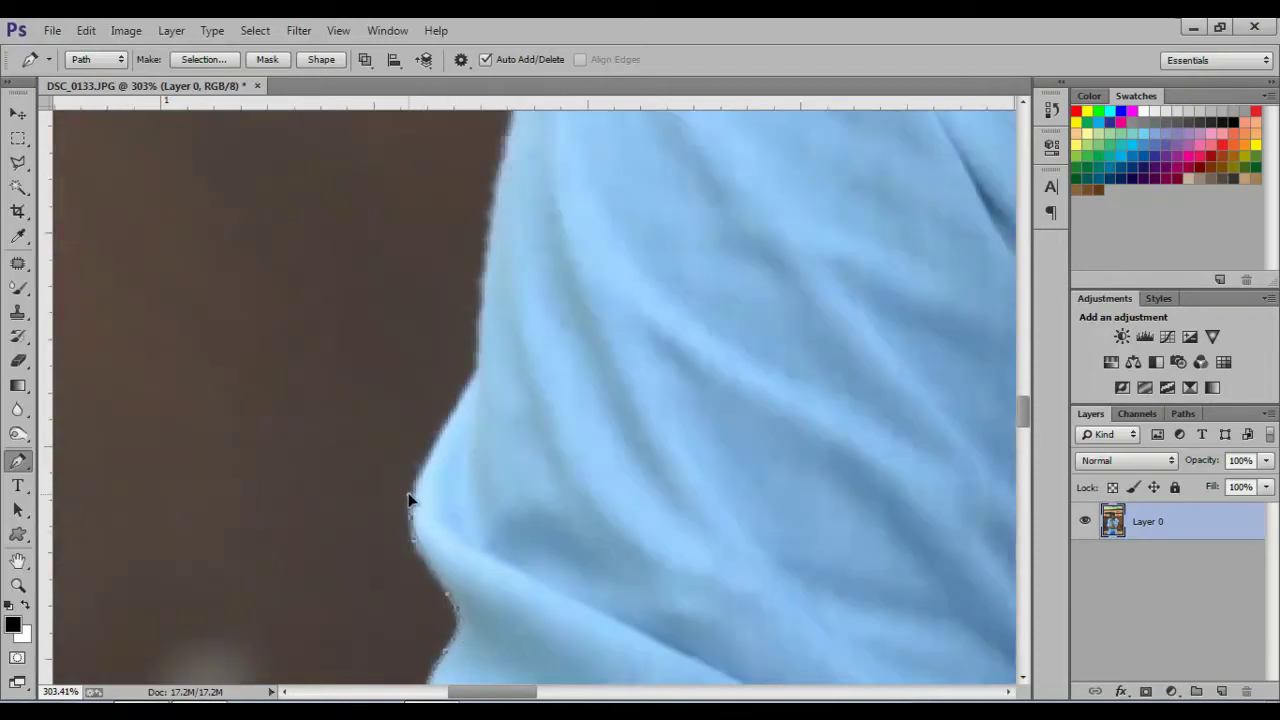
mouse_move(494, 206)
left_mouse_down()
mouse_move(422, 346)
mouse_move(314, 457)
left_mouse_up()
left_click(320, 440)
left_click(362, 380)
left_click(390, 338)
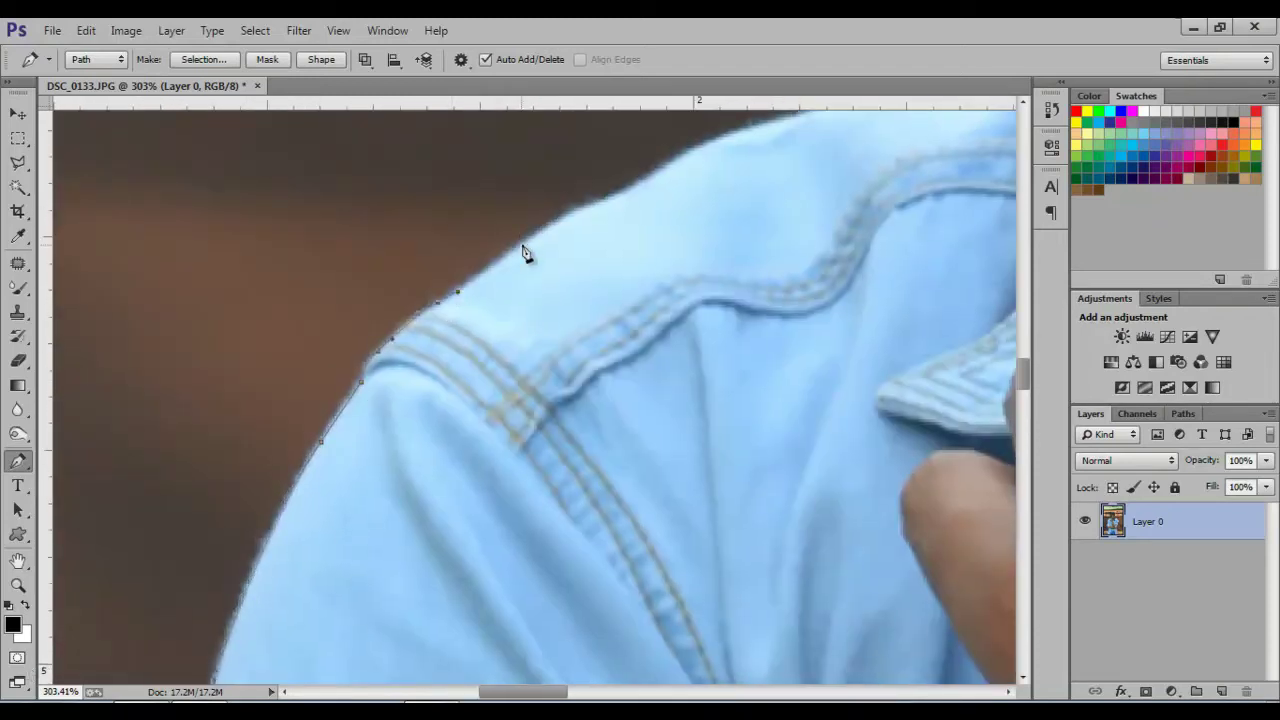
left_click_drag(640, 194, 337, 443)
left_click(465, 402)
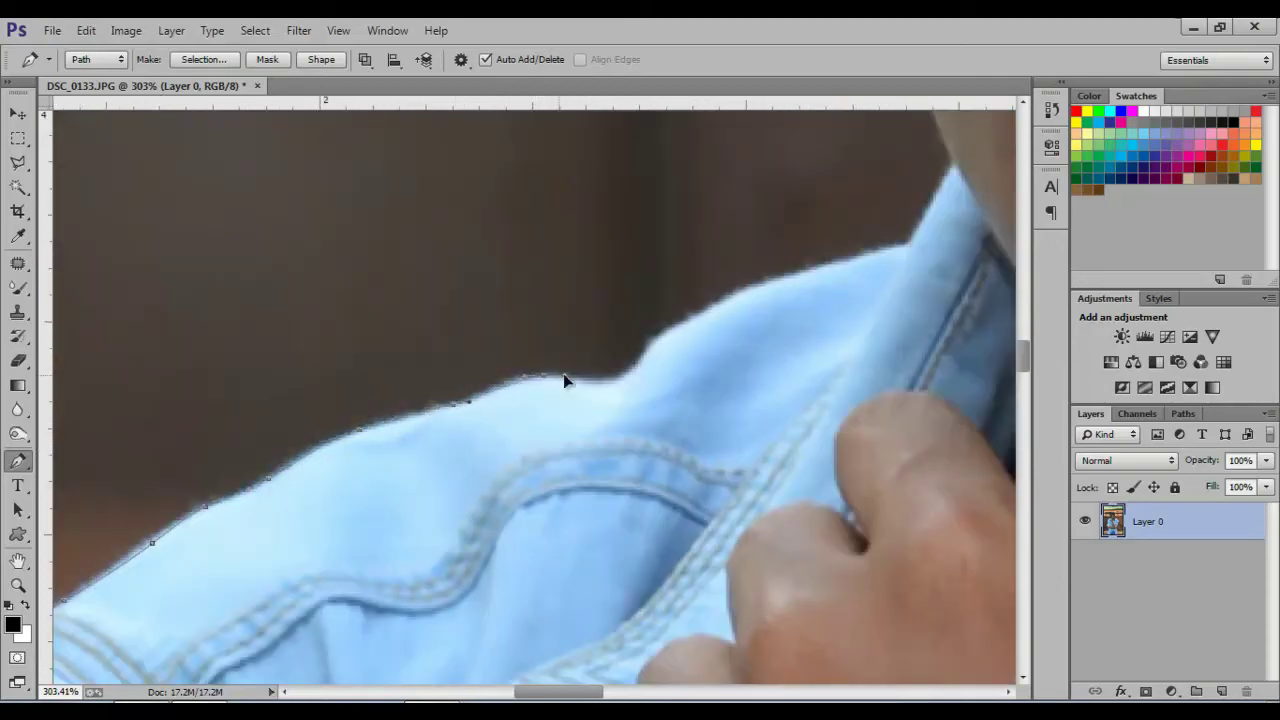
left_click(698, 301)
left_click_drag(717, 309, 237, 439)
left_click(365, 380)
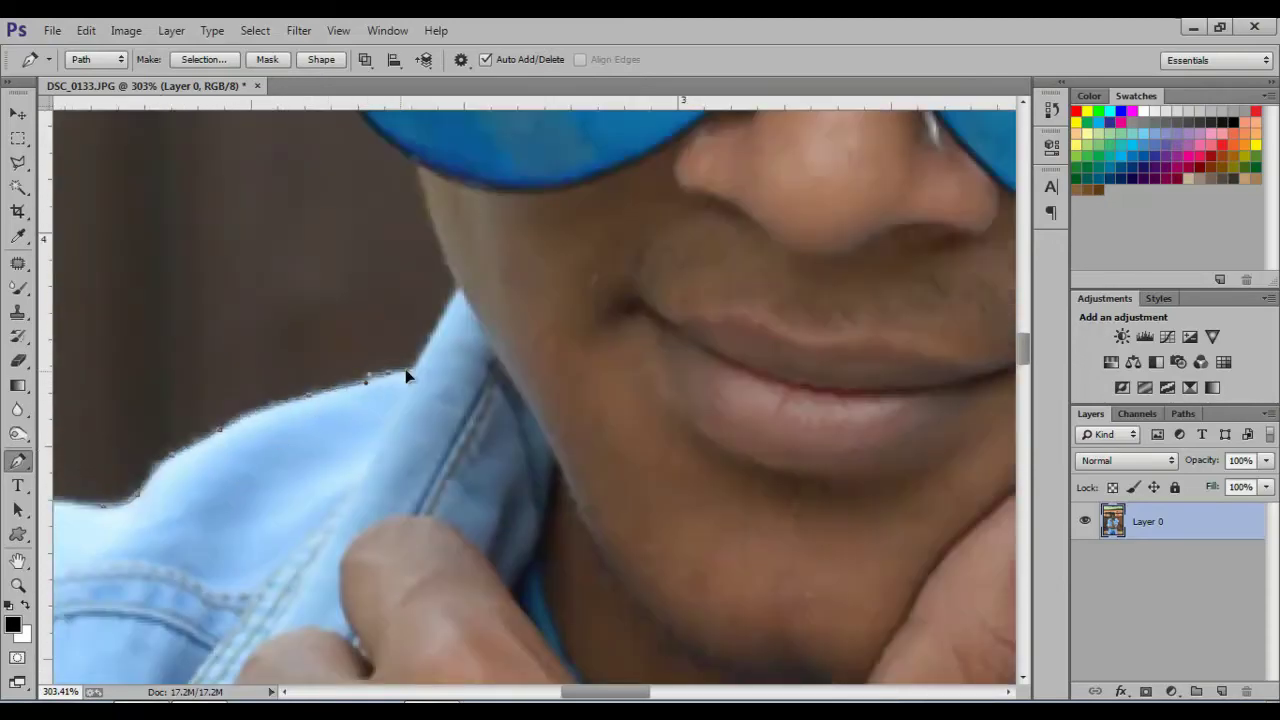
Step: Trace the sunglasses lens edge to the hinge and on to the ear
scroll(457, 543, "down", 3)
scroll(466, 556, "up", 5)
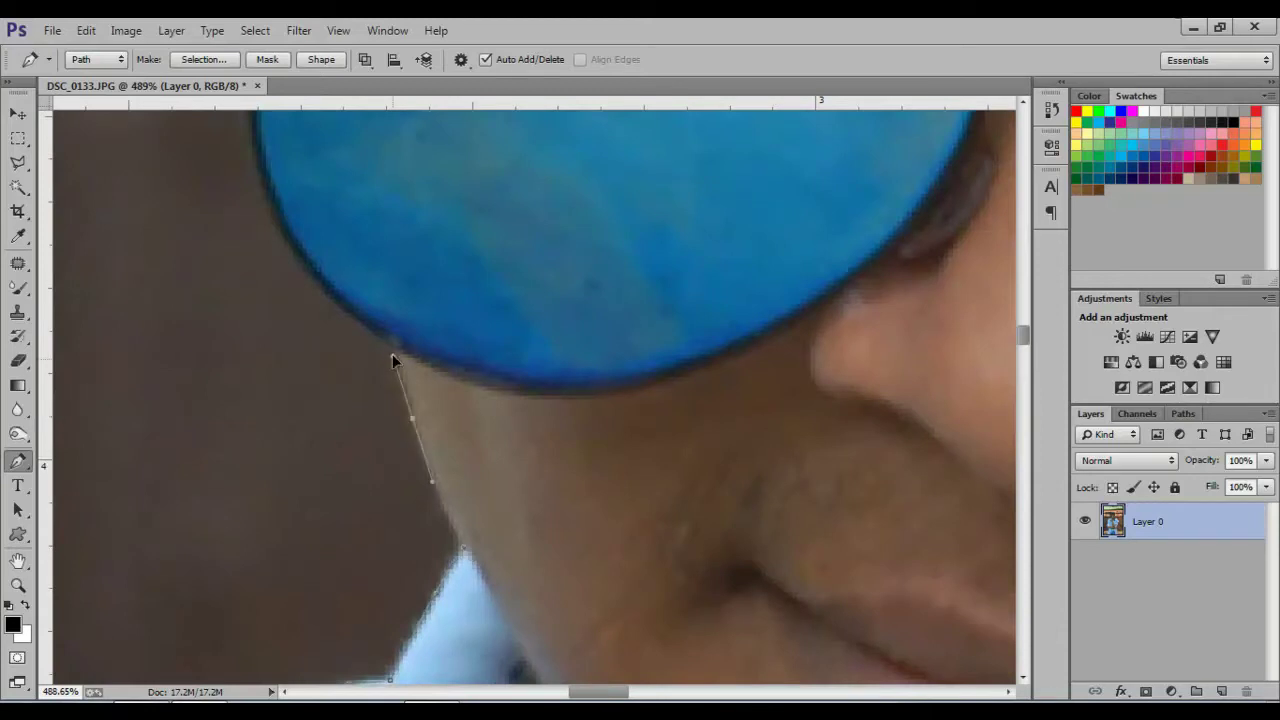
left_click_drag(392, 360, 360, 514)
left_click(347, 498)
left_click(315, 351)
left_click(314, 297)
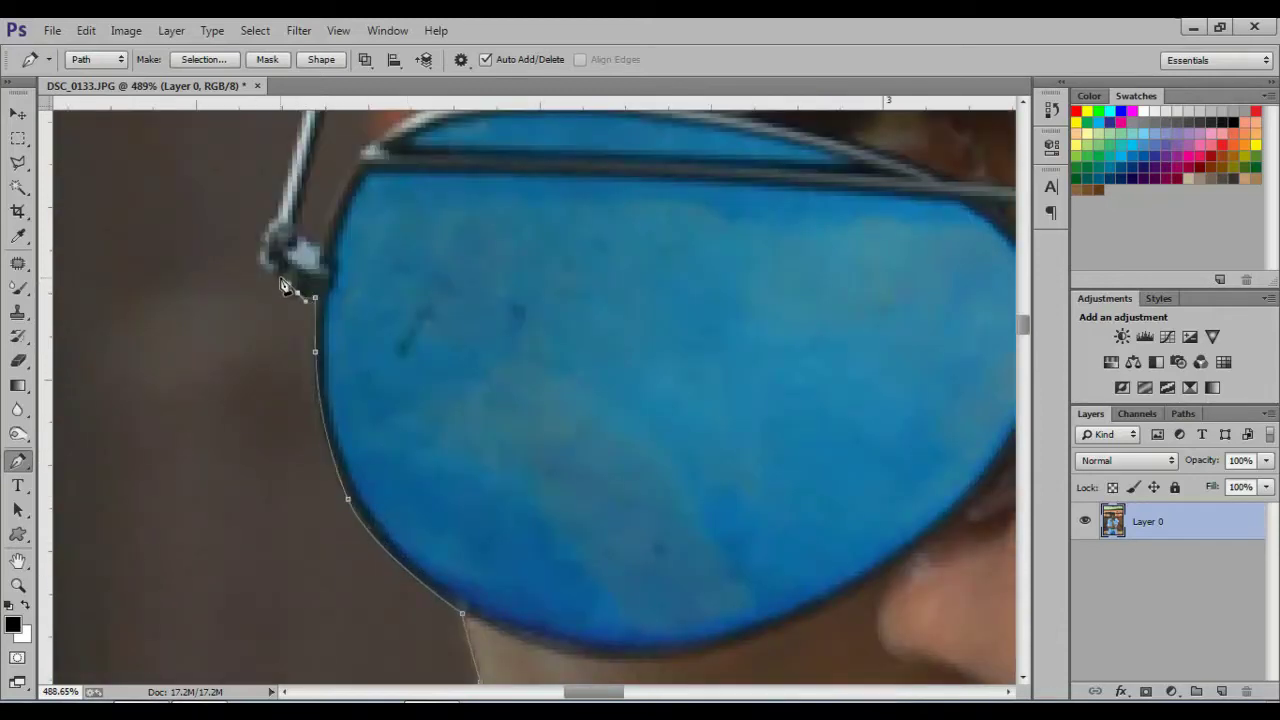
left_click_drag(283, 287, 280, 450)
left_click_drag(340, 170, 335, 548)
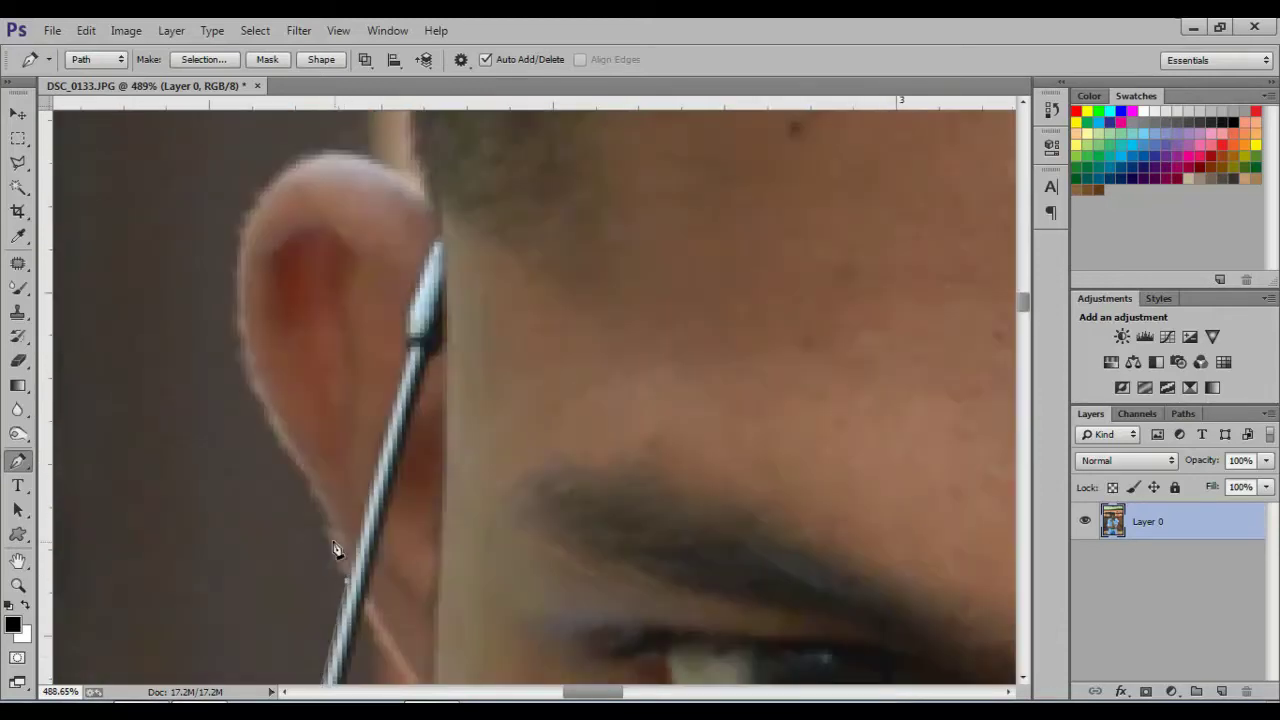
left_click(247, 366)
Step: Outline the temple above the ear and along the edge of the hair
left_click_drag(247, 366, 245, 470)
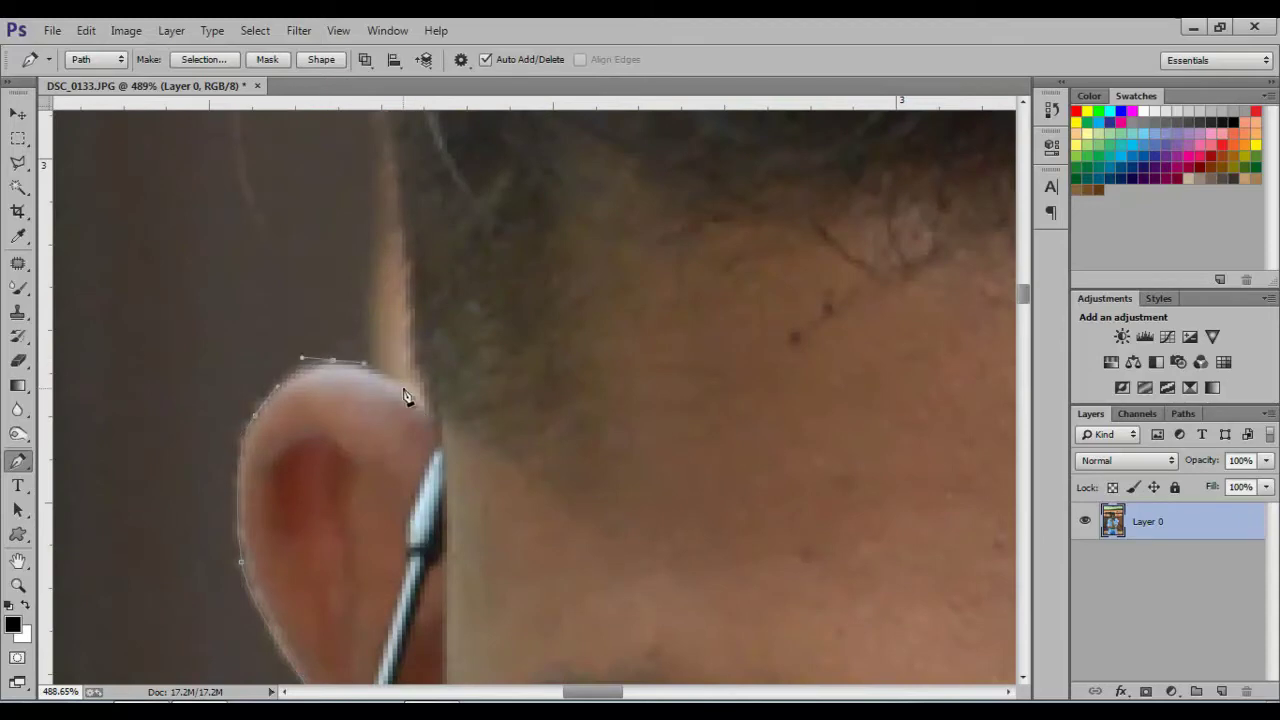
scroll(408, 394, "down", 3)
left_click_drag(408, 394, 437, 586)
left_click(416, 568)
left_click(412, 514)
left_click(410, 460)
scroll(413, 428, "down", 3)
left_click(340, 272)
left_click(393, 212)
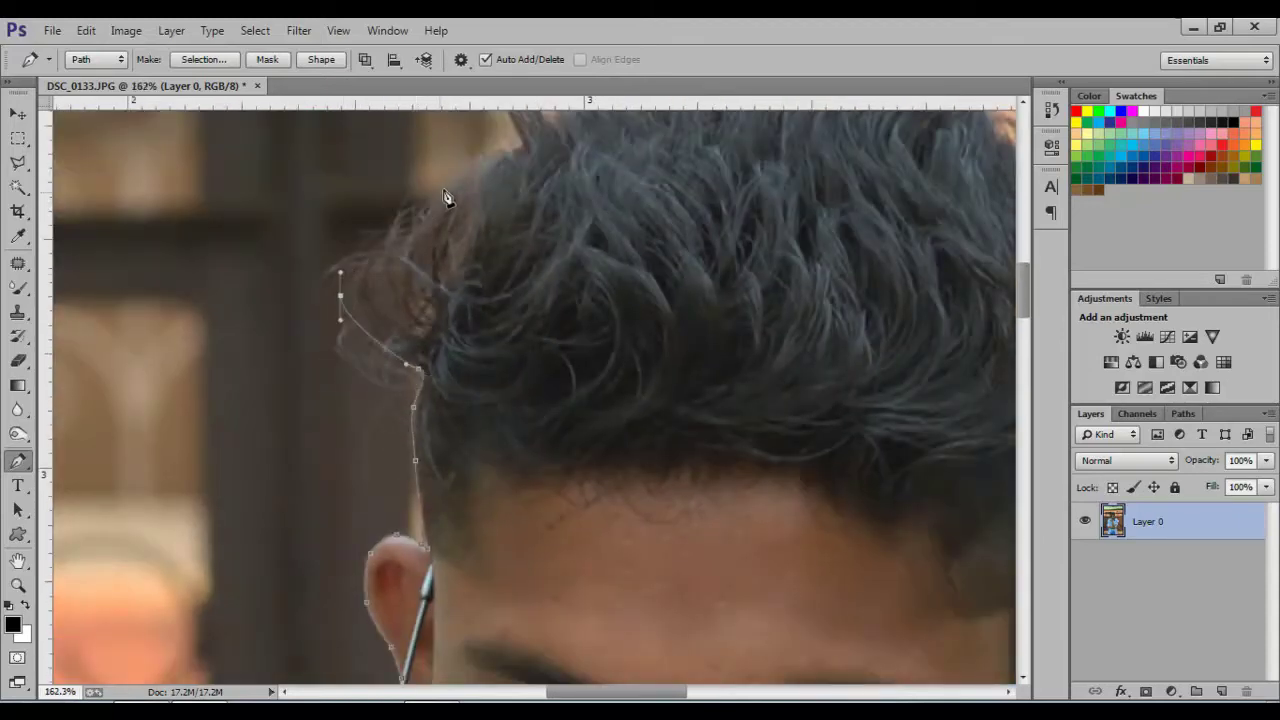
Step: Continue over the top of the head, down the far hair edge and around the ear to the collar
left_click_drag(449, 200, 435, 367)
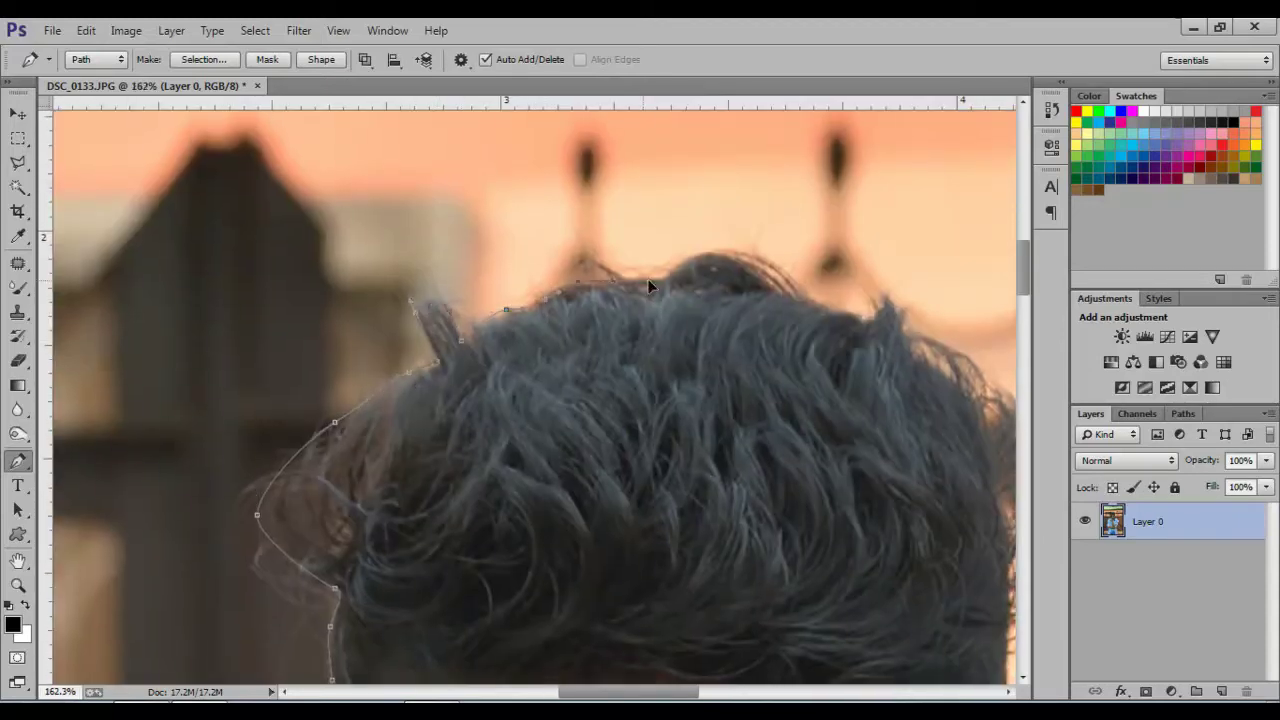
left_click_drag(648, 287, 170, 484)
left_click_drag(434, 536, 287, 333)
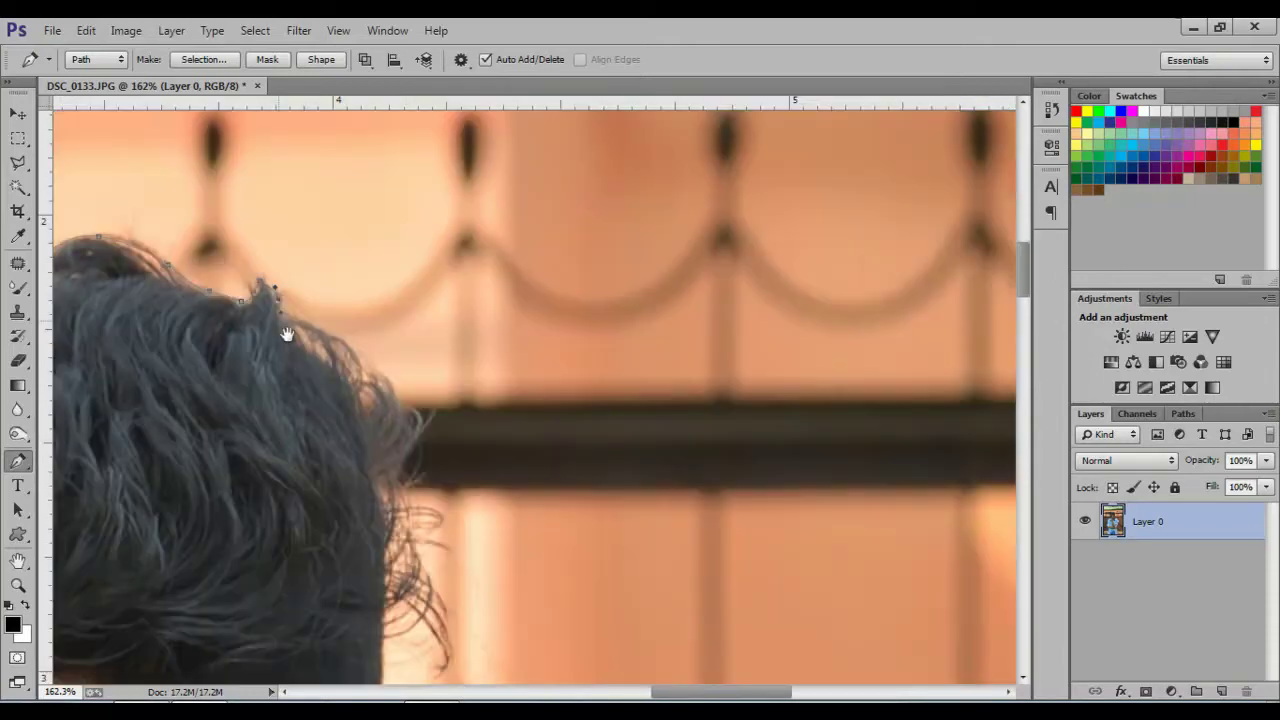
left_click_drag(397, 393, 360, 195)
scroll(334, 449, "up", 2)
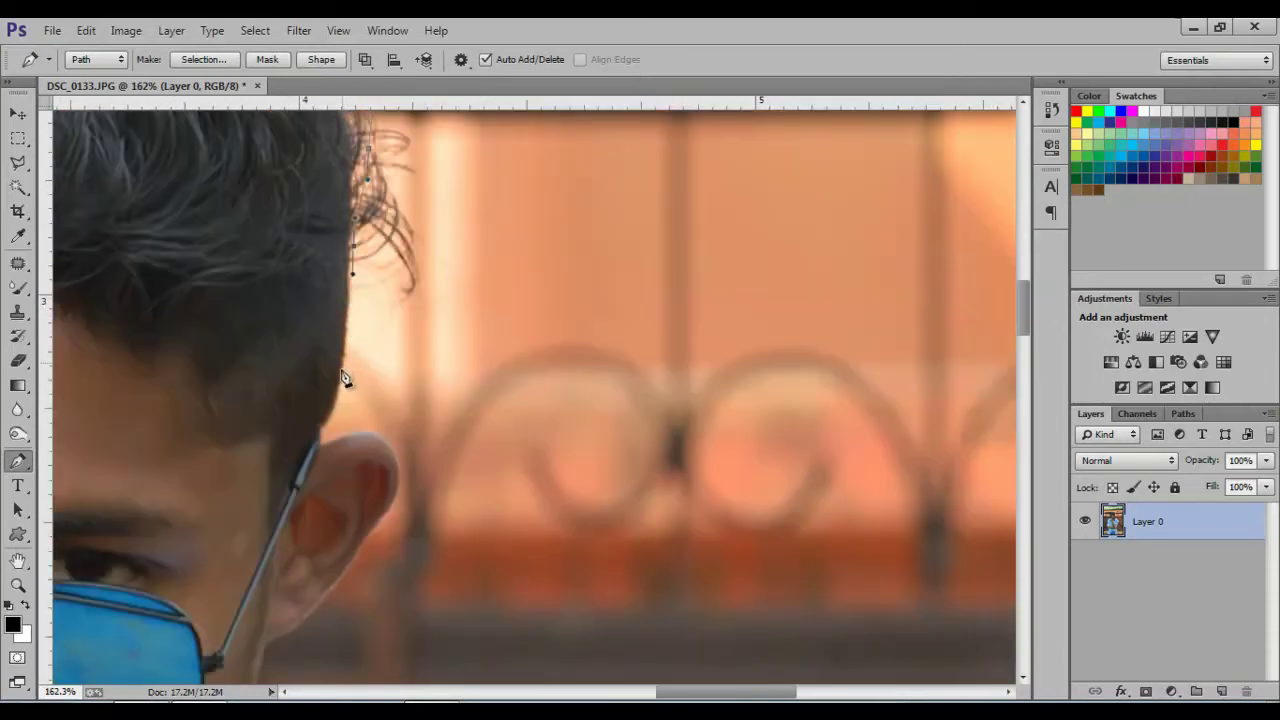
scroll(320, 461, "up", 1)
left_click(307, 464)
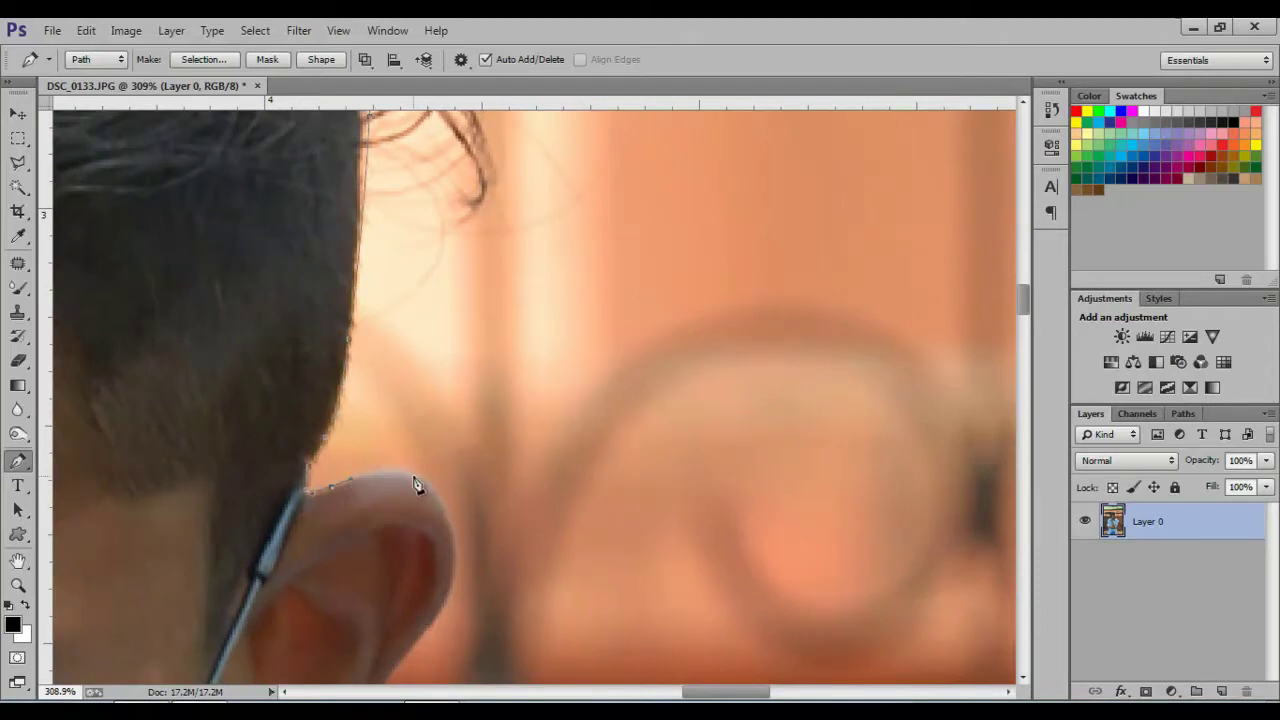
left_click_drag(396, 475, 428, 495)
left_click_drag(428, 495, 403, 310)
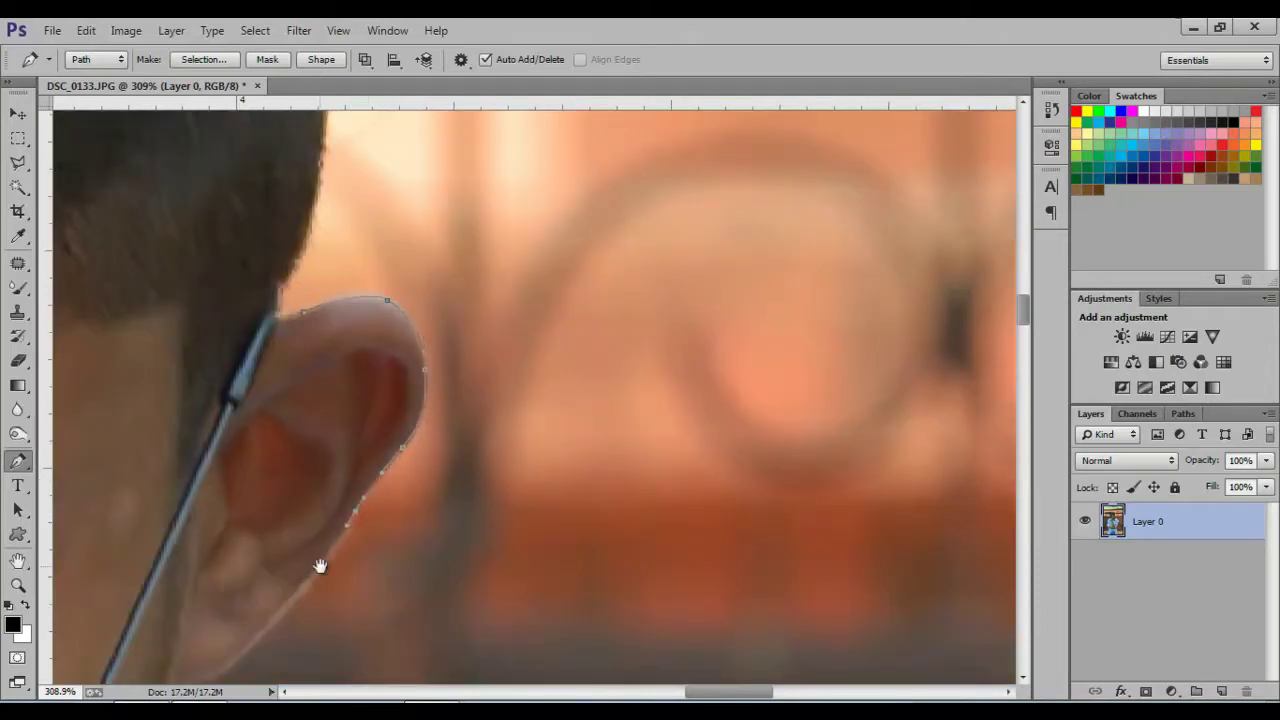
left_click_drag(320, 566, 437, 353)
left_click_drag(313, 469, 383, 266)
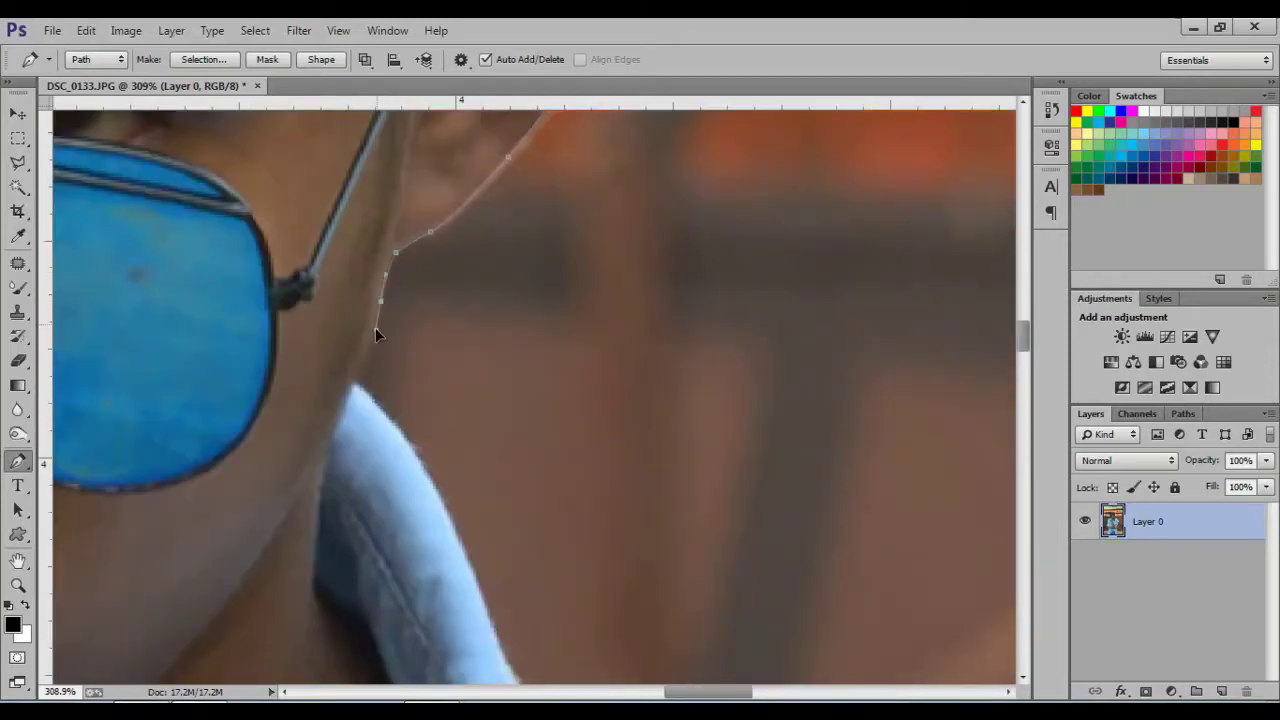
left_click(357, 386)
Step: Place anchors along the jacket collar to where it meets the shoulder
left_click_drag(466, 537, 455, 237)
left_click(478, 373)
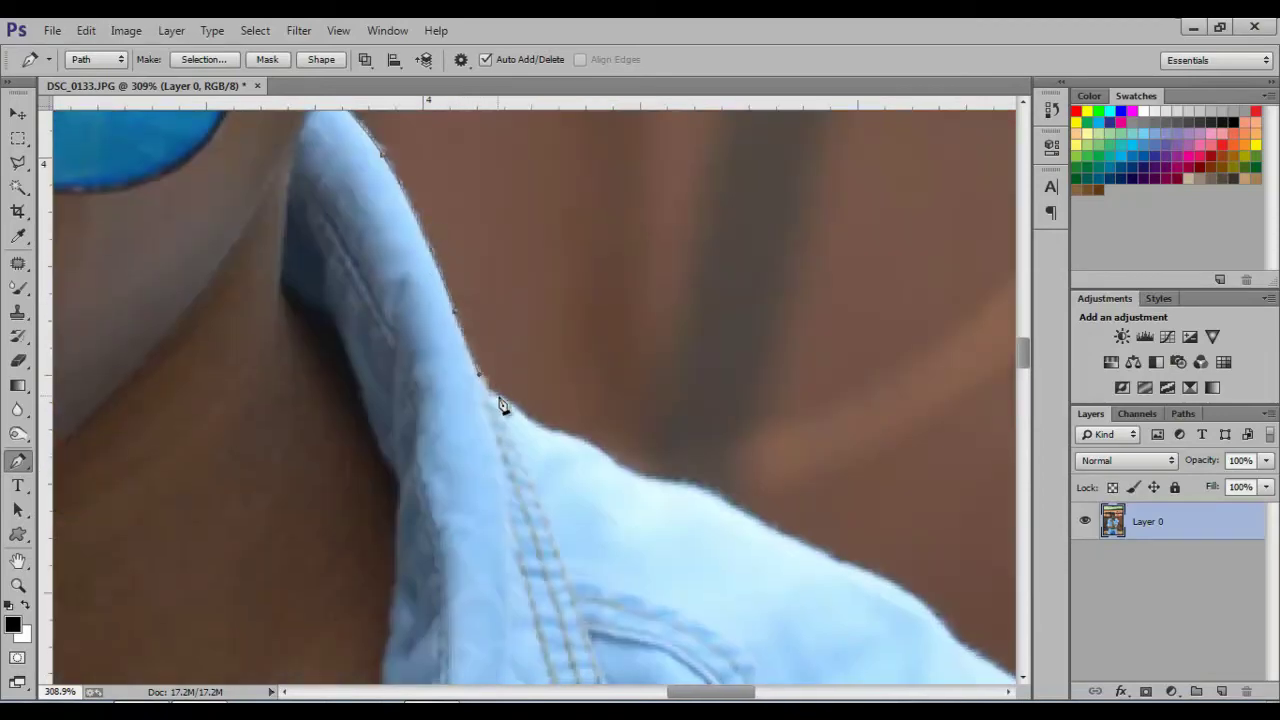
left_click_drag(557, 437, 270, 307)
left_click(305, 312)
left_click(363, 330)
left_click(432, 360)
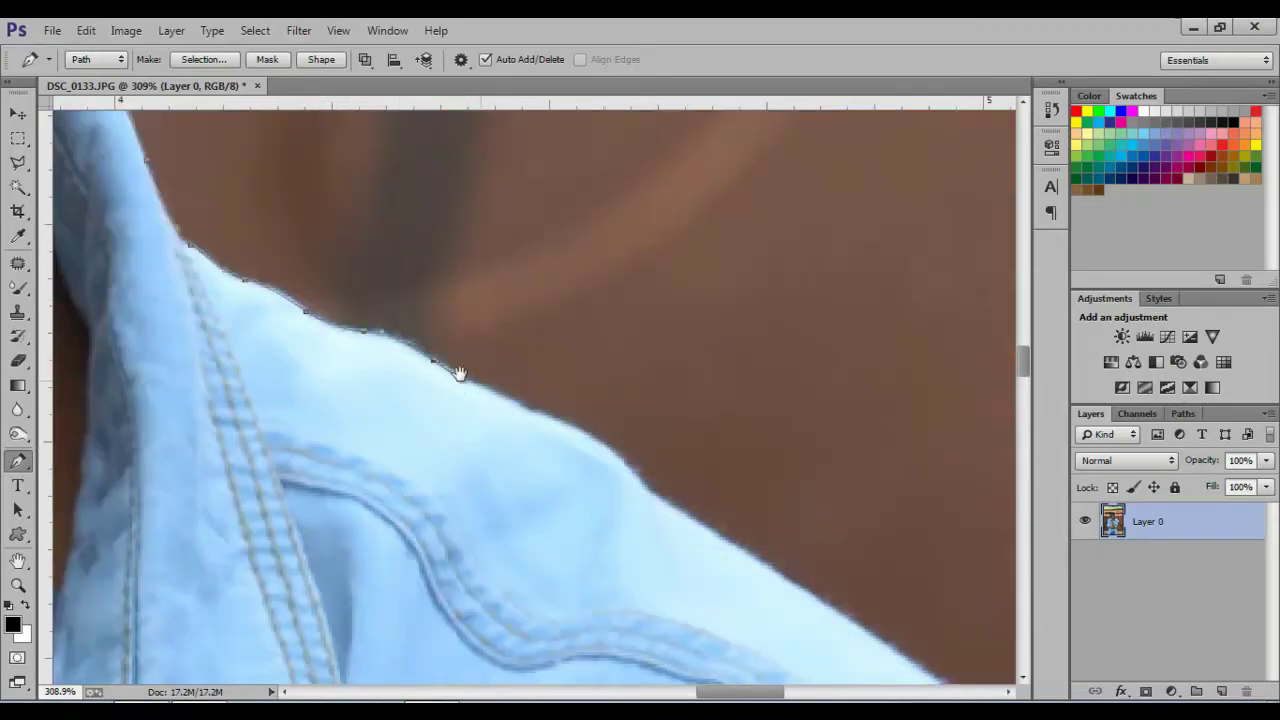
left_click_drag(459, 373, 22, 133)
left_click(147, 188)
left_click(216, 252)
left_click(522, 450)
left_click(573, 487)
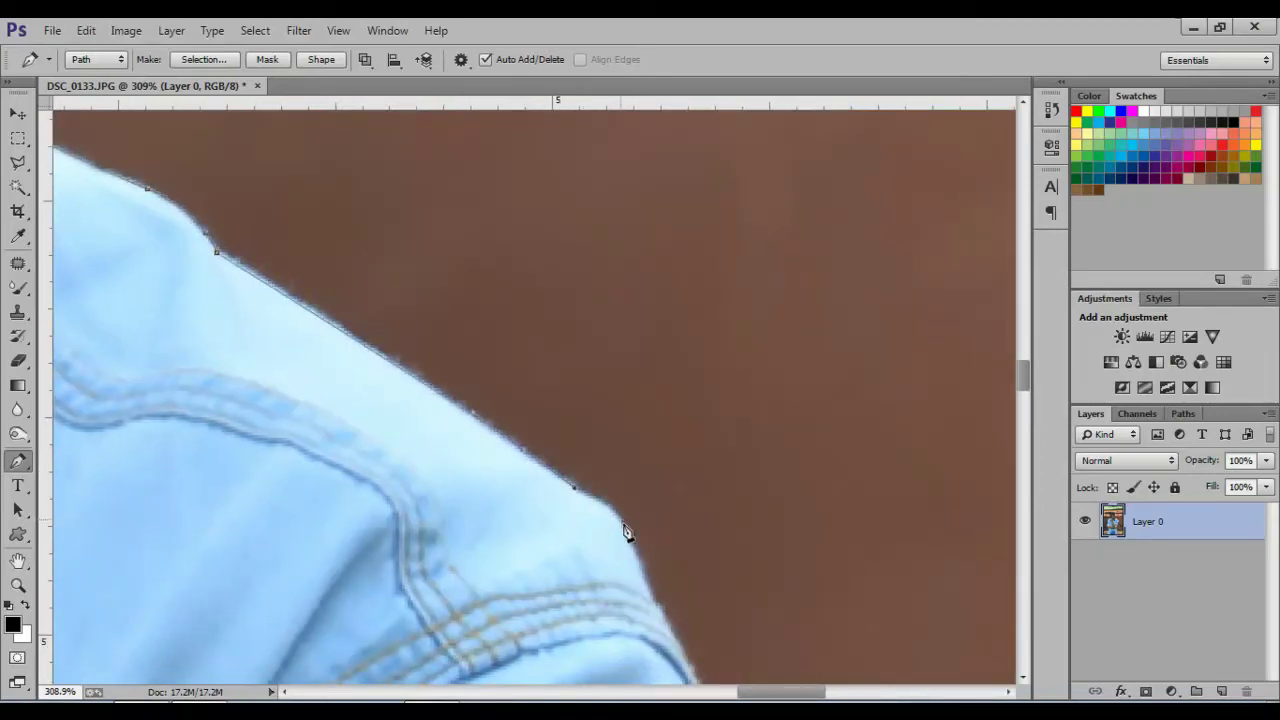
left_click_drag(624, 530, 496, 275)
left_click(530, 355)
Step: Extend the path down the shirt edge toward the hand
left_click_drag(620, 519, 605, 290)
left_click_drag(561, 412, 590, 180)
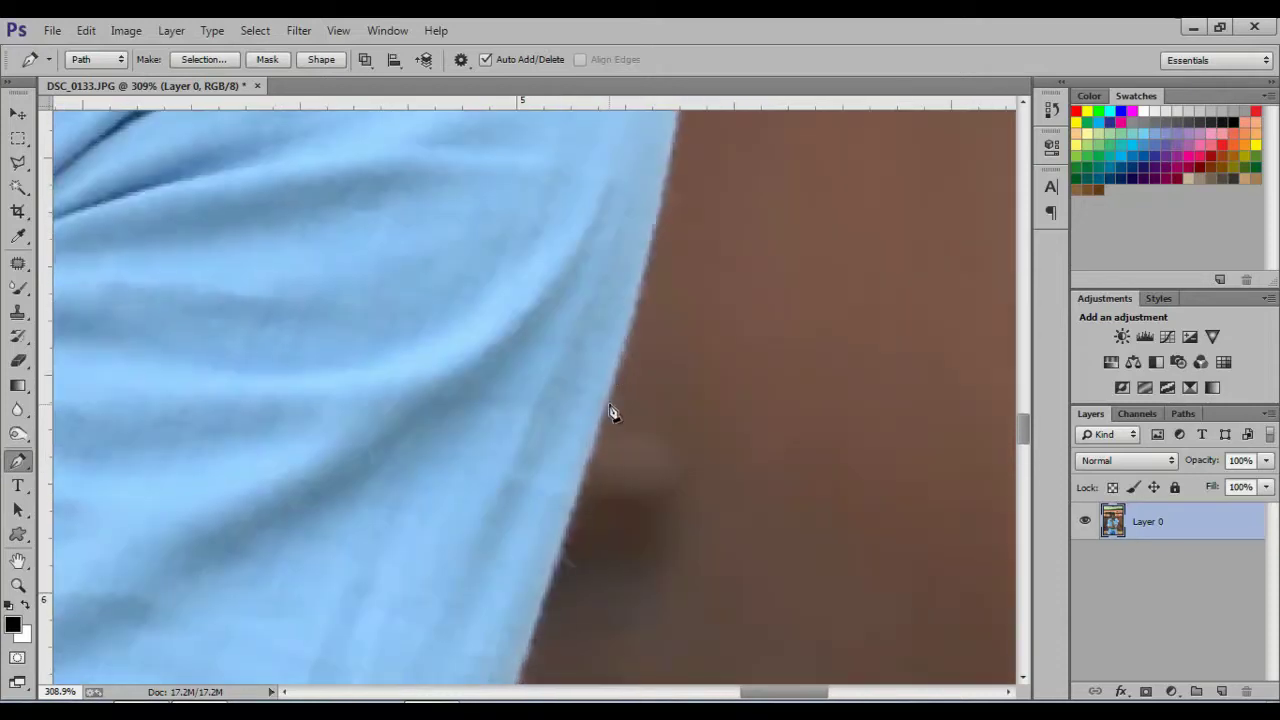
left_click_drag(563, 543, 590, 200)
left_click(577, 415)
left_click(552, 500)
left_click_drag(551, 501, 591, 332)
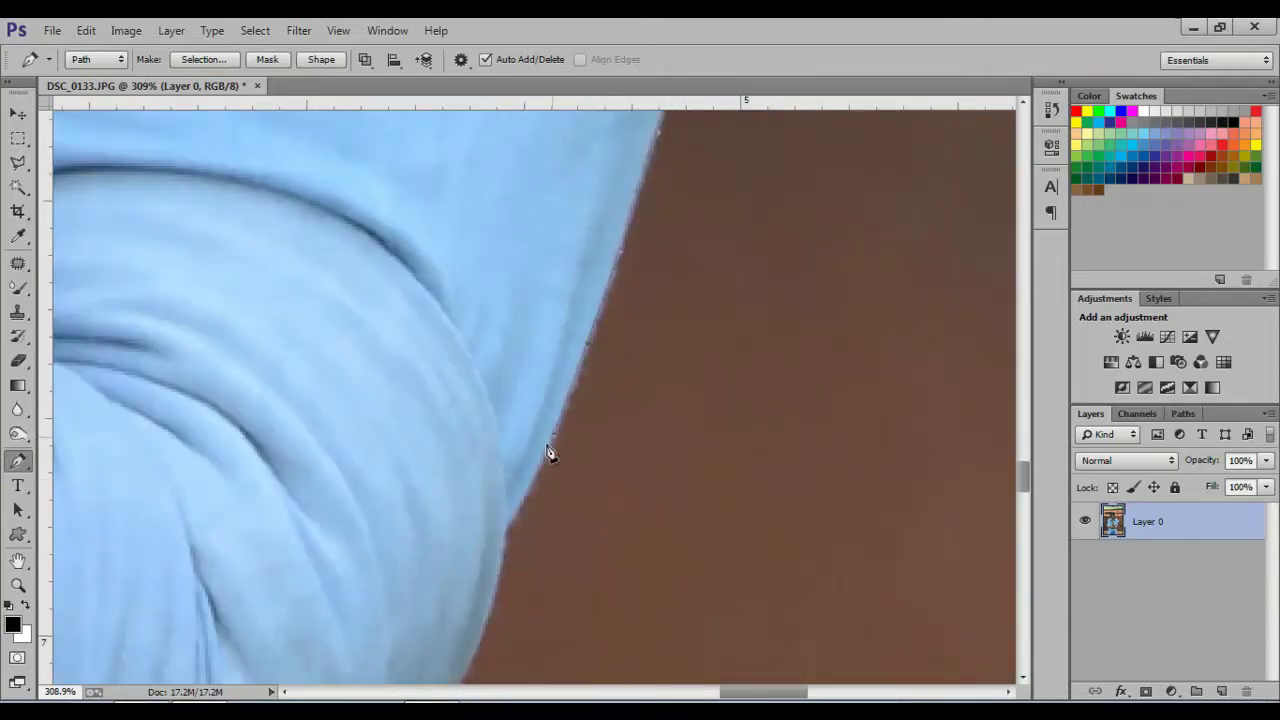
left_click(508, 534)
left_click_drag(508, 534, 549, 321)
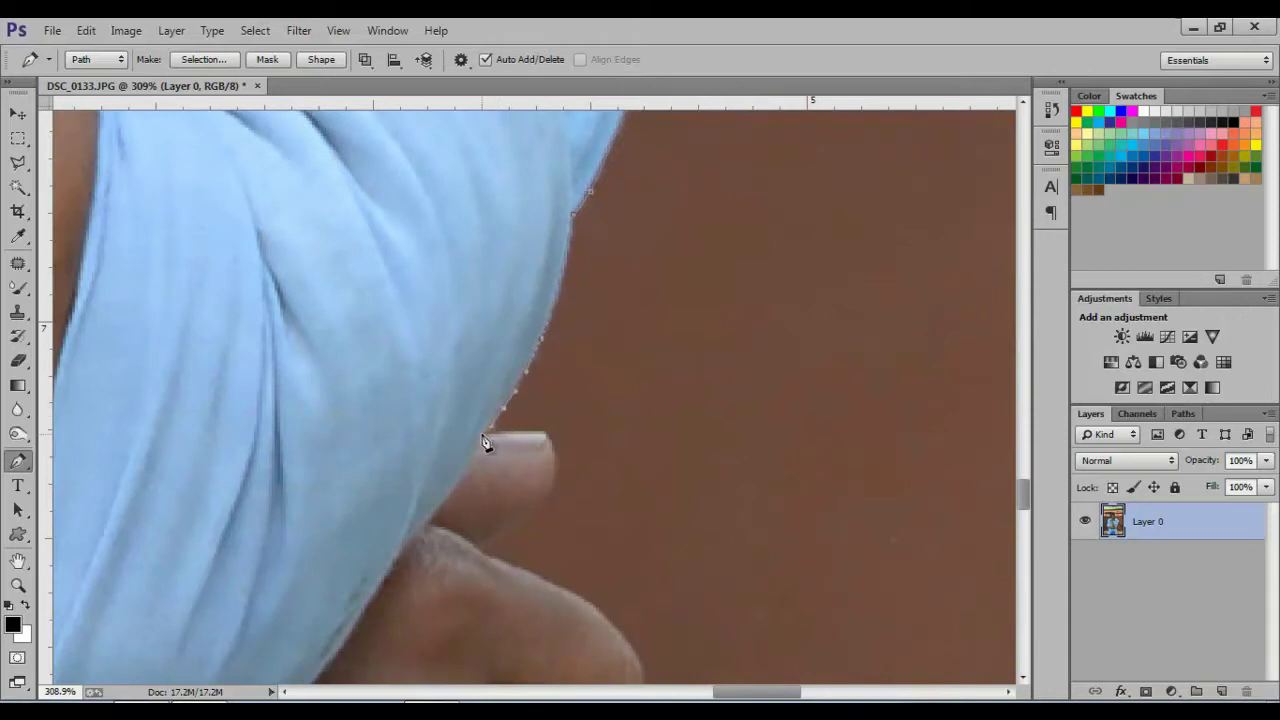
Step: Outline the fingernail and the first fingertips, including the notch between fingers
left_click(523, 435)
left_click(545, 438)
left_click_drag(529, 509, 554, 397)
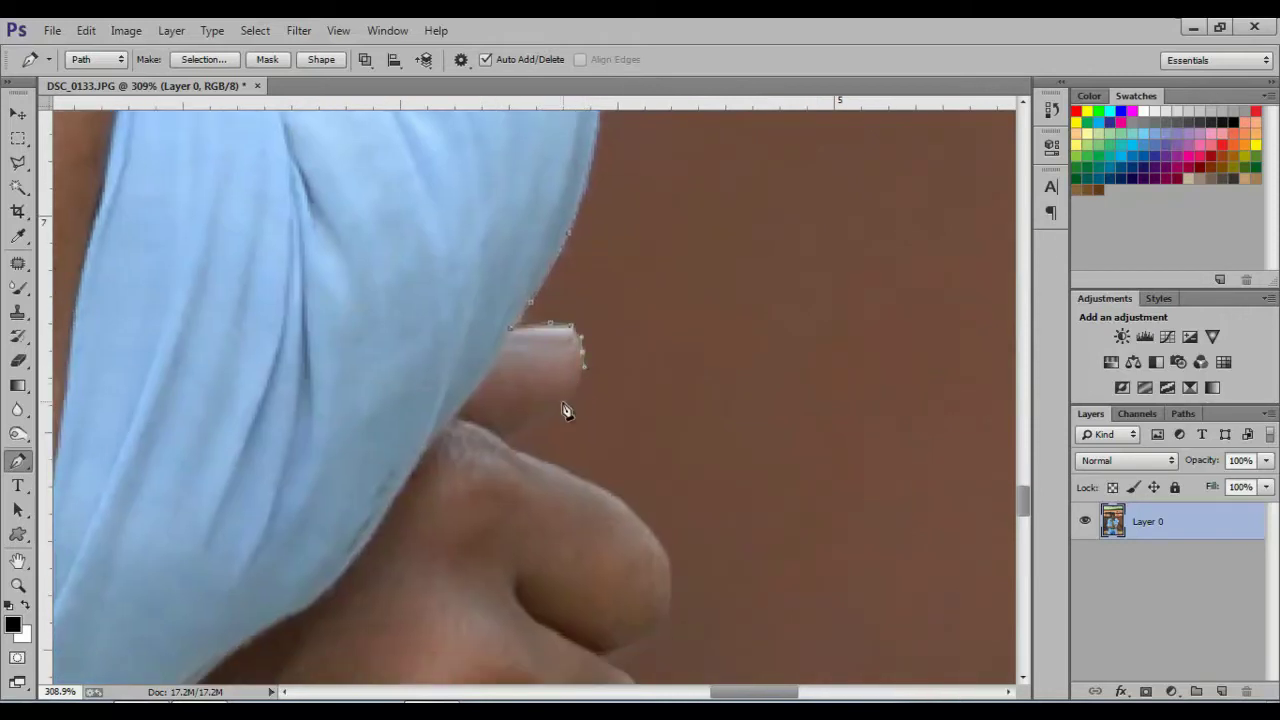
left_click(512, 438)
left_click_drag(512, 438, 347, 216)
left_click(514, 279)
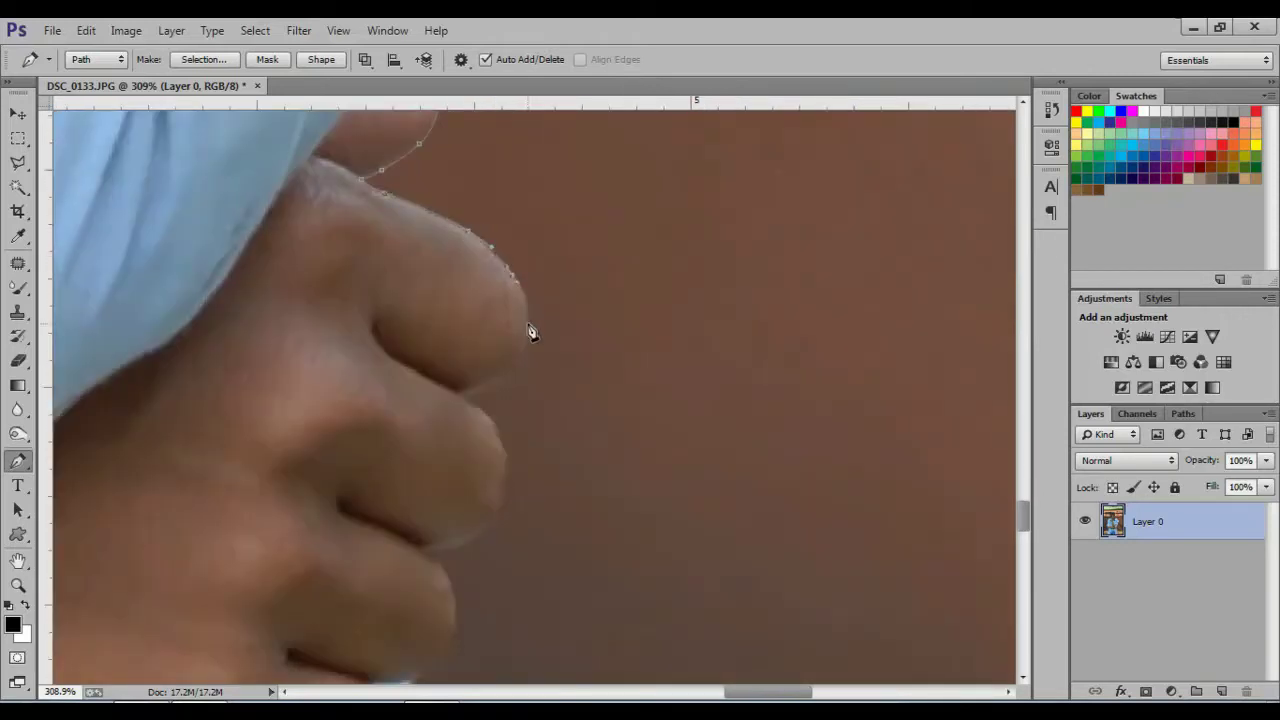
left_click(528, 324)
left_click(501, 375)
left_click(463, 397)
left_click(501, 444)
Step: Trace around the next fingertips to where the finger meets the shirt
left_click_drag(500, 517, 510, 325)
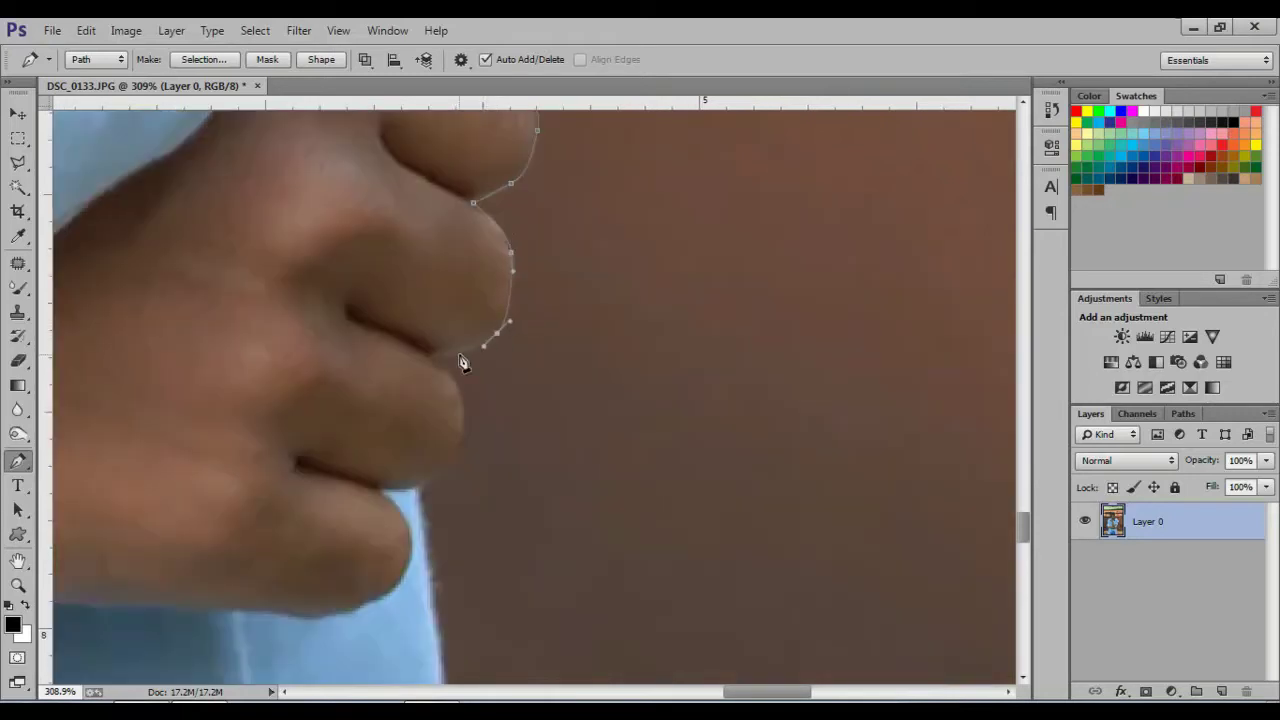
left_click(460, 356)
left_click_drag(443, 366, 497, 277)
left_click(494, 248)
left_click(483, 306)
left_click(458, 330)
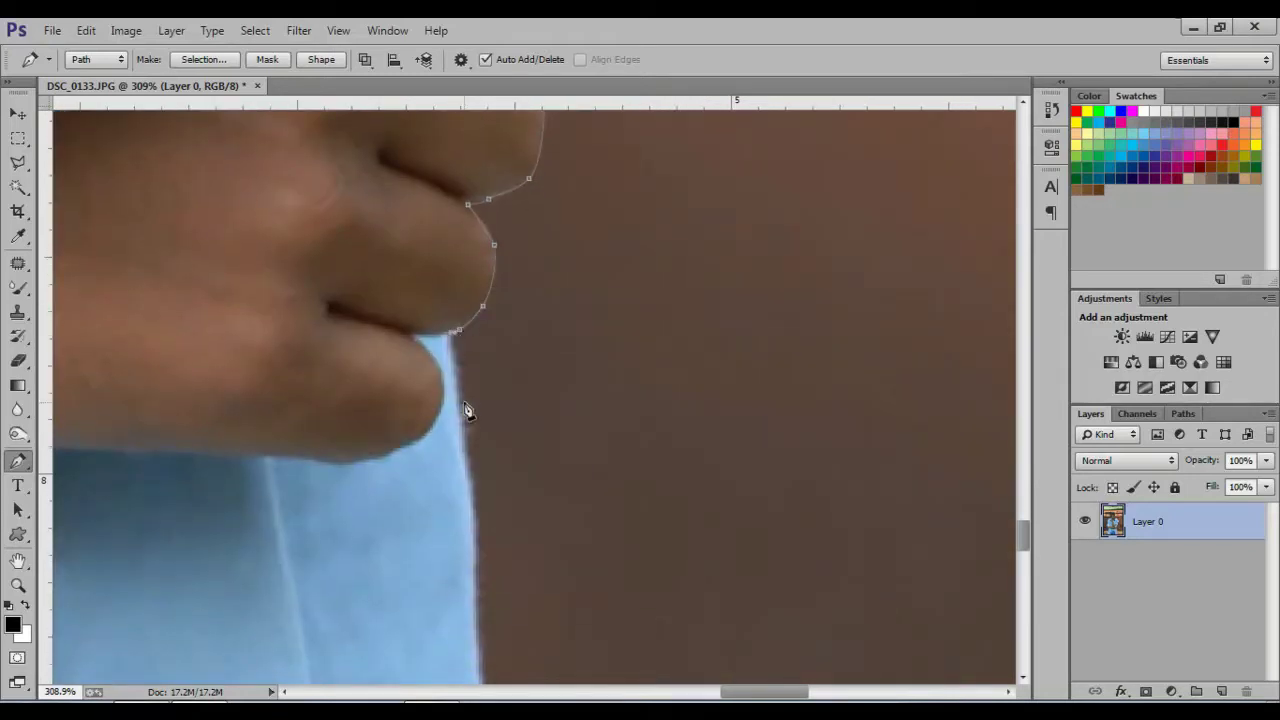
Step: Finish the outline down the shirt to its lower edge
left_click_drag(484, 509, 500, 179)
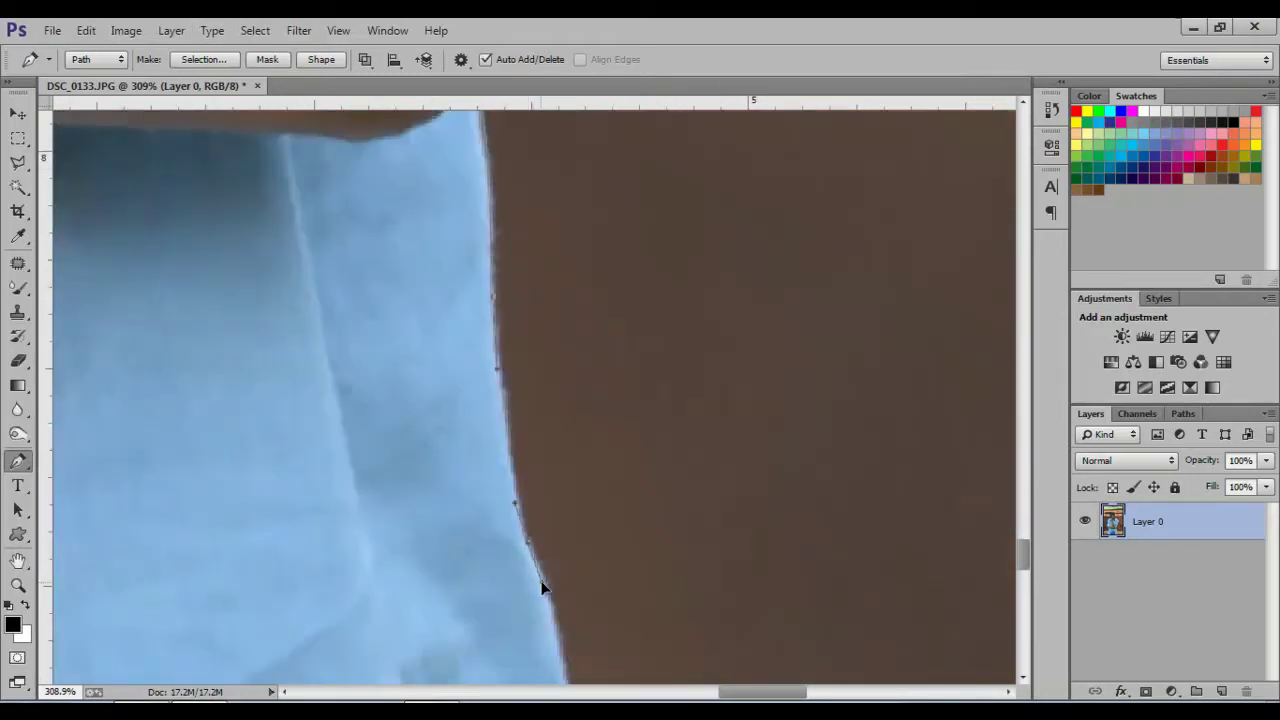
left_click_drag(541, 587, 565, 323)
left_click(598, 524)
left_click(603, 600)
left_click_drag(603, 600, 577, 343)
left_click(572, 333)
left_click(572, 366)
left_click_drag(555, 410, 562, 105)
left_click(565, 300)
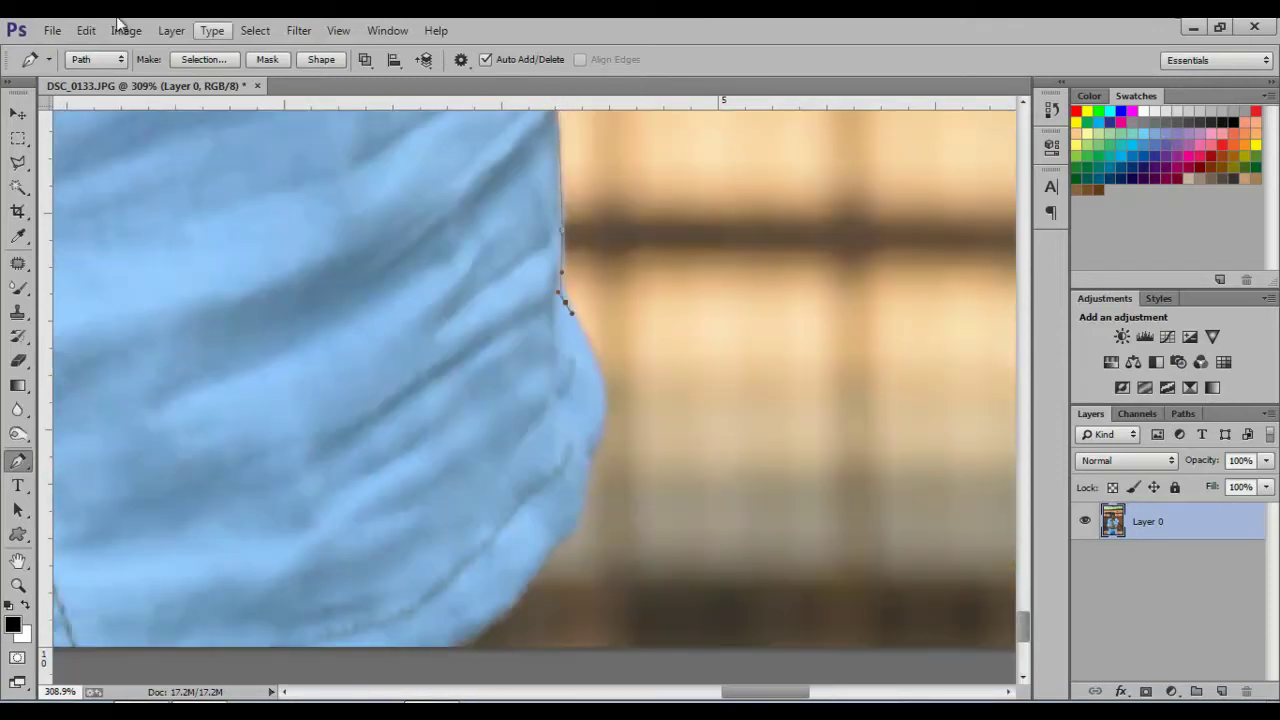
left_click(605, 408)
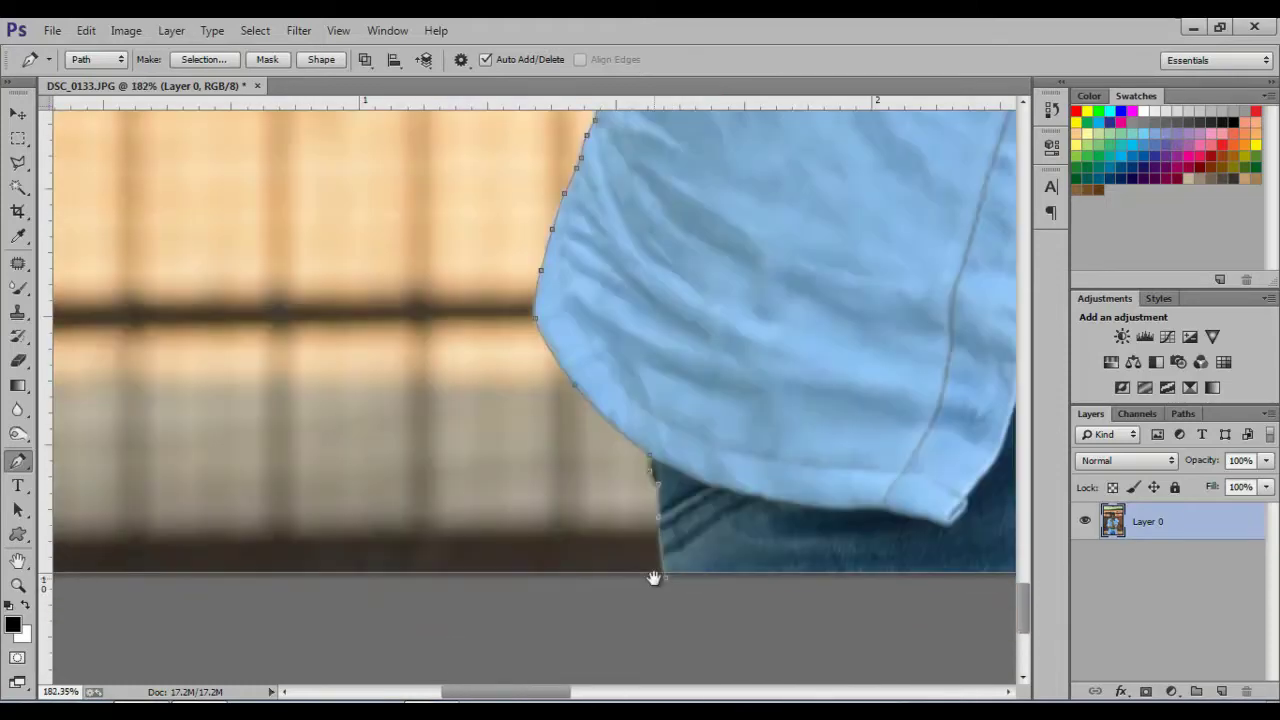
Step: Make a selection from the closed path and fit the image on screen
right_click(714, 225)
left_click(750, 317)
key("Return")
key("ctrl+0")
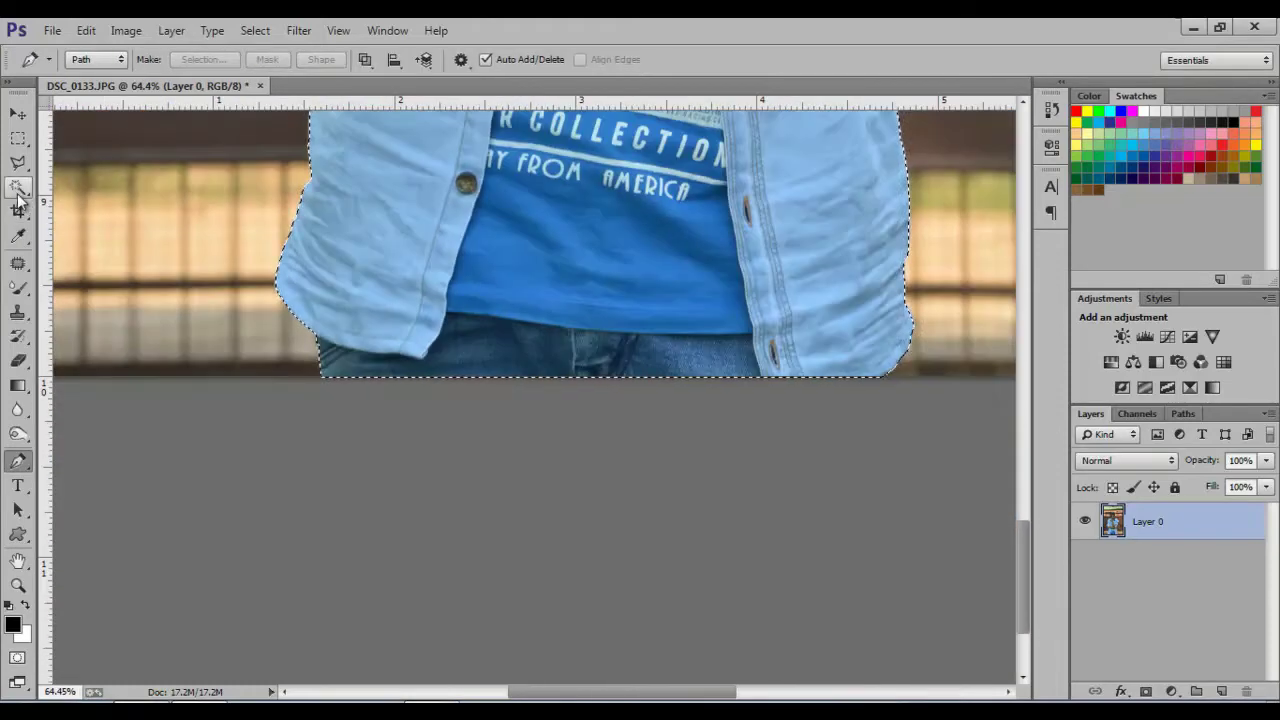
Step: Switch to the Quick Selection tool and bring the man's head into view
left_click(17, 186)
left_click(105, 176)
left_click_drag(503, 236, 495, 580)
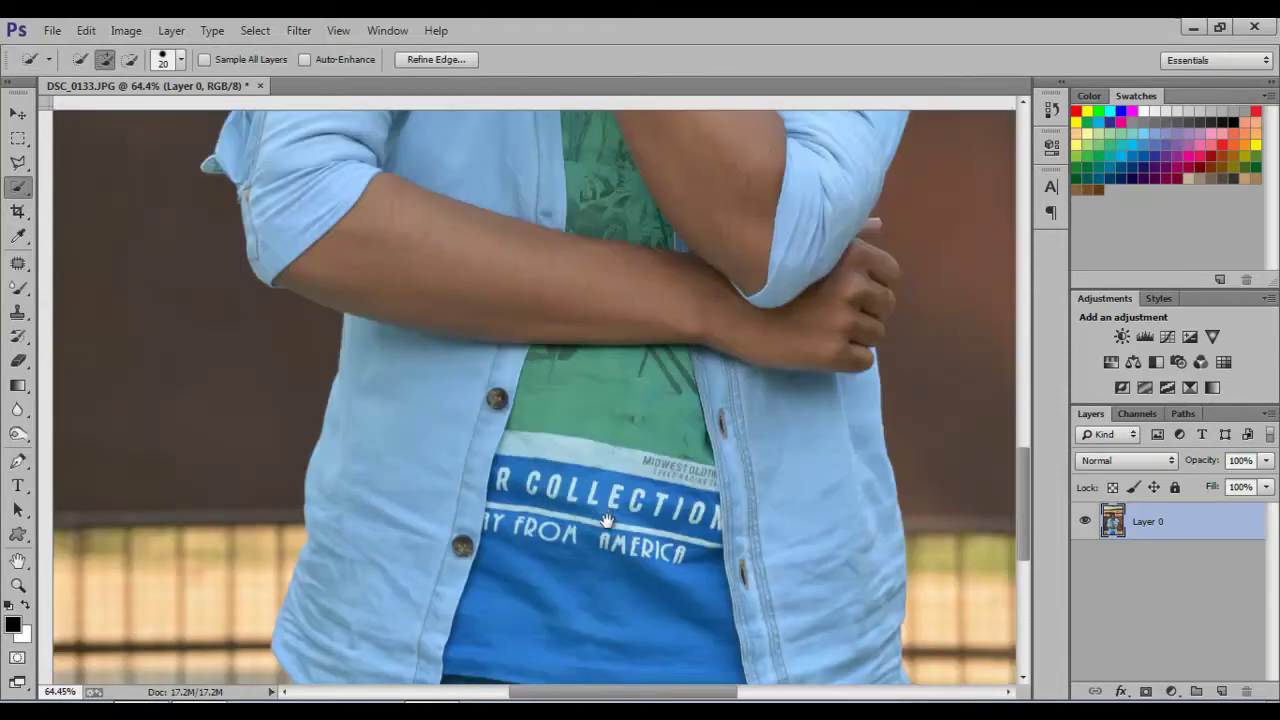
mouse_move(495, 150)
left_mouse_down()
mouse_move(480, 500)
mouse_move(470, 410)
left_mouse_up()
left_click_drag(470, 300, 465, 370)
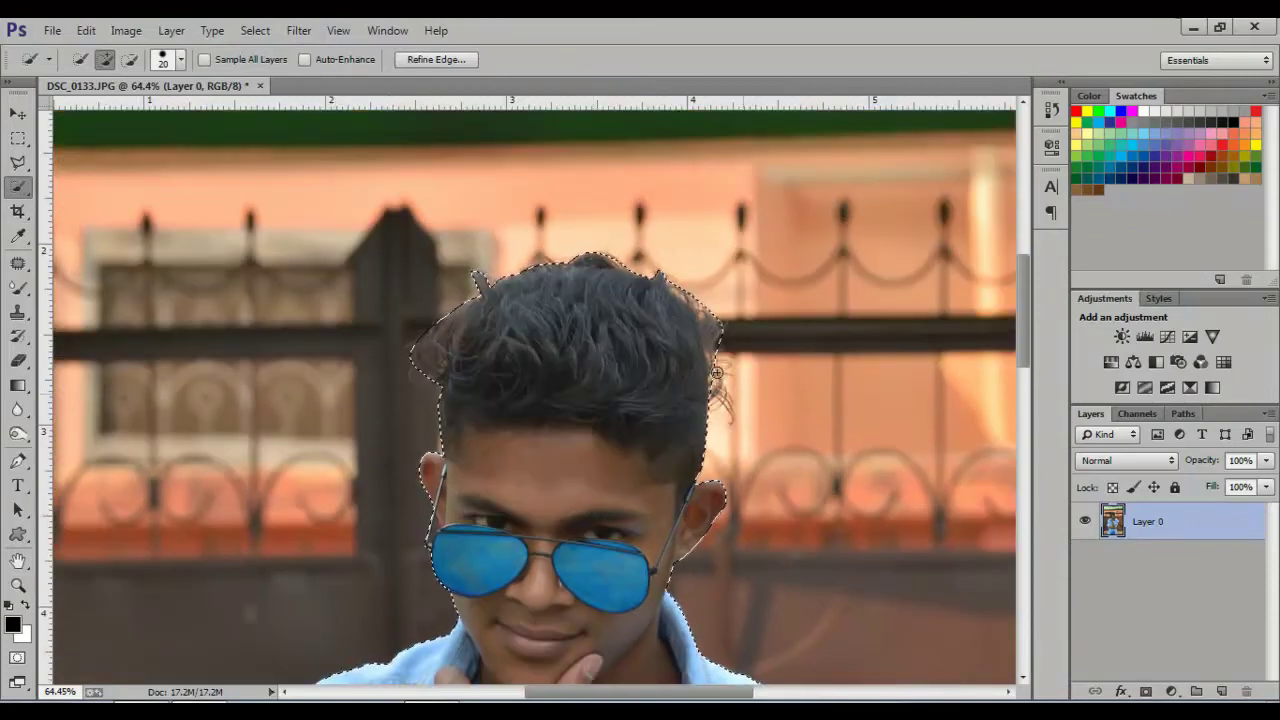
Step: Refine the hair edges by painting a 23-px Refine Radius brush over the loose strands, then apply
scroll(668, 320, "up", 2)
left_click(454, 59)
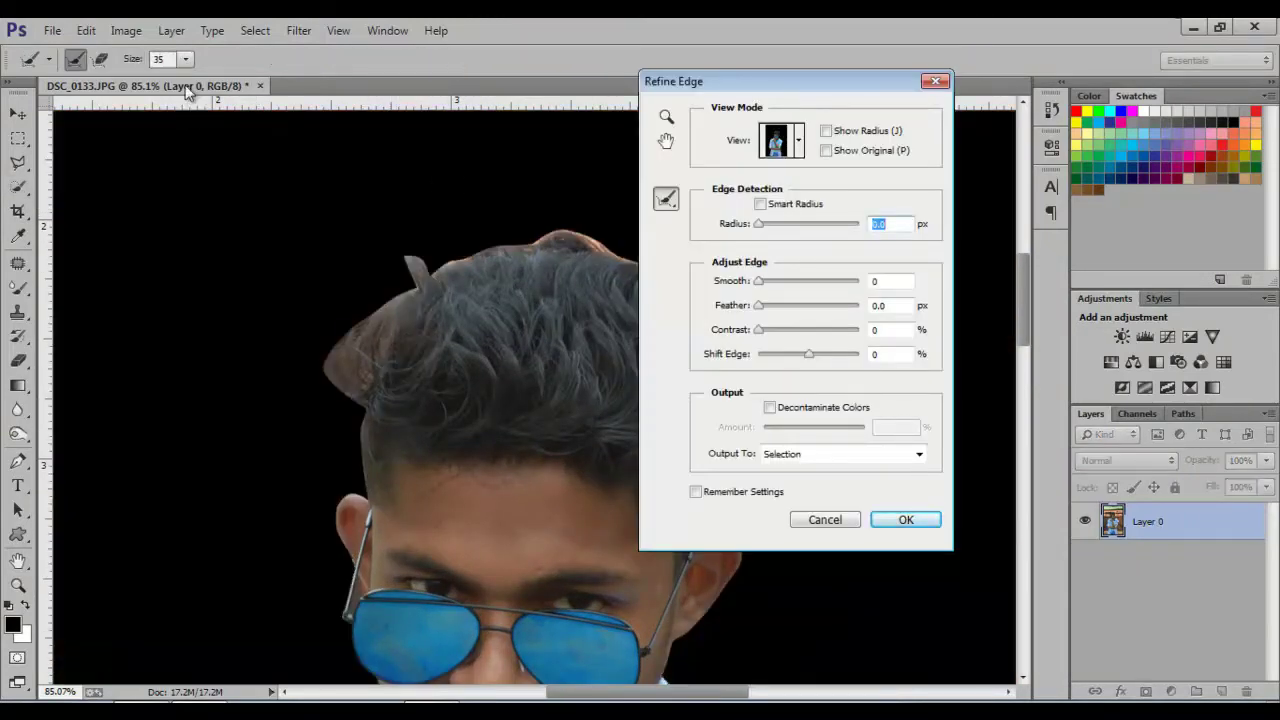
left_click(185, 59)
type("23")
key("Return")
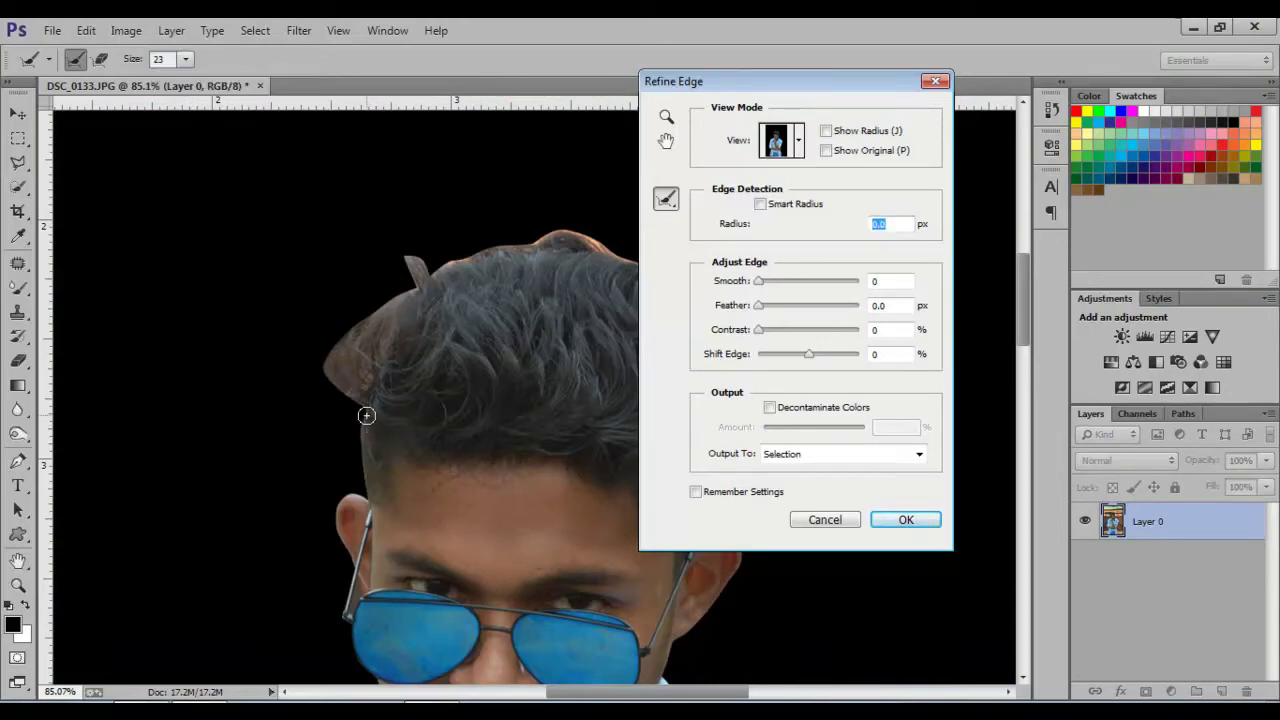
left_click_drag(330, 360, 375, 314)
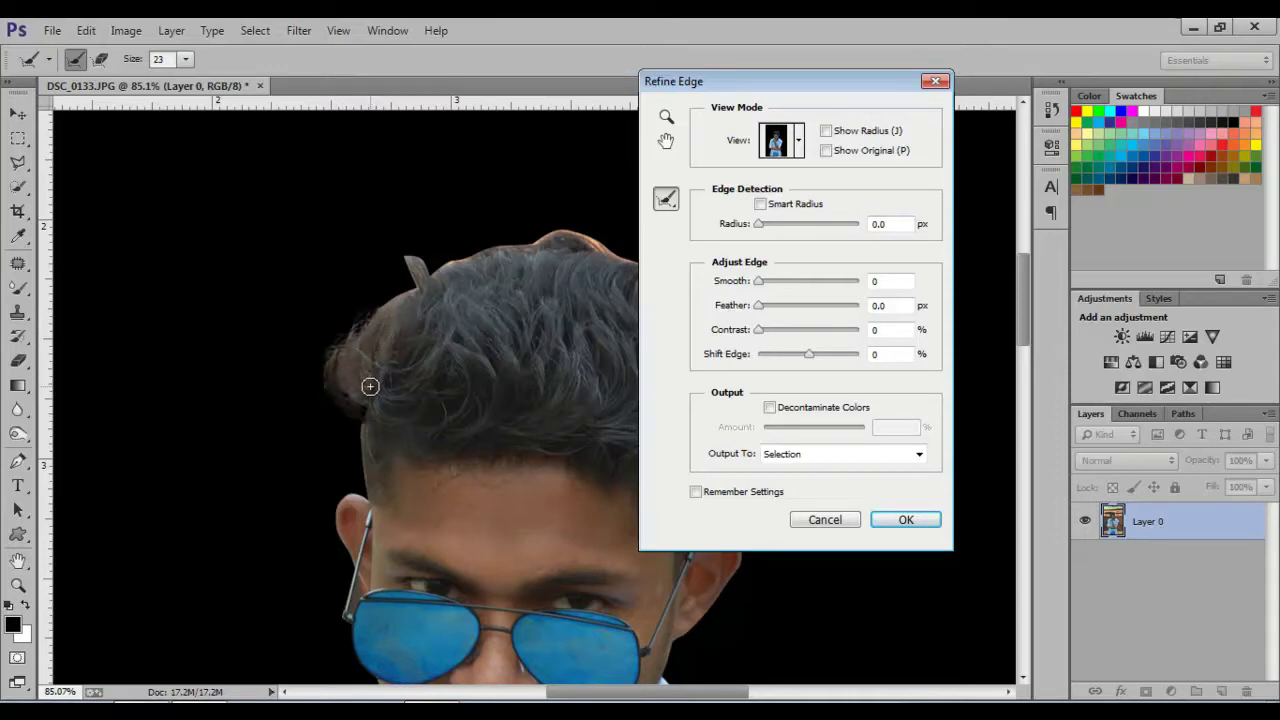
mouse_move(382, 308)
left_mouse_down()
mouse_move(422, 281)
mouse_move(583, 361)
left_mouse_up()
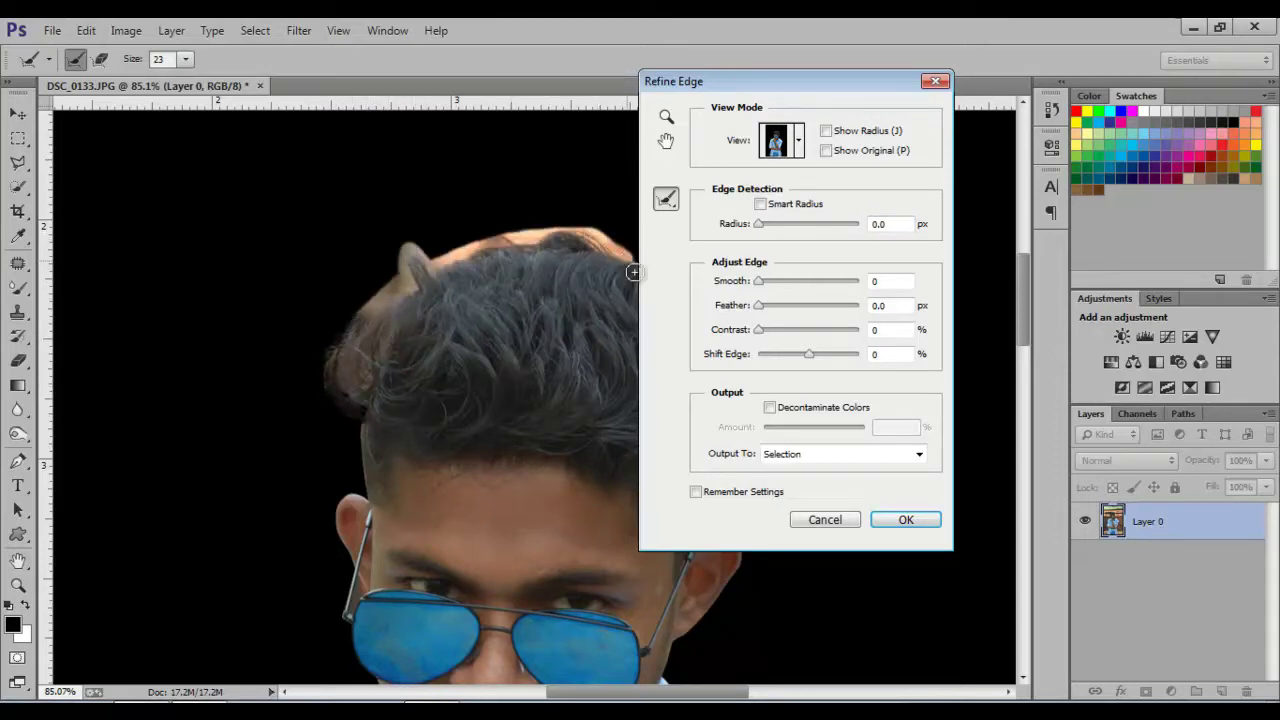
left_click_drag(367, 410, 369, 485)
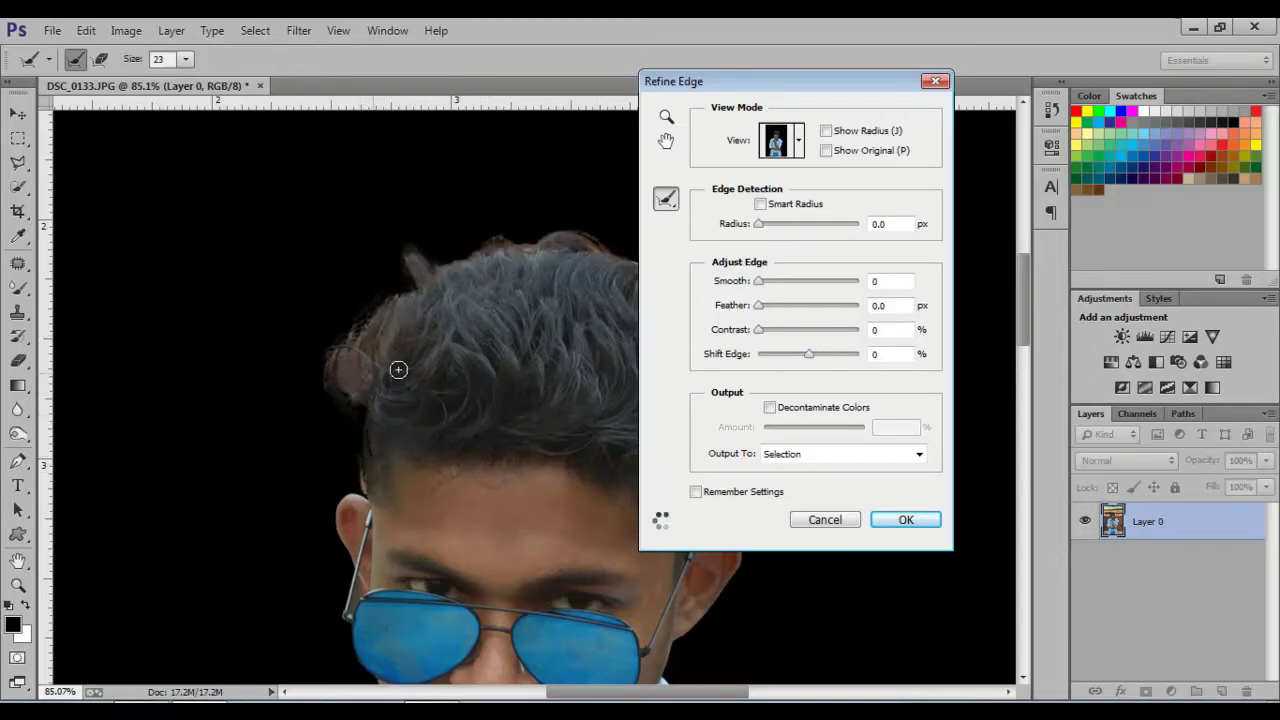
left_click_drag(397, 368, 353, 376)
left_click_drag(533, 333, 323, 343)
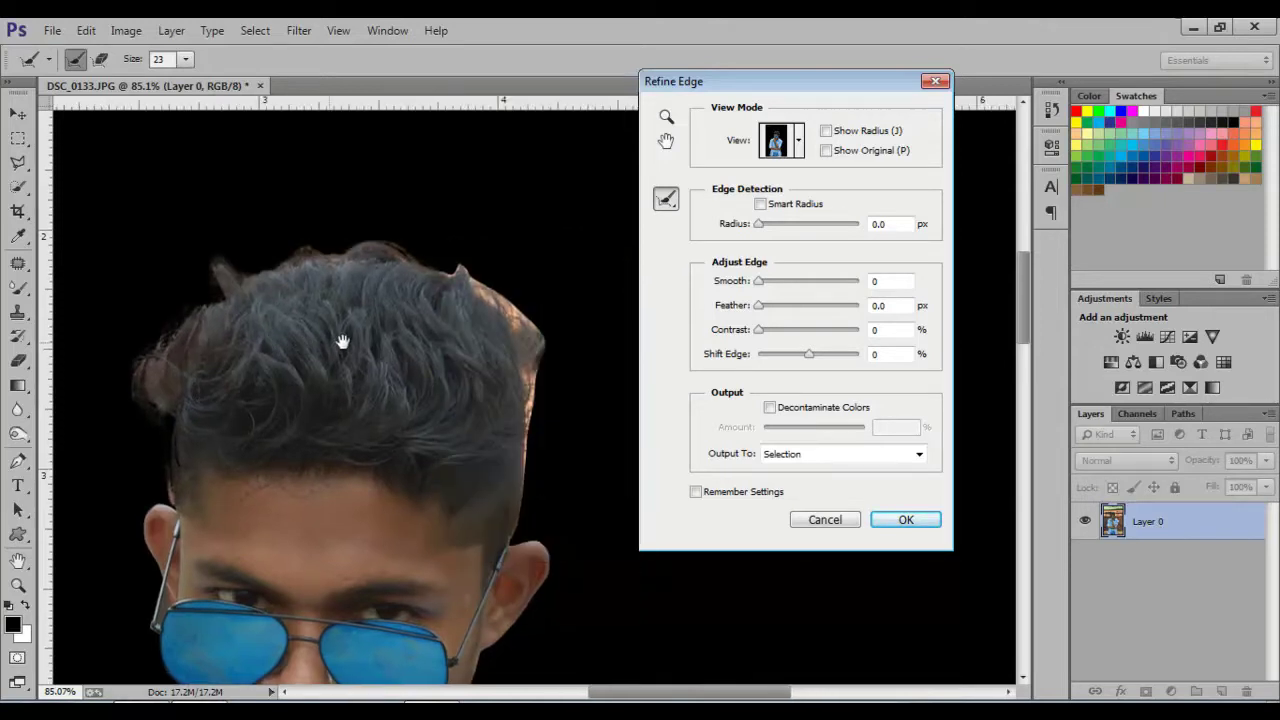
mouse_move(431, 277)
left_mouse_down()
mouse_move(516, 334)
mouse_move(489, 530)
left_mouse_up()
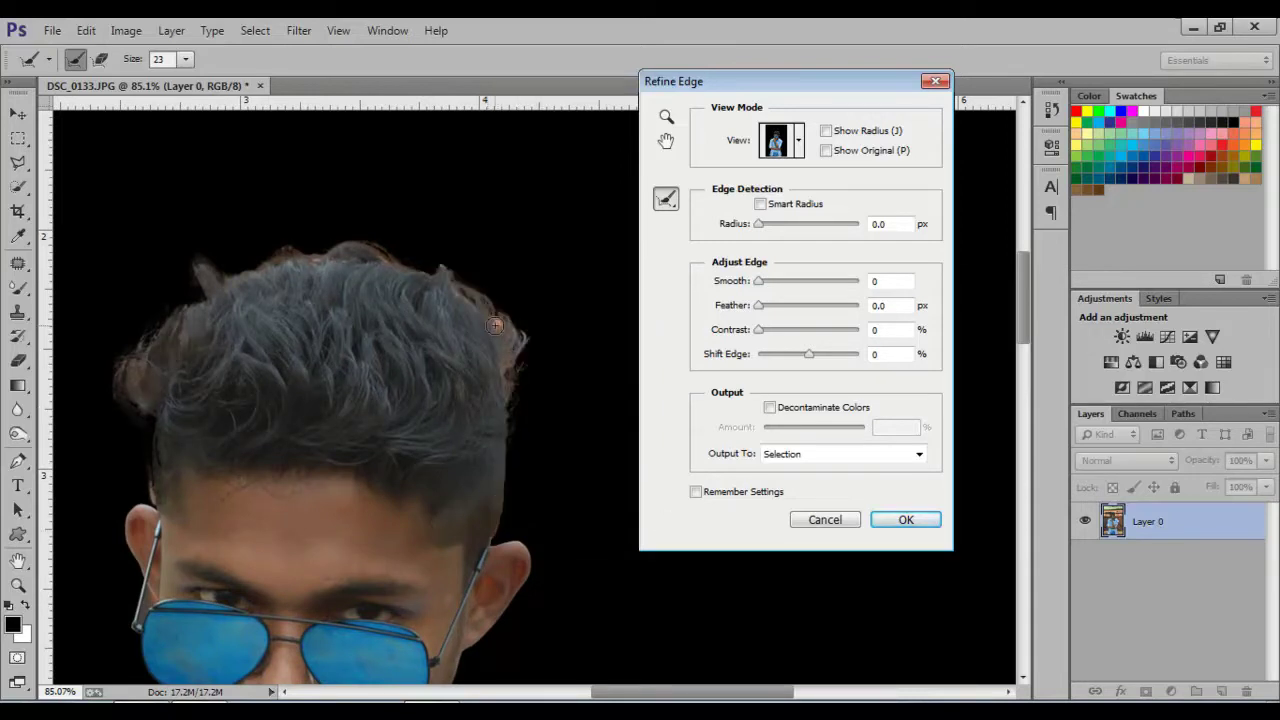
left_click(903, 520)
Step: Copy the selected man onto a new Layer 1 with Layer Via Copy and check the cutout
scroll(571, 434, "down", 2)
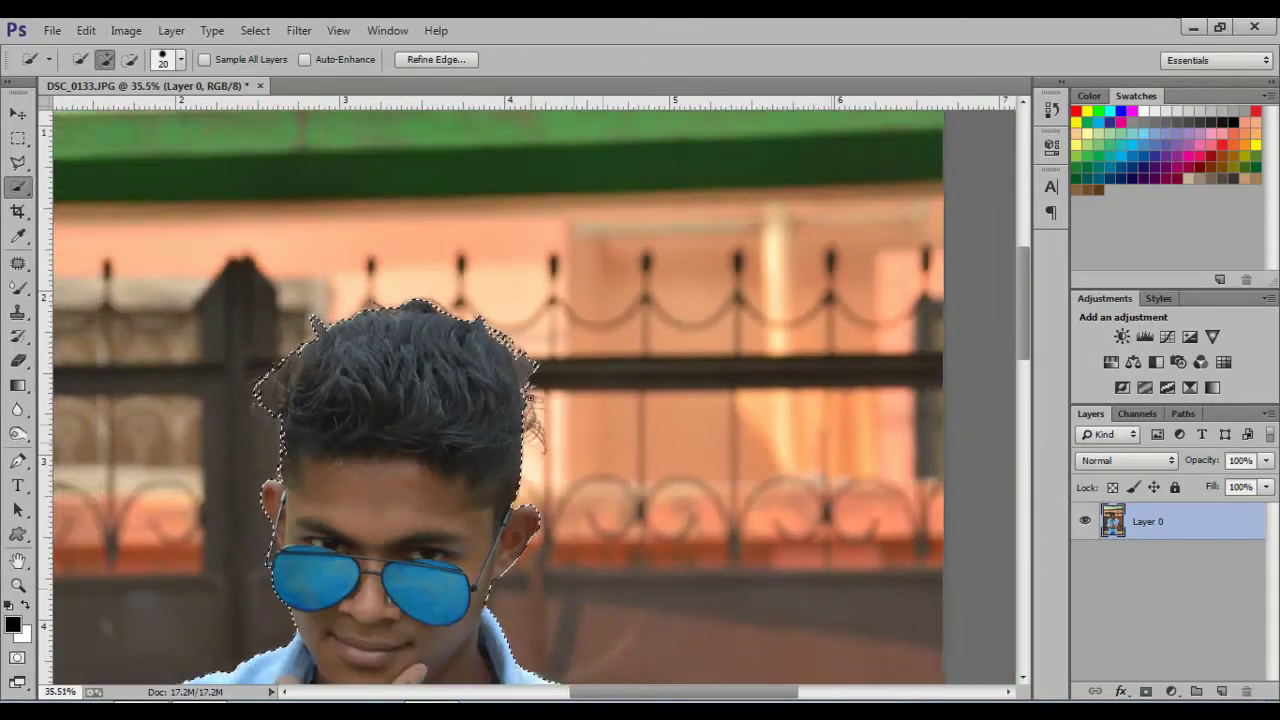
key("ctrl+0")
right_click(528, 309)
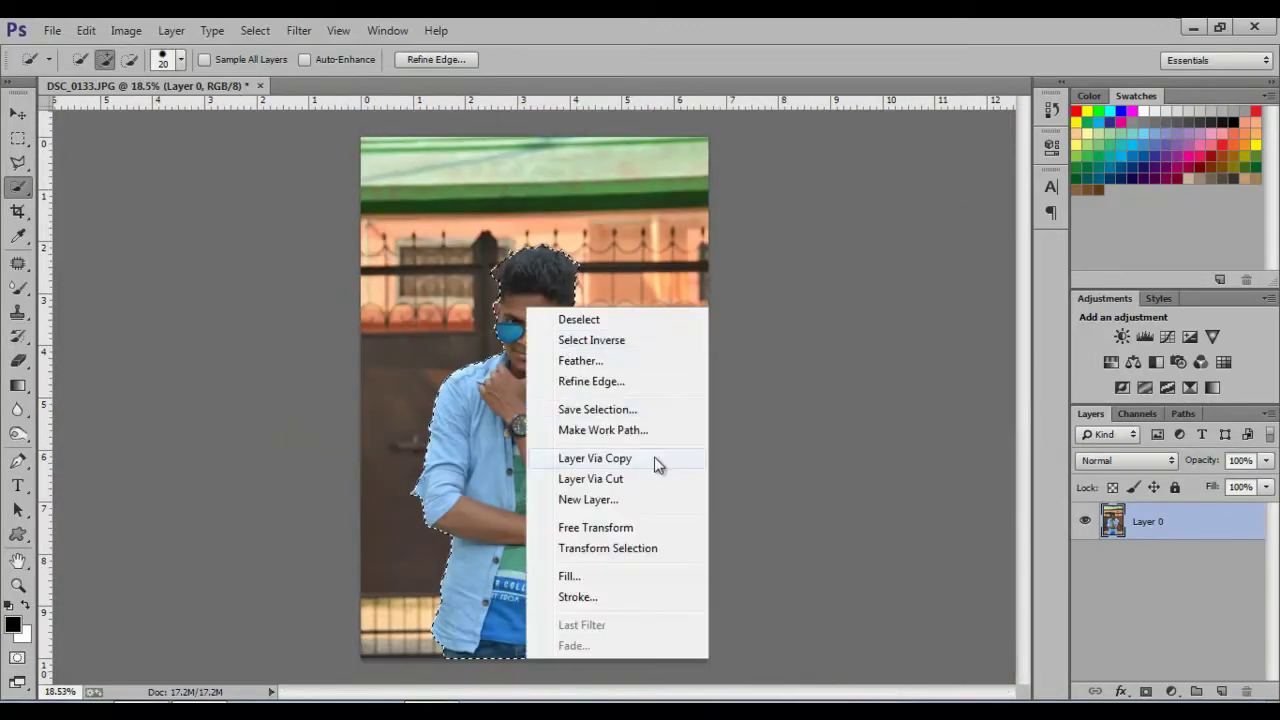
left_click(658, 462)
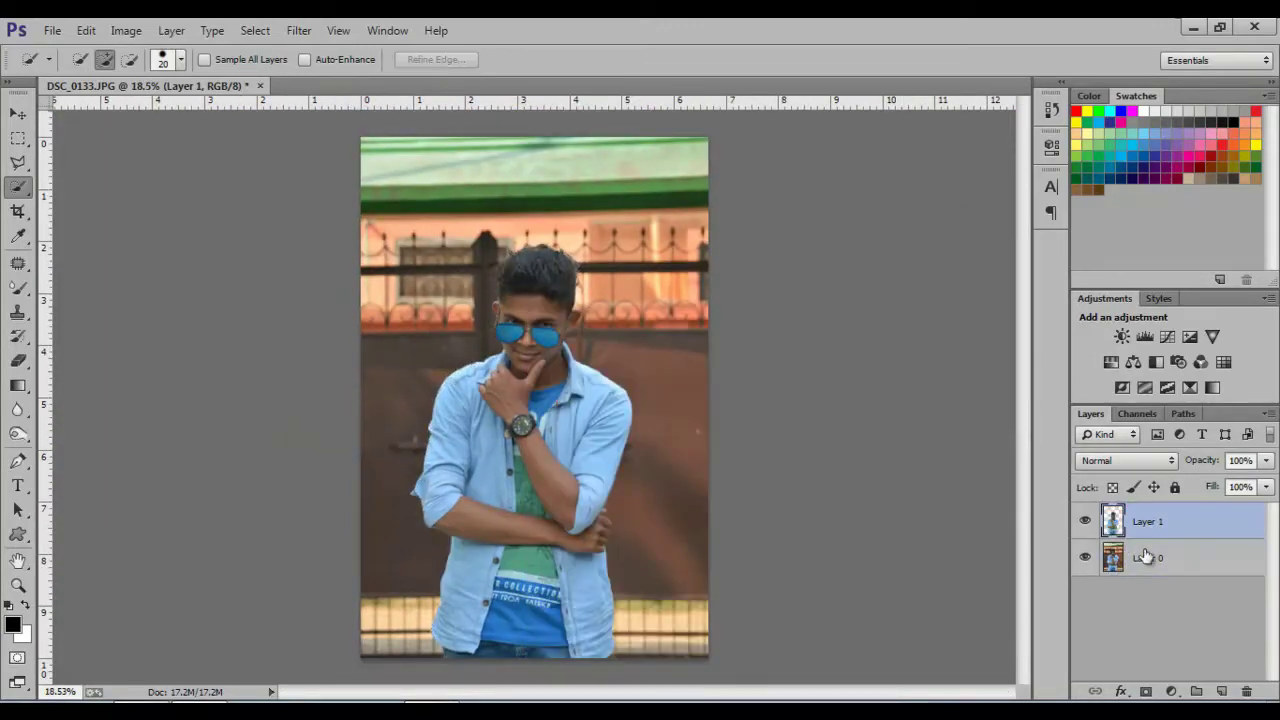
left_click(1085, 557)
Step: With the Move tool, select Layer 0 and bring up the New Fill/Adjustment Layer choices
left_click(18, 113)
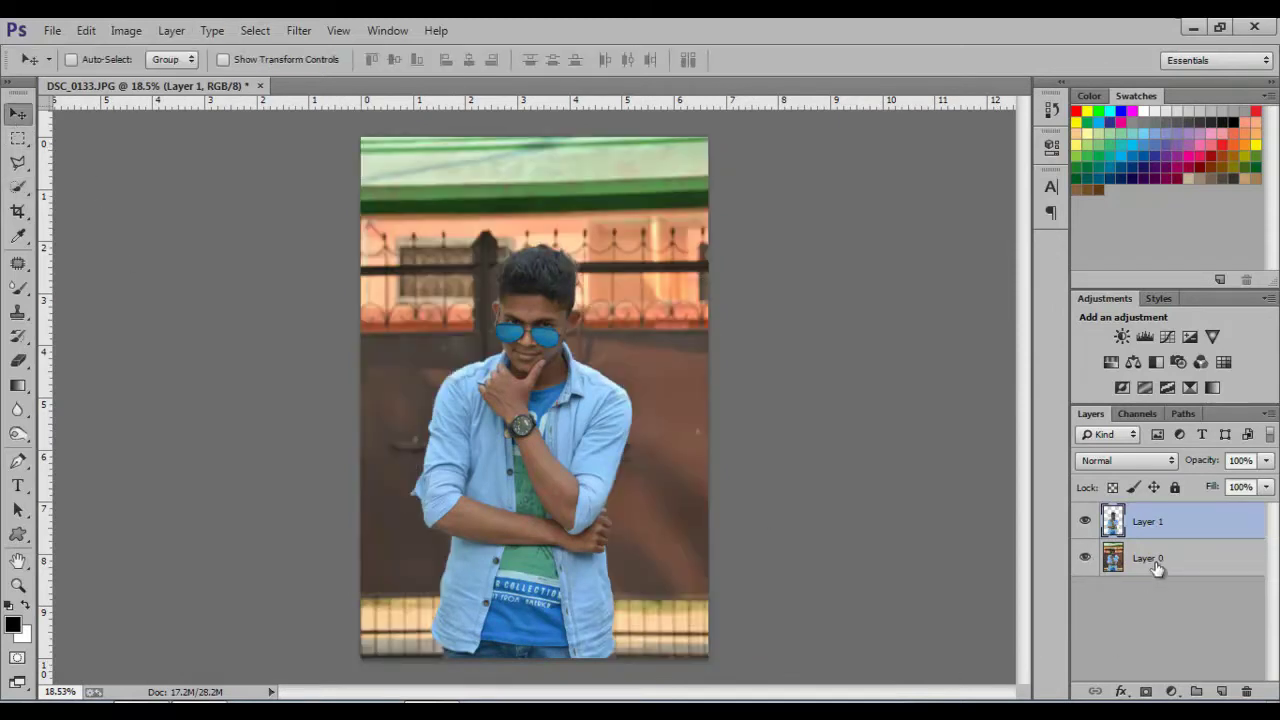
left_click(1150, 560)
left_click(1171, 691)
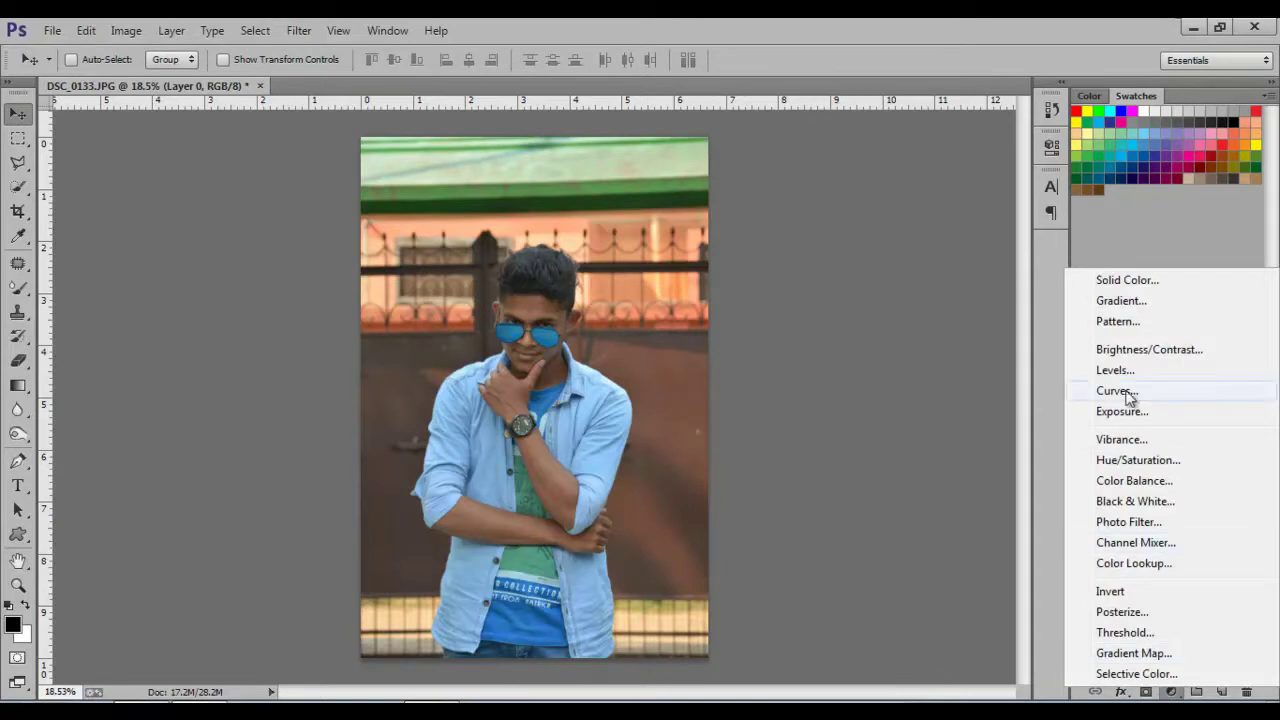
Step: Add a vivid red Solid Color fill layer
left_click(1128, 284)
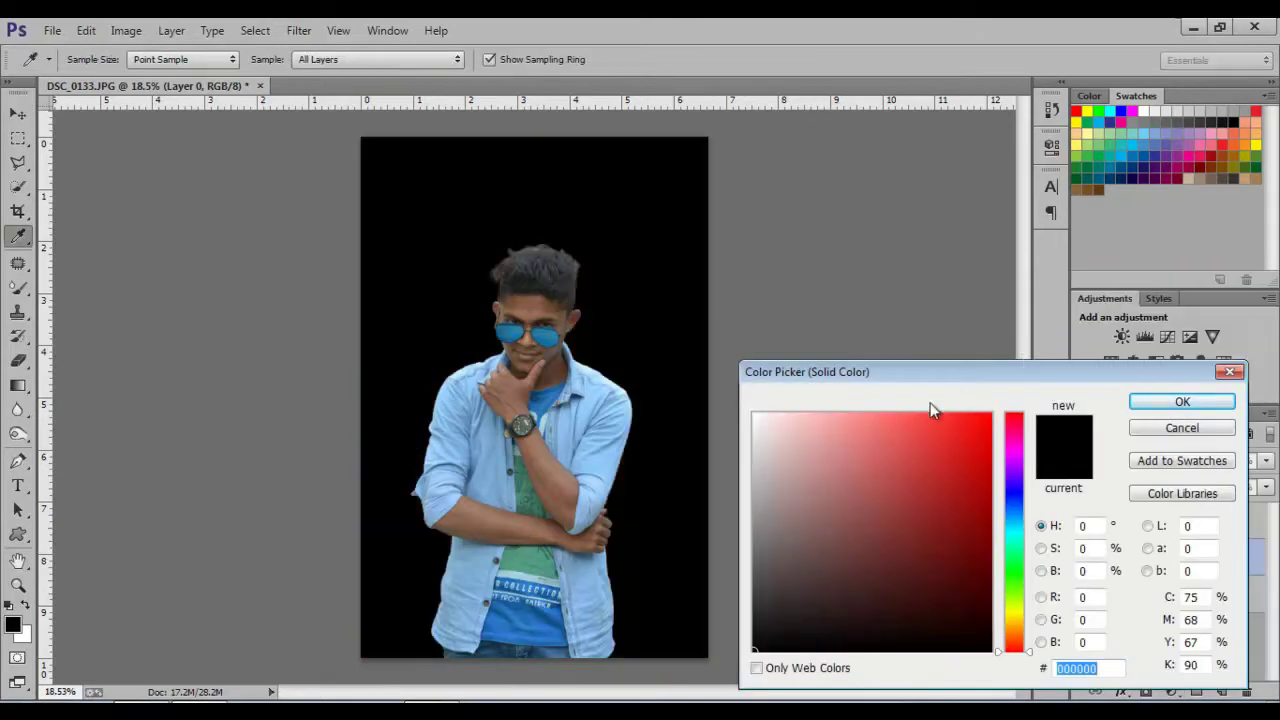
left_click(957, 518)
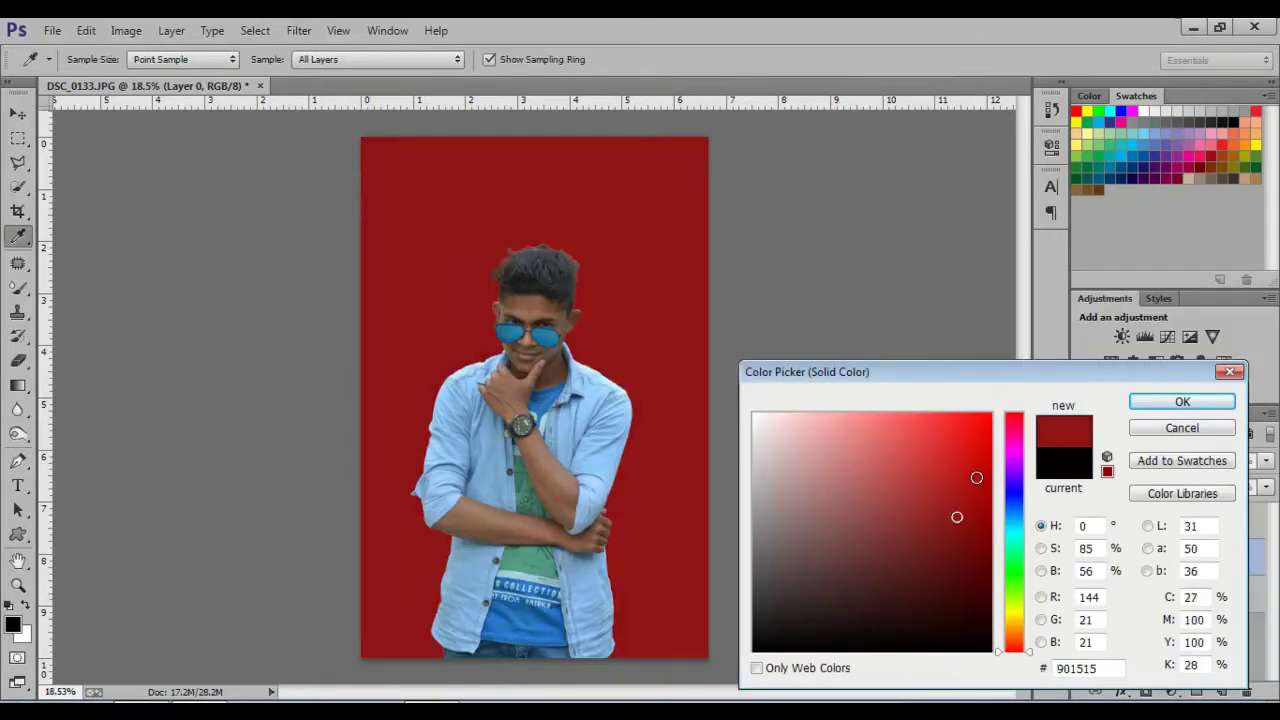
left_click_drag(976, 478, 984, 442)
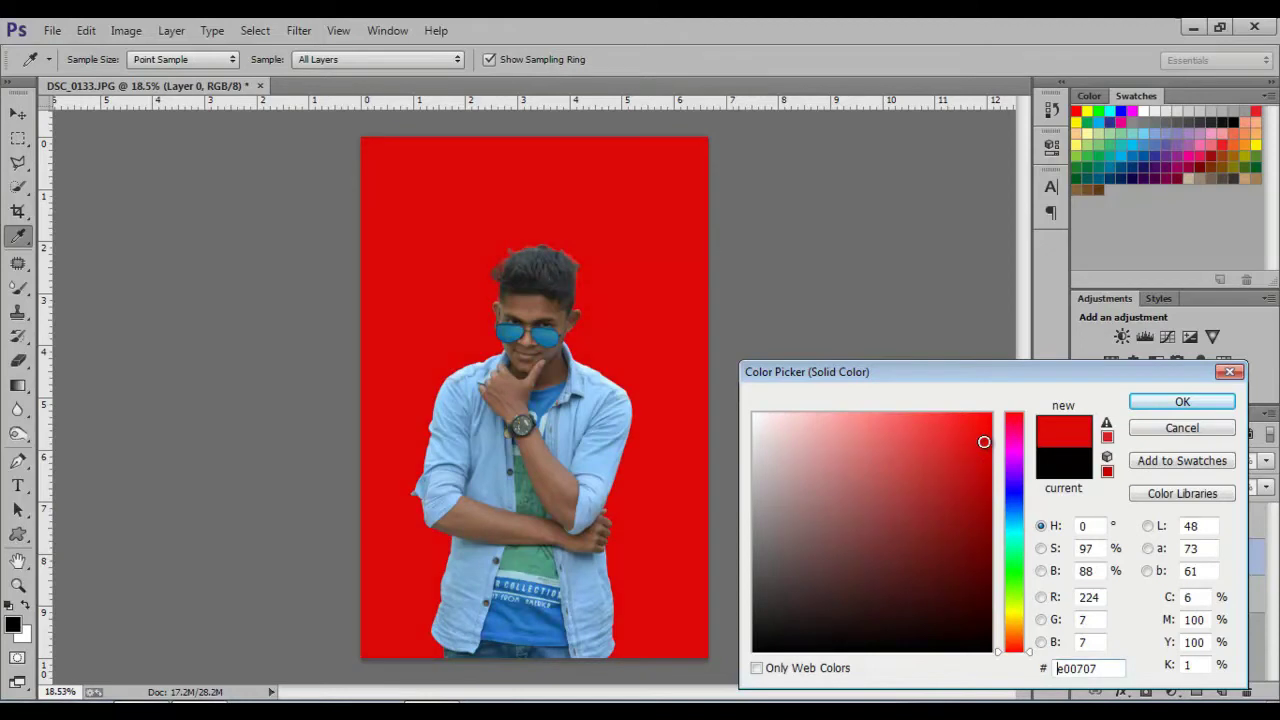
left_click(1180, 403)
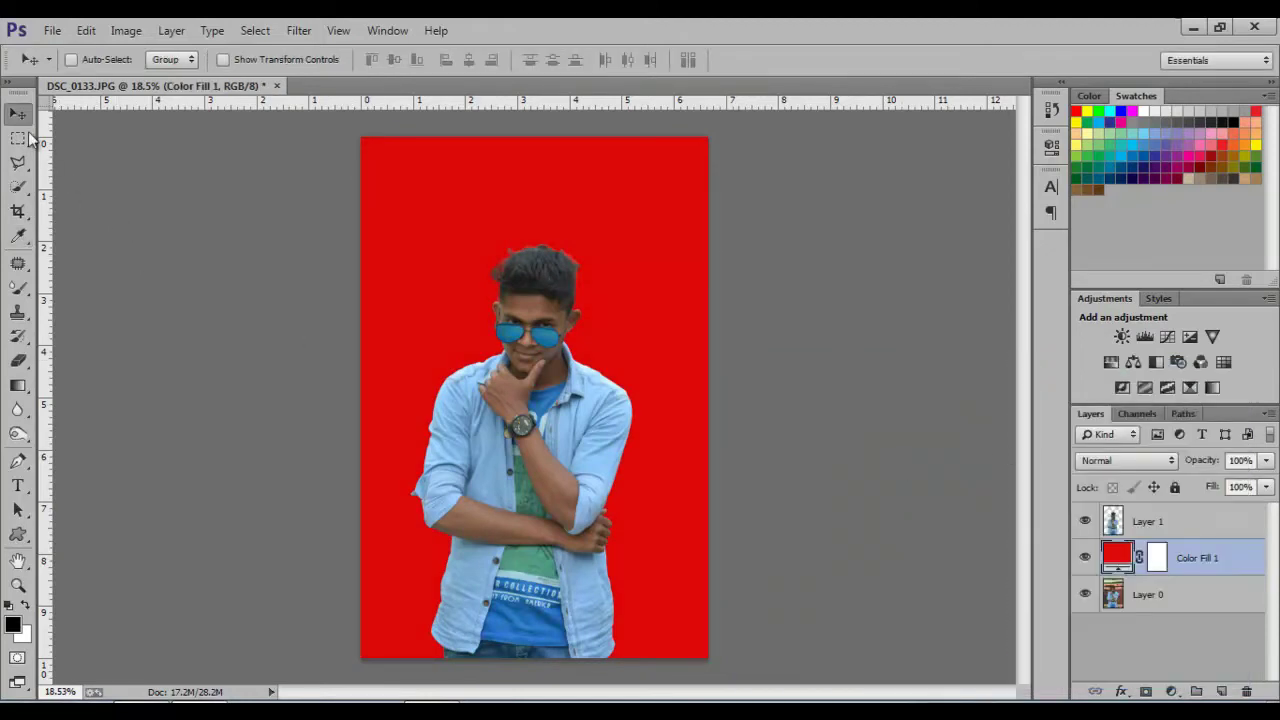
Step: Add a reversed Radial Gradient Fill layer at 189% scale
left_click(1171, 691)
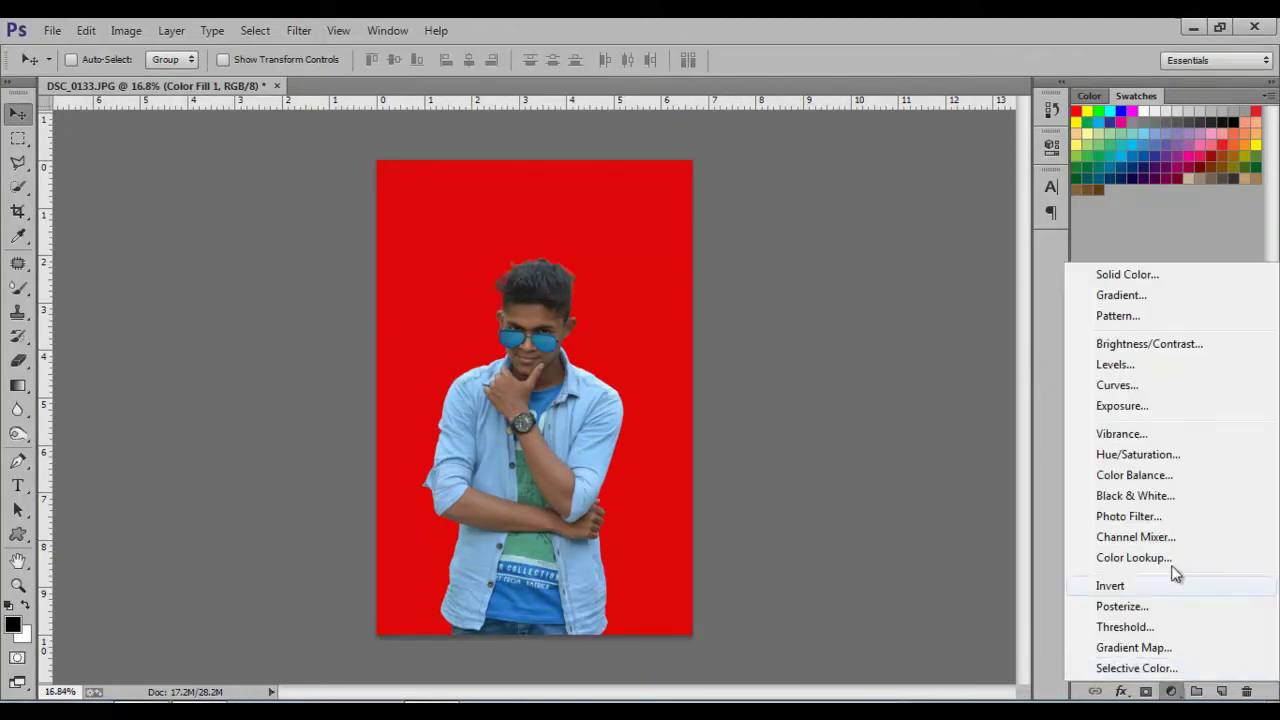
left_click(1149, 296)
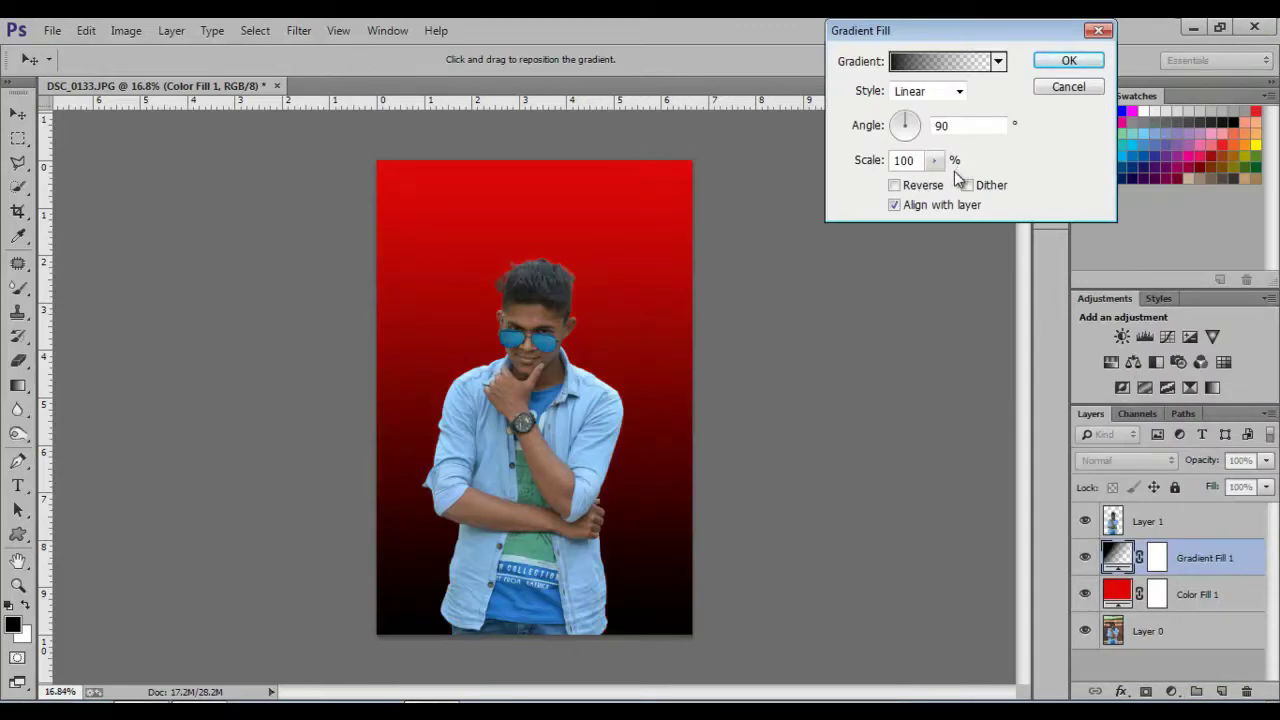
left_click(930, 91)
left_click(928, 124)
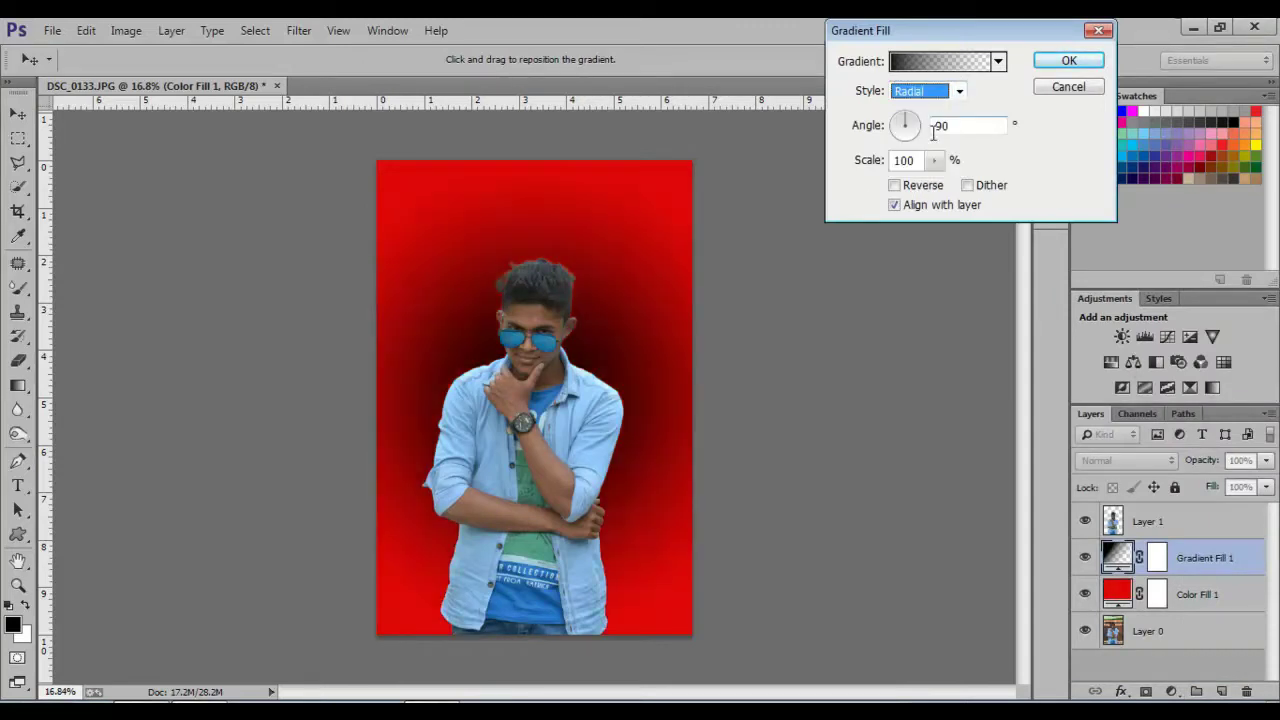
left_click(895, 186)
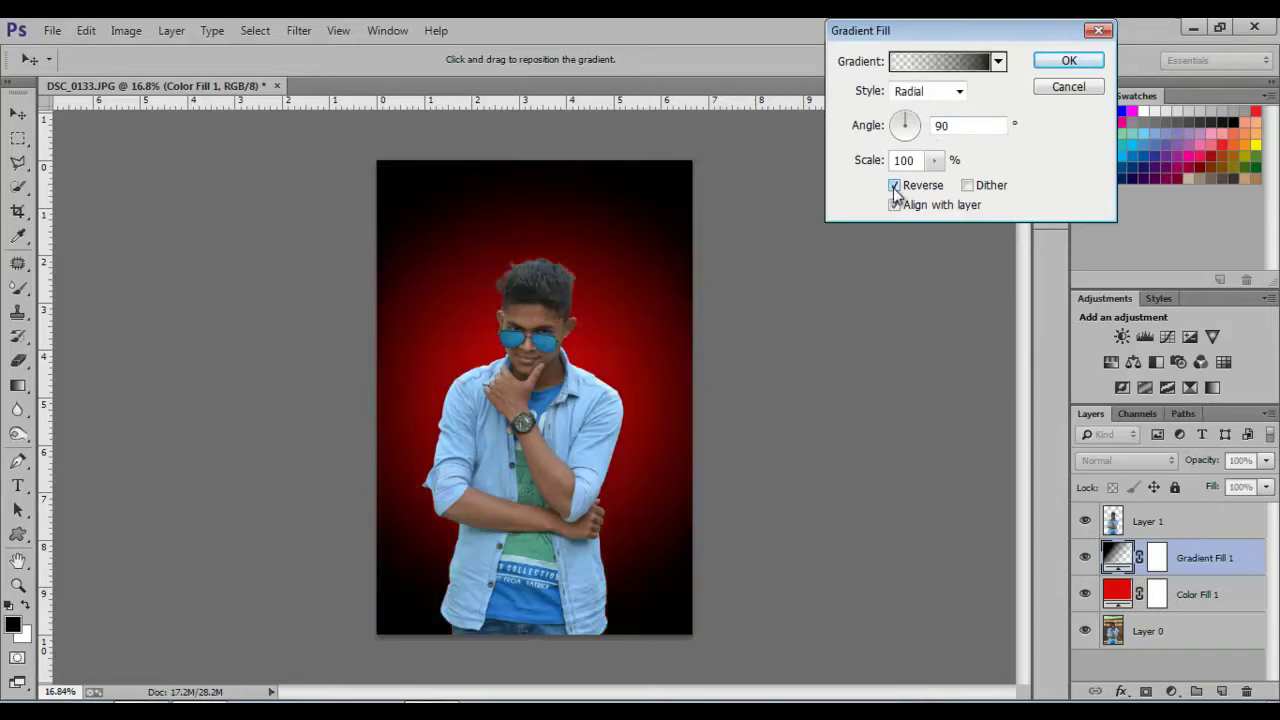
left_click(933, 160)
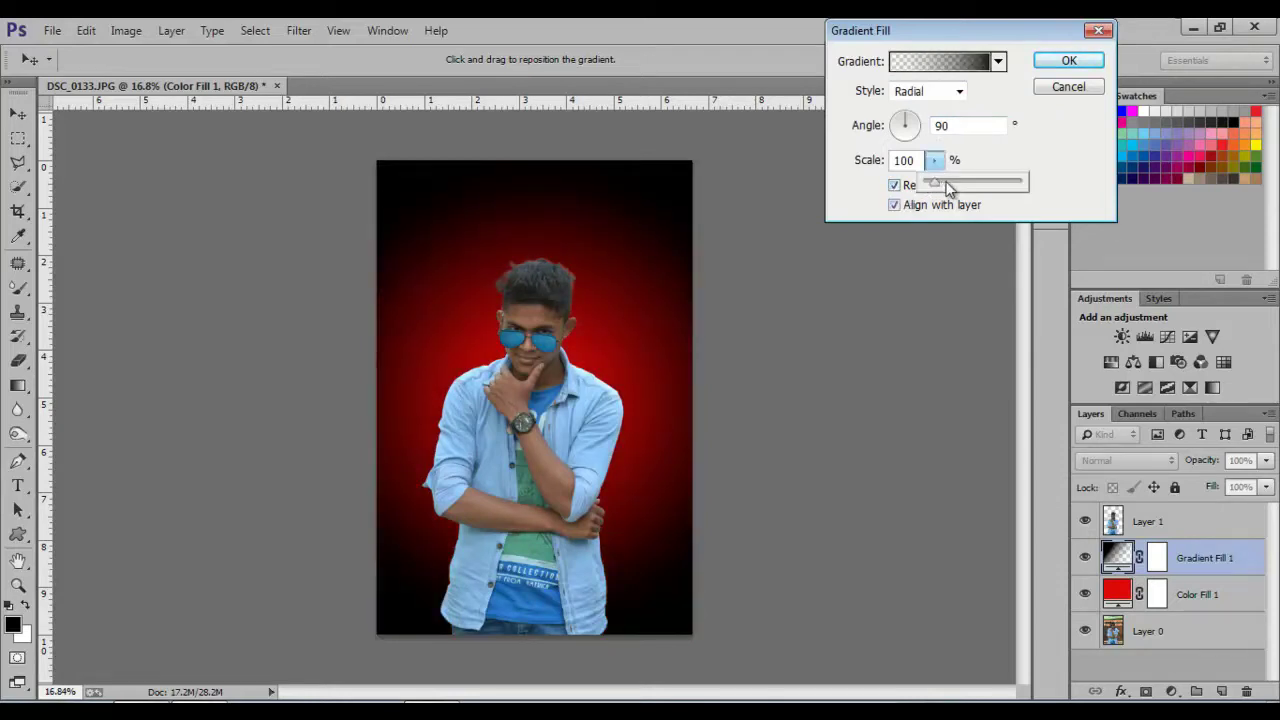
left_click(947, 184)
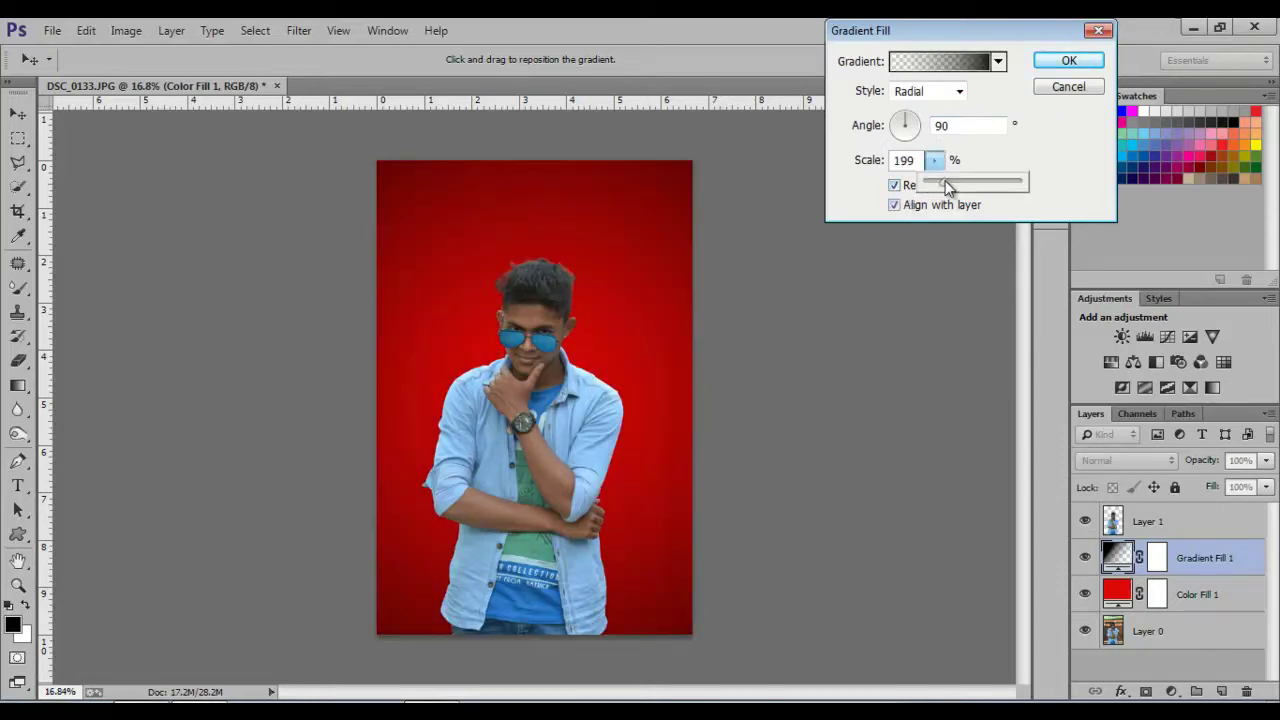
left_click_drag(941, 190, 932, 192)
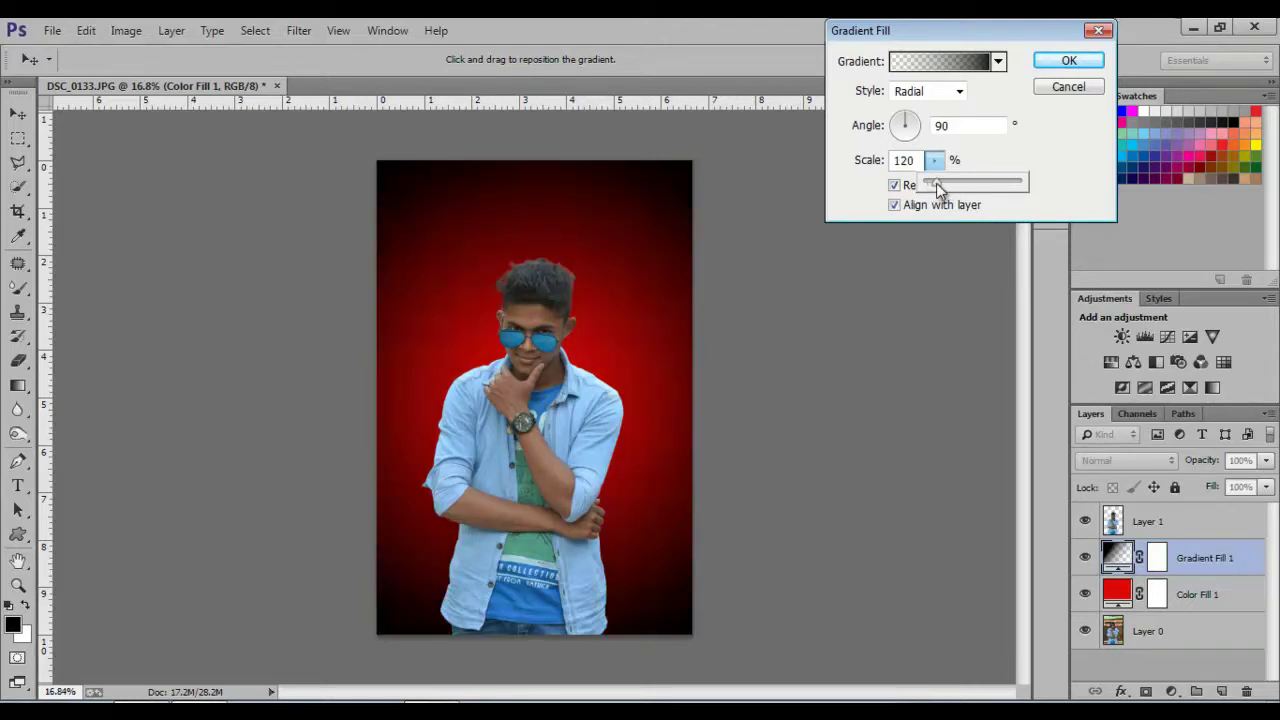
left_click_drag(936, 185, 943, 188)
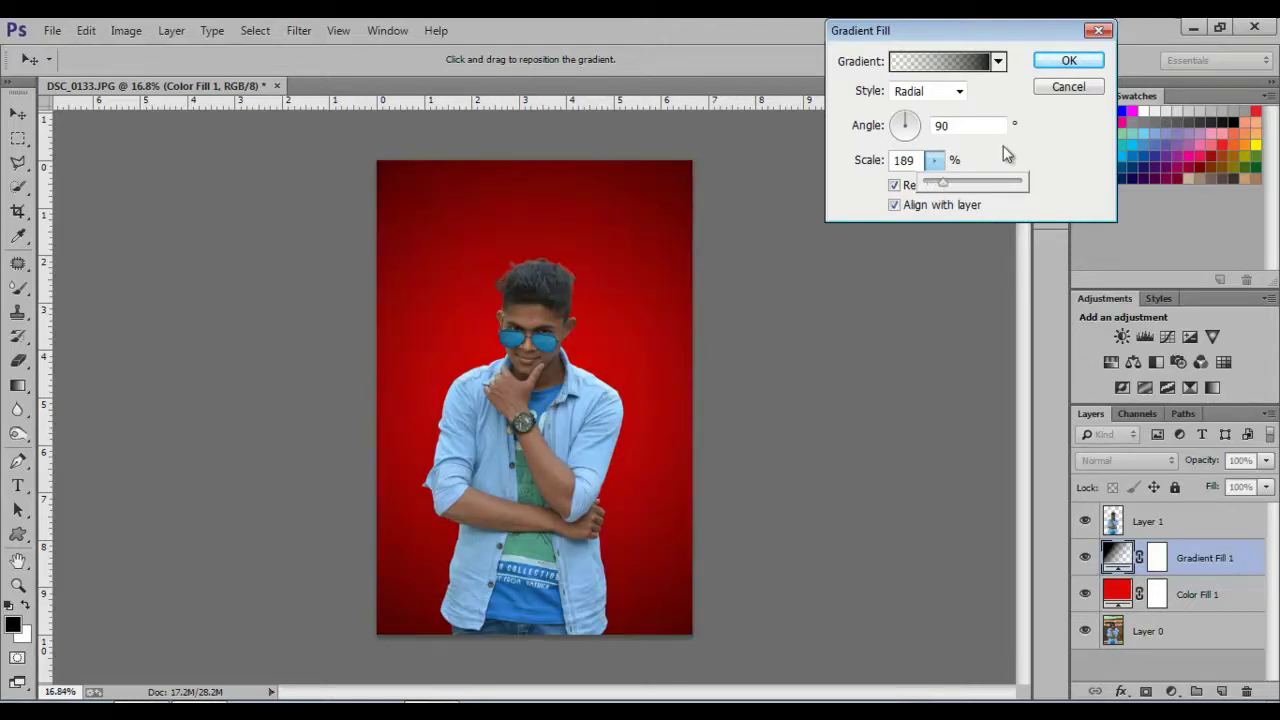
left_click(1066, 60)
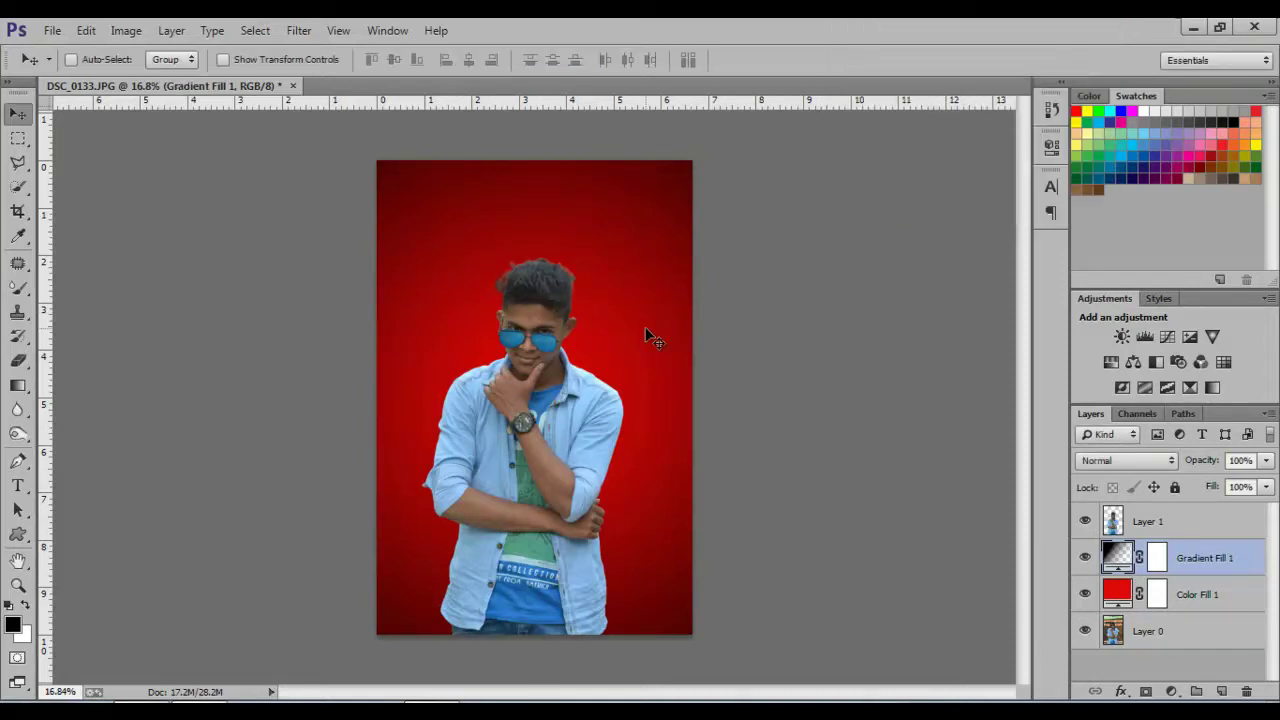
Step: Add a new 'LF C' text layer to the poster
scroll(645, 335, "down", 2)
scroll(569, 326, "up", 1)
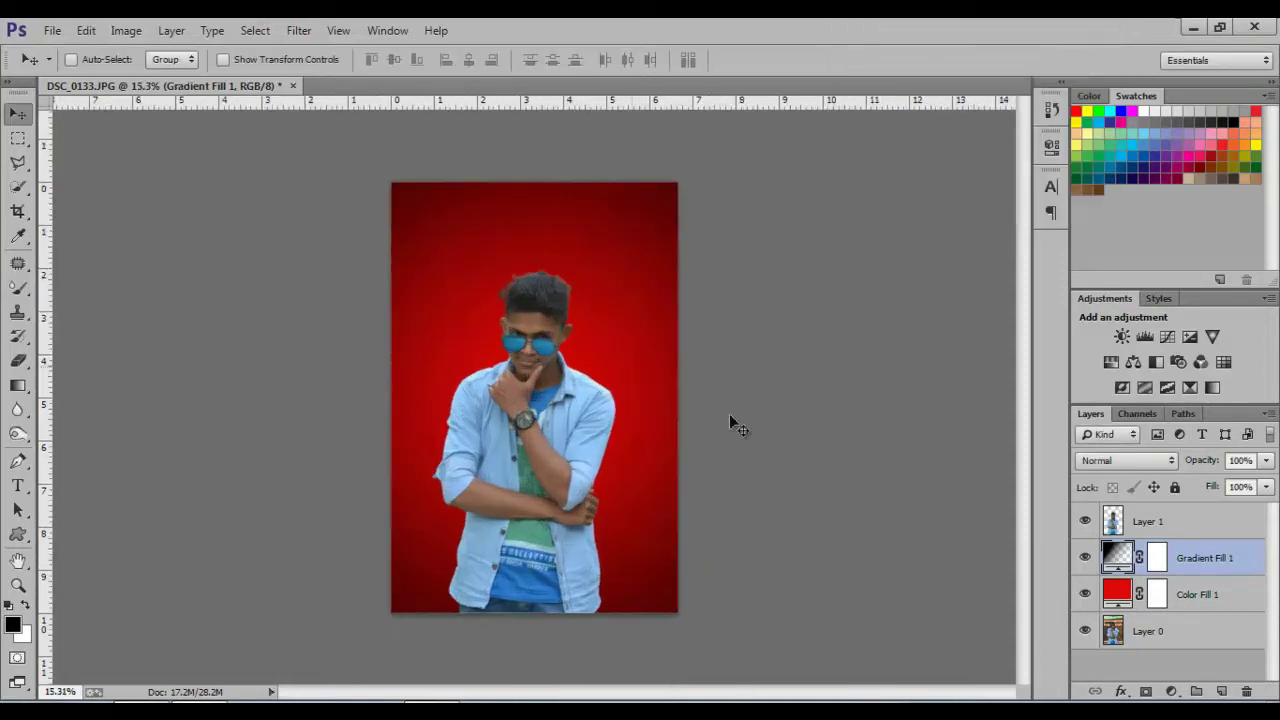
left_click(1085, 557)
left_click(1085, 557)
left_click(16, 487)
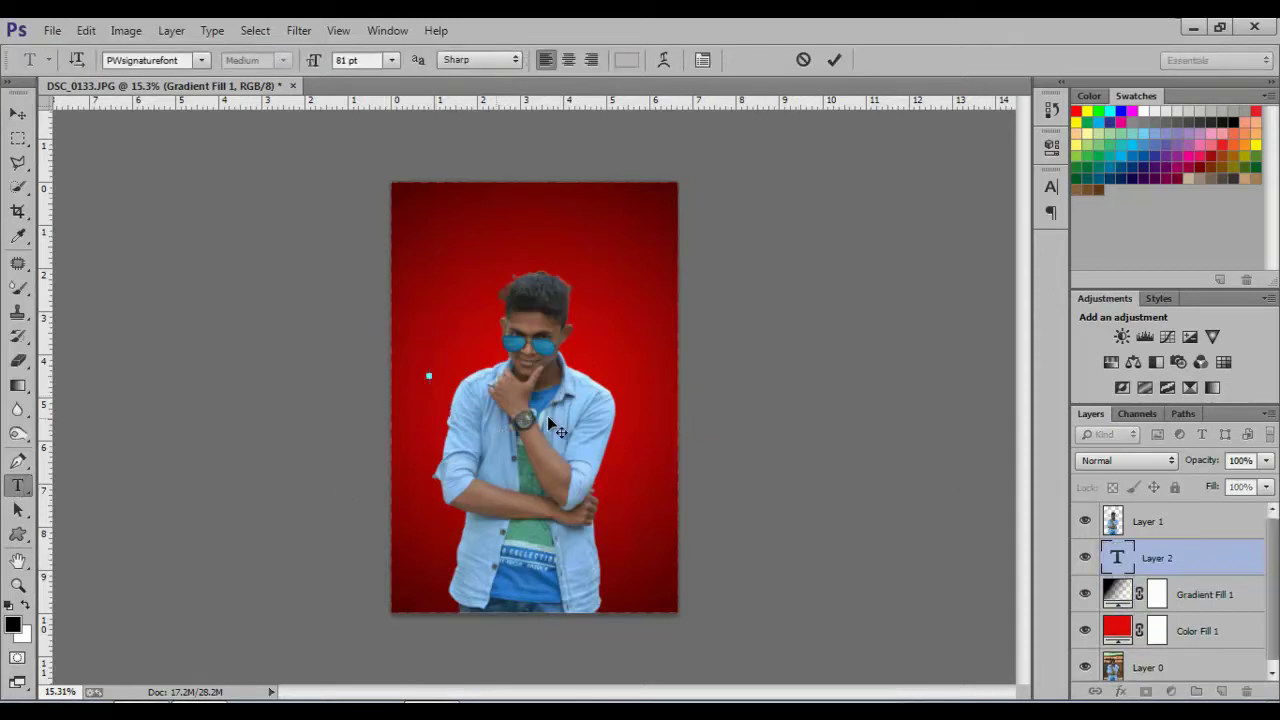
type("I")
type("l")
type("a")
left_click(18, 113)
Step: Set the text font to Intro and move it down behind the man
left_click(1049, 188)
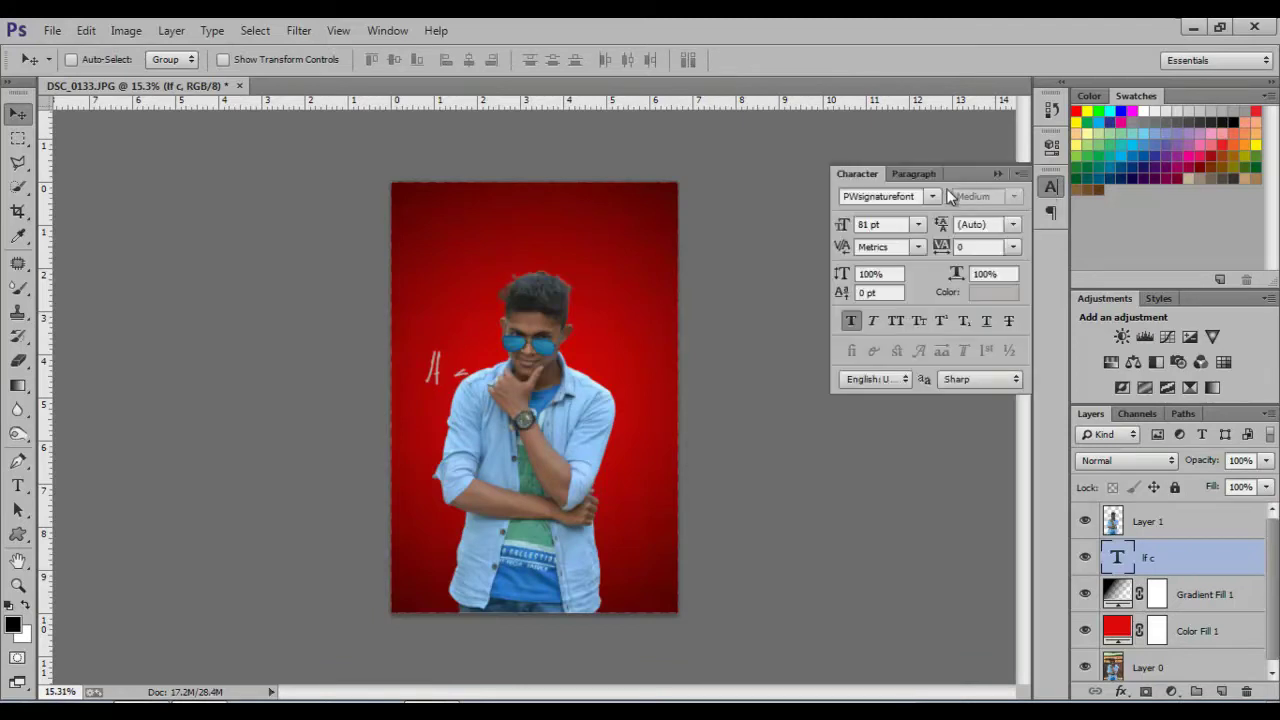
left_click(914, 196)
type("I")
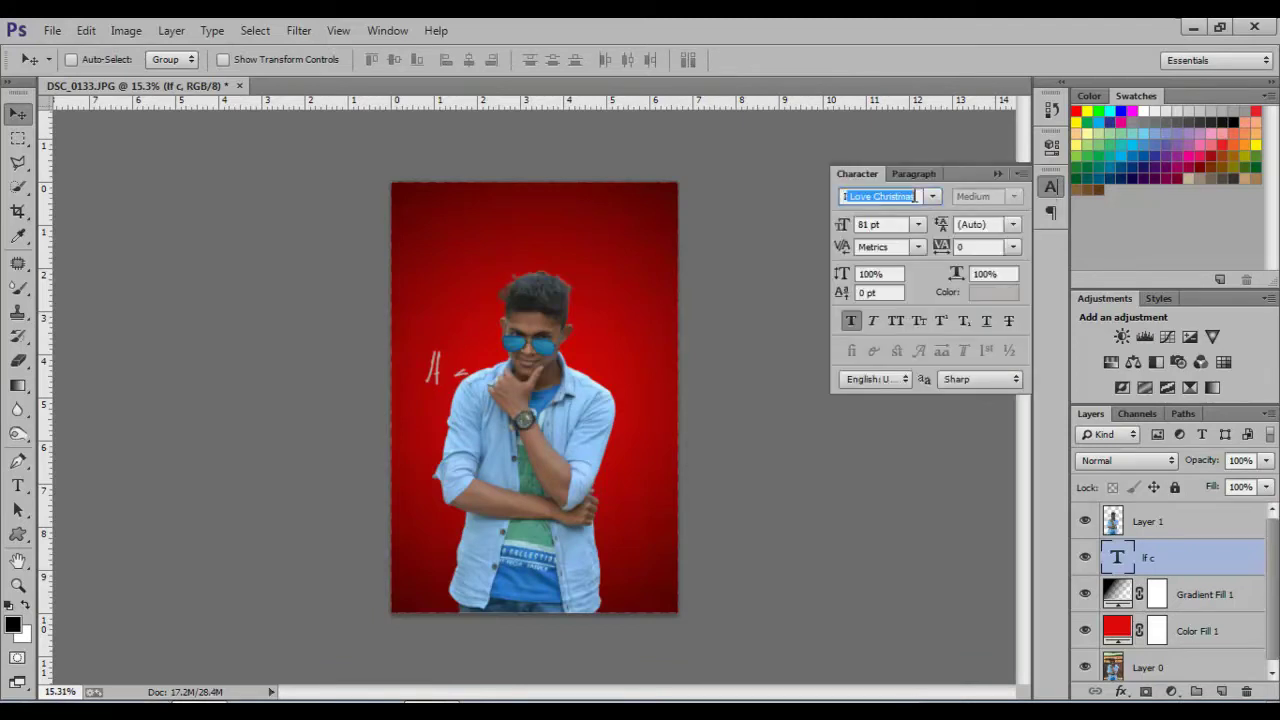
type("n")
type("c")
left_click(996, 176)
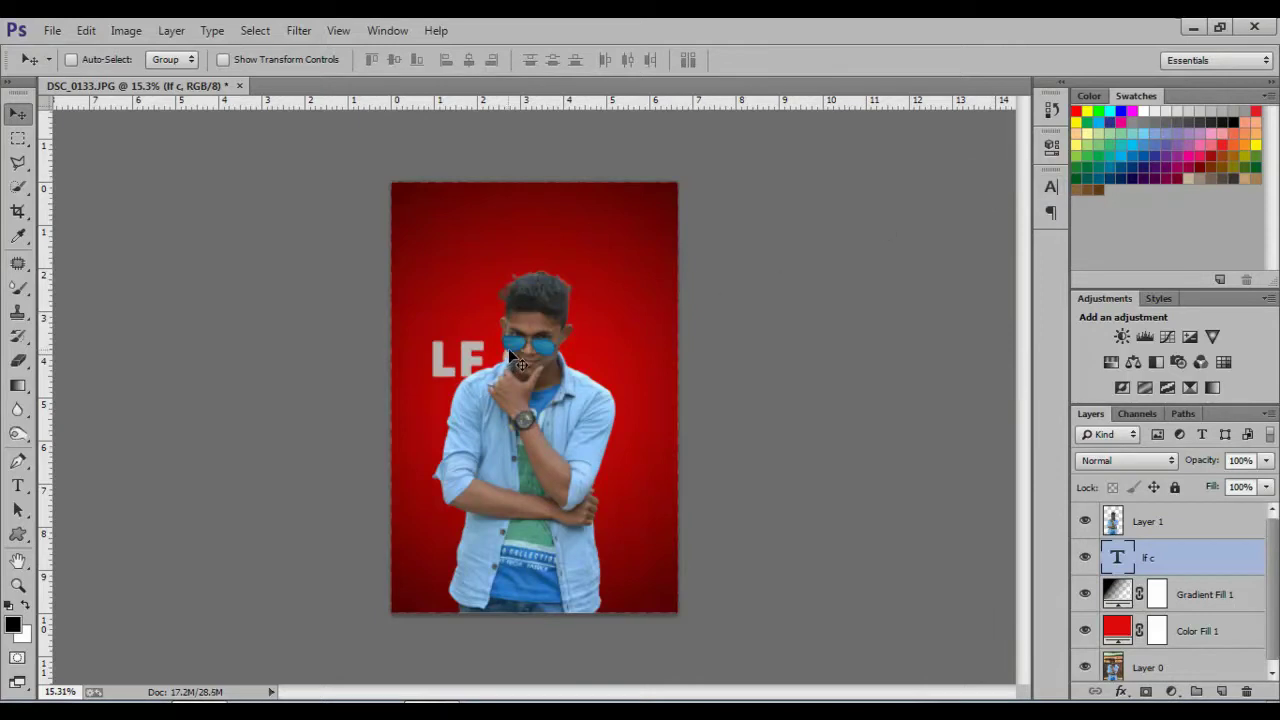
left_click_drag(508, 348, 564, 460)
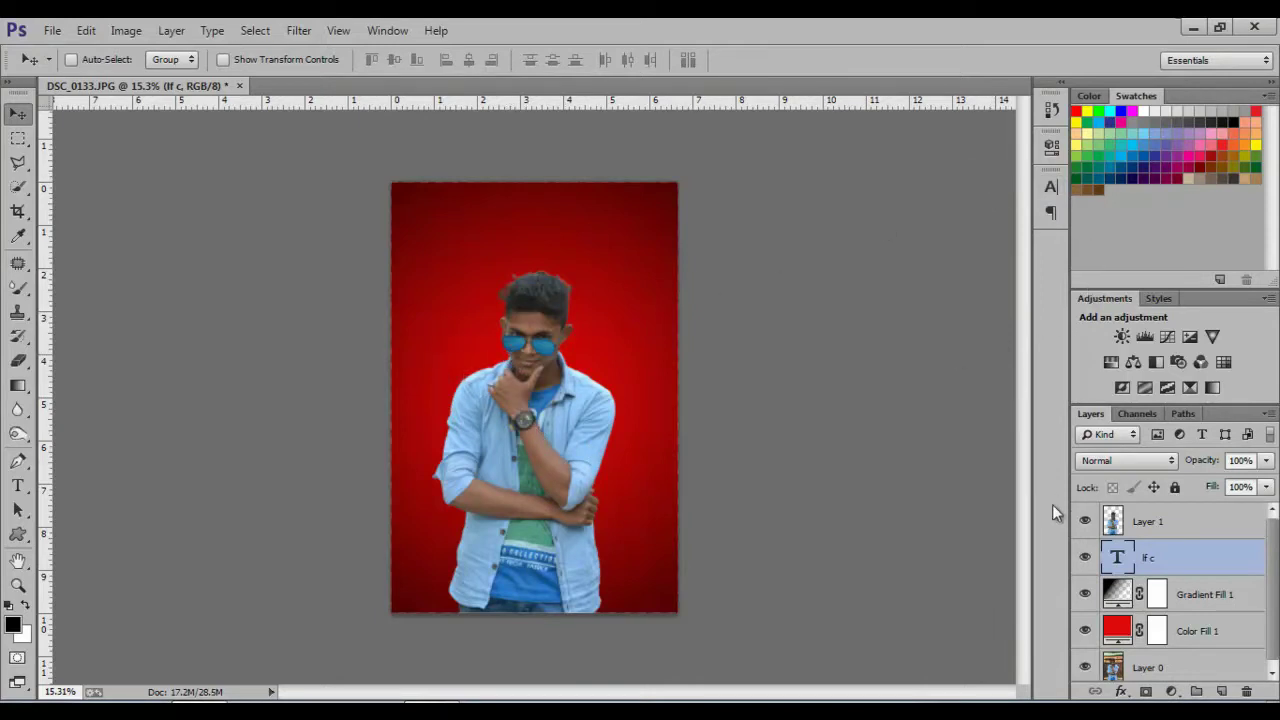
Step: Enlarge the LF C text to 188 pt and reposition it behind the man
left_click(1084, 521)
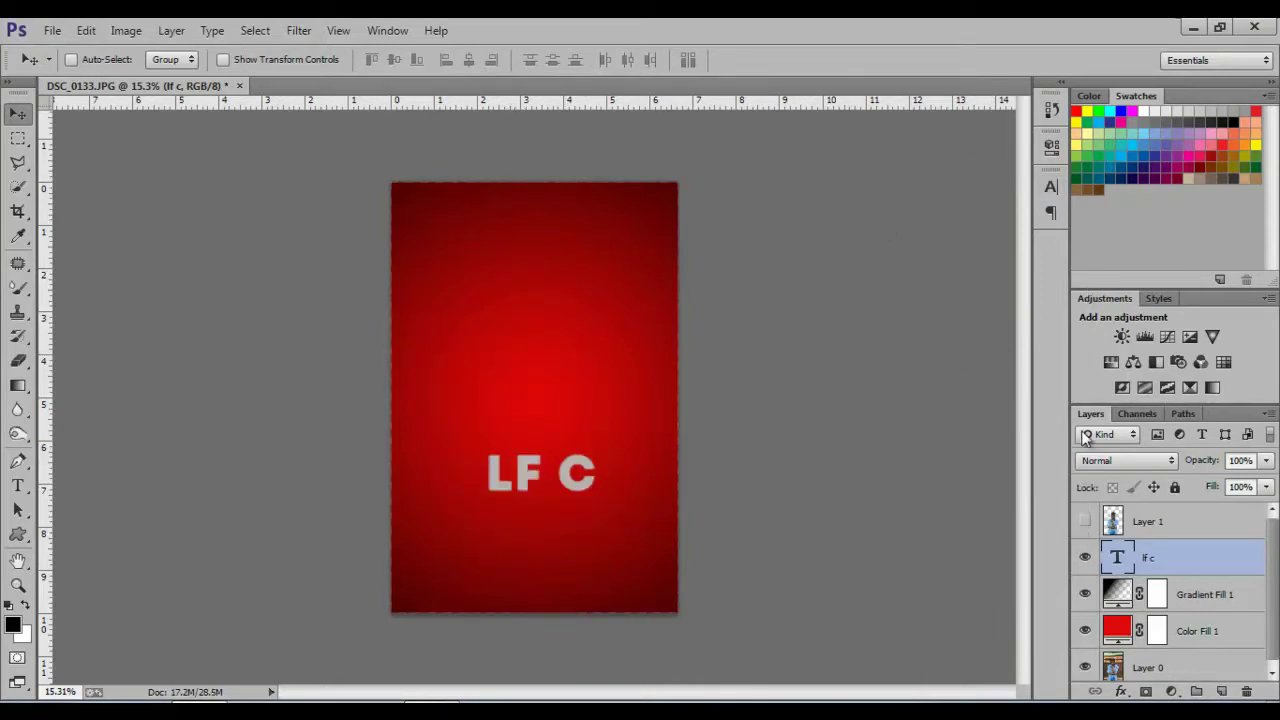
left_click(1051, 186)
left_click_drag(845, 224, 935, 240)
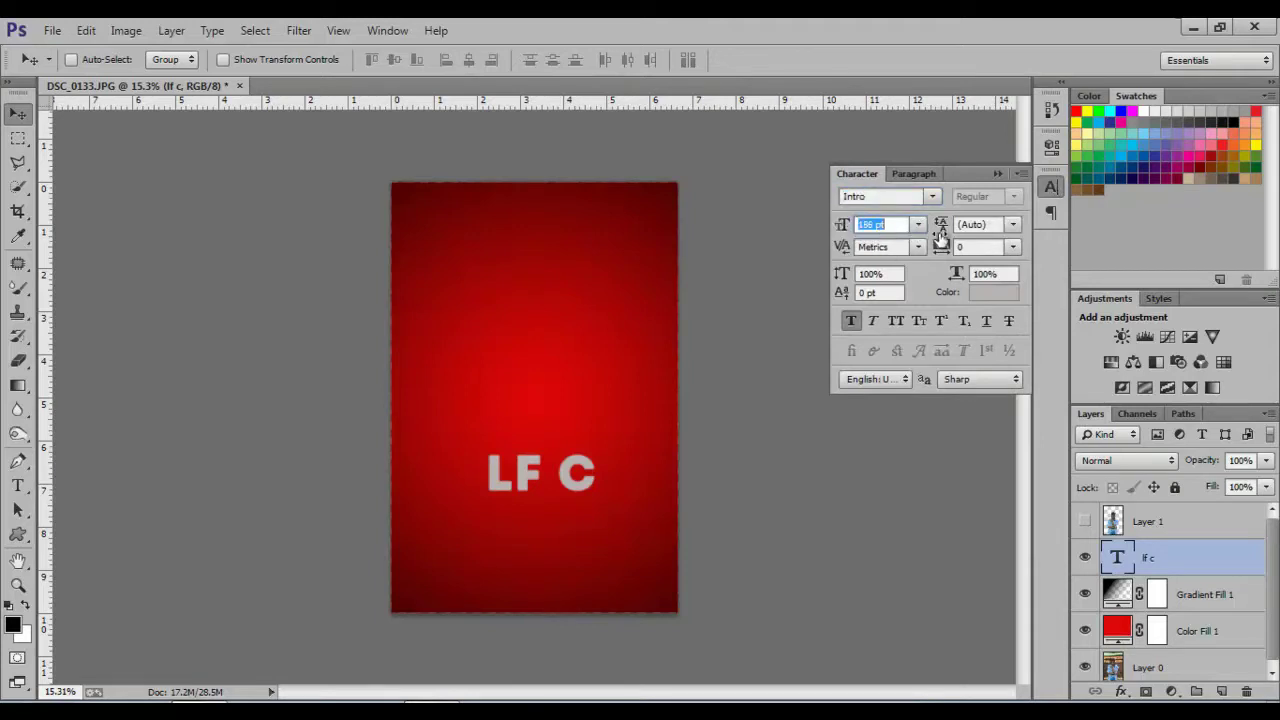
left_click_drag(635, 464, 572, 430)
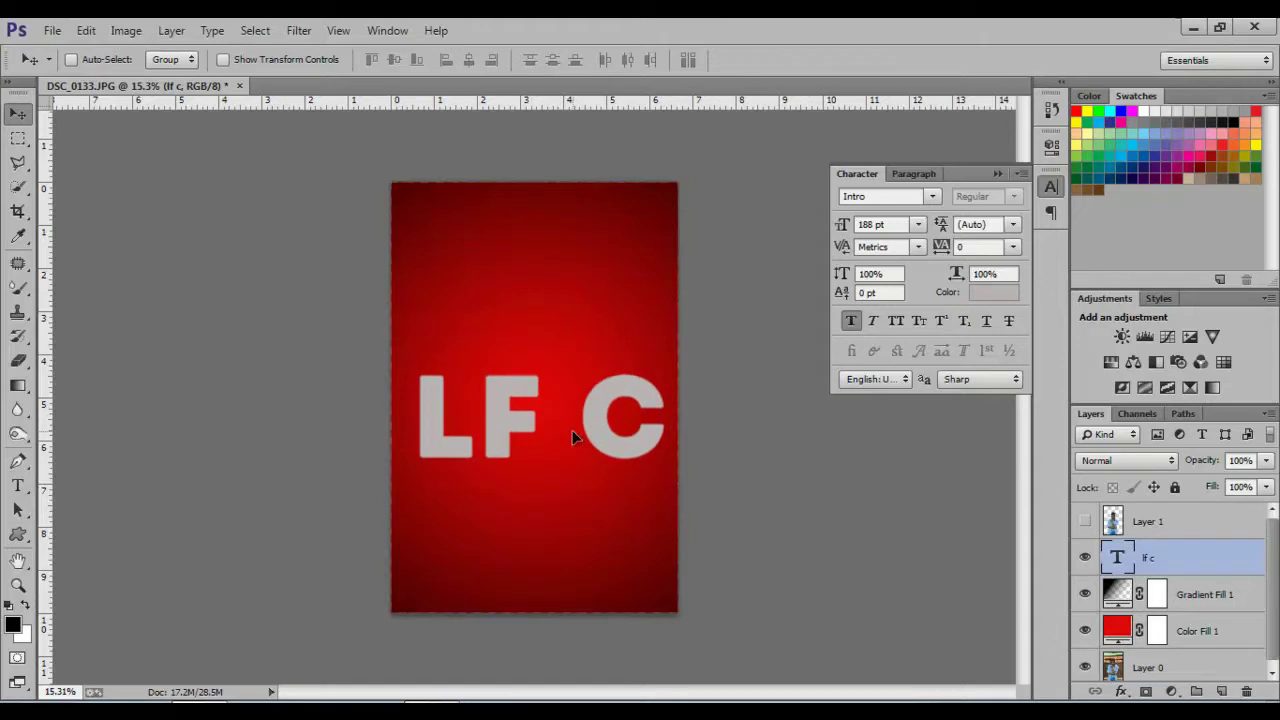
left_click(1086, 523)
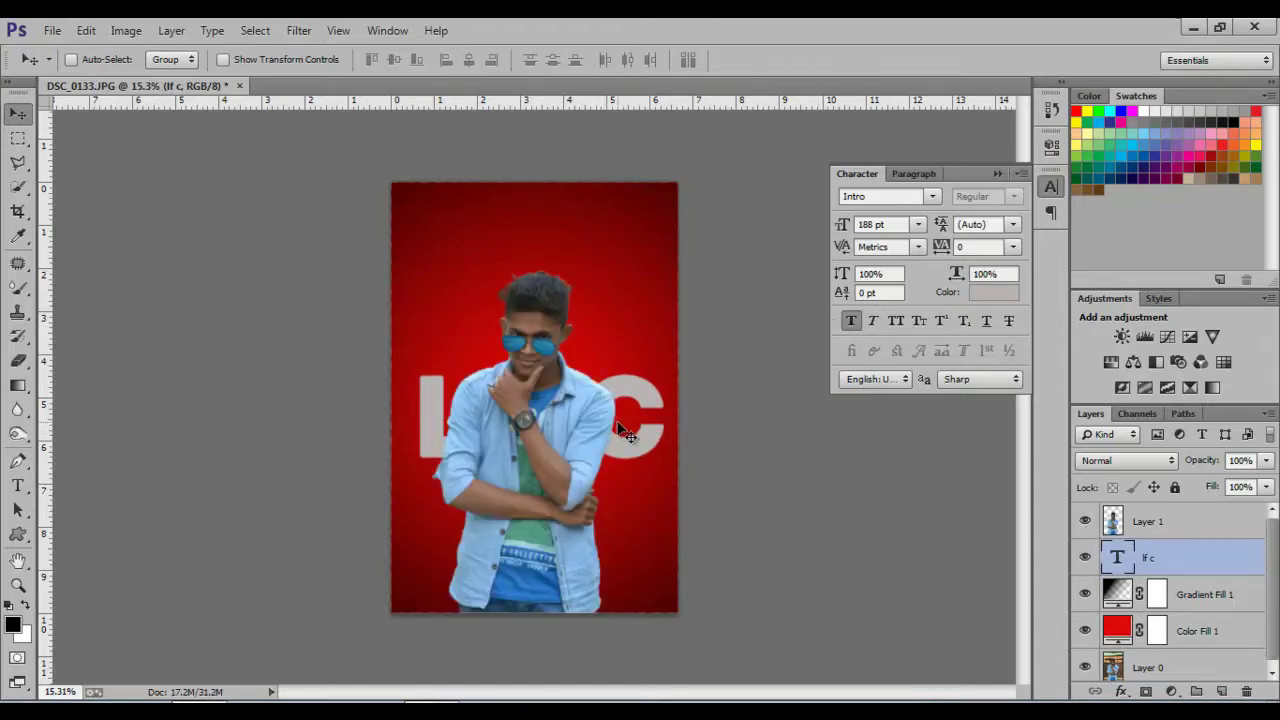
left_click_drag(612, 400, 615, 383)
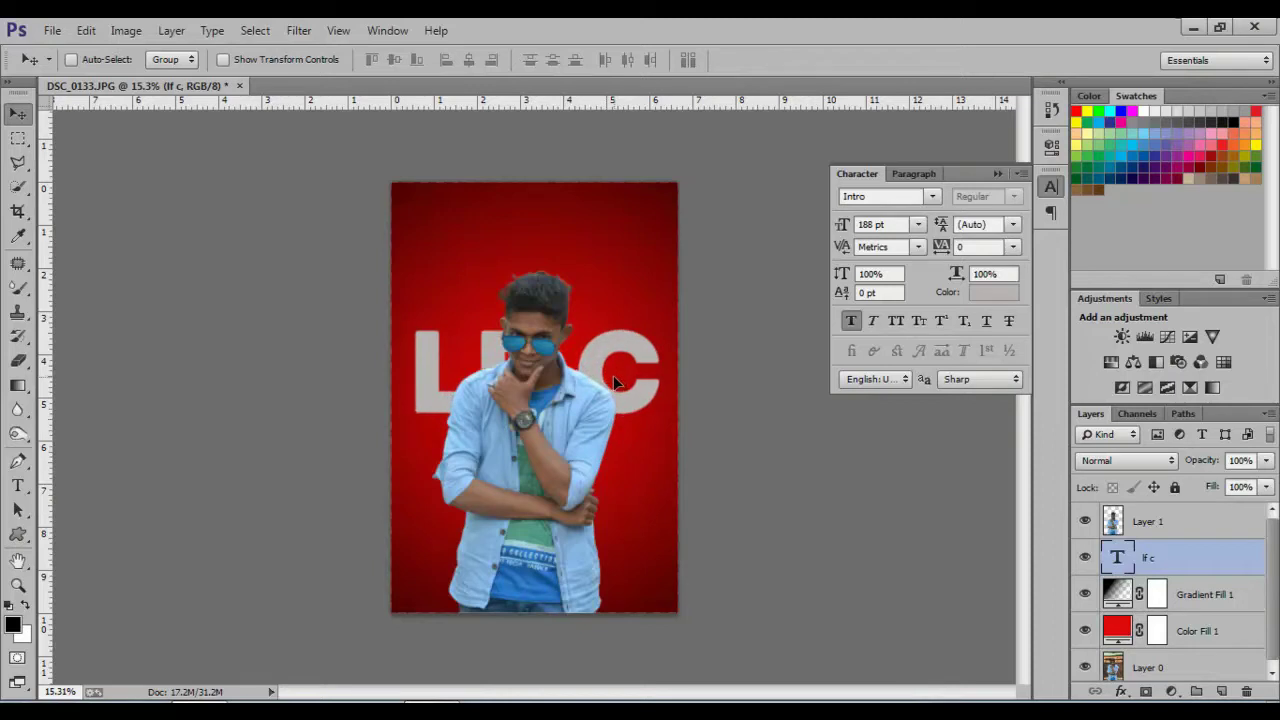
Step: Set the text layer opacity to 13% and move the faint letters lower
left_click_drag(1202, 461, 1124, 487)
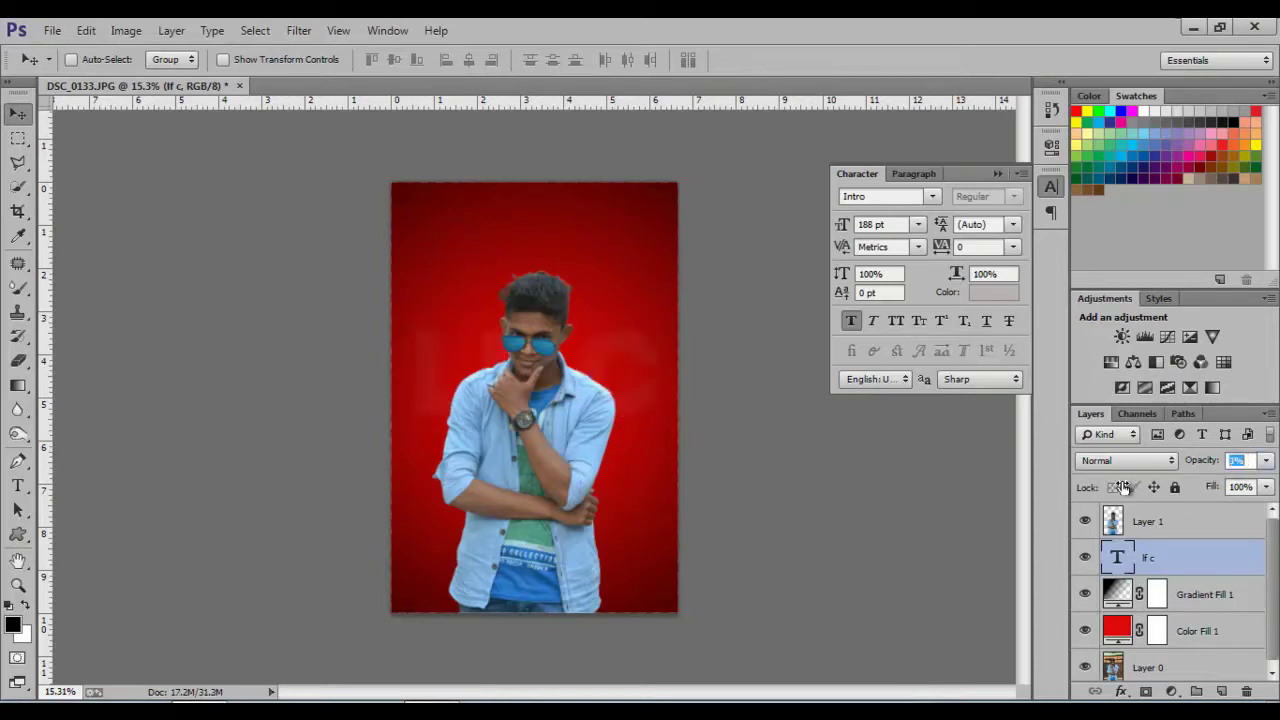
type("13")
key("Return")
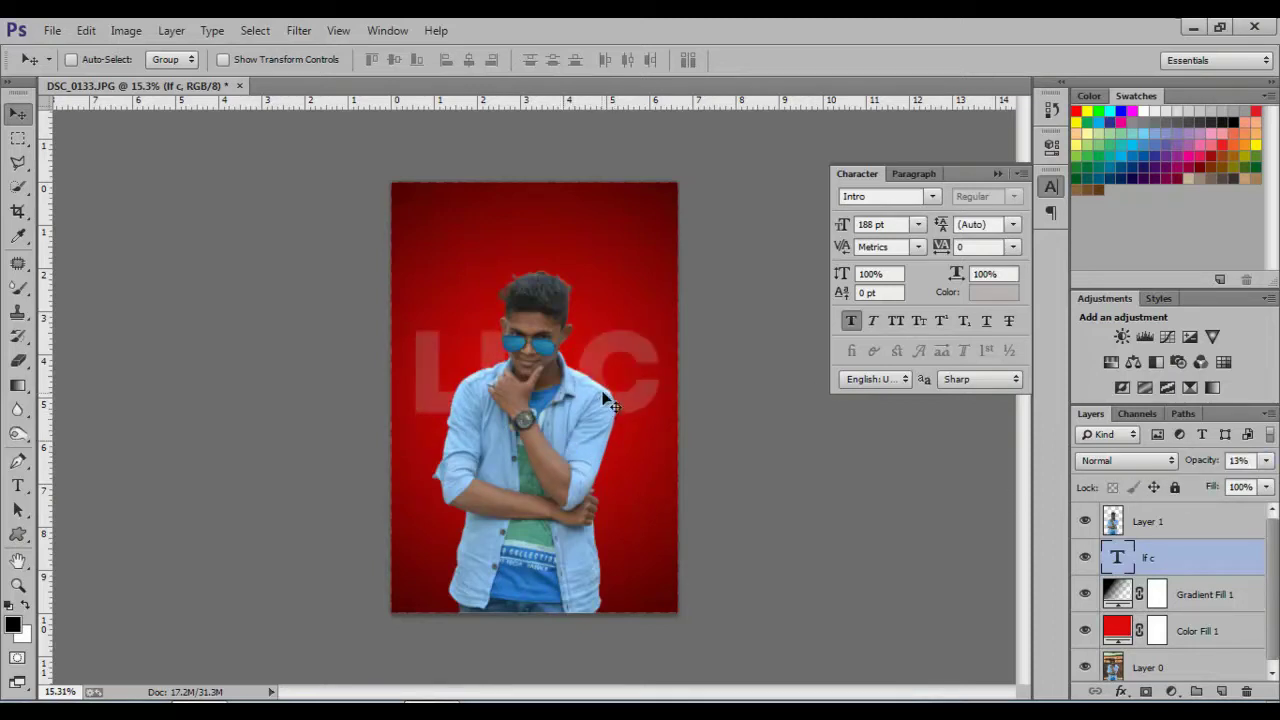
left_click_drag(604, 397, 606, 416)
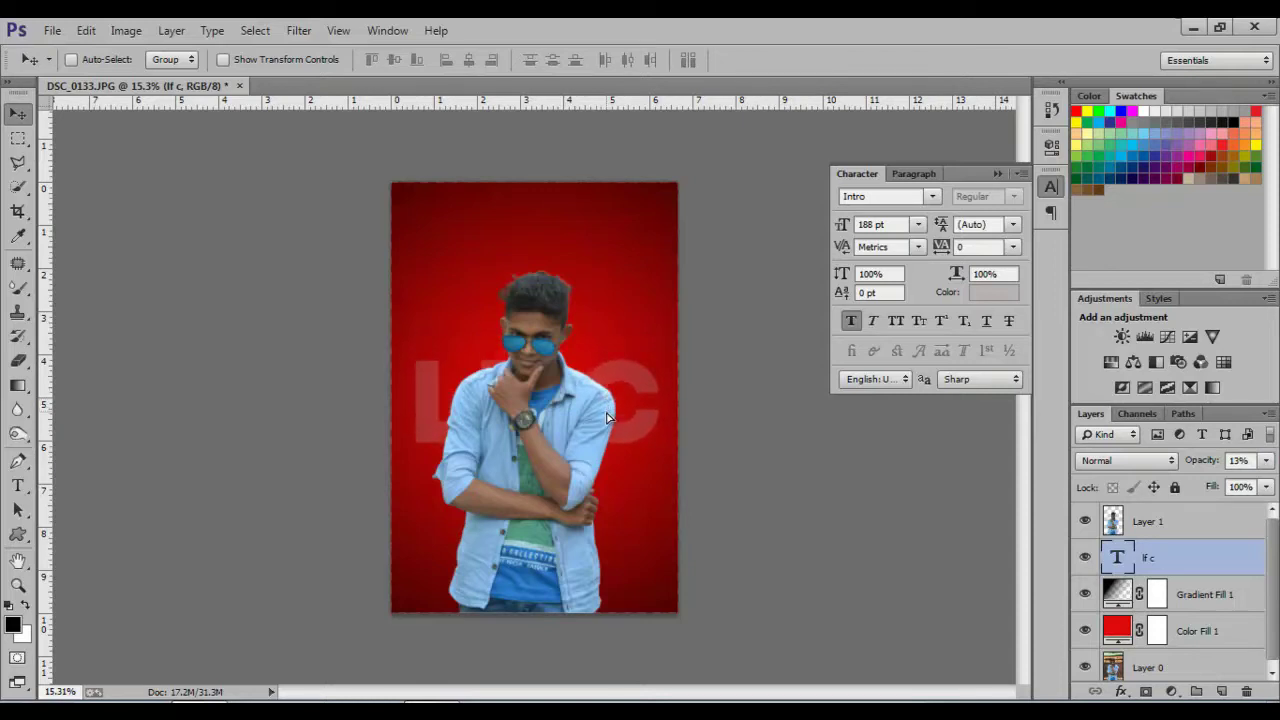
left_click_drag(606, 416, 607, 433)
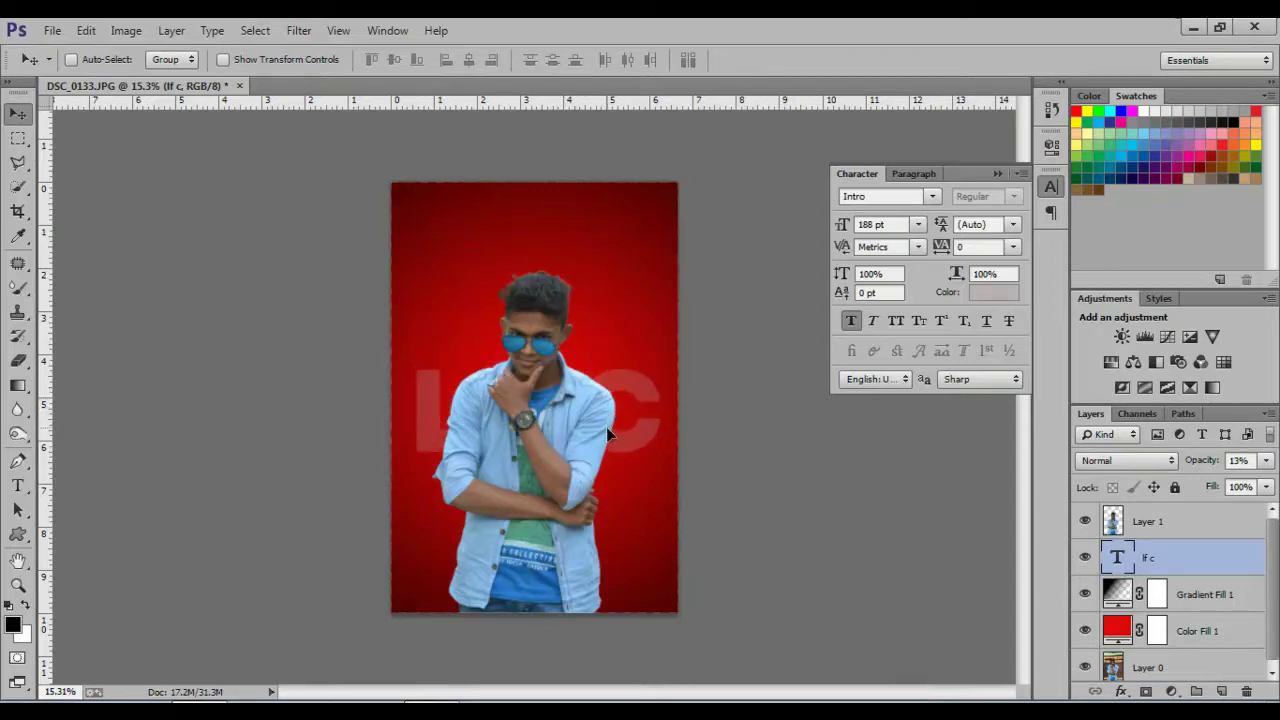
scroll(607, 433, "down", 1)
scroll(607, 433, "up", 1)
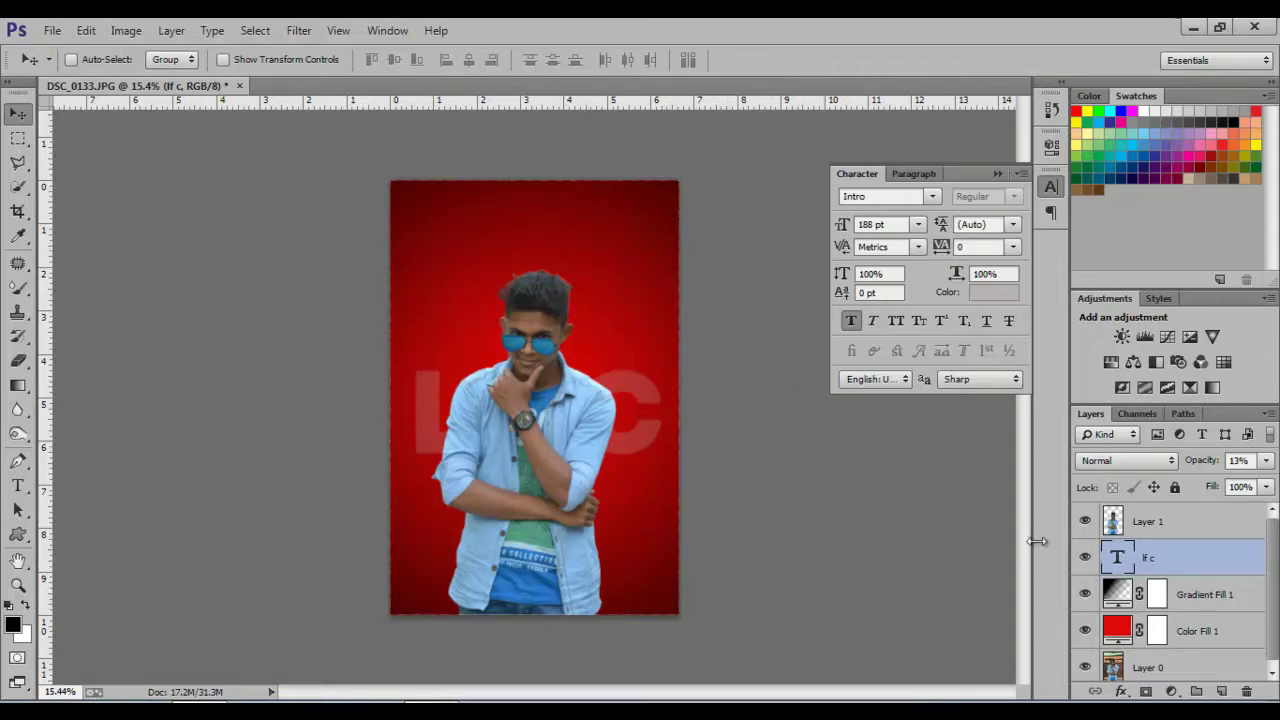
Step: Add a man-masked Hue/Saturation layer at Lightness -100 and move it below Layer 1
left_click(1130, 522)
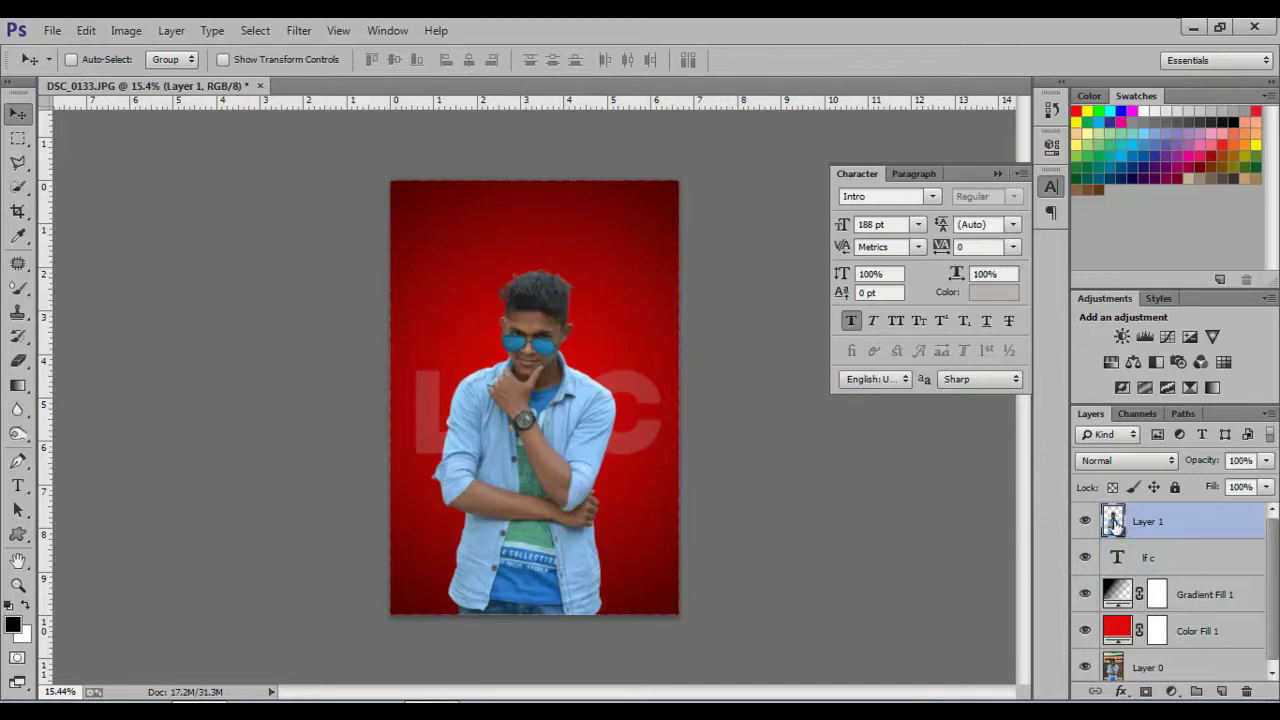
left_click(1113, 522, "ctrl")
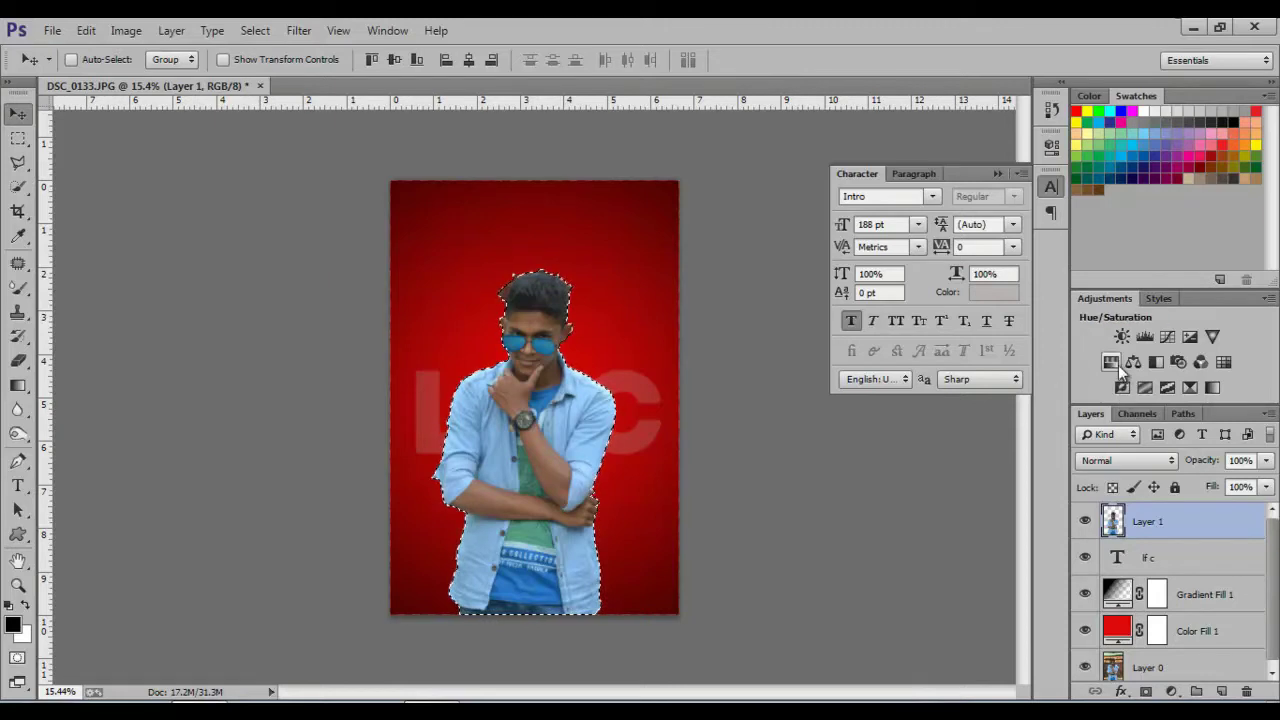
left_click(998, 174)
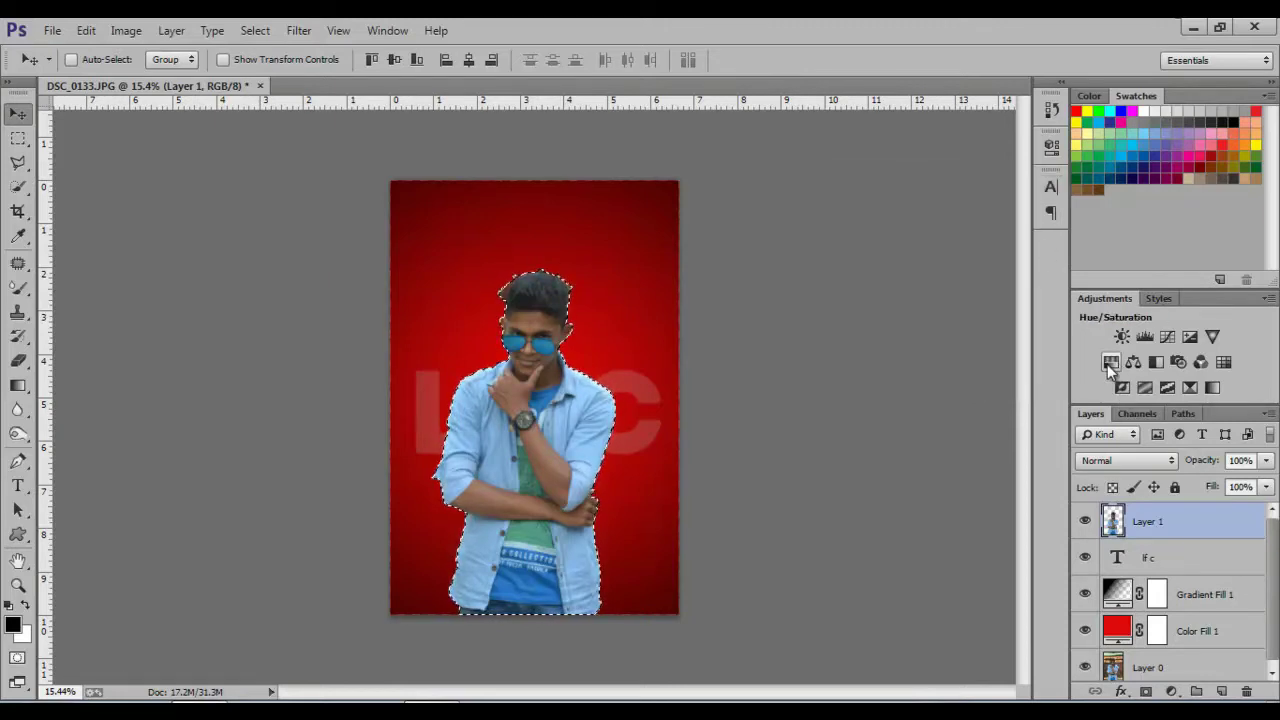
left_click(1110, 362)
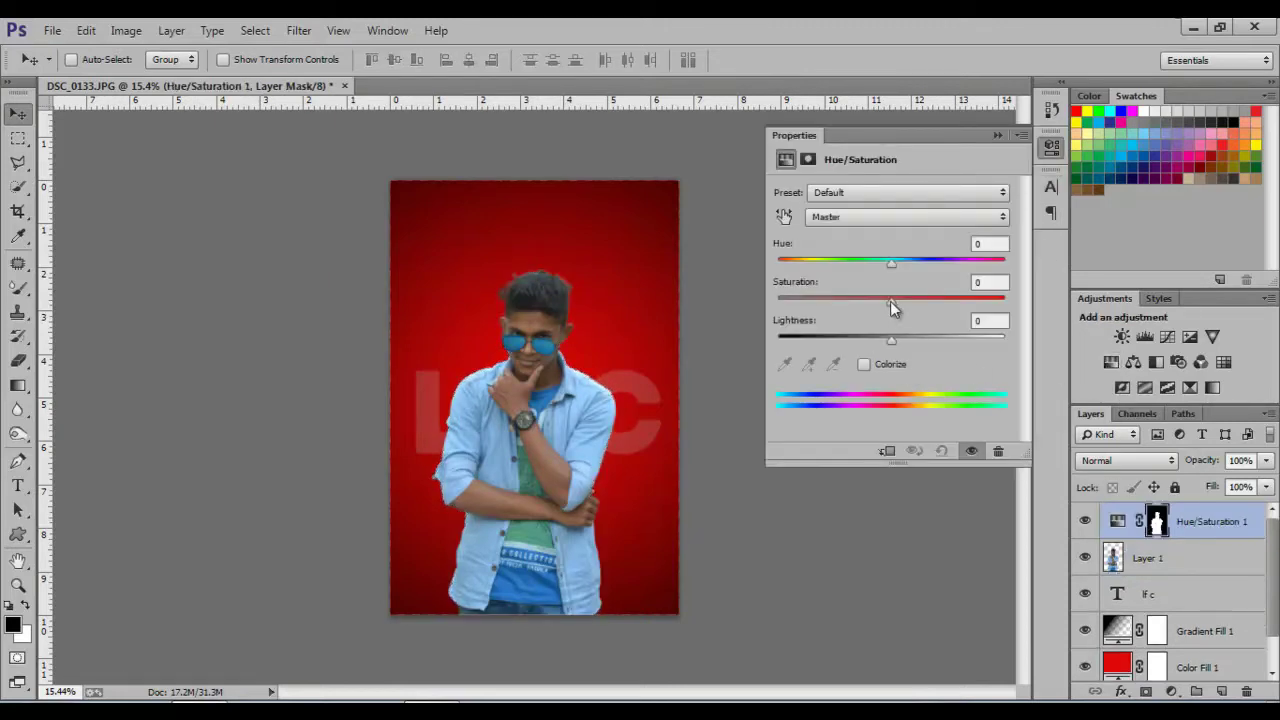
left_click_drag(891, 341, 743, 347)
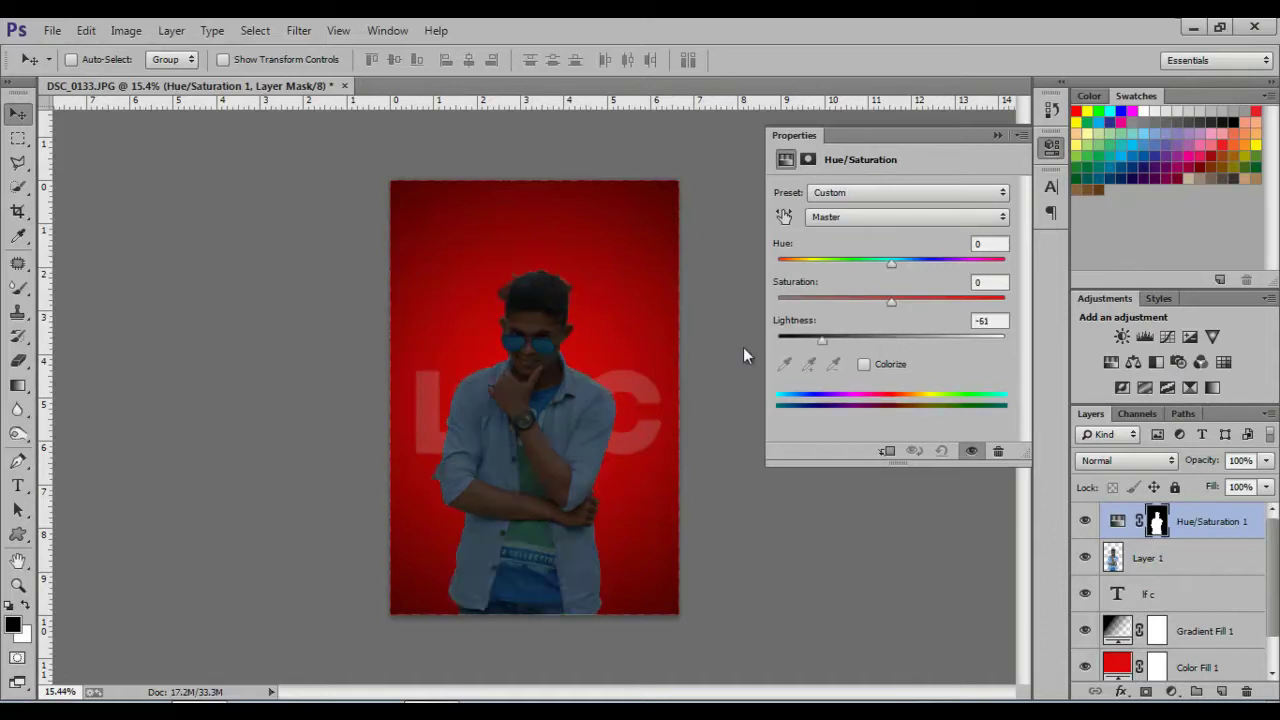
left_click(997, 135)
left_click_drag(1205, 525, 1194, 568)
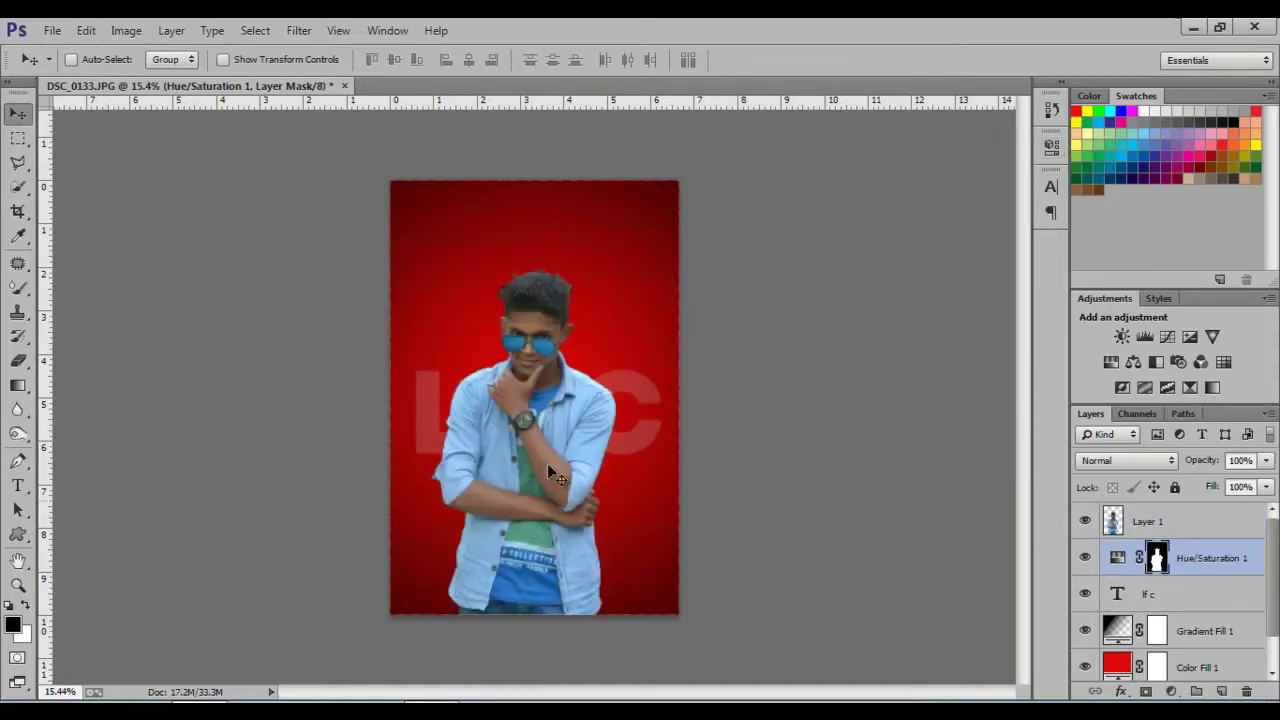
scroll(548, 361, "up", 2)
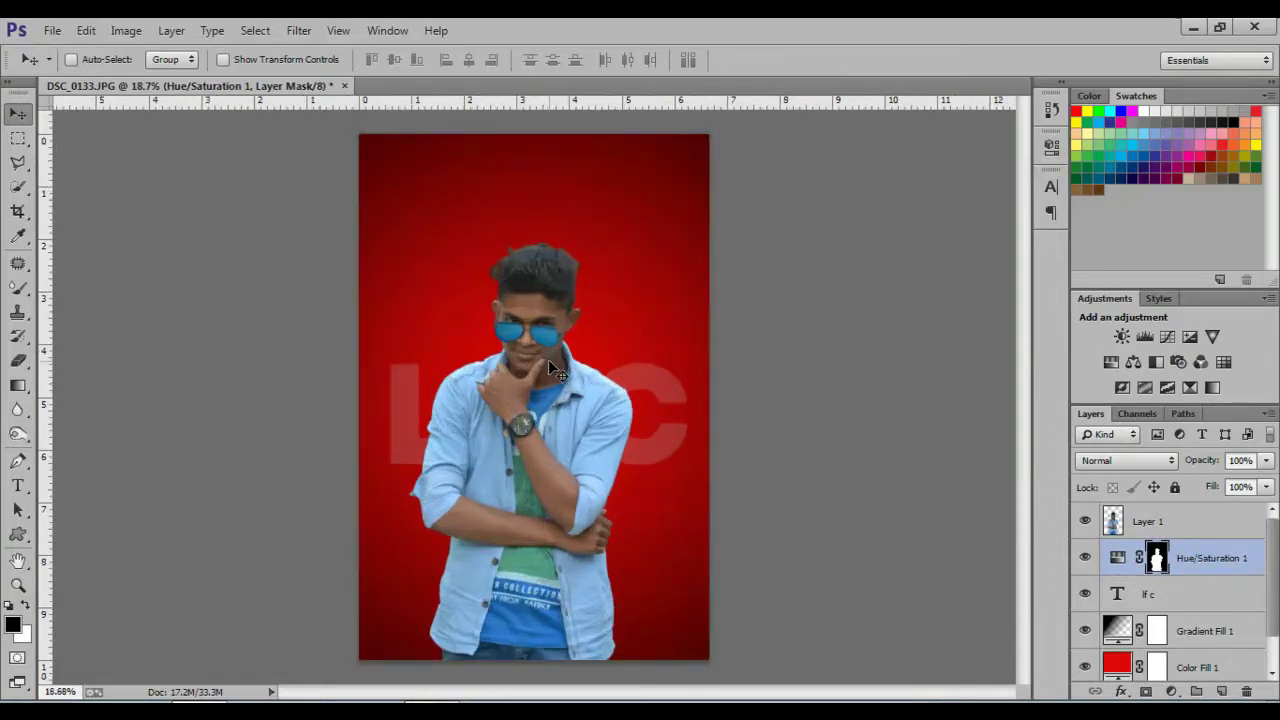
Step: Rotate the silhouette about -2.3° counterclockwise and shift it slightly left
key("ctrl+t")
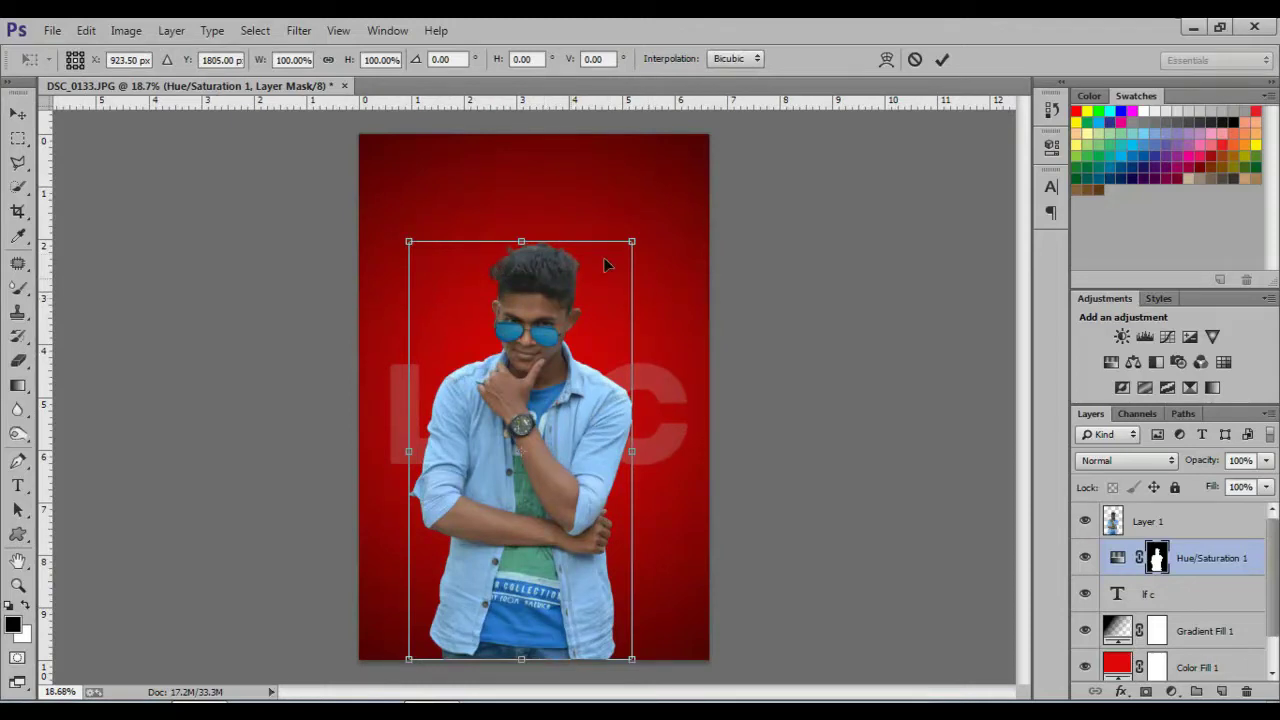
left_click_drag(648, 234, 623, 262)
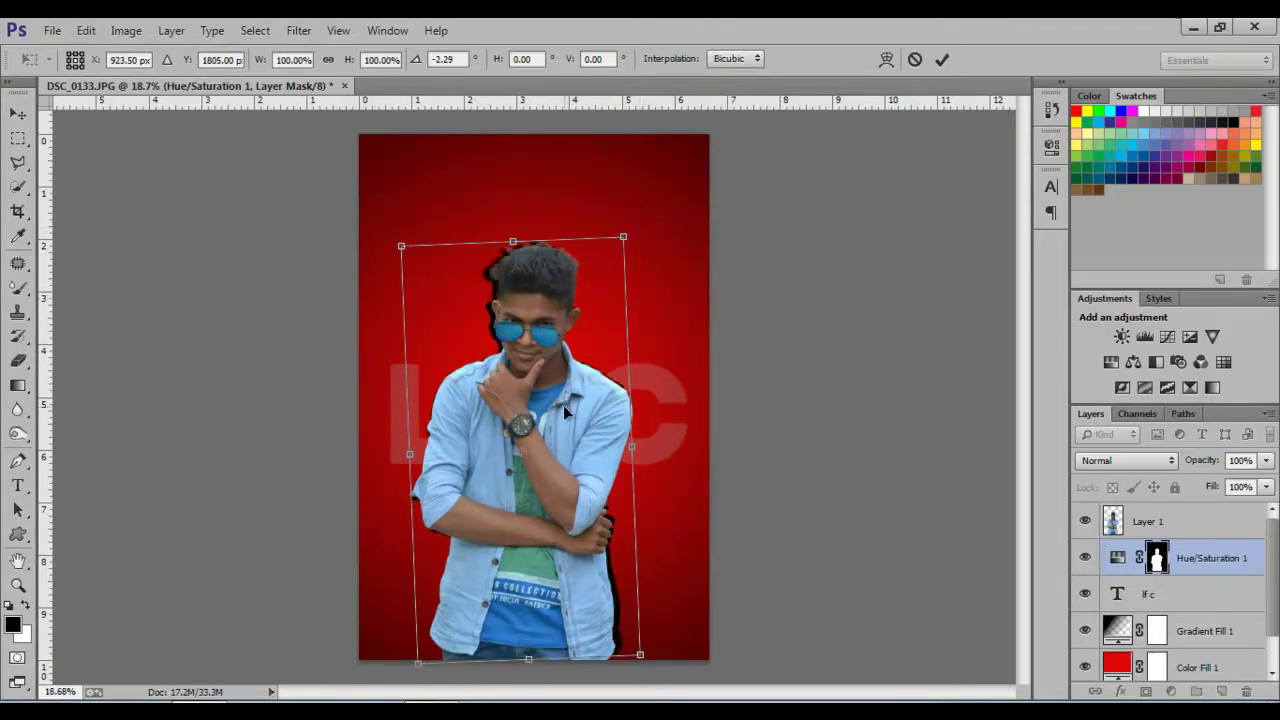
left_click_drag(563, 405, 554, 410)
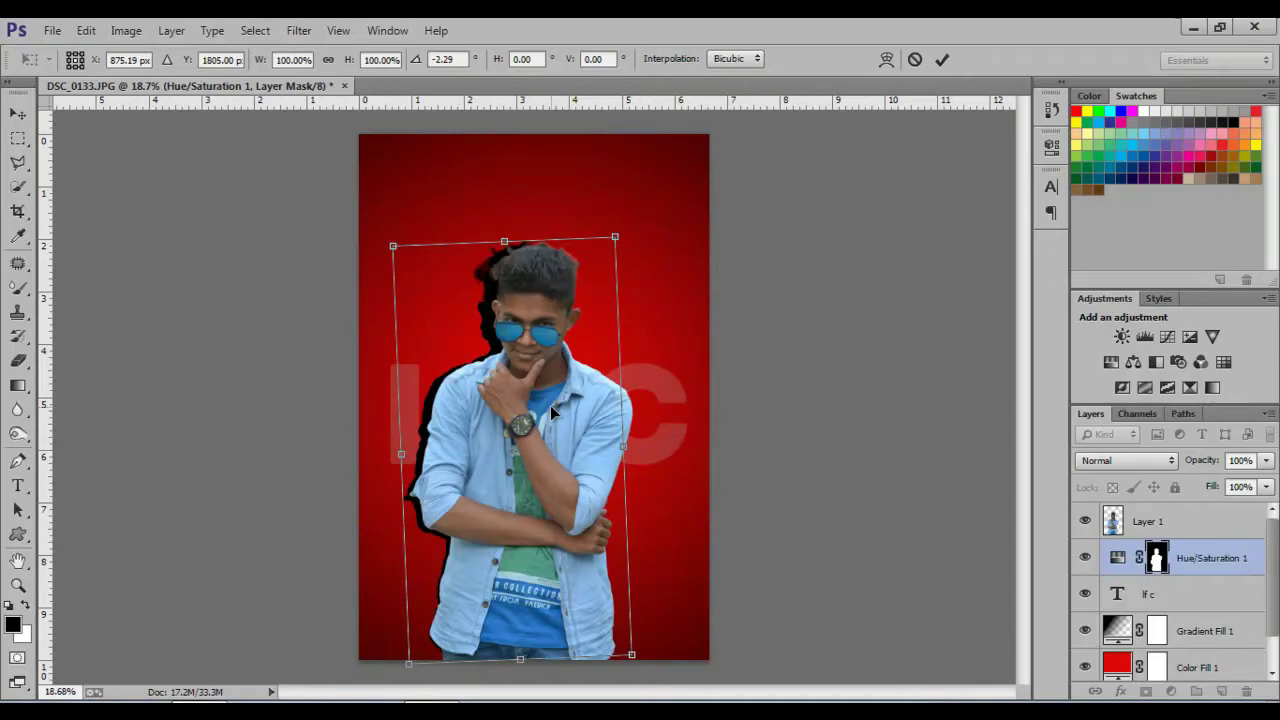
key("Return")
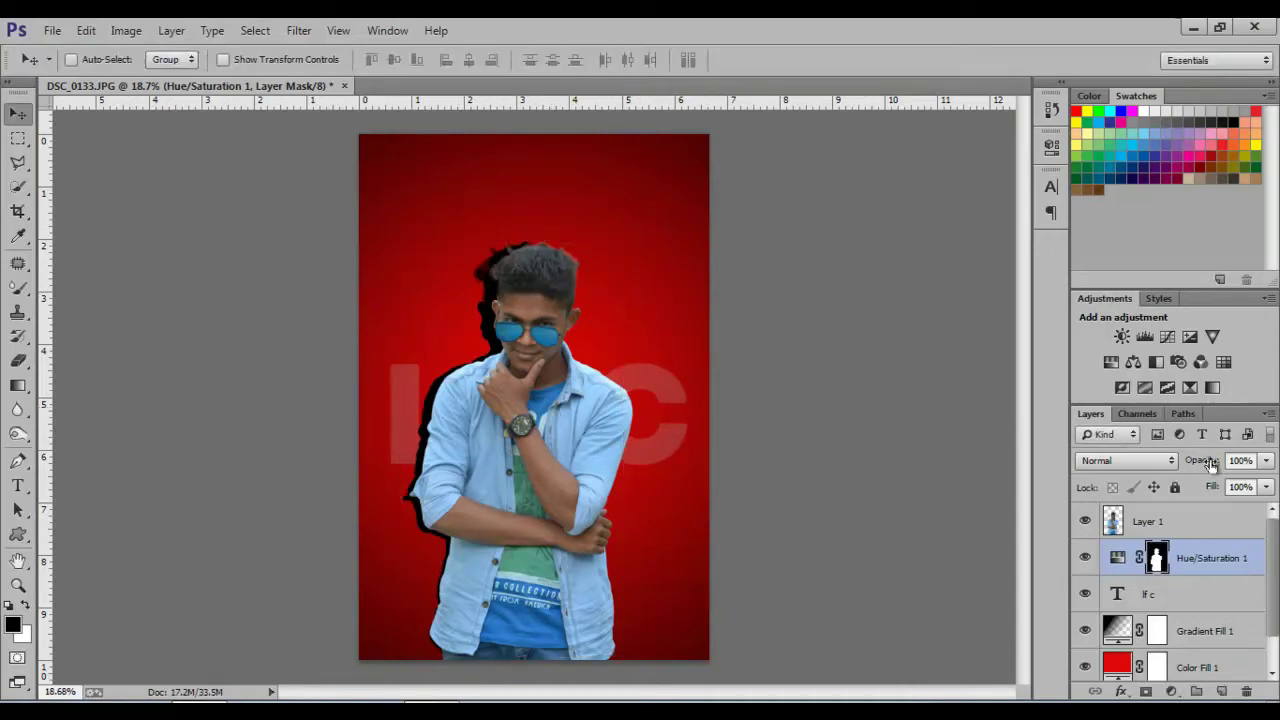
Step: Fade the silhouette layer to 30% opacity and 63% fill
mouse_move(1202, 461)
left_mouse_down()
mouse_move(1145, 482)
mouse_move(1180, 494)
left_mouse_up()
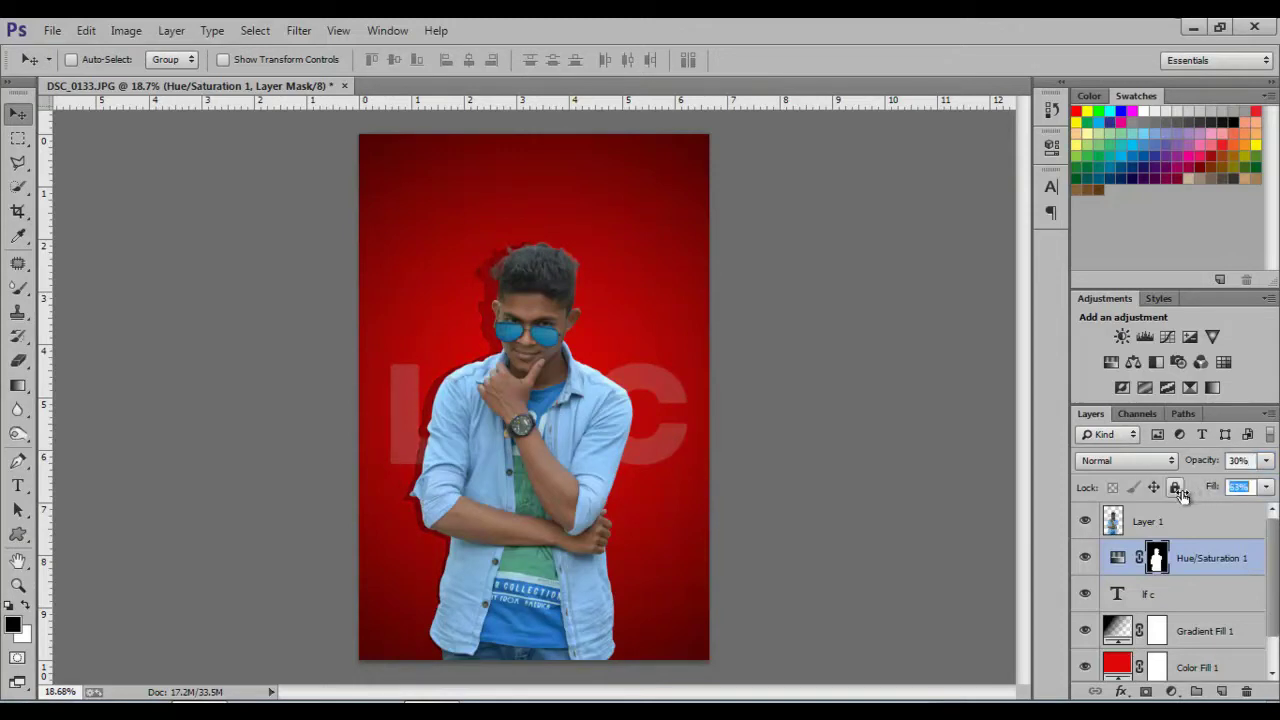
scroll(589, 254, "up", 3)
scroll(596, 230, "up", 2)
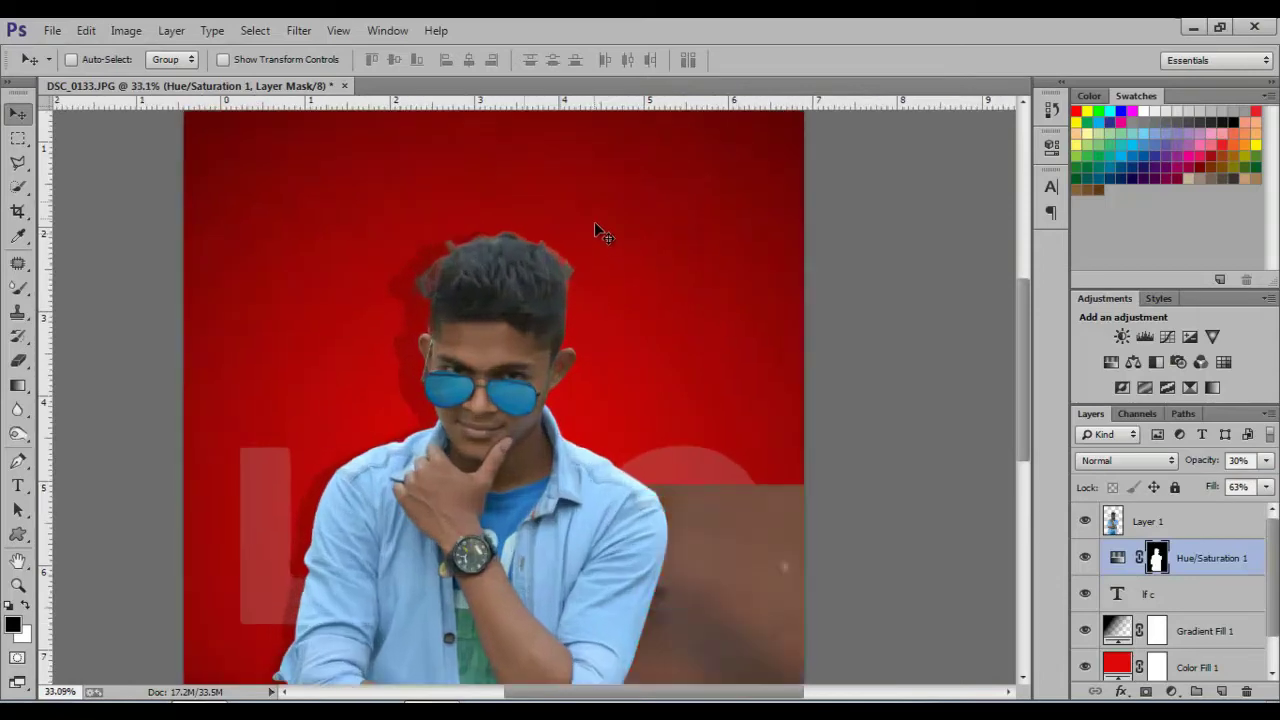
scroll(594, 225, "up", 2)
scroll(586, 291, "up", 1)
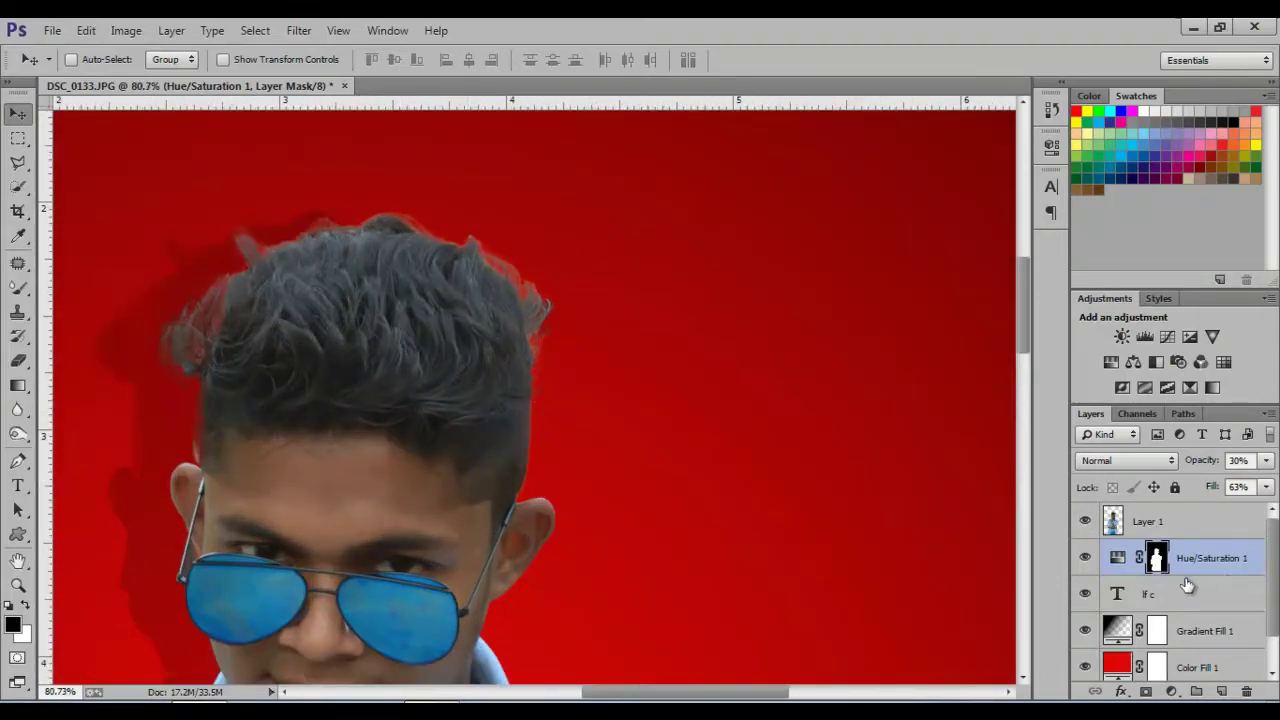
Step: Select Layer 1 and set up the Eraser with a 12 px brush
left_click(1140, 524)
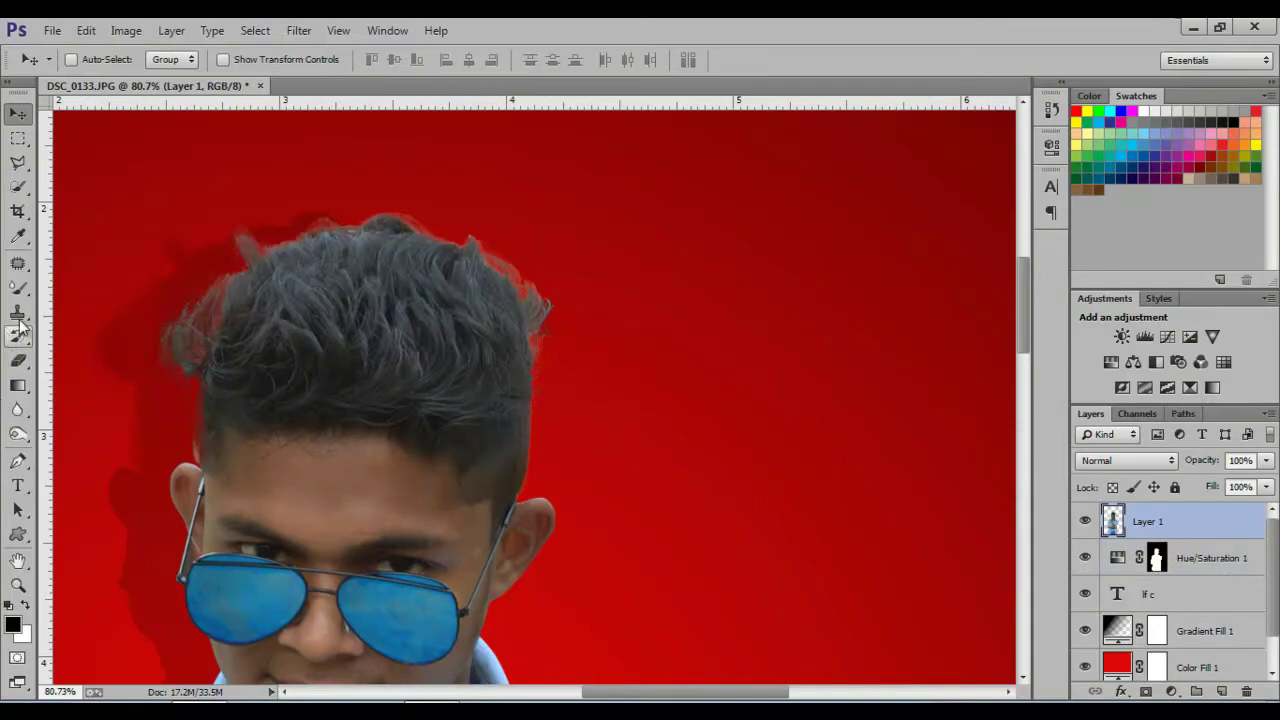
left_click(18, 361)
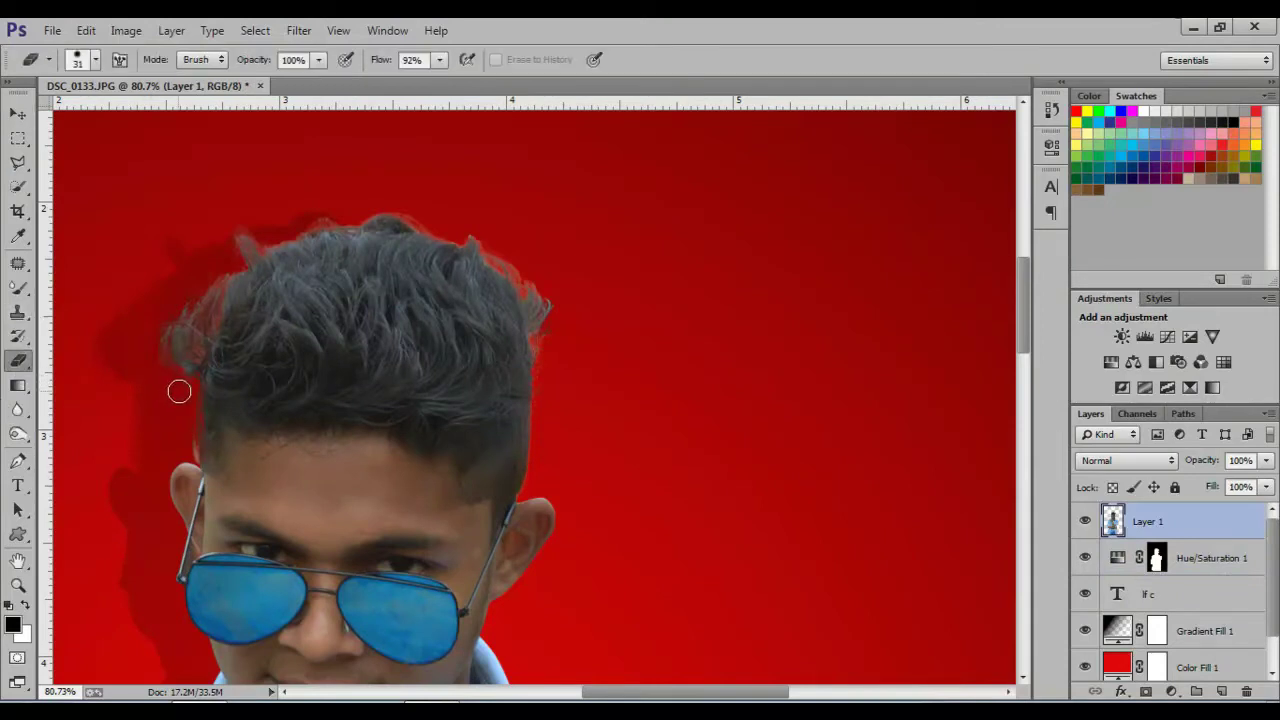
scroll(168, 382, "up", 3)
scroll(171, 423, "up", 2)
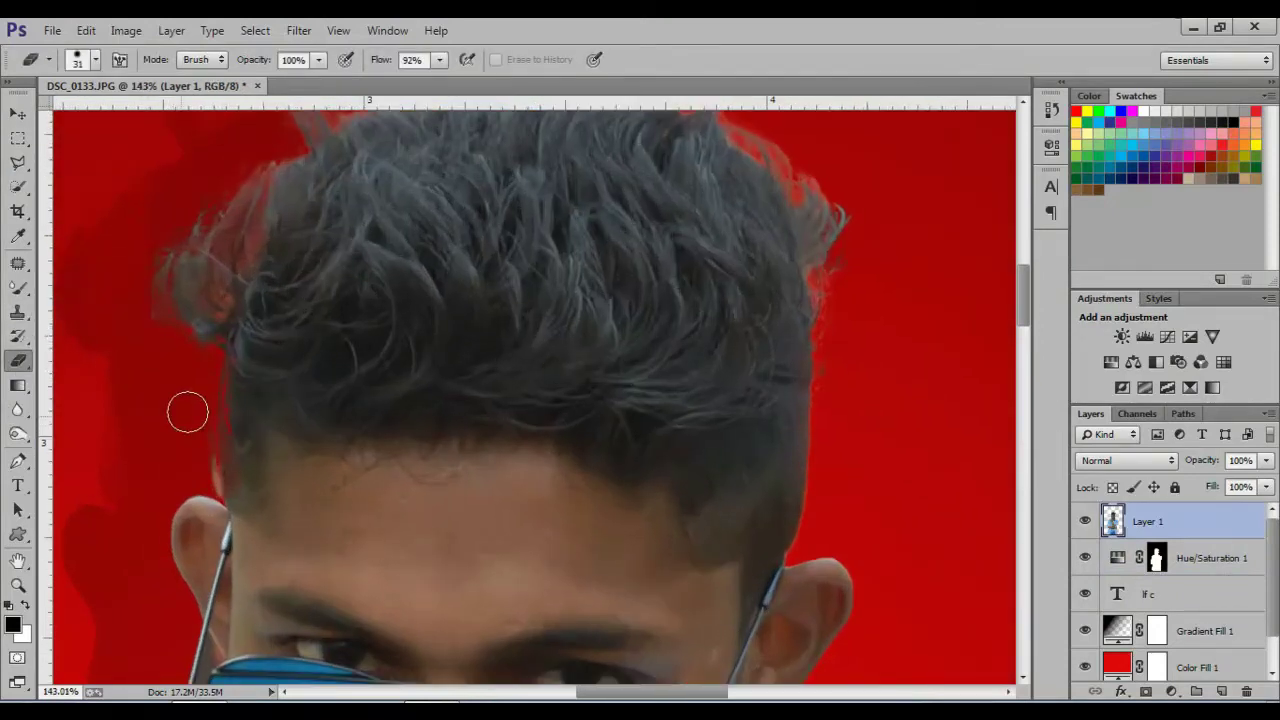
right_click(191, 406)
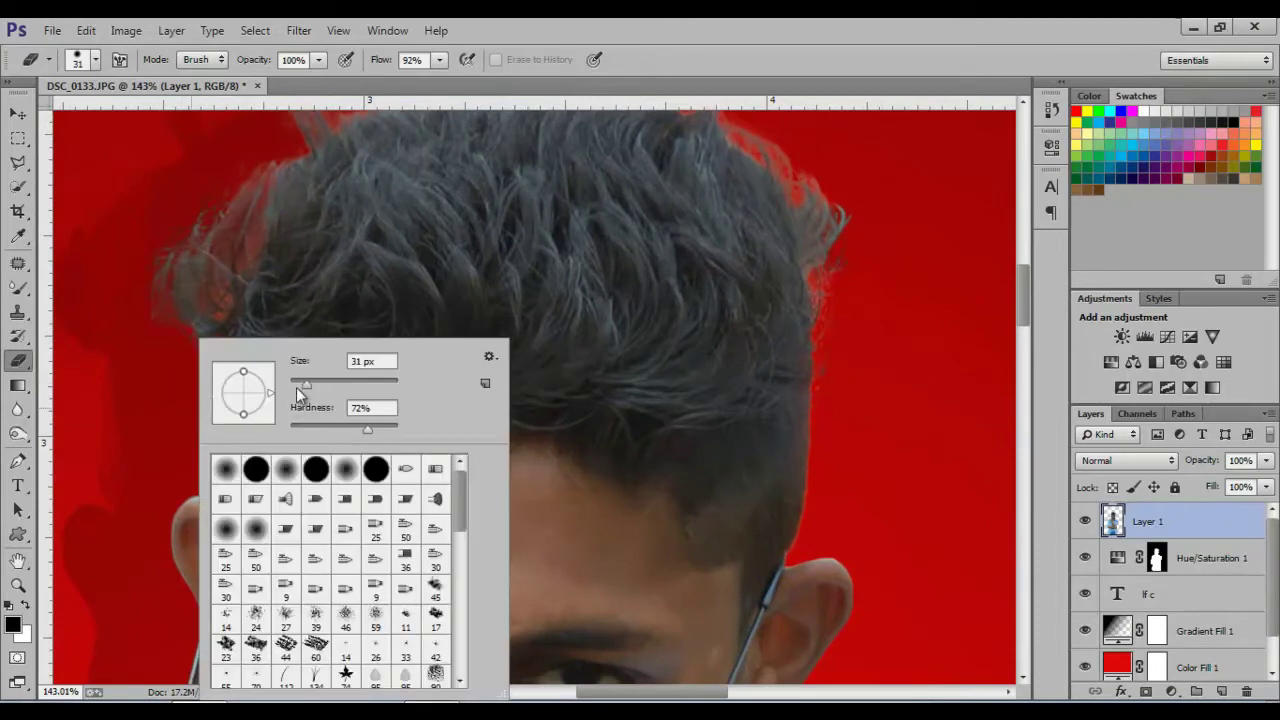
type("12")
key("Return")
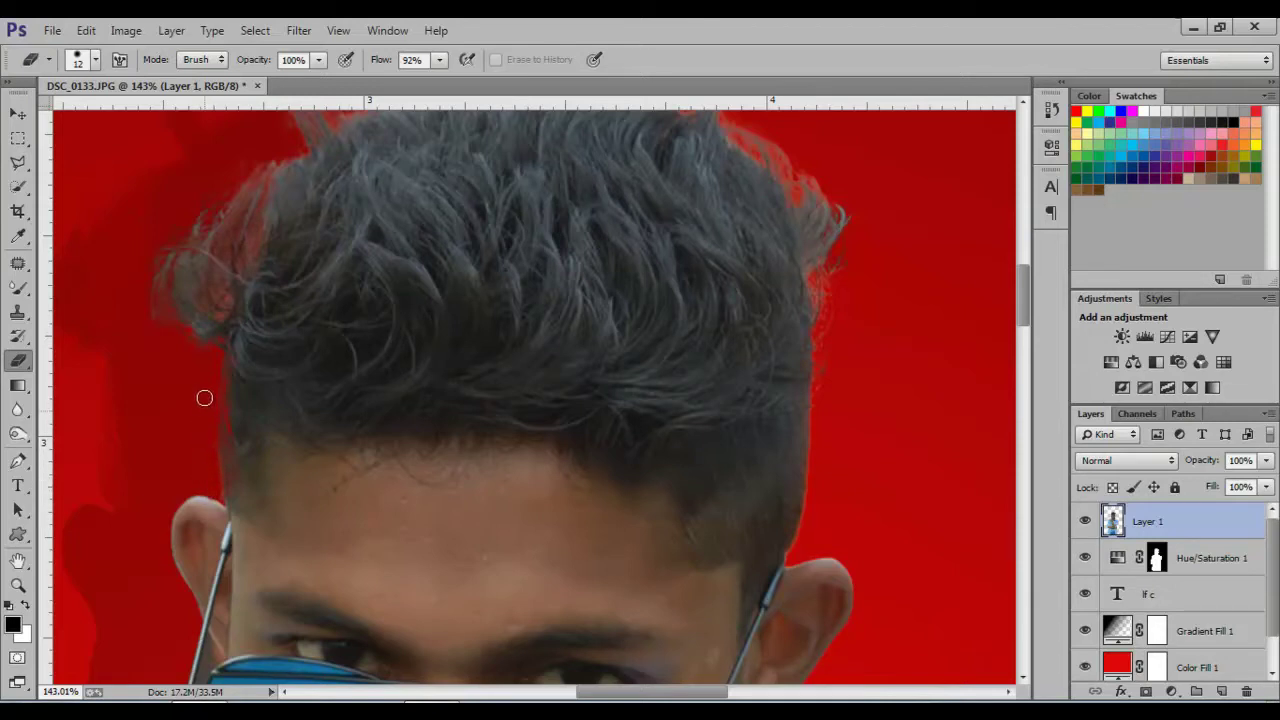
Step: Enlarge the eraser to 55 px and clean the fringe around the hair
right_click(152, 237)
left_click_drag(255, 283, 273, 291)
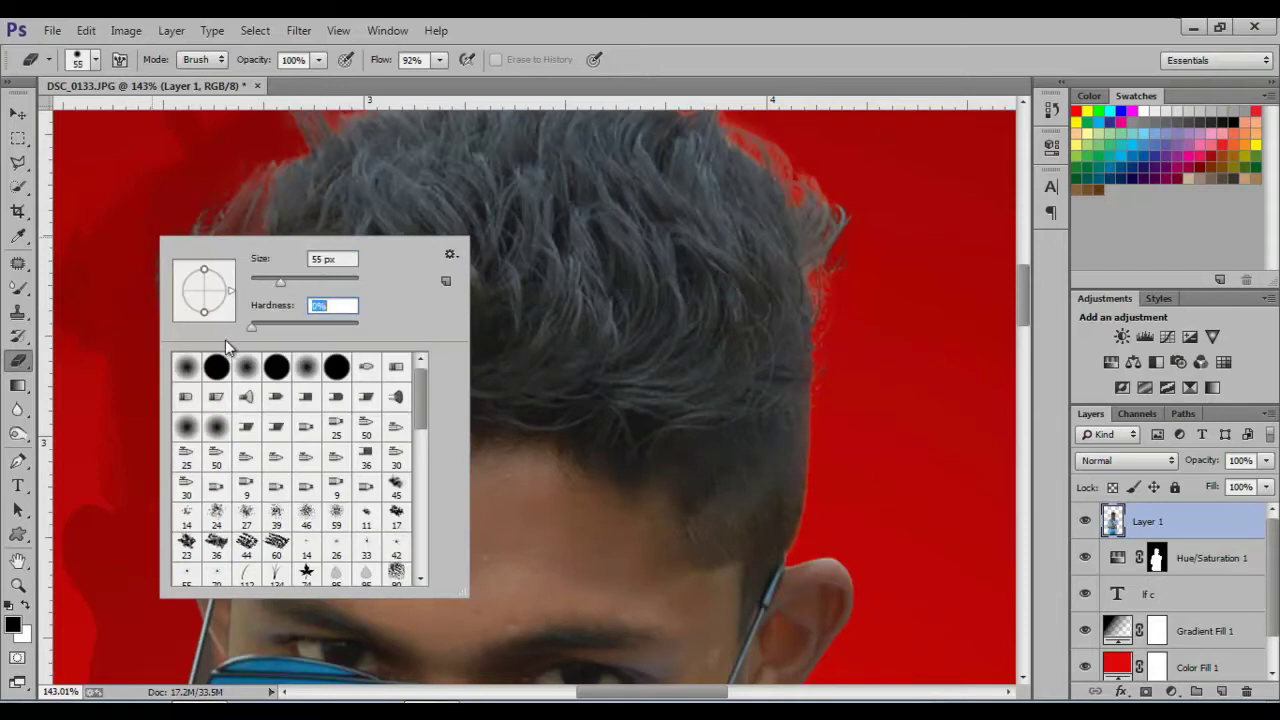
left_click(71, 286)
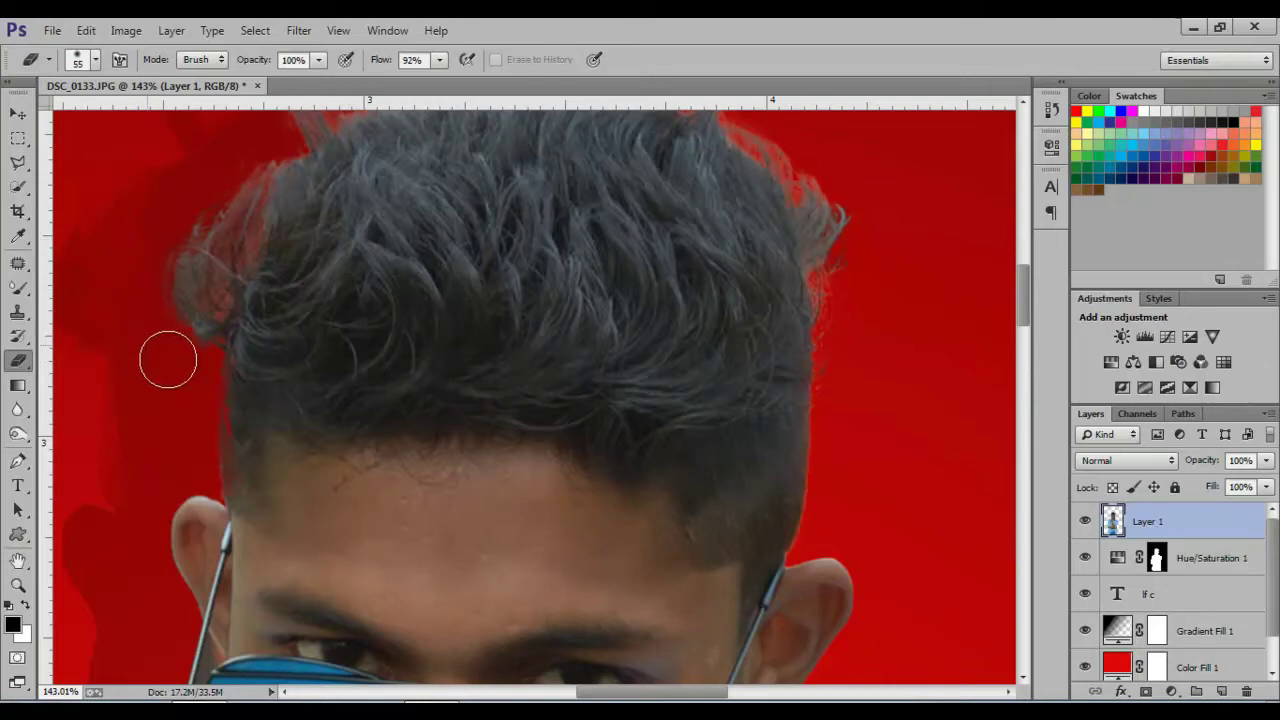
scroll(783, 298, "down", 1)
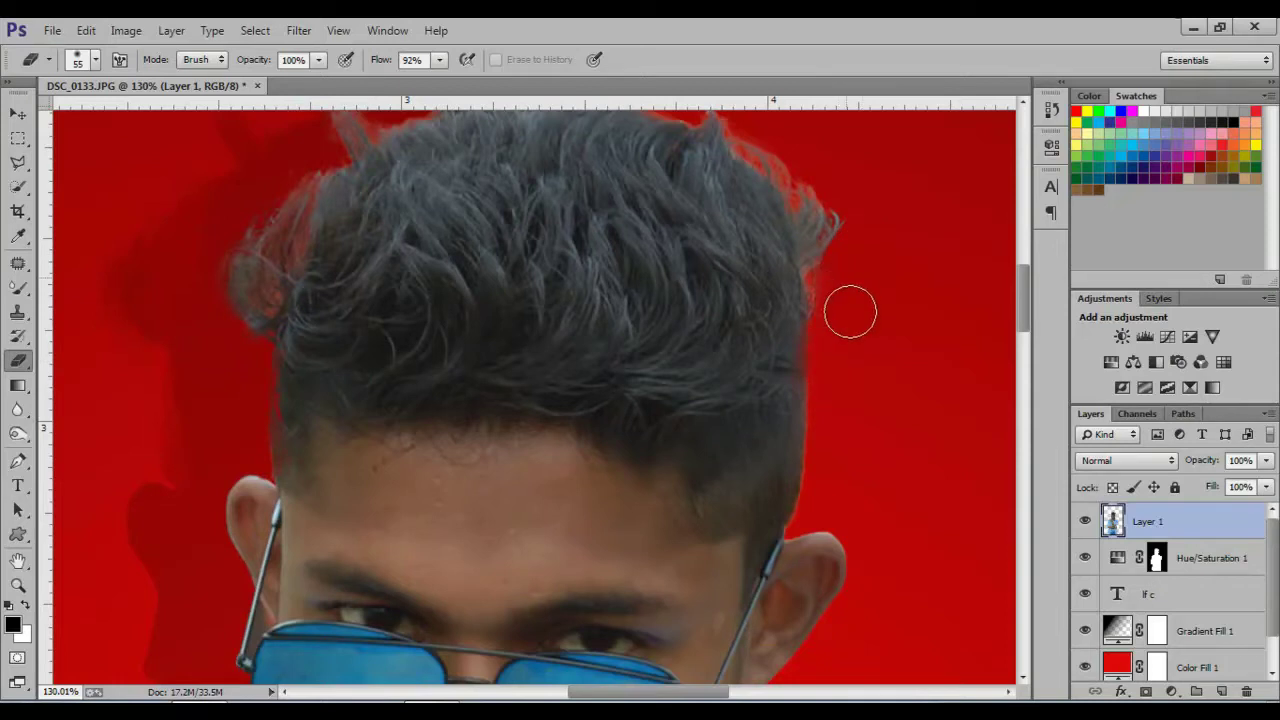
scroll(846, 480, "up", 1)
scroll(830, 445, "up", 4)
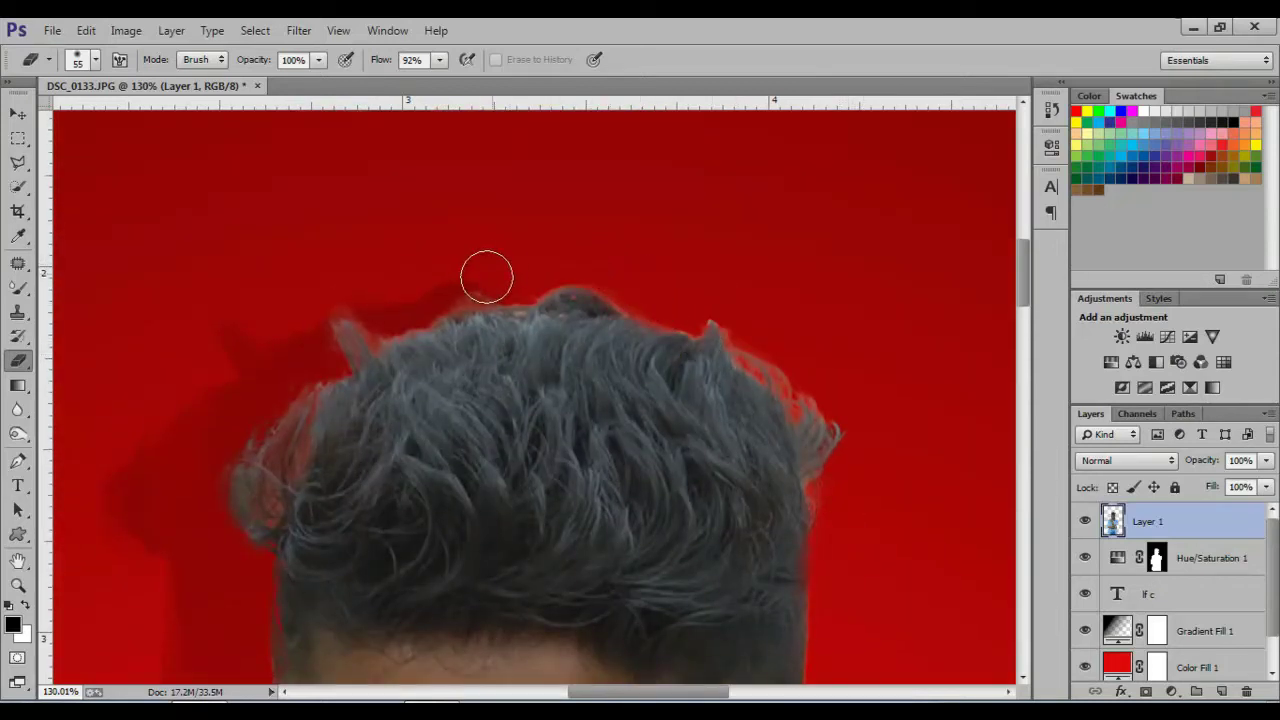
scroll(420, 295, "down", 3)
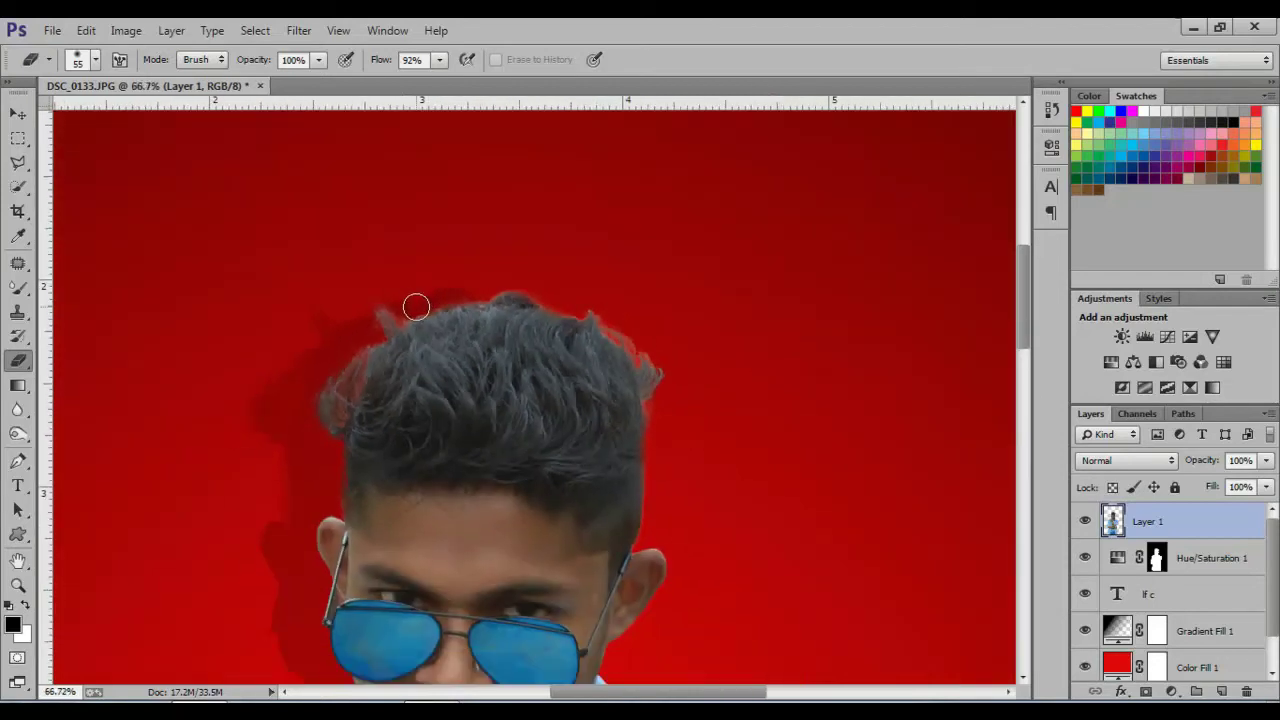
scroll(414, 300, "down", 2)
scroll(414, 300, "down", 1)
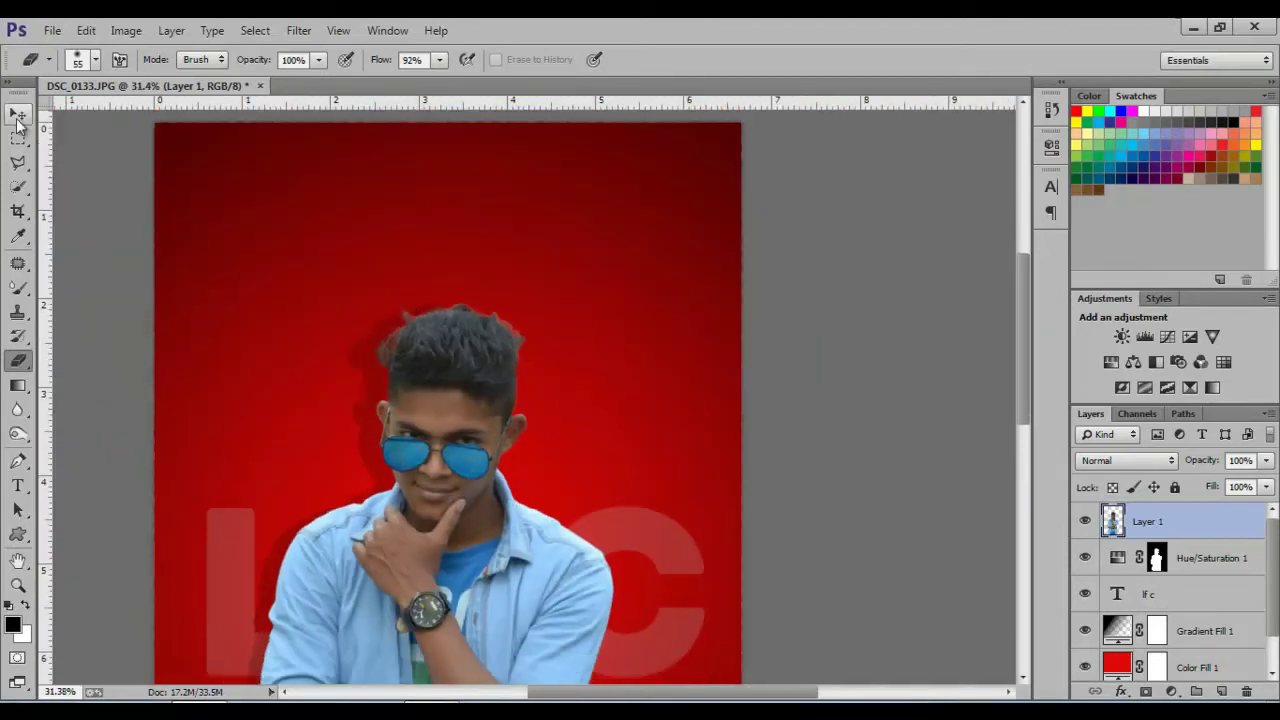
left_click(18, 113)
scroll(300, 340, "down", 2)
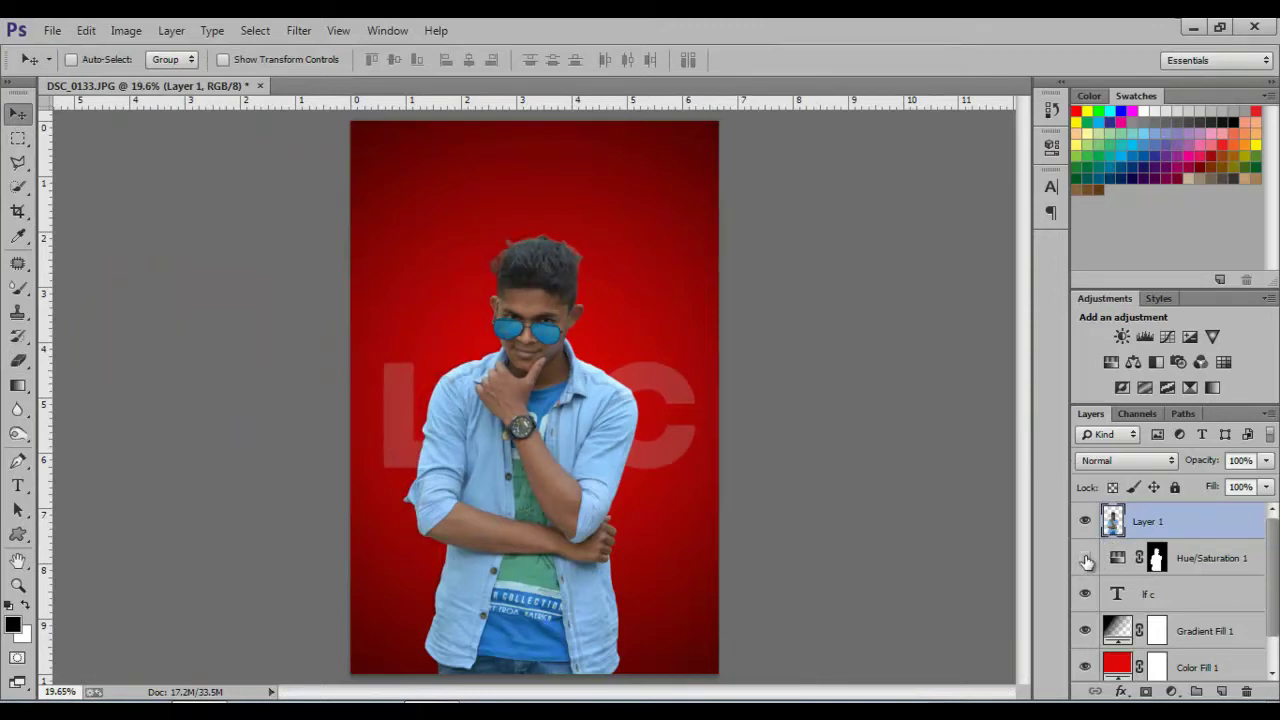
scroll(505, 385, "up", 1)
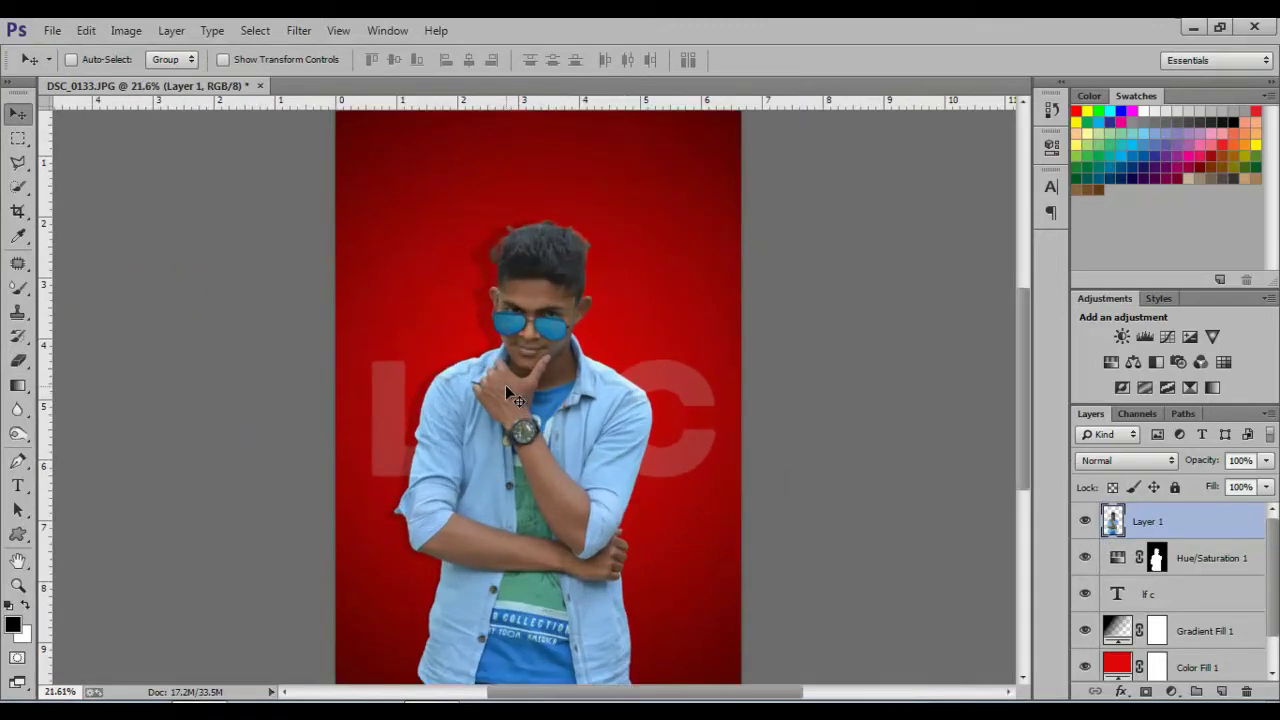
scroll(599, 396, "down", 2)
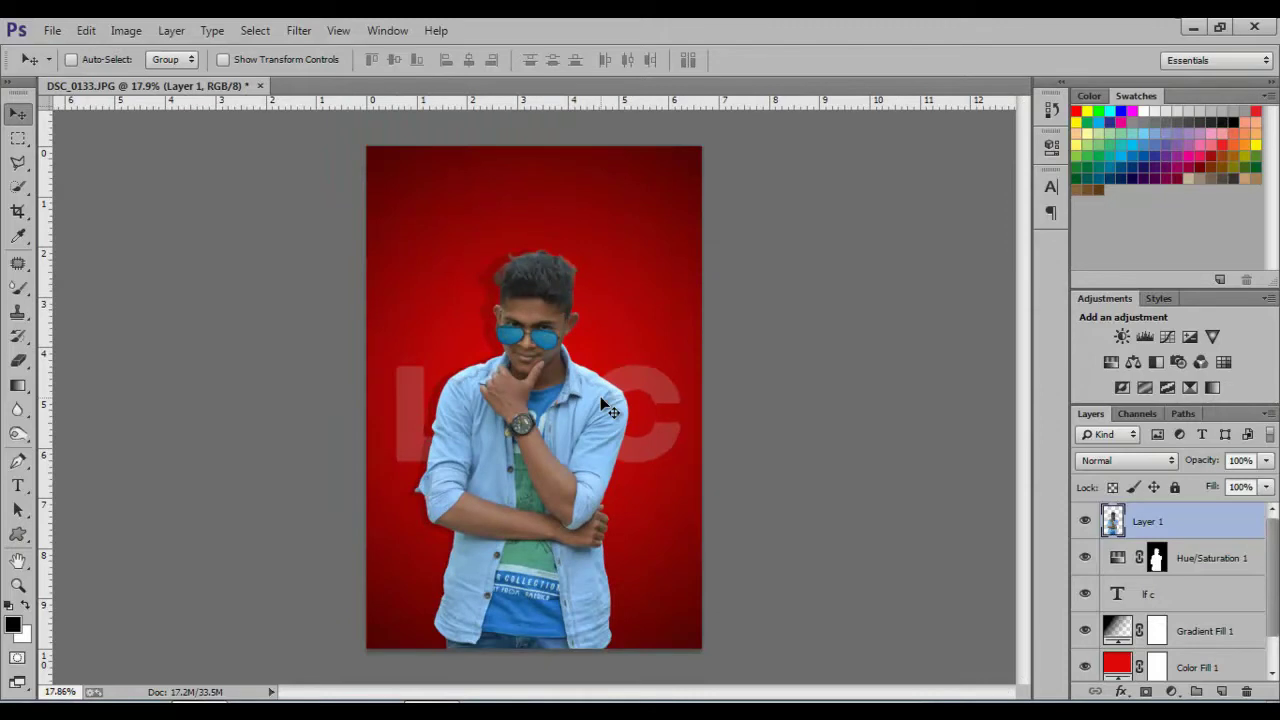
scroll(530, 485, "down", 1)
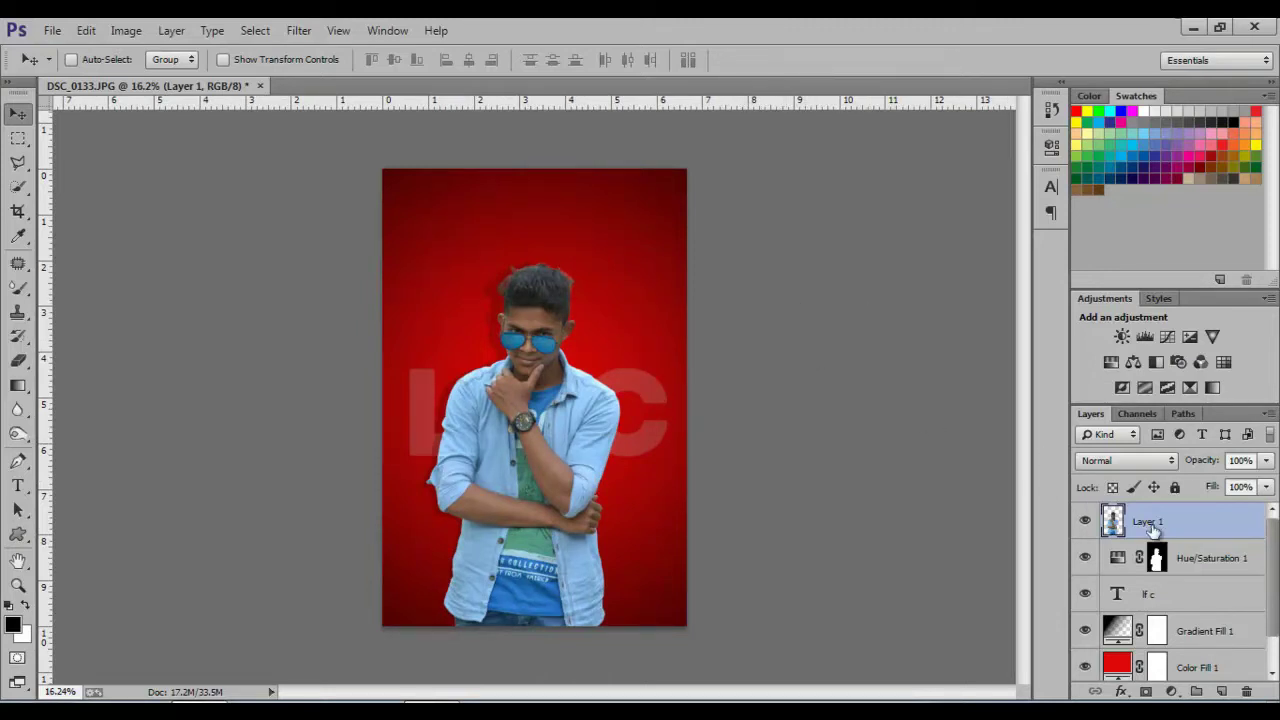
left_click(298, 31)
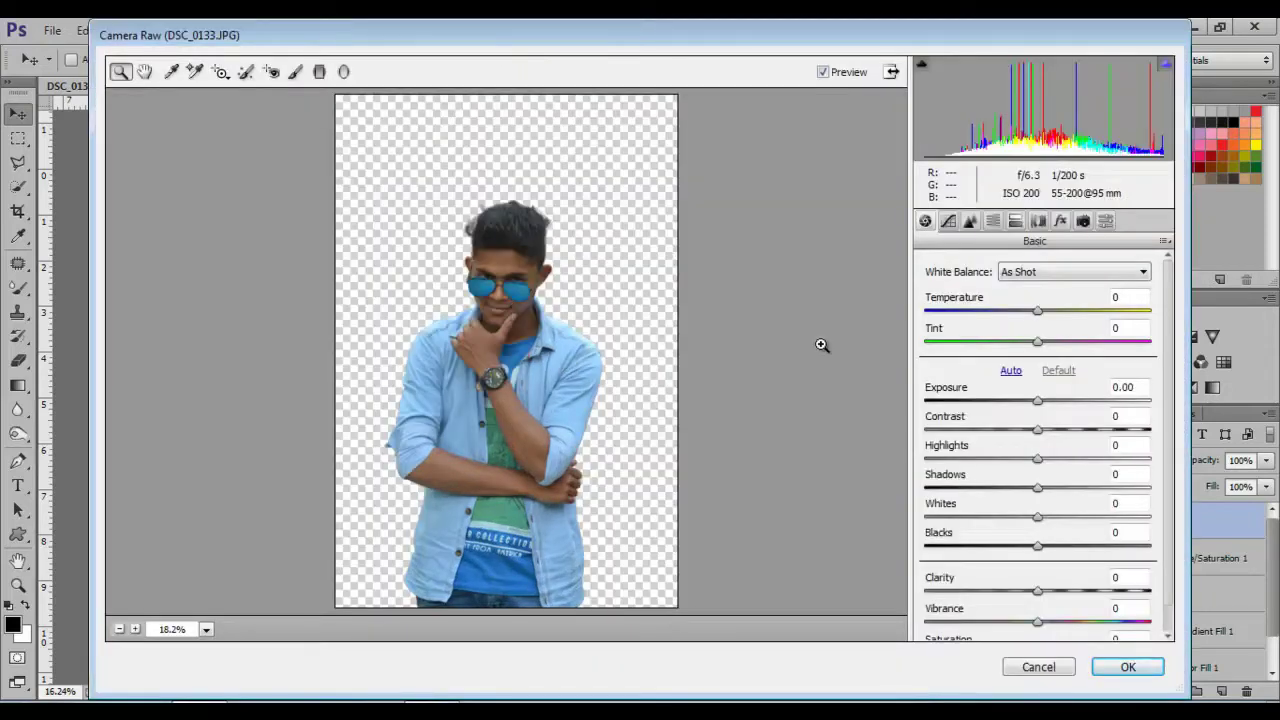
Step: In Camera Raw HSL, brighten the orange skin tones and set Blues +76, Aquas +45 saturation
left_click(220, 72)
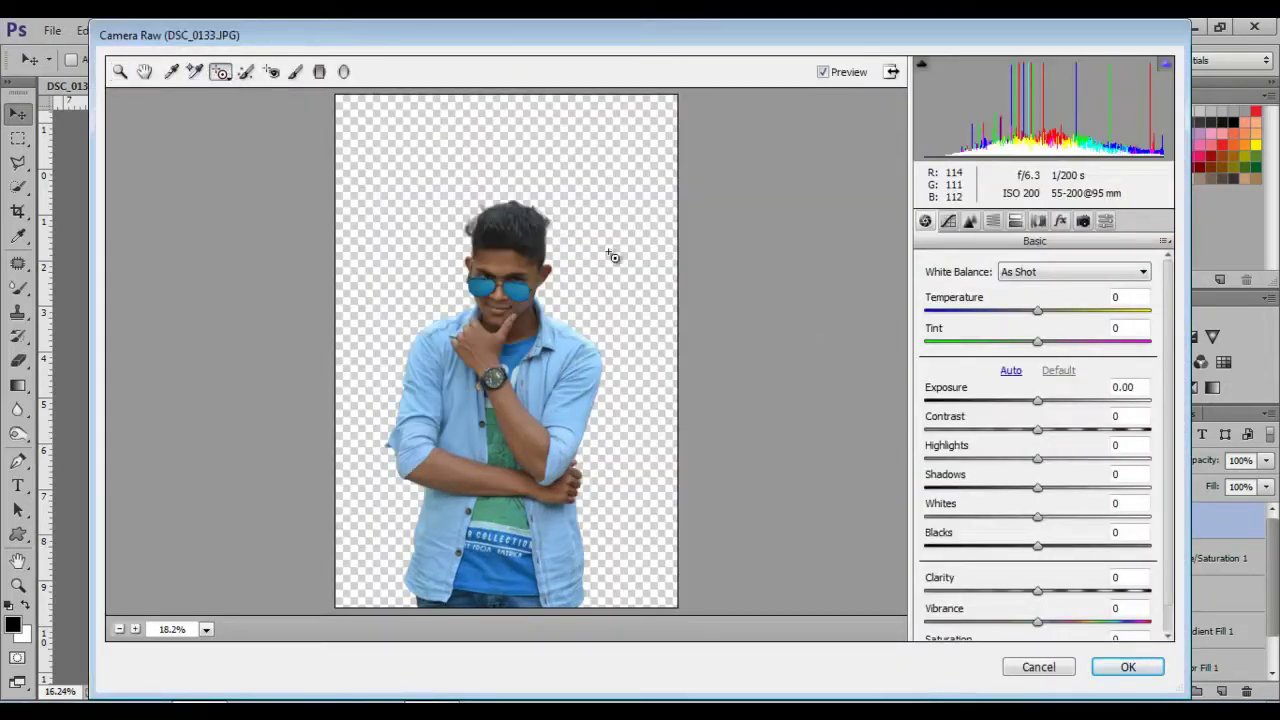
left_click(992, 221)
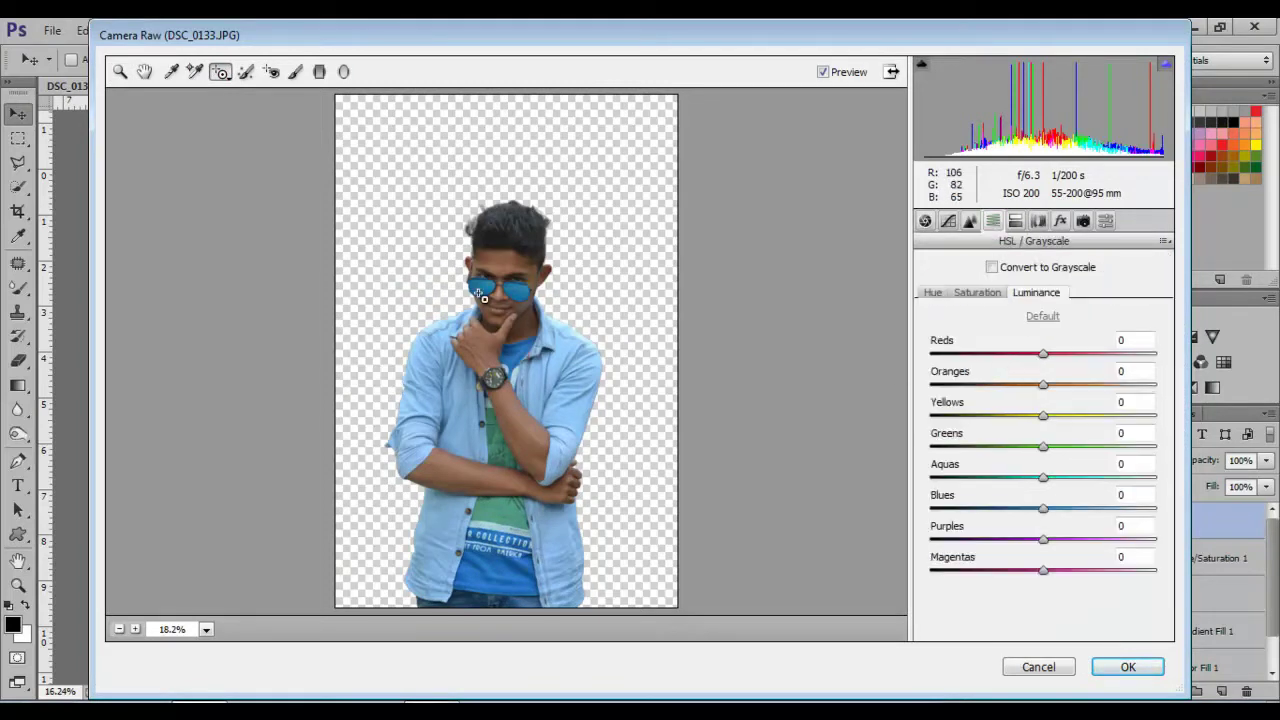
left_click_drag(492, 270, 562, 267)
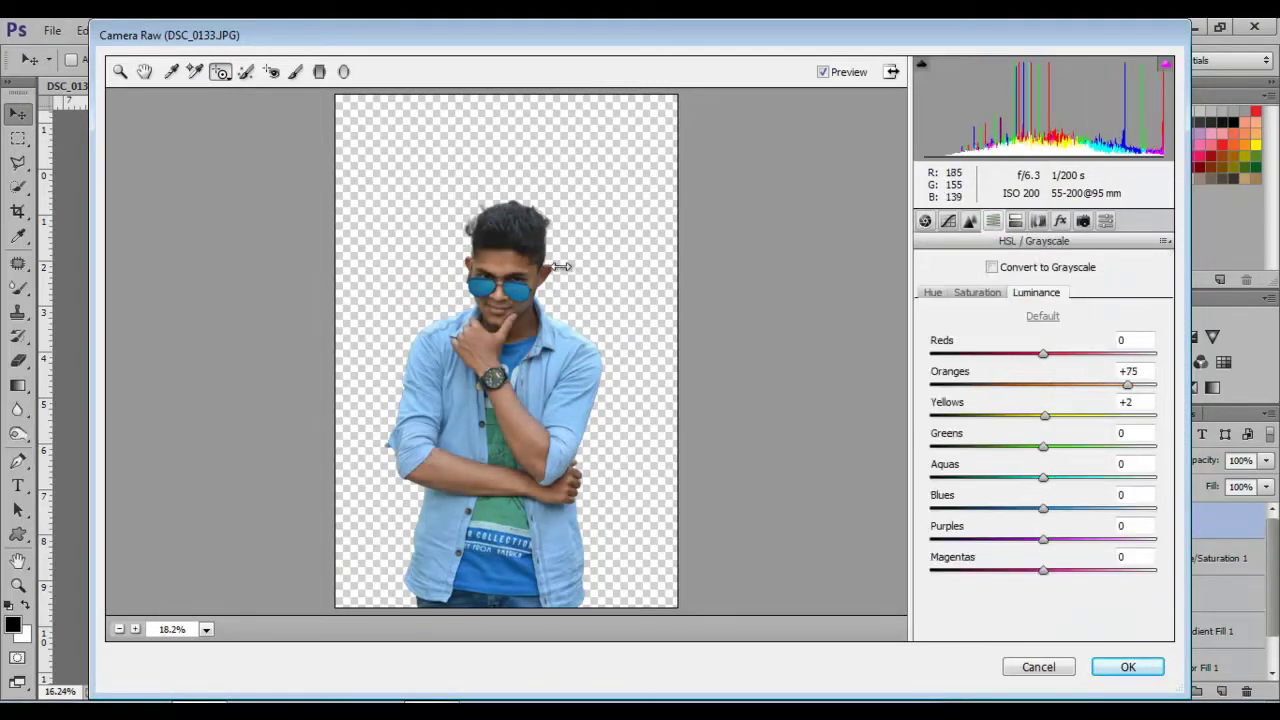
left_click(990, 293)
mouse_move(1044, 508)
left_mouse_down()
mouse_move(1149, 510)
mouse_move(1130, 510)
left_mouse_up()
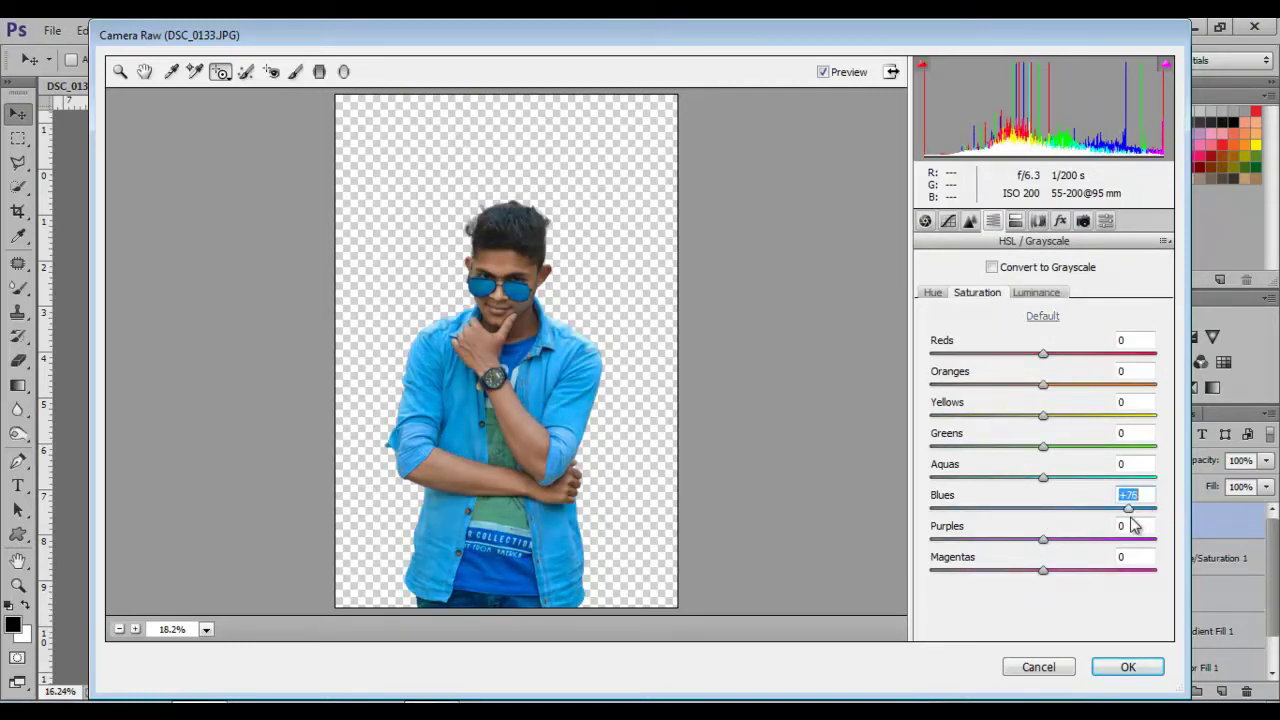
mouse_move(1043, 477)
left_mouse_down()
mouse_move(1097, 485)
mouse_move(1037, 480)
mouse_move(1064, 479)
left_mouse_up()
Step: Raise Shadows to +56 in Basic and apply the Camera Raw changes
left_click(925, 222)
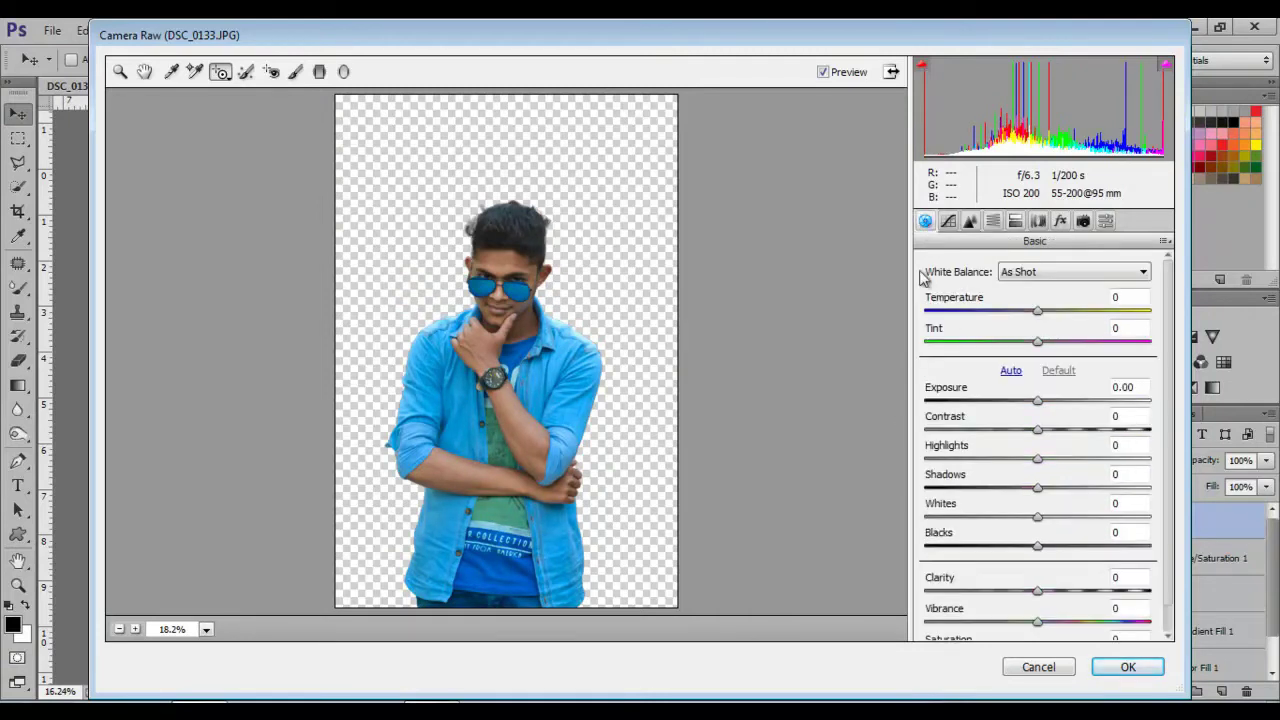
left_click_drag(1040, 488, 1097, 499)
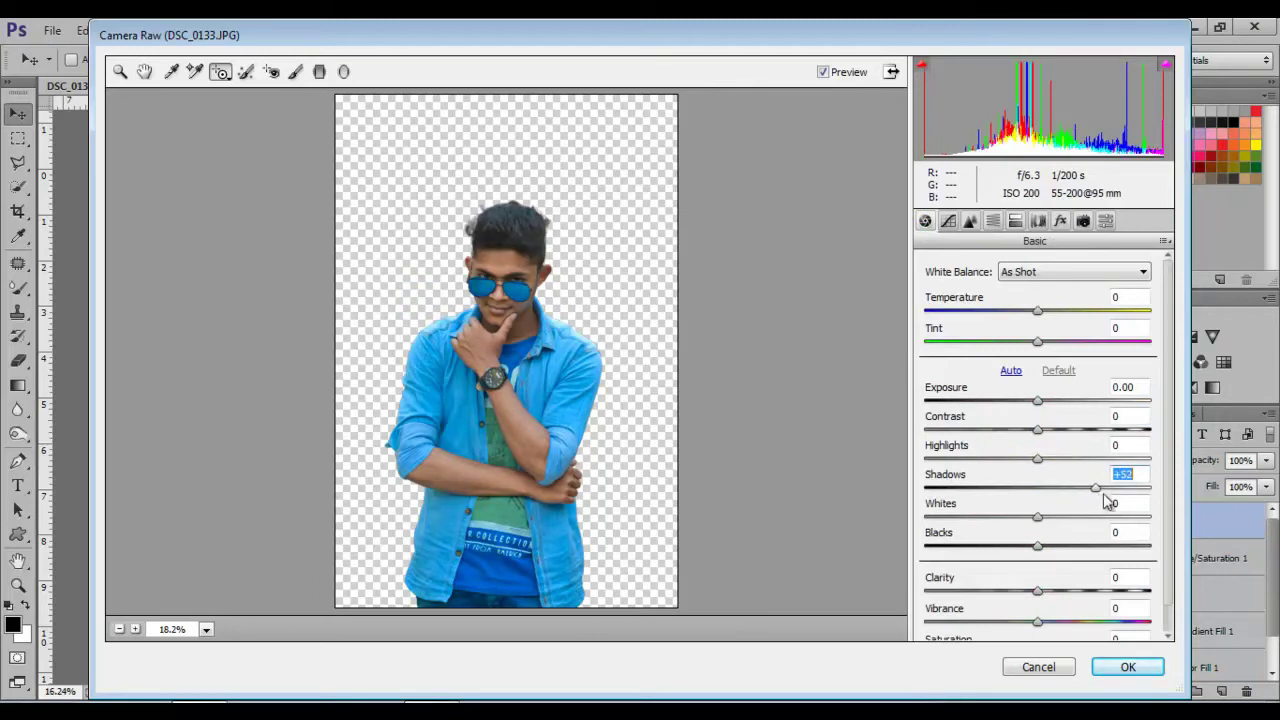
left_click_drag(1097, 499, 1103, 497)
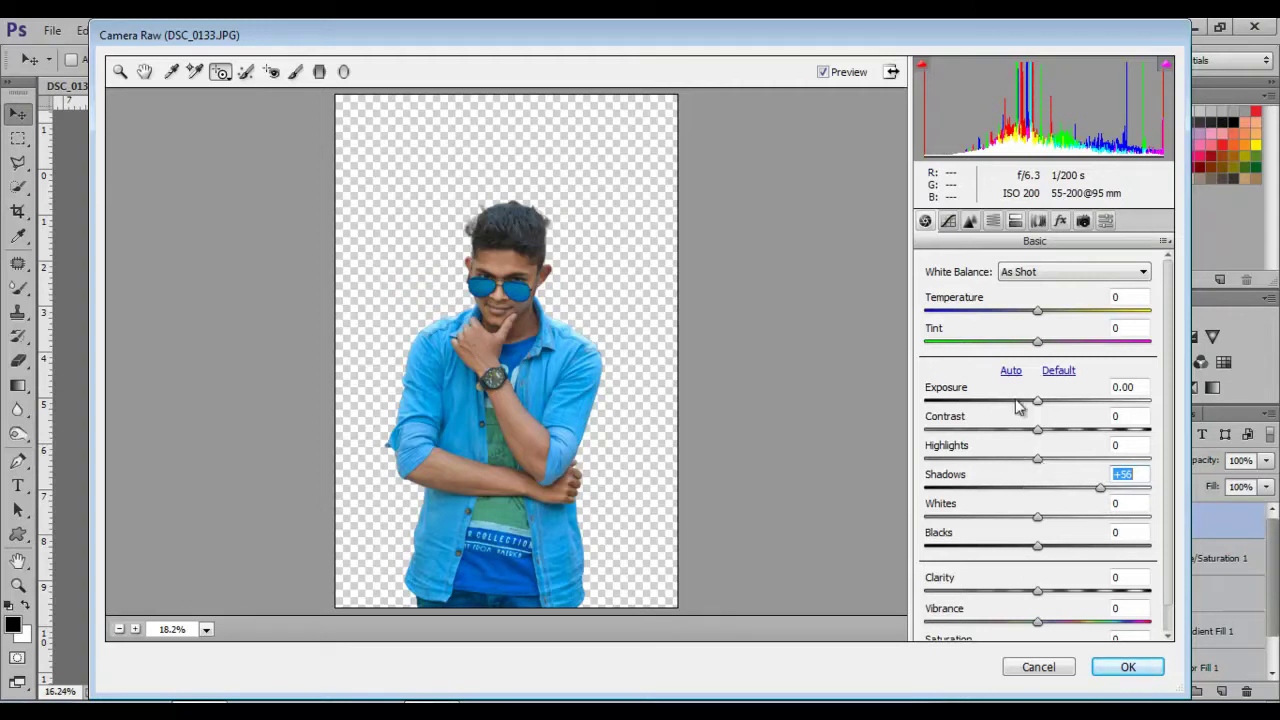
left_click(1120, 667)
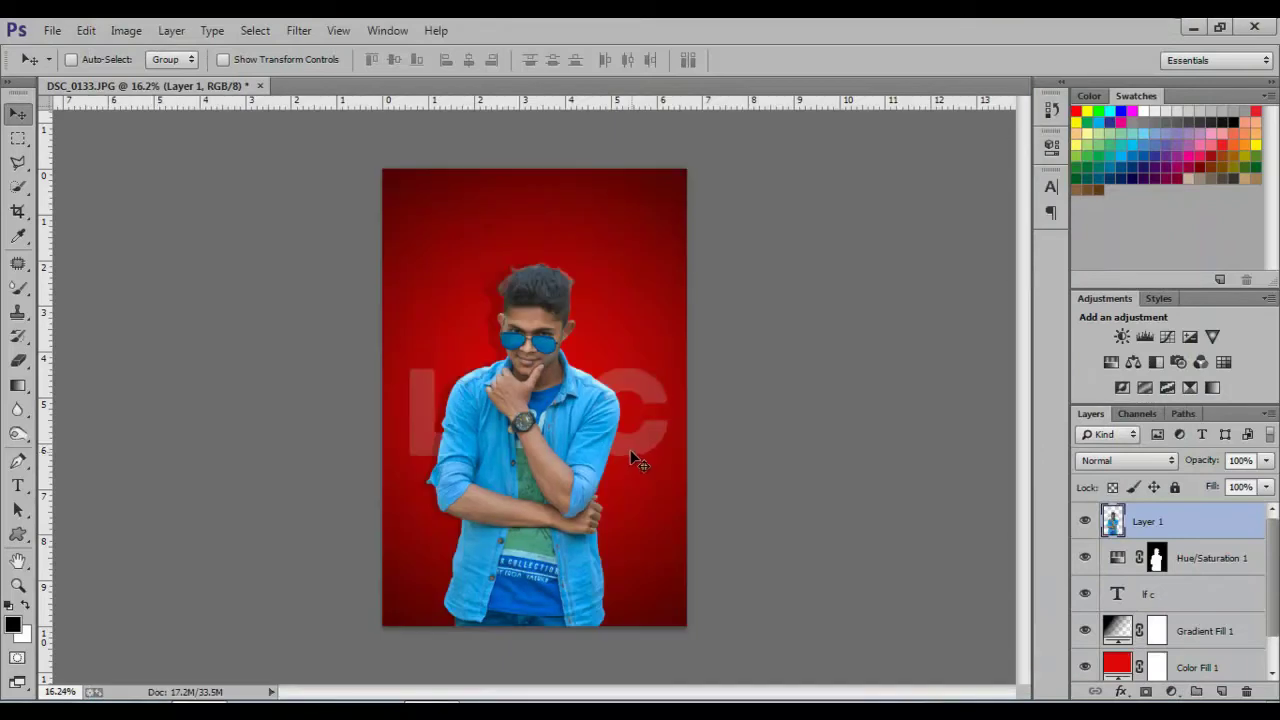
scroll(630, 449, "down", 2)
scroll(625, 445, "up", 2)
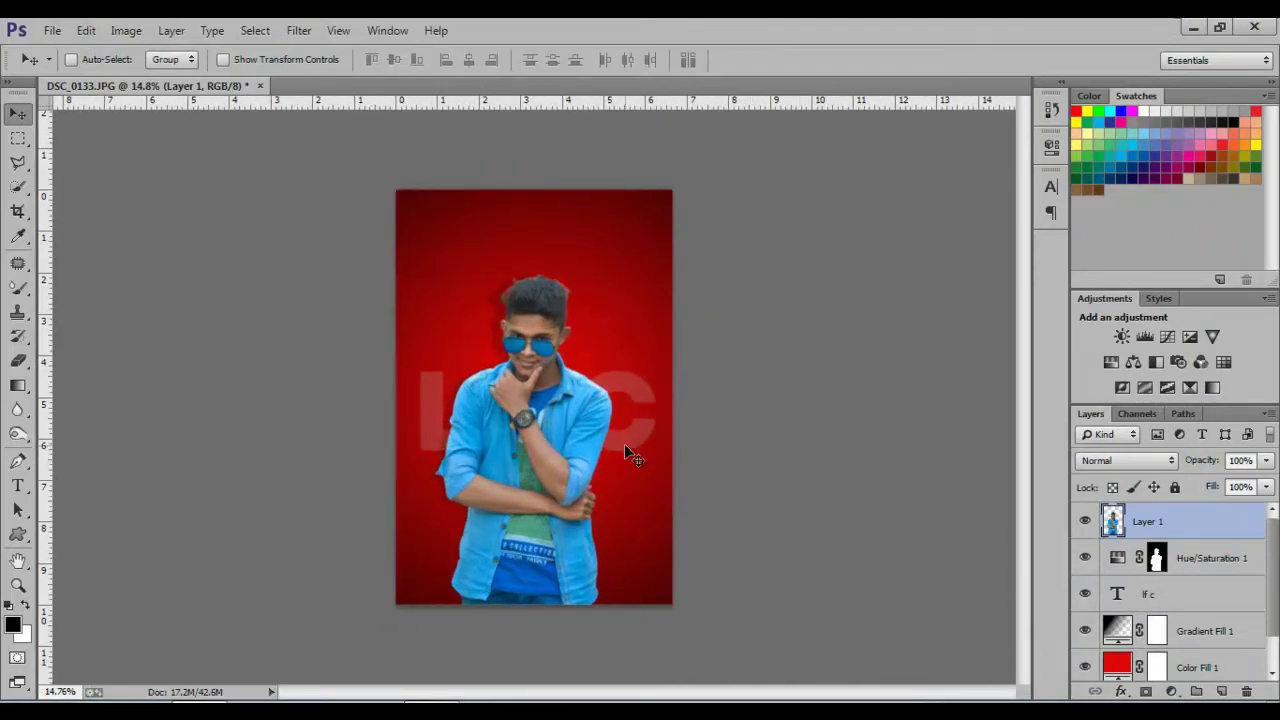
scroll(551, 443, "up", 1)
scroll(550, 442, "up", 1)
scroll(549, 443, "up", 3)
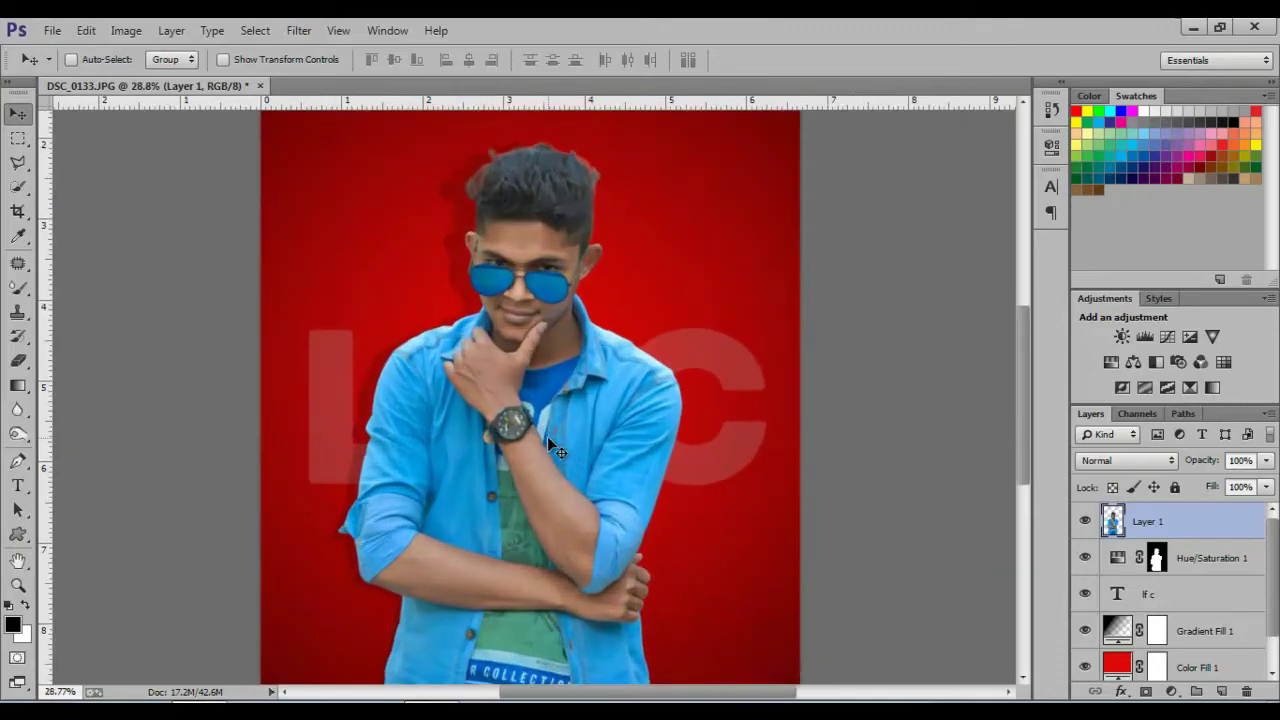
scroll(549, 443, "down", 3)
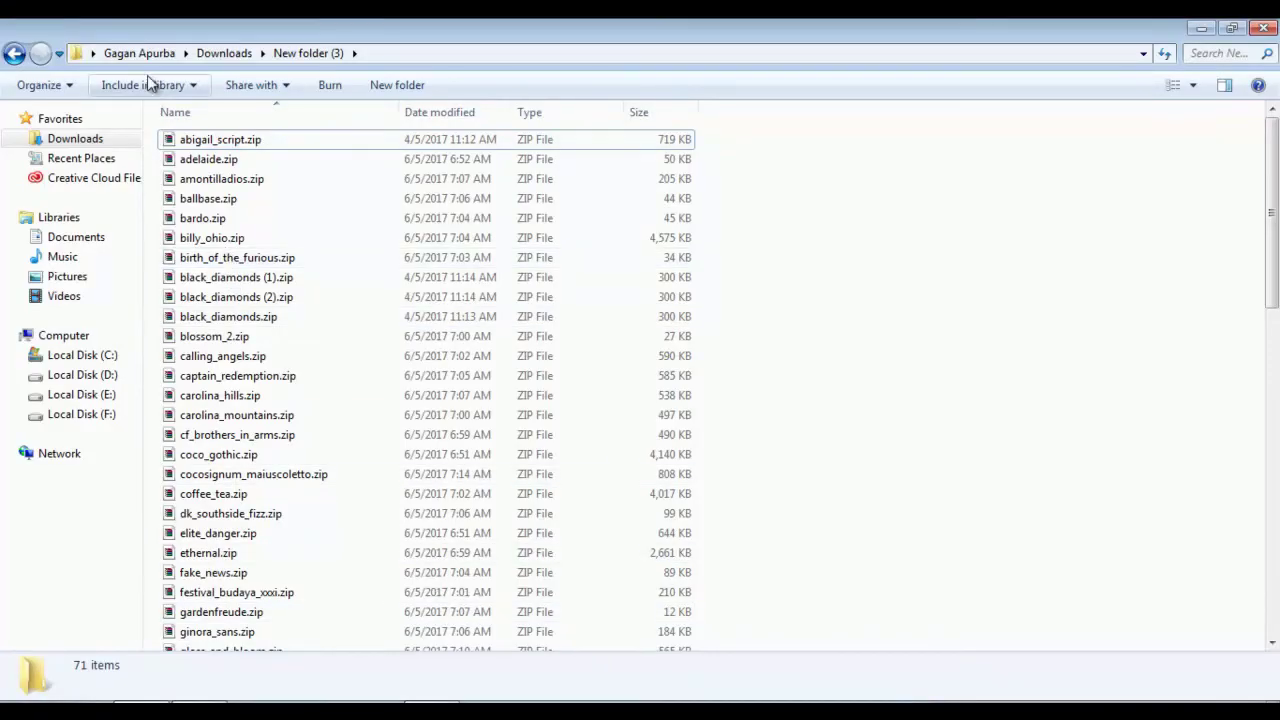
Step: Browse to the Desktop and select the tumblr_inline PNG tattoo image
left_click(92, 53)
left_click(110, 76)
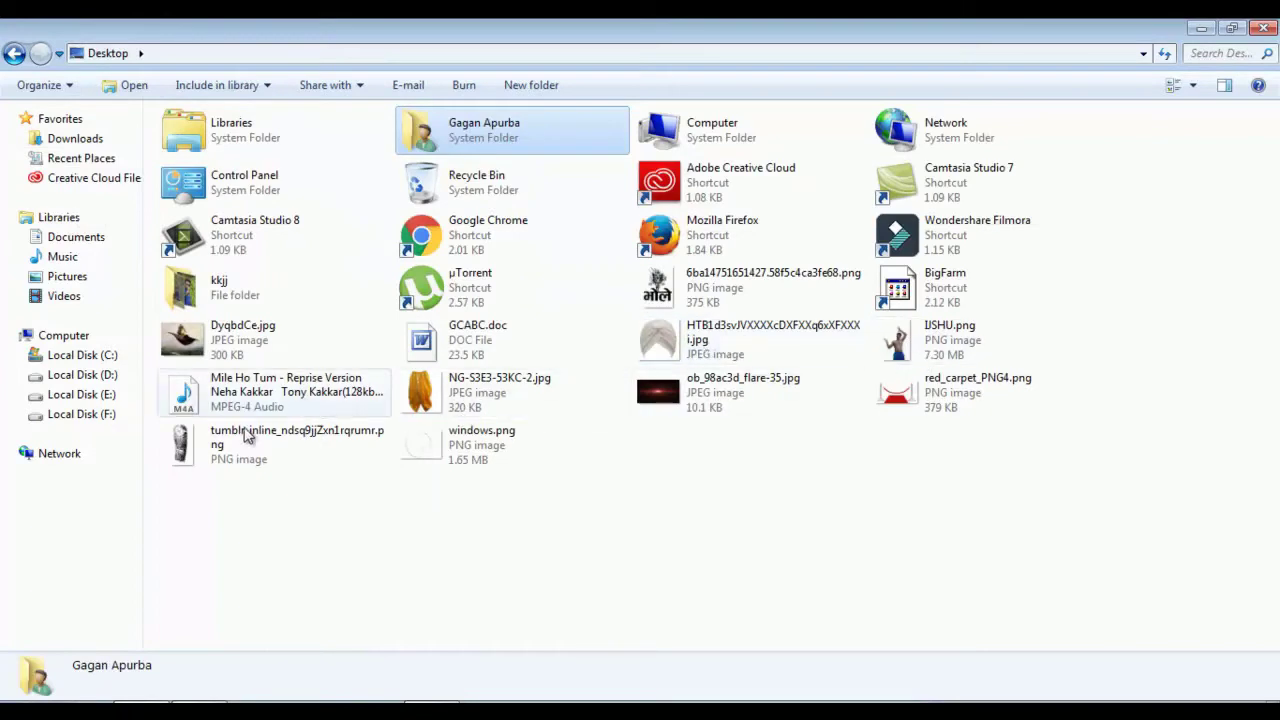
left_click(242, 455)
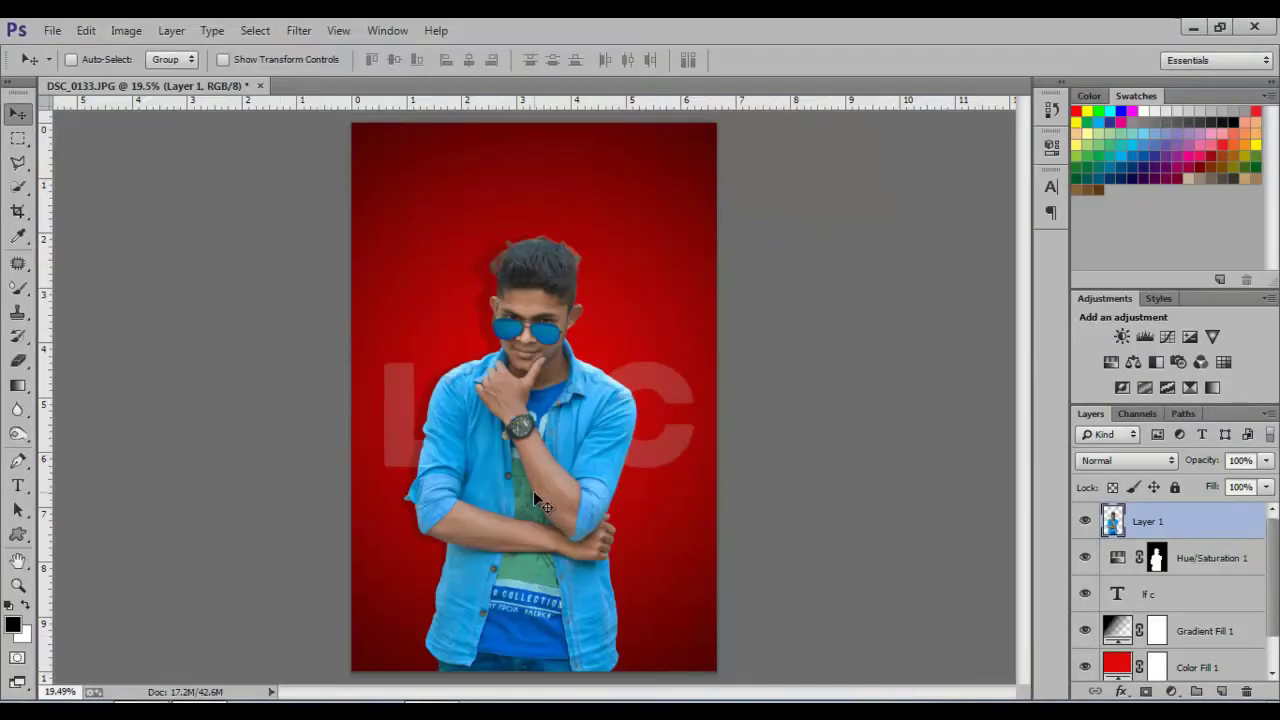
Step: Place the tumblr tattoo PNG on the poster and rotate it along the man's forearm
left_click_drag(534, 493, 534, 493)
mouse_move(654, 178)
left_mouse_down()
mouse_move(776, 487)
mouse_move(563, 458)
mouse_move(575, 481)
left_mouse_up()
scroll(575, 481, "up", 1)
scroll(575, 481, "up", 1)
scroll(575, 481, "up", 1)
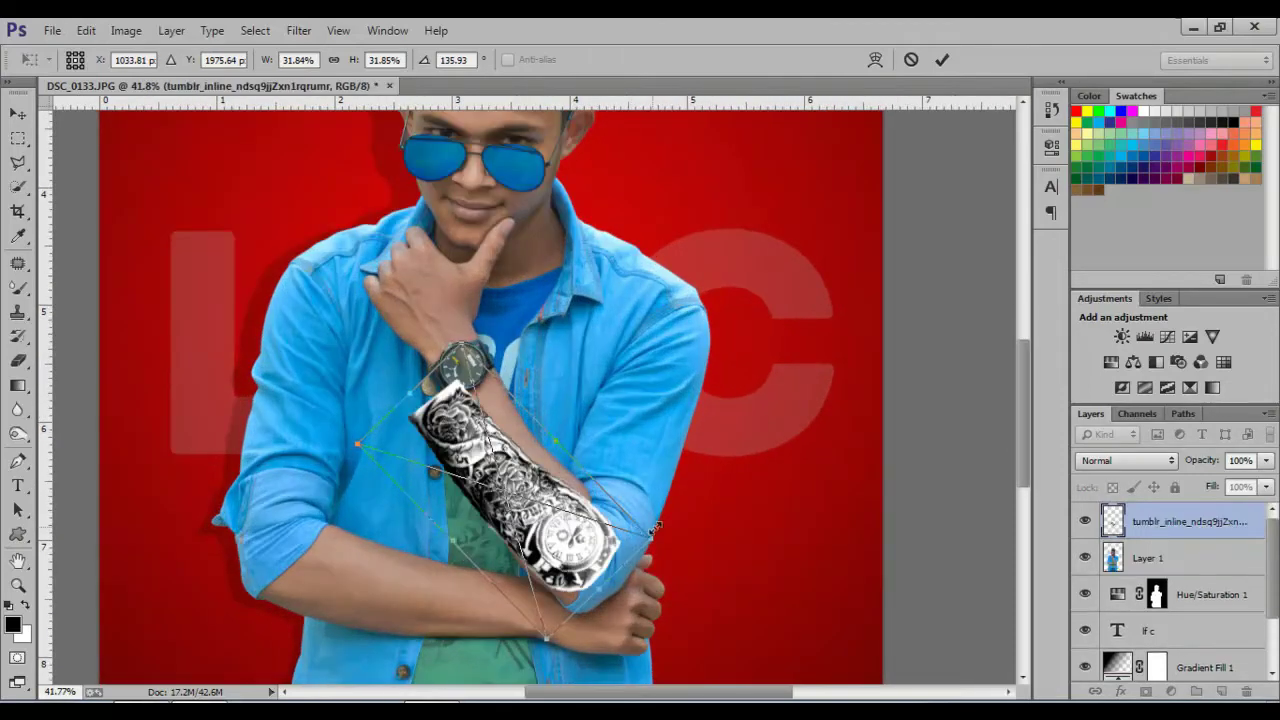
left_click_drag(655, 527, 640, 562)
key("Return")
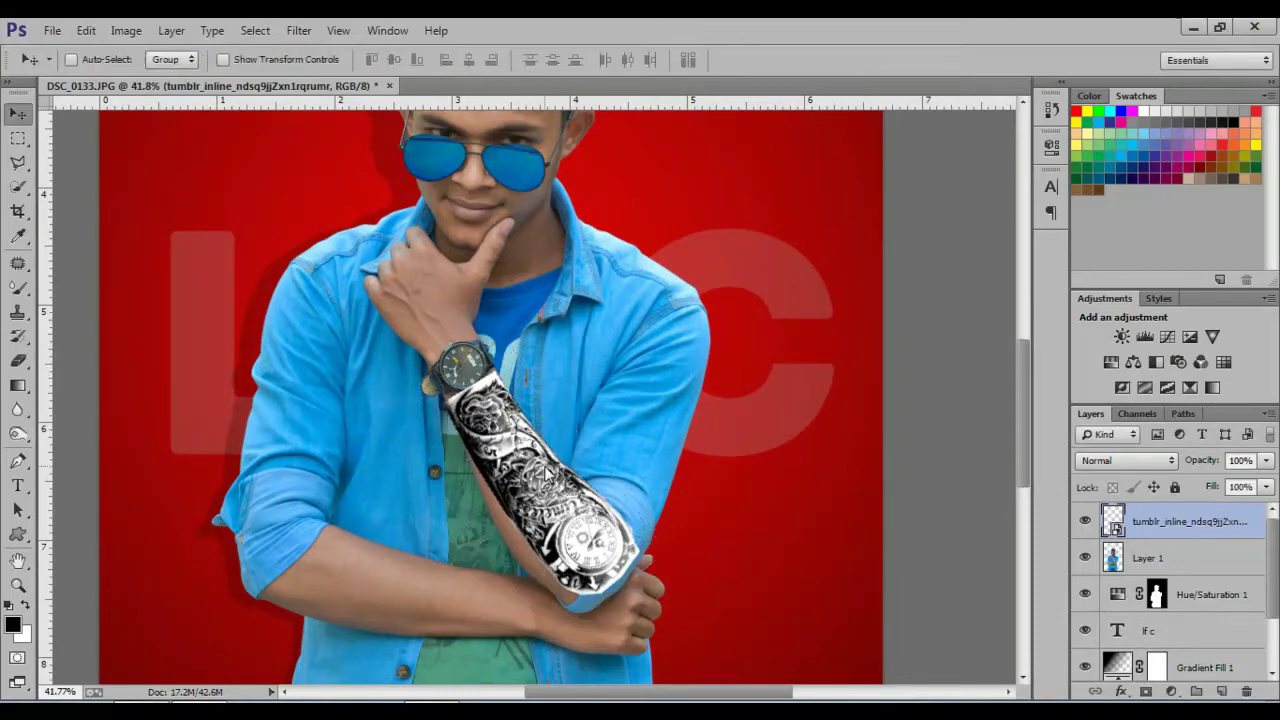
Step: Re-transform the tattoo, rotating and reshaping it to match the forearm's angle
scroll(624, 502, "up", 1)
scroll(624, 502, "up", 1)
scroll(624, 502, "up", 1)
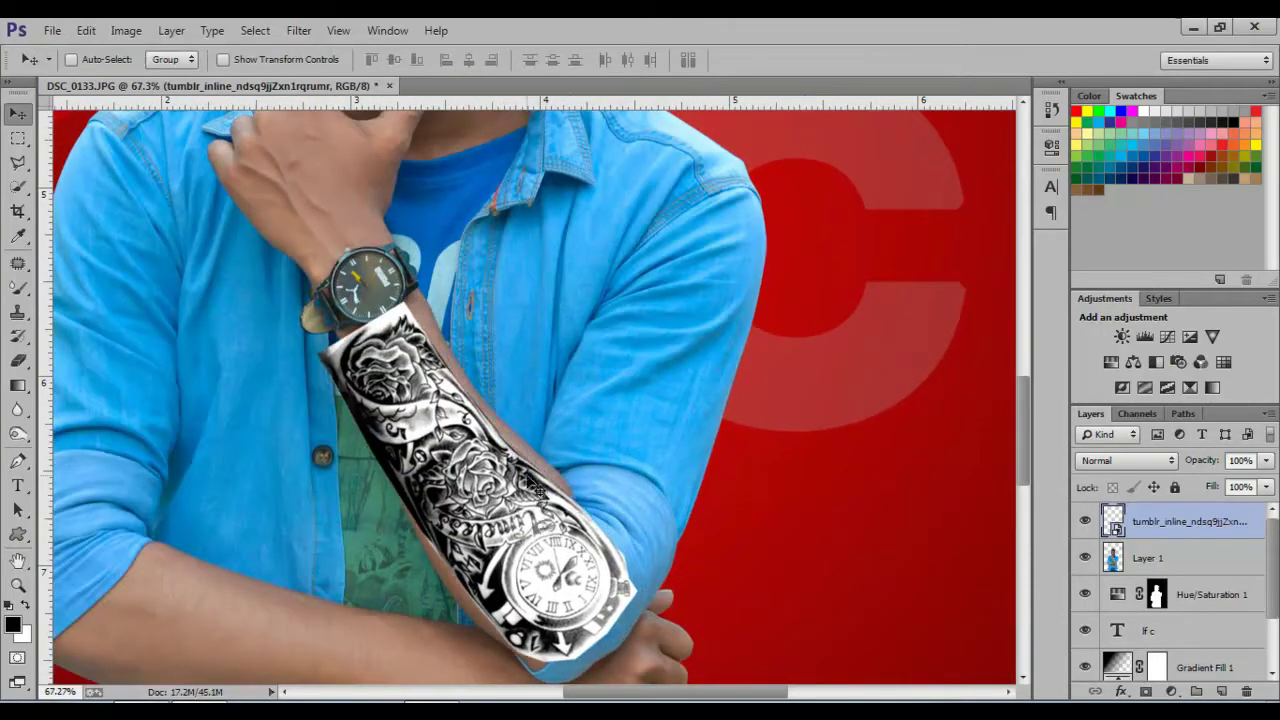
key("ctrl+t")
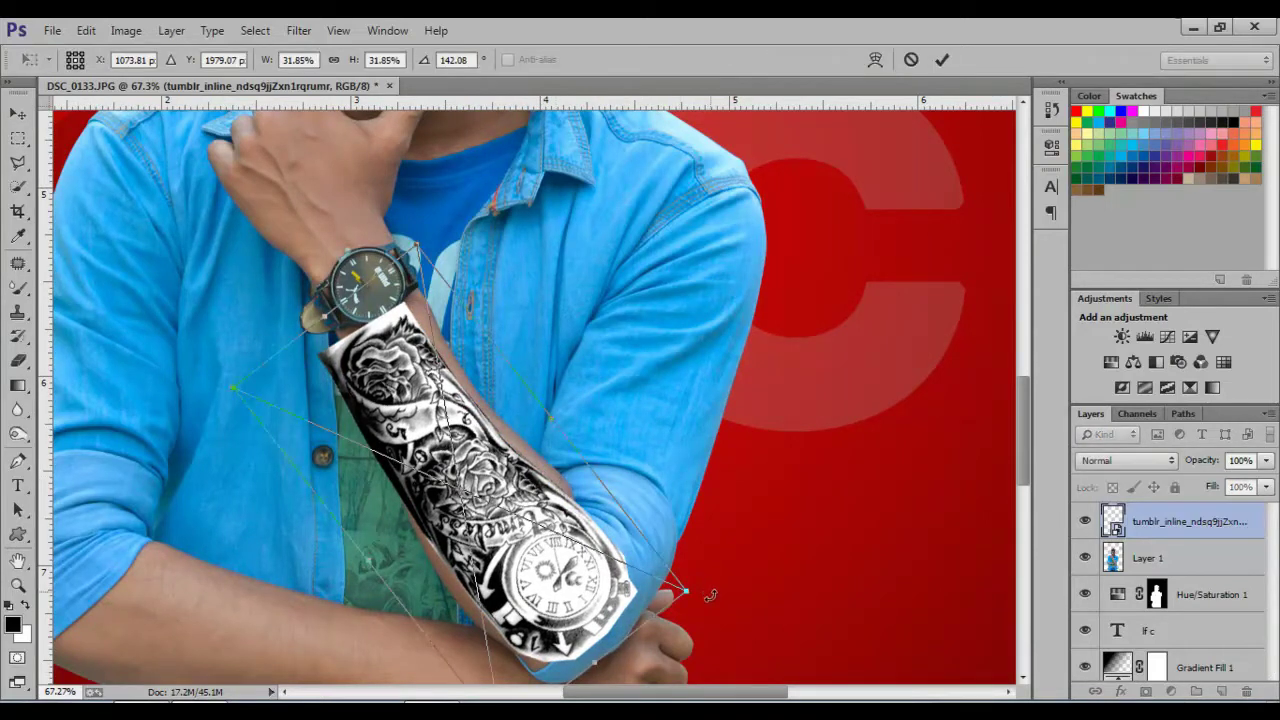
mouse_move(700, 592)
left_mouse_down()
mouse_move(705, 611)
mouse_move(664, 594)
left_mouse_up()
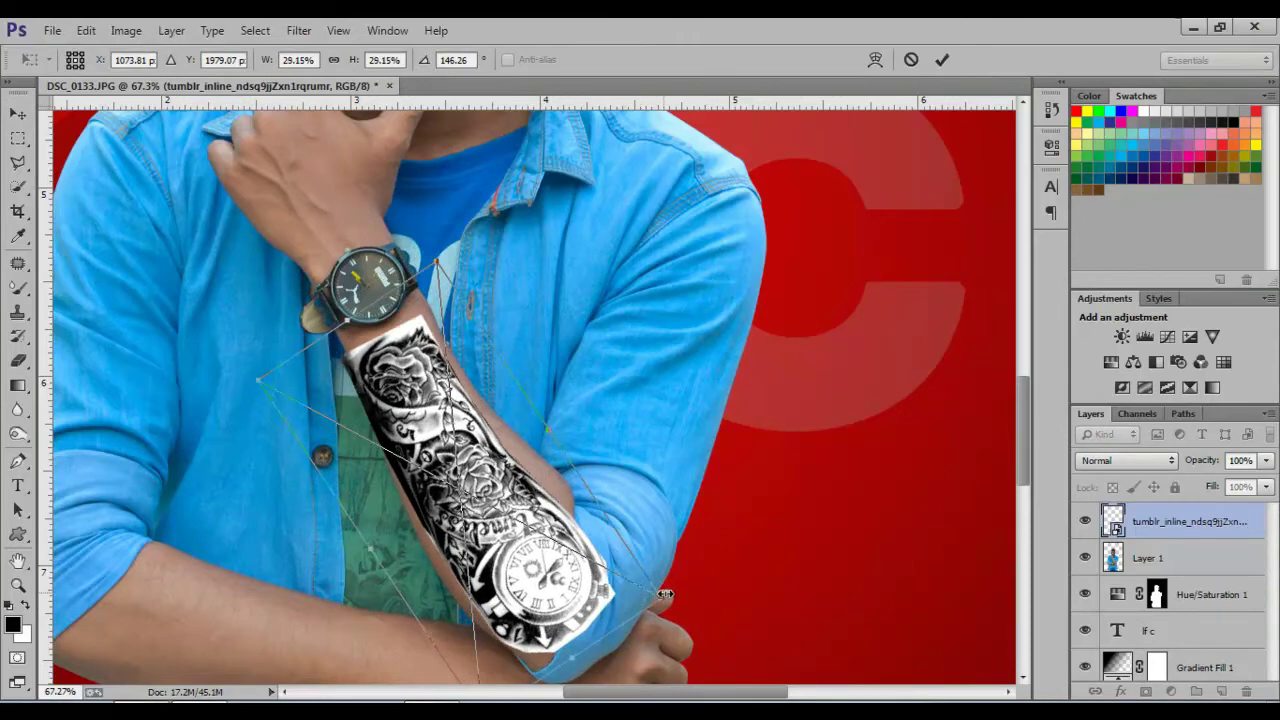
left_click_drag(420, 330, 543, 520)
key("Return")
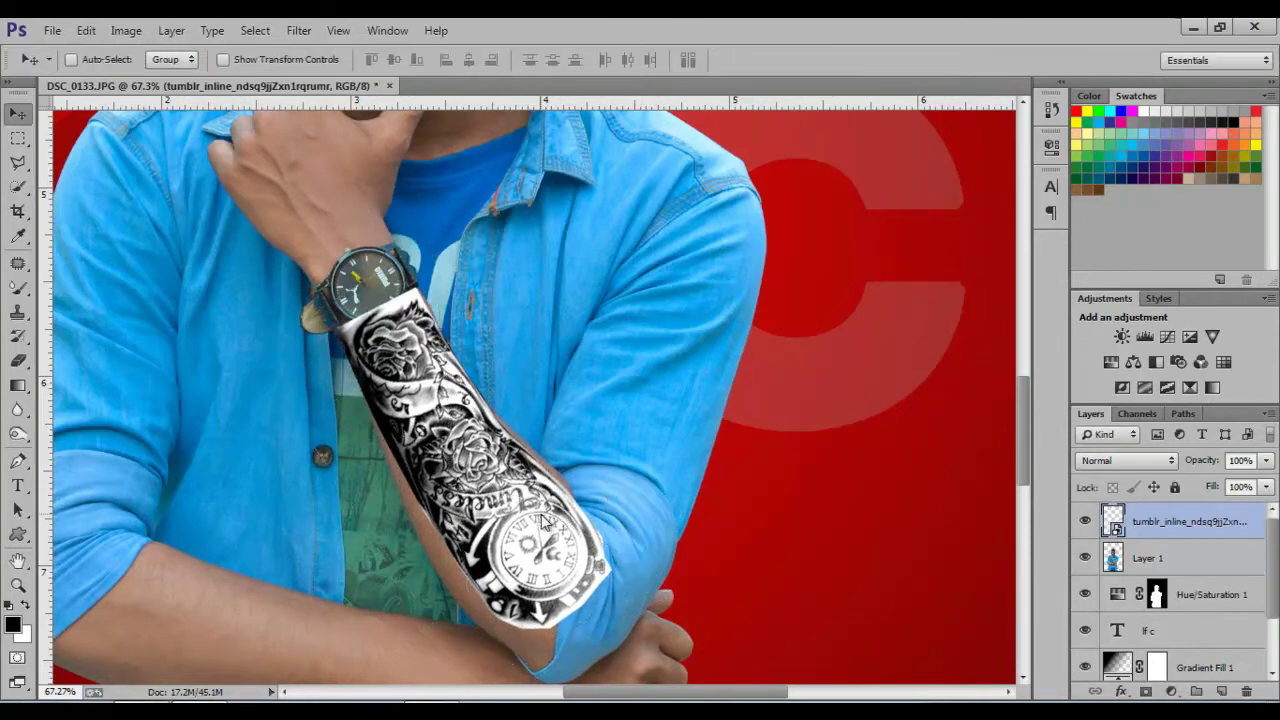
Step: Hide the tattoo layer for now and switch to the Pen tool
right_click(1140, 526)
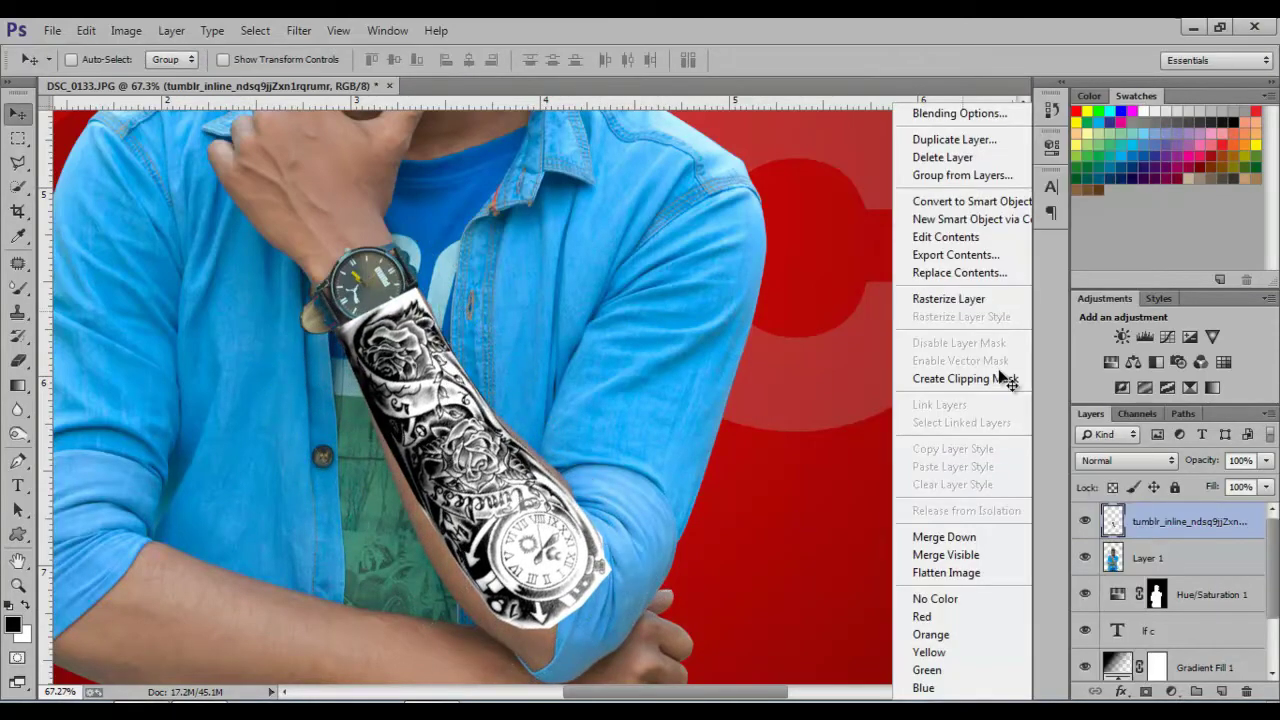
left_click(1086, 522)
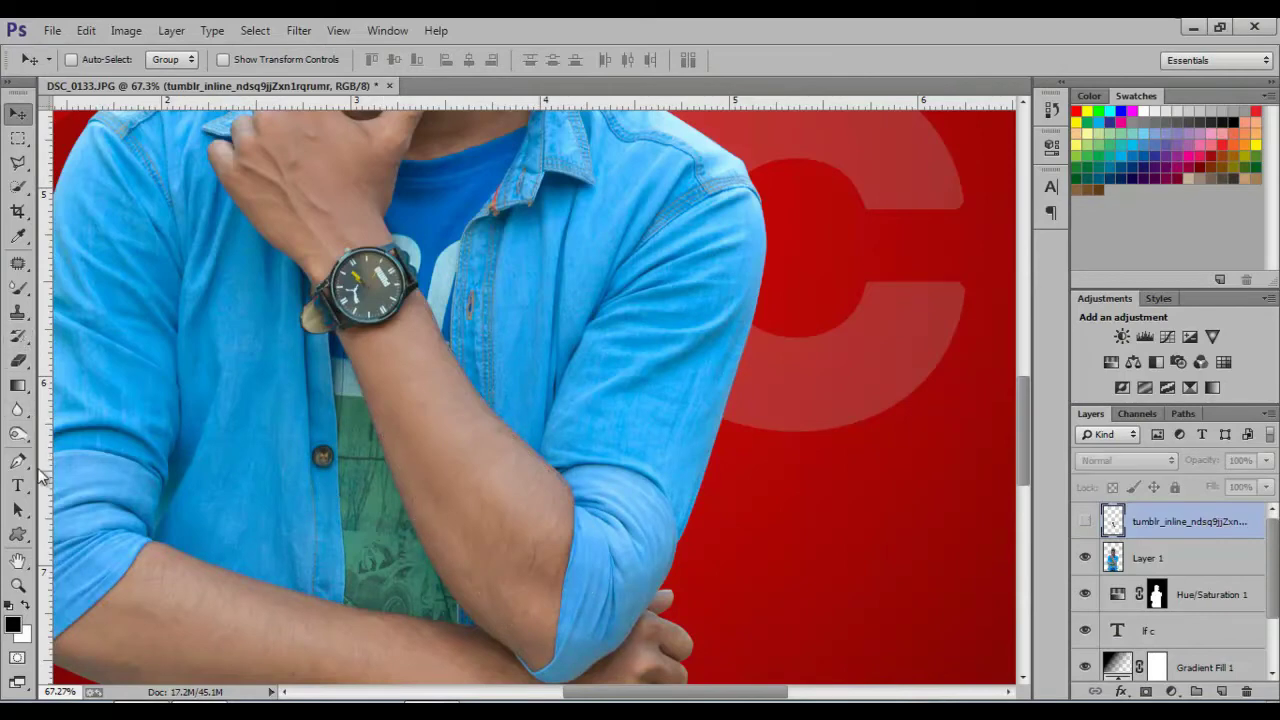
left_click(28, 466)
scroll(410, 300, "up", 3)
scroll(410, 300, "up", 2)
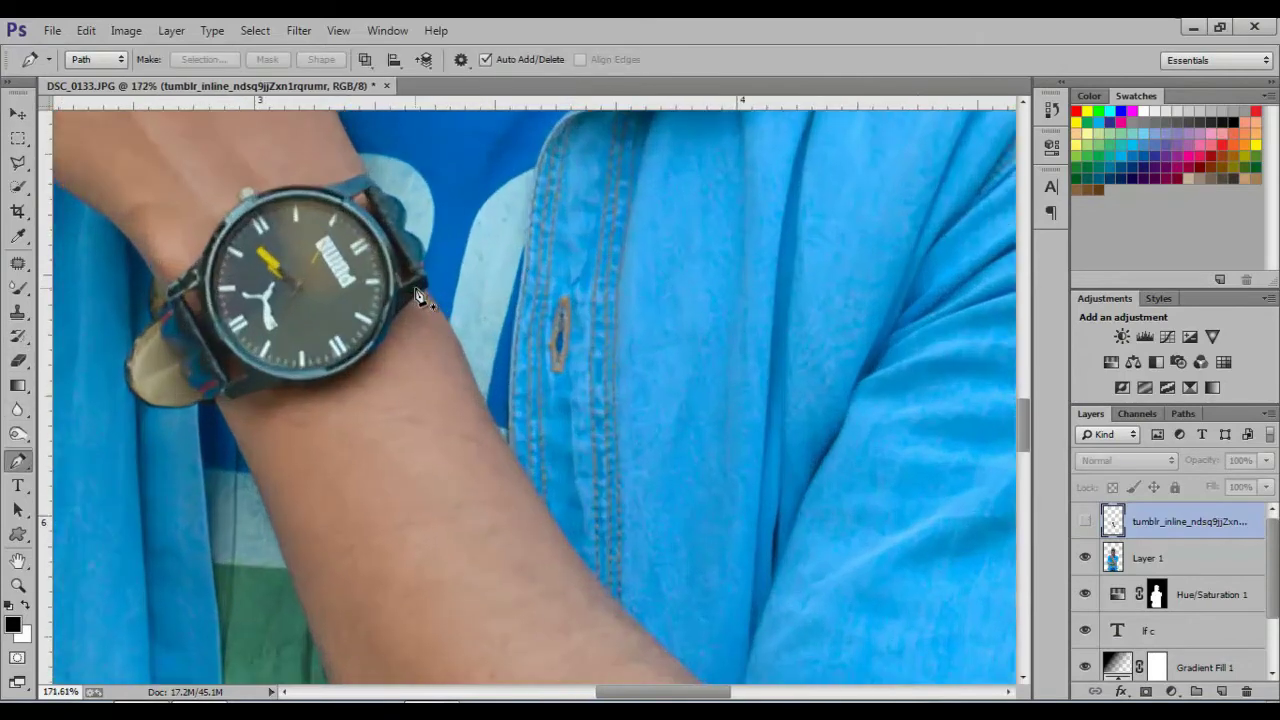
Step: On the man's photo layer, start a path along the watch strap's lower edge
left_click(1180, 572)
scroll(490, 455, "left", 3)
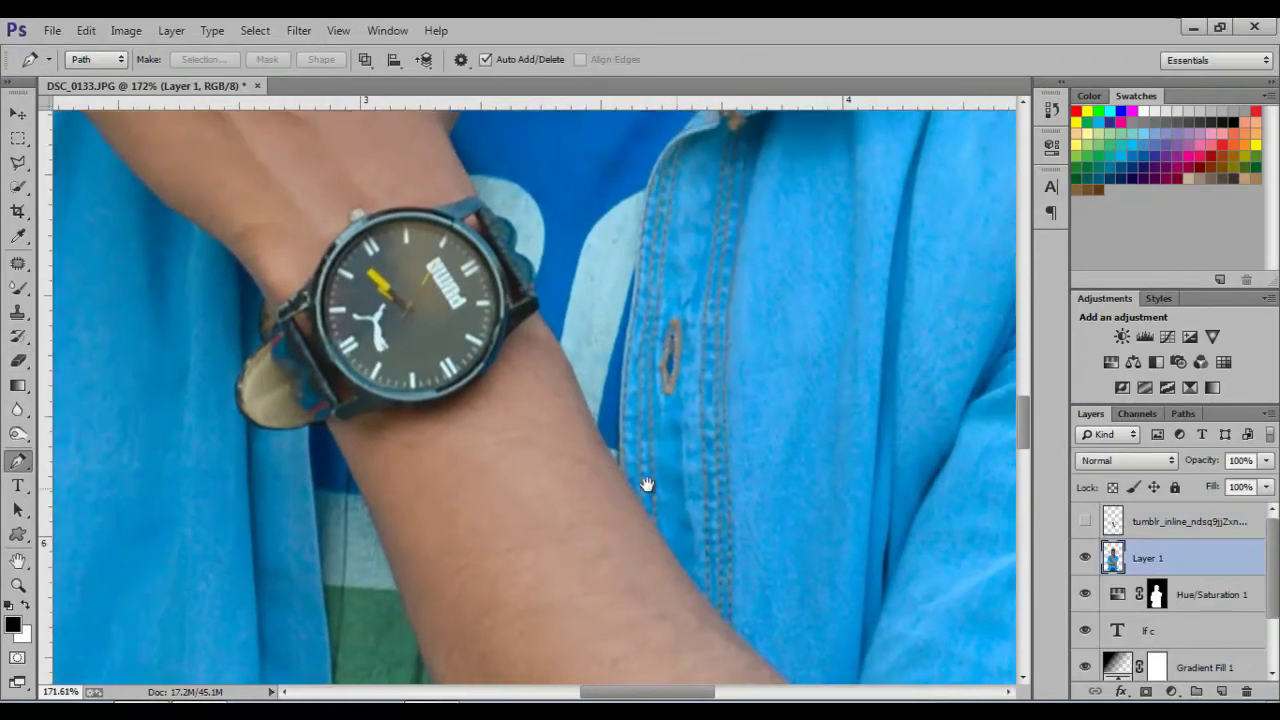
scroll(490, 460, "up", 1)
scroll(440, 455, "up", 2)
scroll(397, 443, "up", 1)
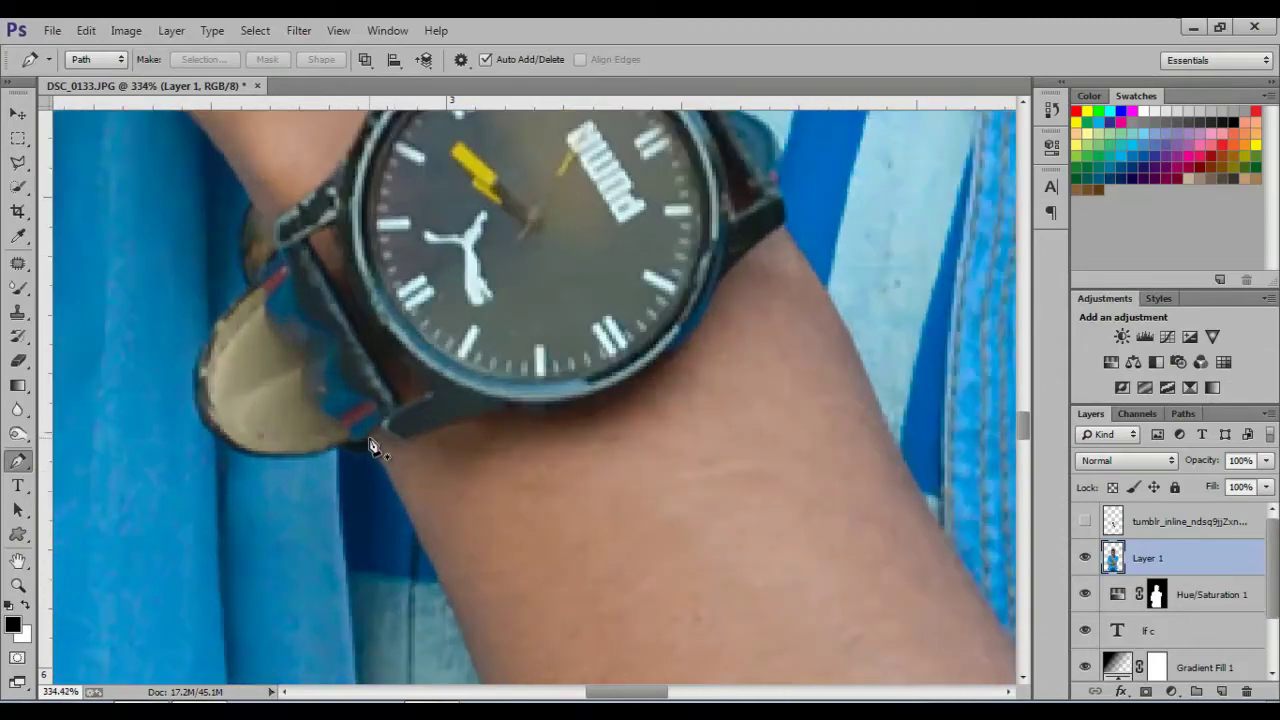
left_click(368, 438)
left_click_drag(397, 439, 409, 437)
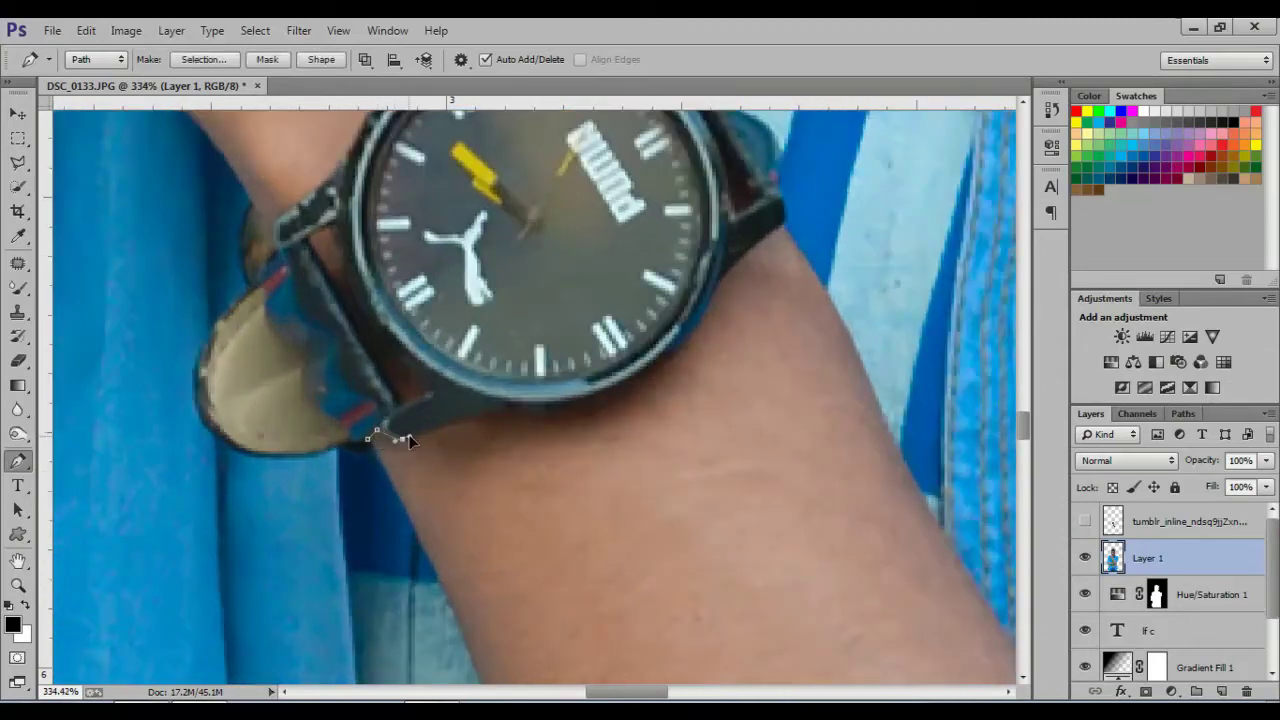
left_click_drag(478, 416, 512, 411)
left_click_drag(597, 407, 626, 397)
left_click_drag(700, 323, 754, 246)
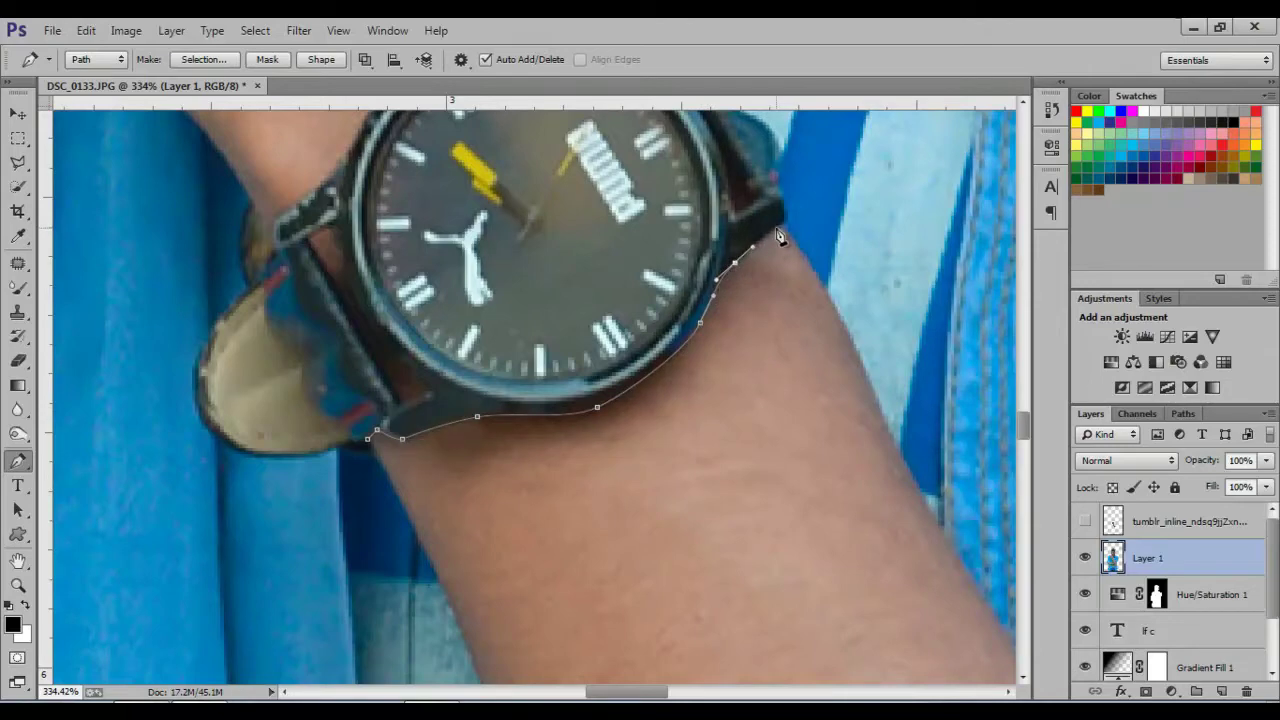
left_click(778, 228)
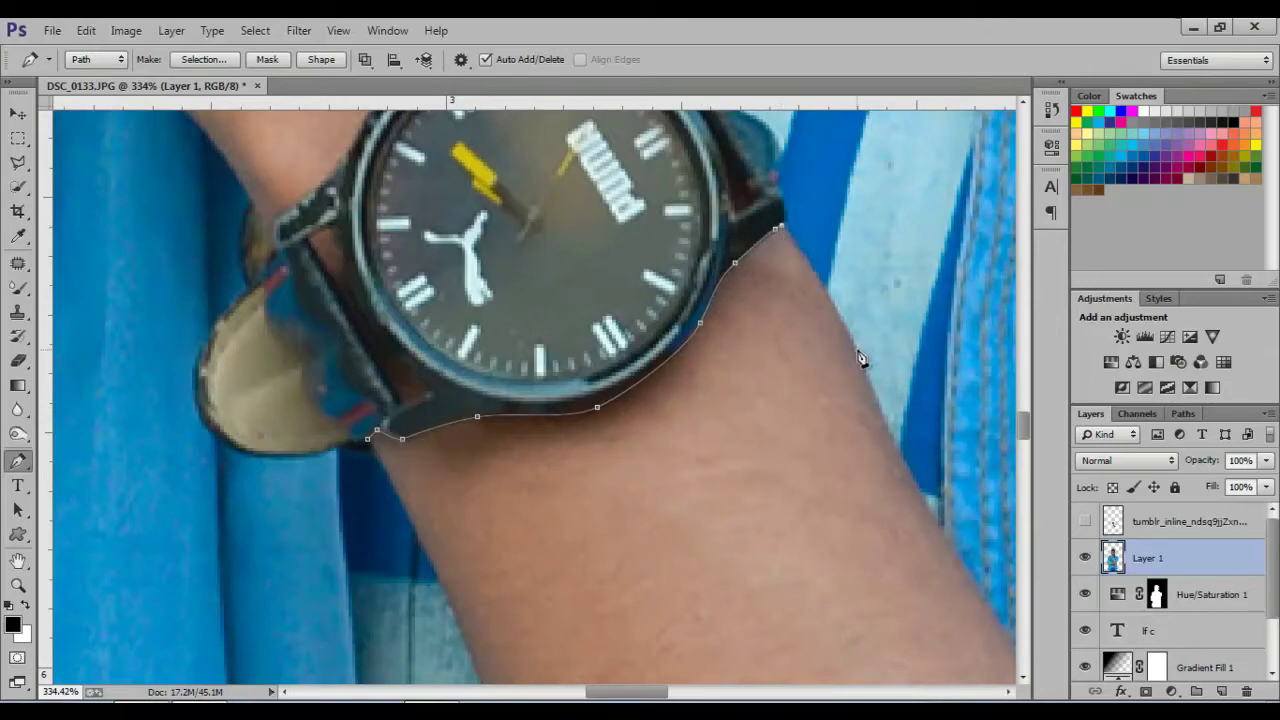
Step: Trace the path down one forearm edge to the elbow and sleeve fold
left_click_drag(890, 424, 610, 229)
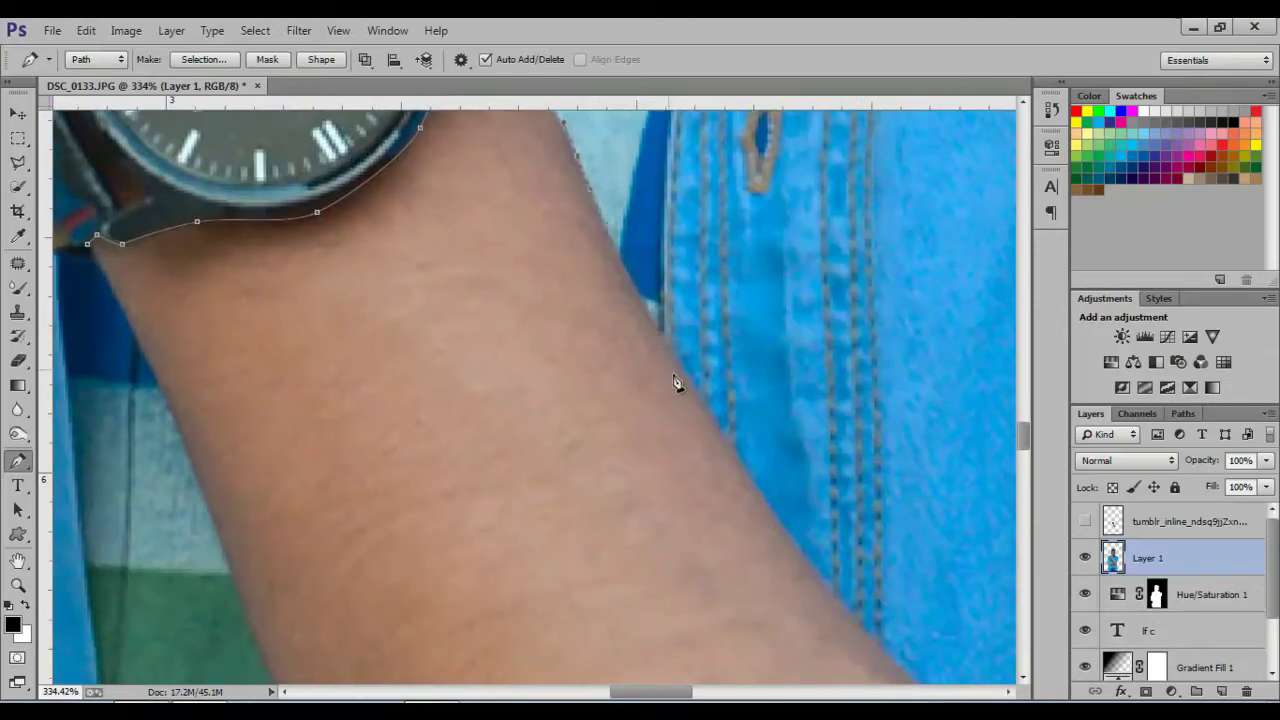
left_click_drag(691, 388, 723, 446)
left_click_drag(851, 543, 531, 251)
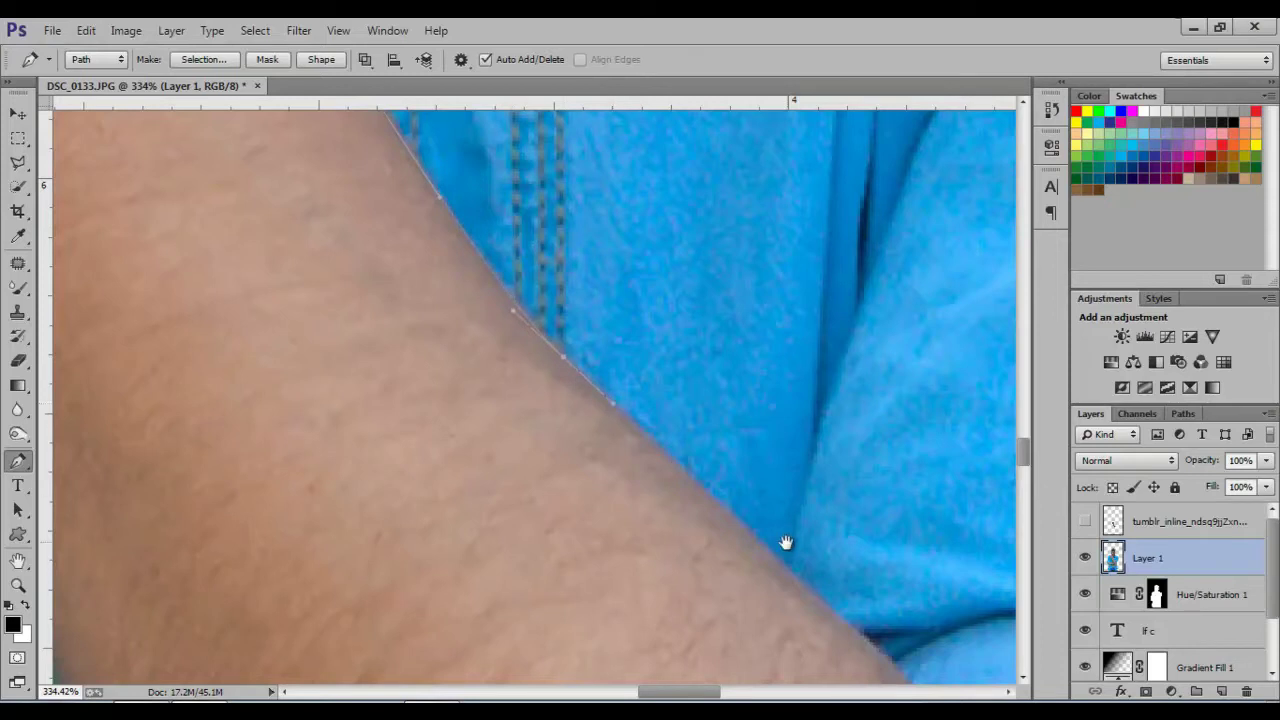
left_click_drag(786, 540, 538, 302)
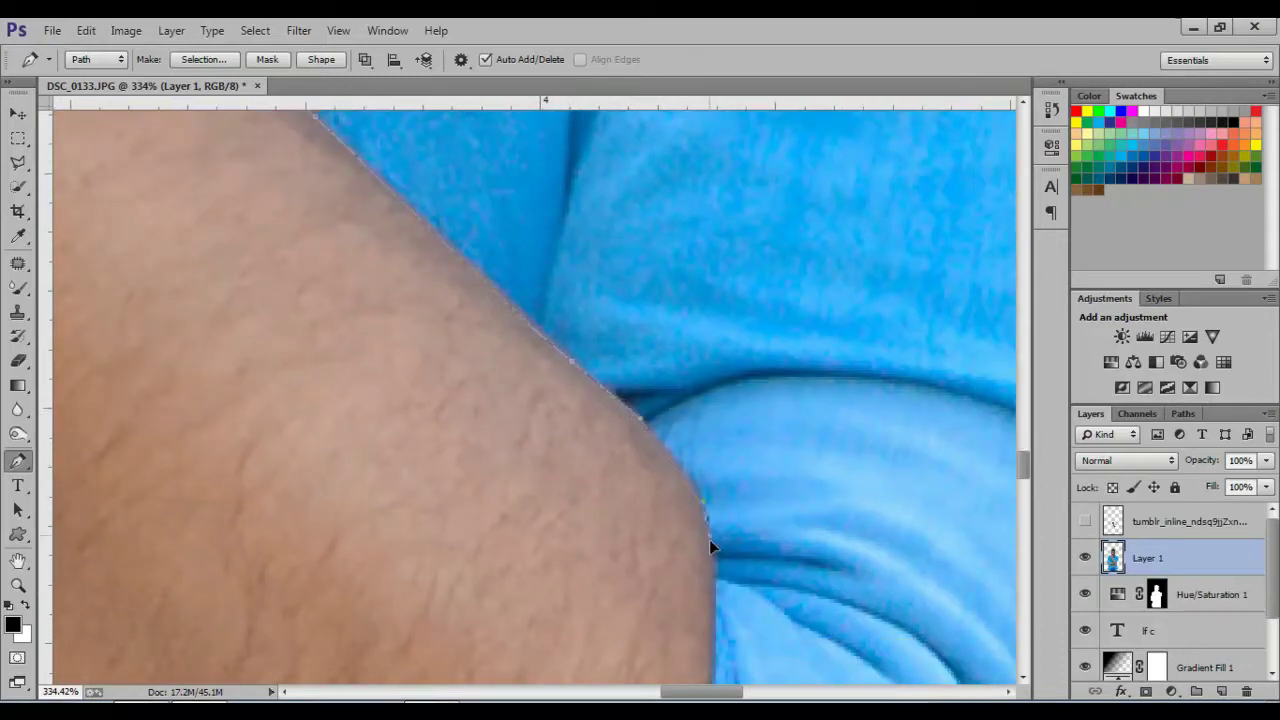
left_click_drag(712, 564, 682, 295)
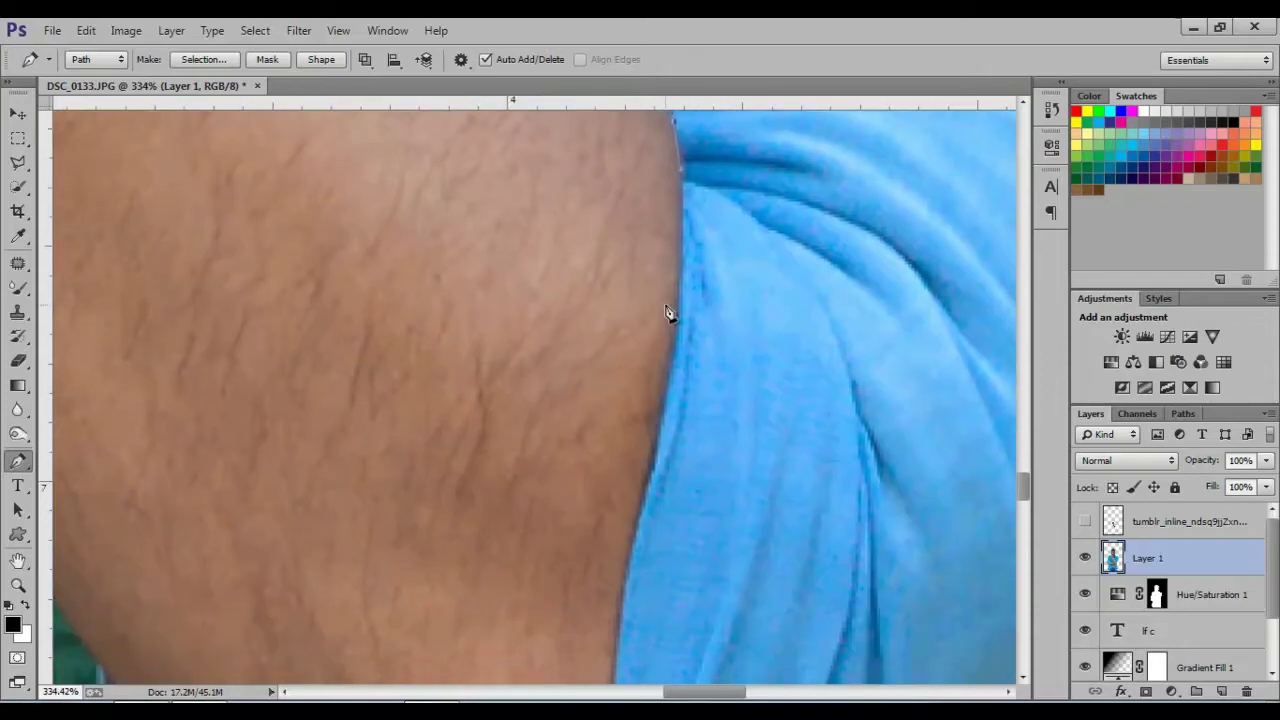
left_click(680, 289)
left_click_drag(672, 430, 691, 186)
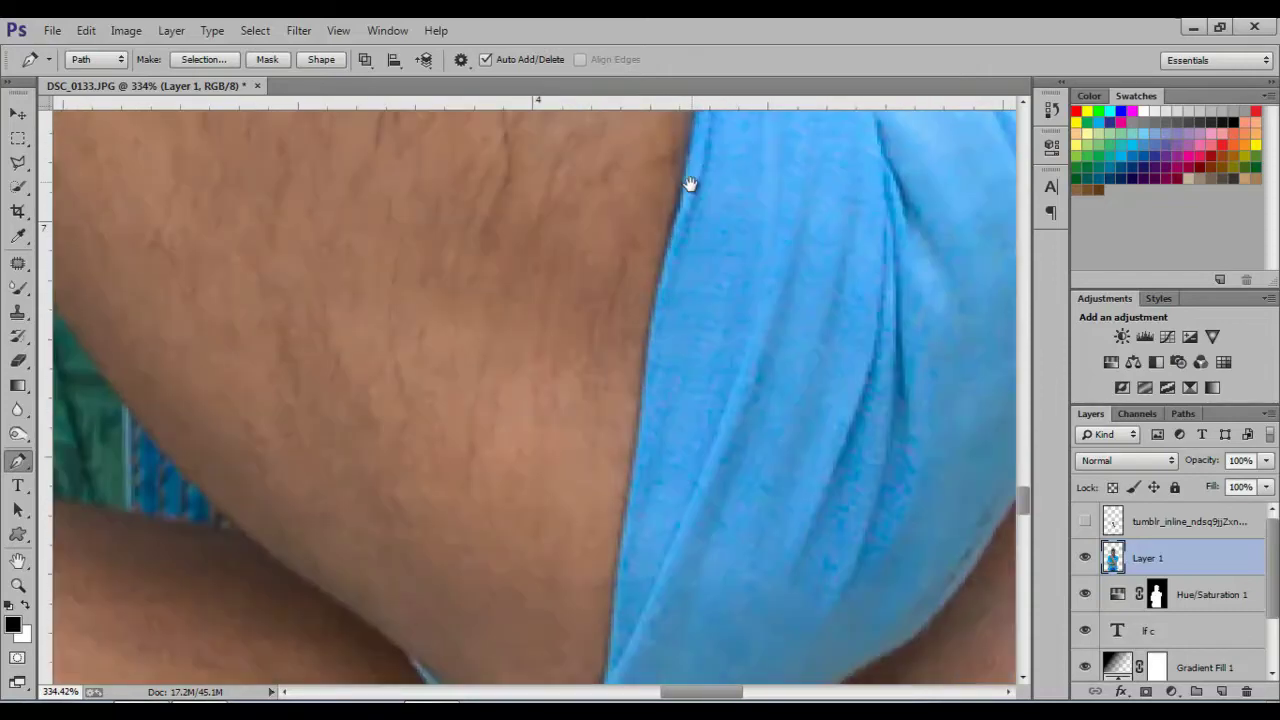
left_click(677, 206)
left_click(662, 260)
left_click_drag(634, 409, 654, 159)
left_click(643, 284)
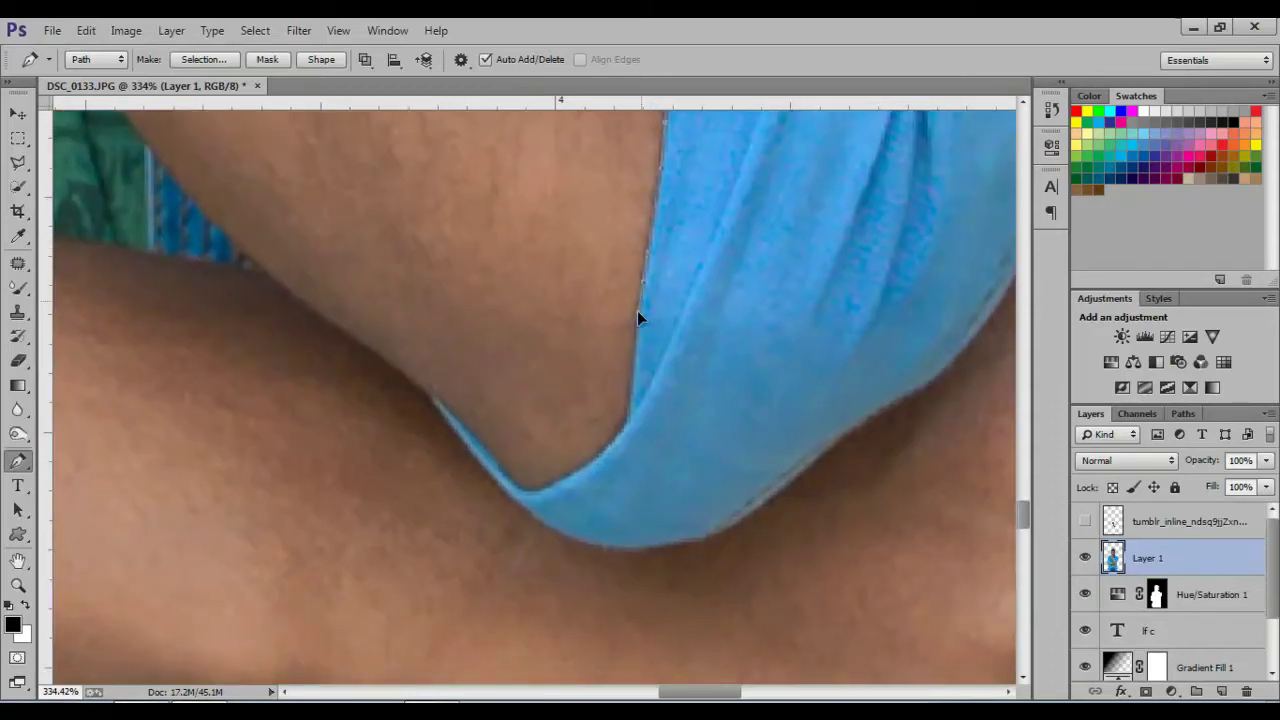
left_click(637, 321)
left_click(627, 415)
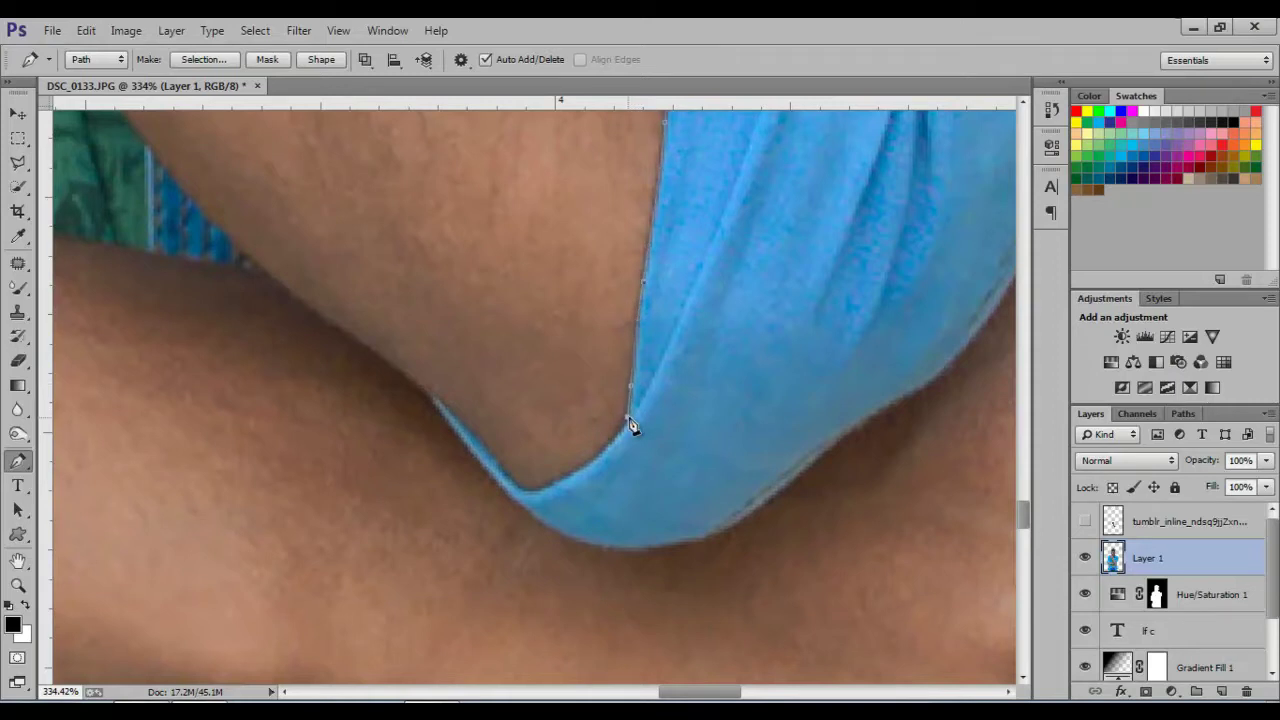
left_click(594, 461)
Step: Continue the path up the other forearm edge, redoing misplaced anchors
left_click(494, 460)
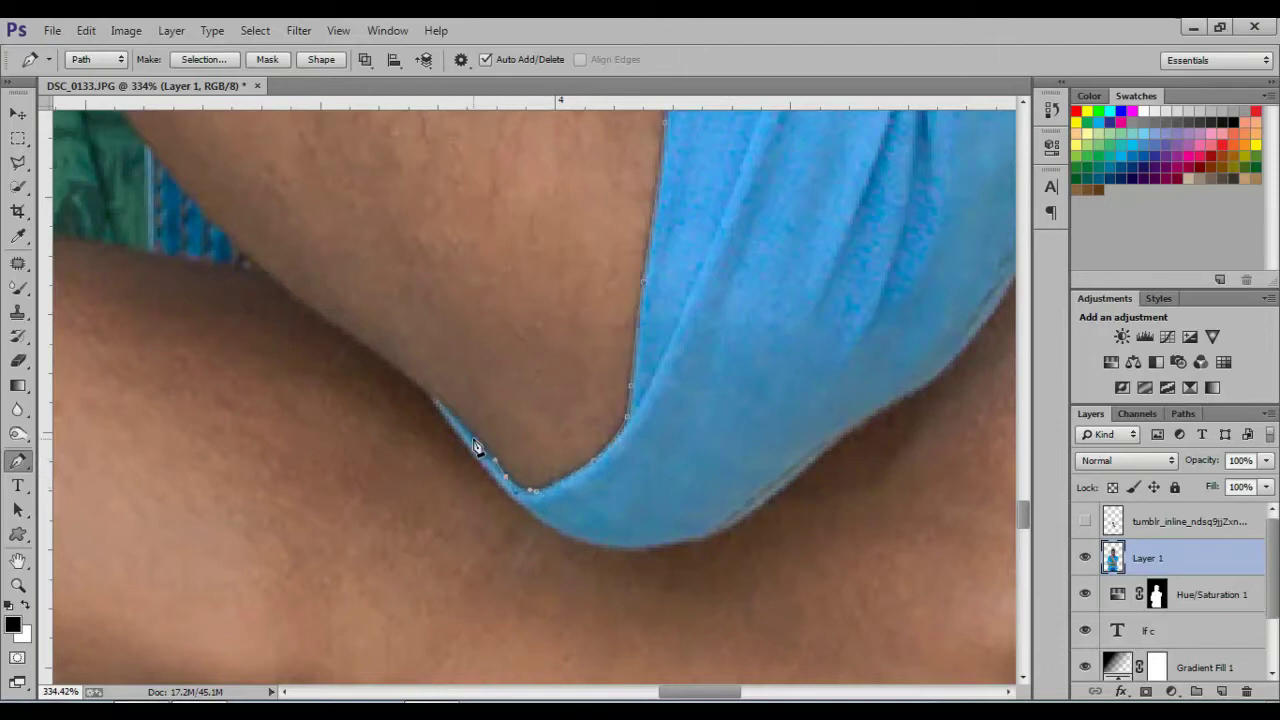
left_click(441, 400)
mouse_move(405, 376)
left_mouse_down()
mouse_move(389, 366)
mouse_move(734, 549)
left_mouse_up()
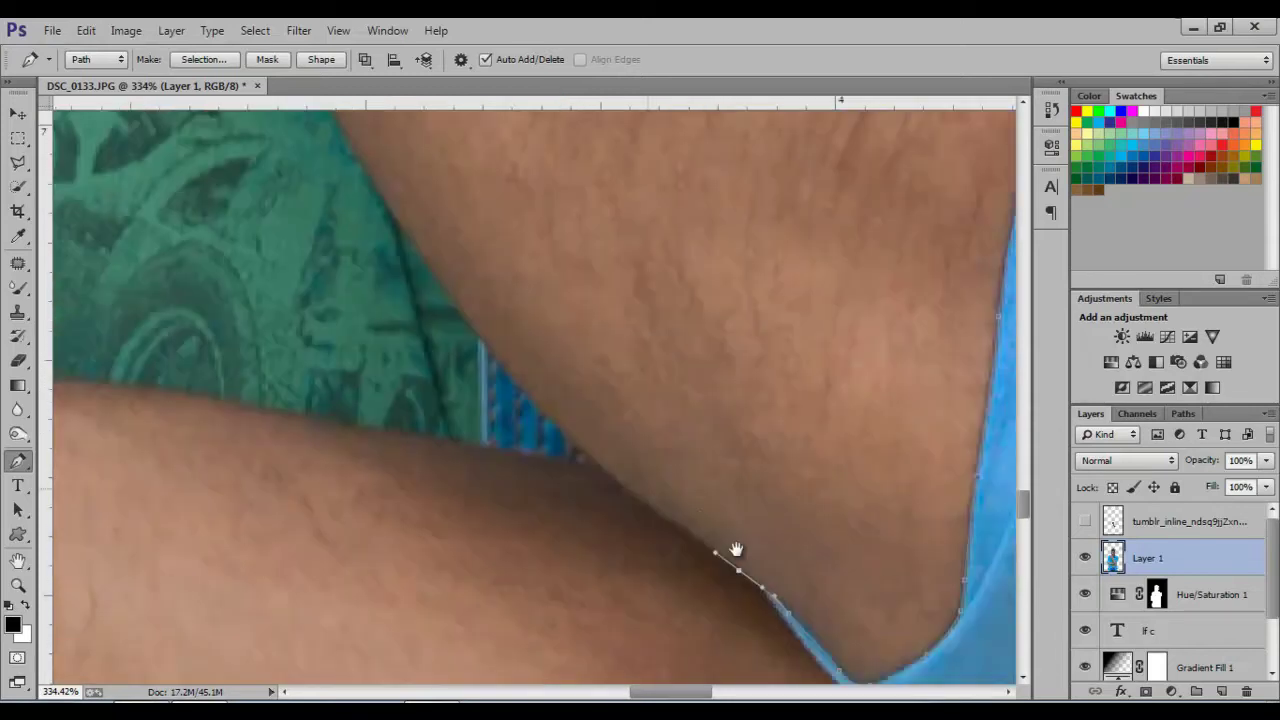
left_click(672, 529)
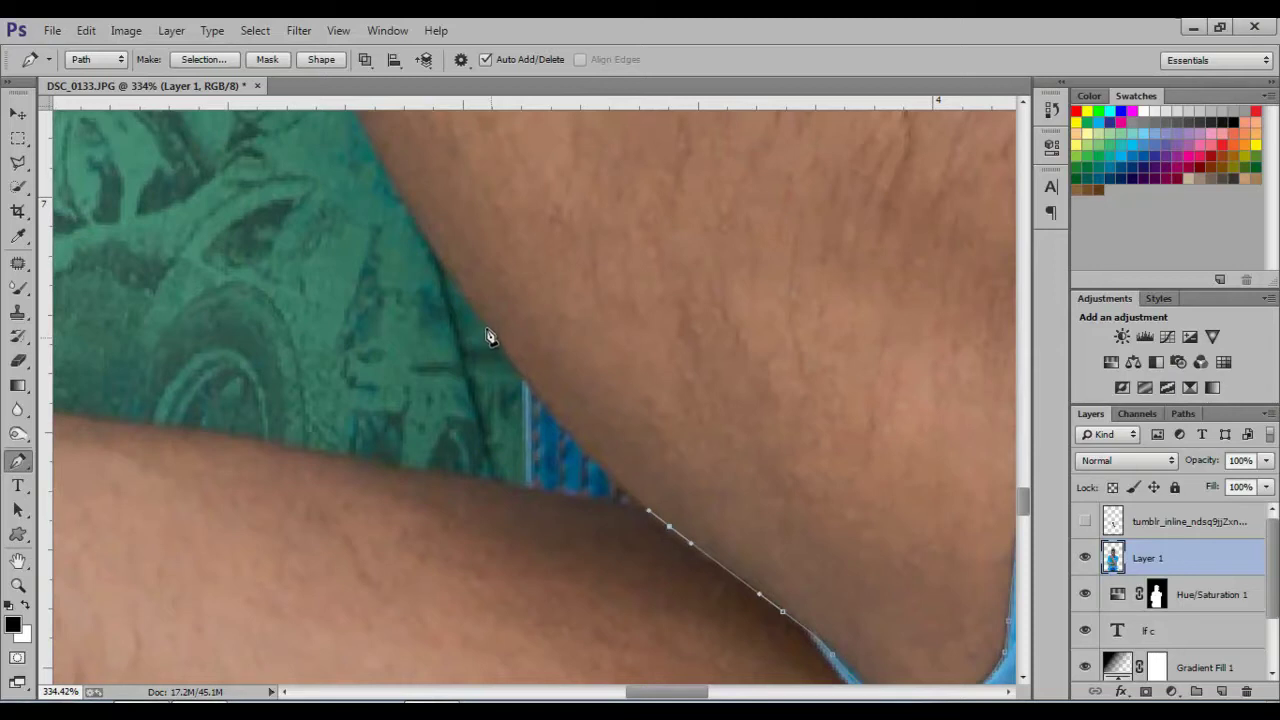
left_click_drag(491, 338, 476, 317)
key("ctrl+alt+z")
key("ctrl+alt+z")
left_click_drag(505, 357, 472, 309)
key("ctrl+alt+z")
mouse_move(571, 436)
left_mouse_down()
mouse_move(538, 400)
mouse_move(606, 539)
left_mouse_up()
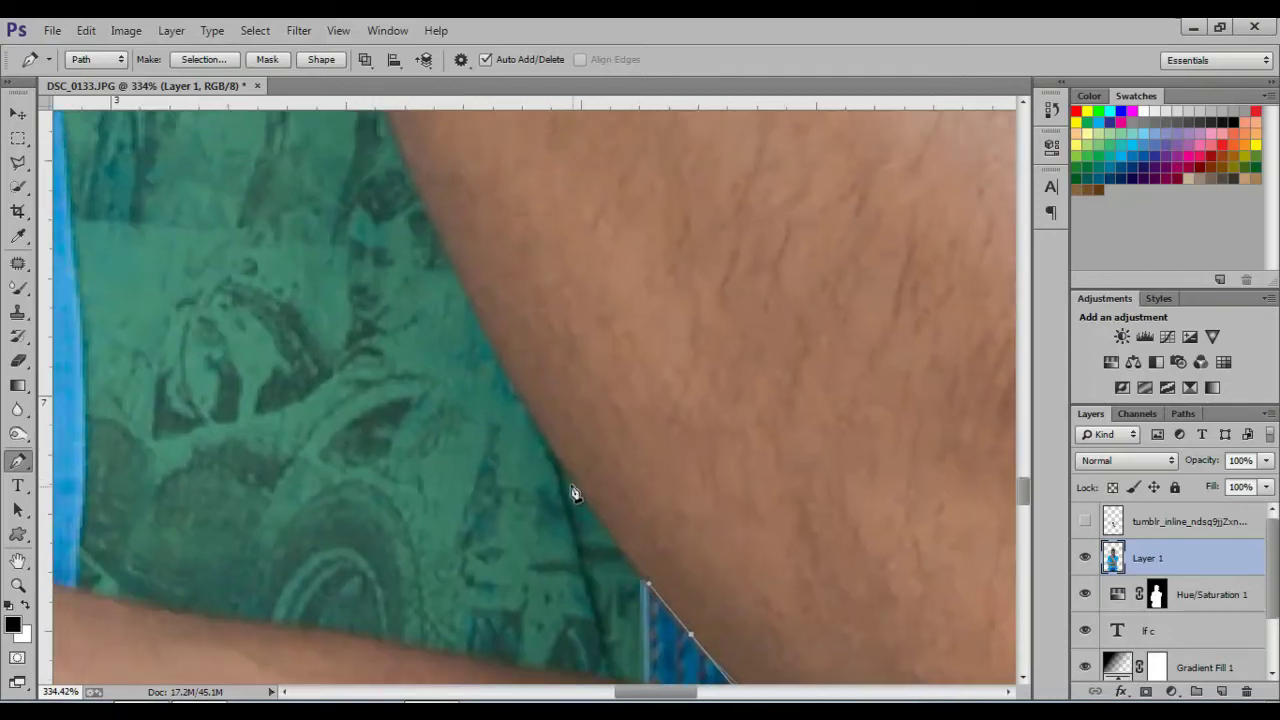
left_click_drag(534, 418, 491, 346)
left_click_drag(471, 300, 594, 608)
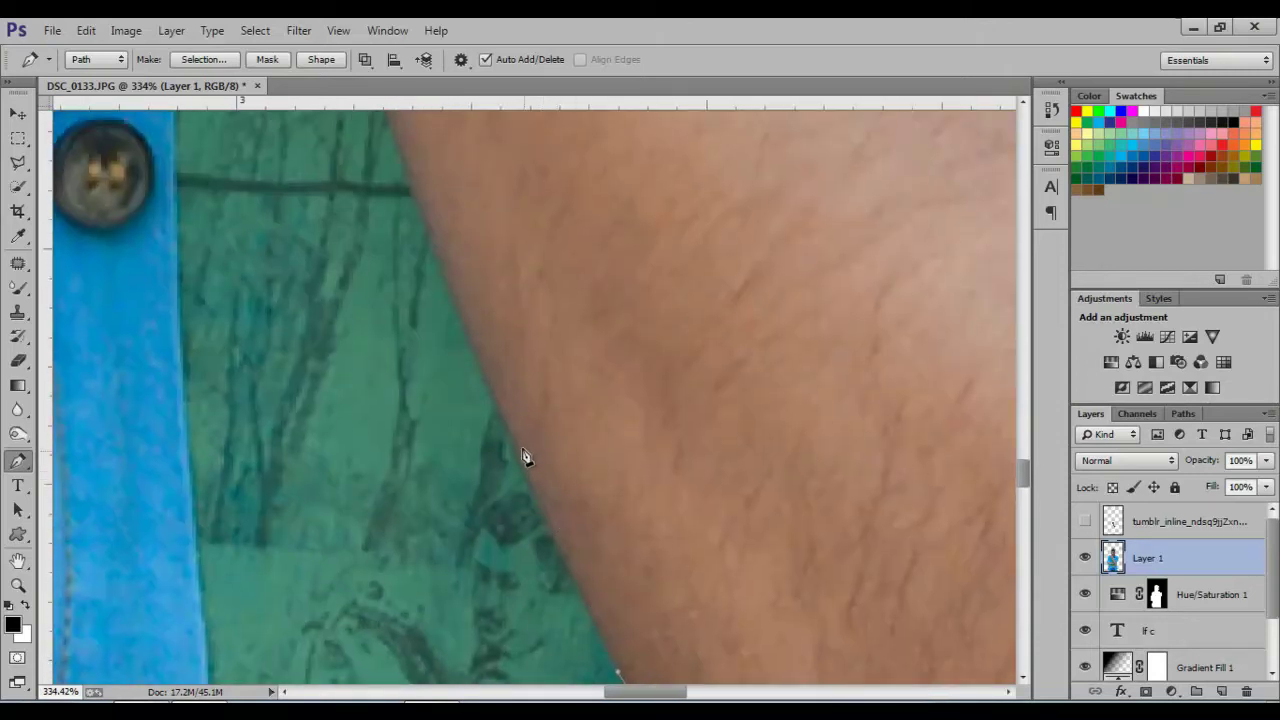
mouse_move(508, 441)
left_mouse_down()
mouse_move(494, 402)
mouse_move(509, 540)
mouse_move(547, 628)
left_mouse_up()
left_click_drag(433, 309, 423, 286)
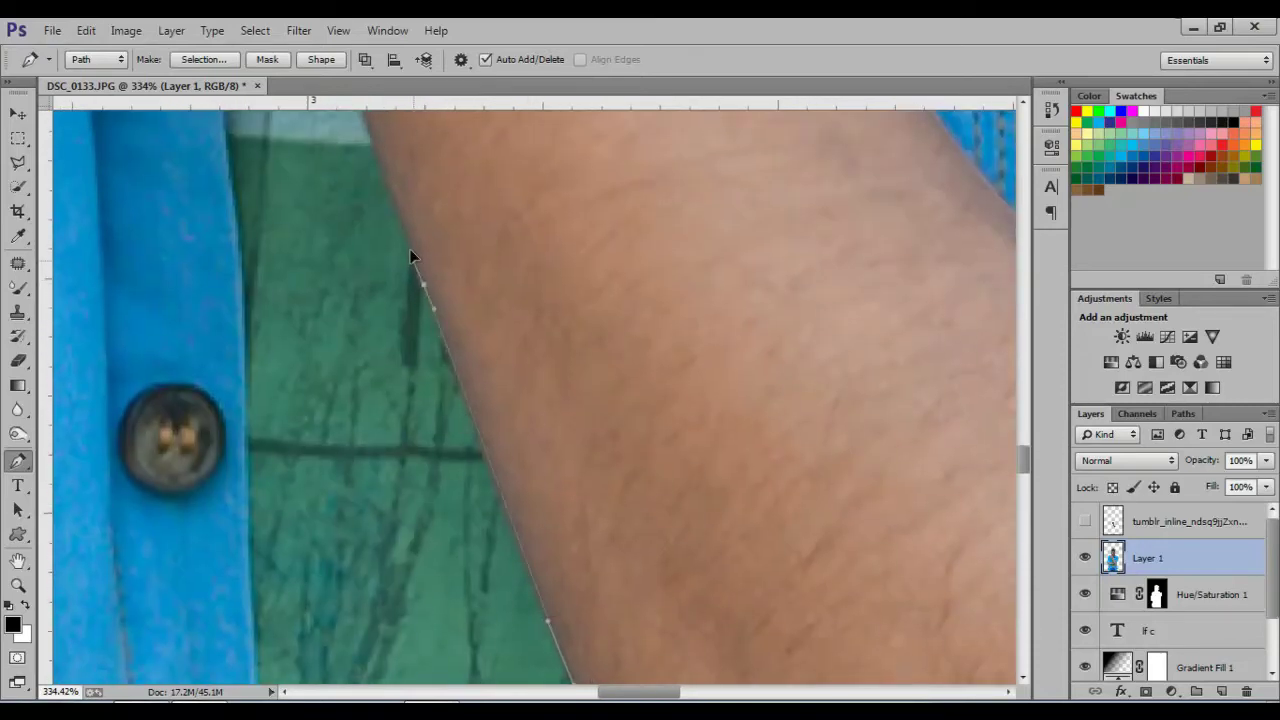
Step: Close the forearm path back at its starting point beneath the watch
left_click_drag(395, 203, 475, 480)
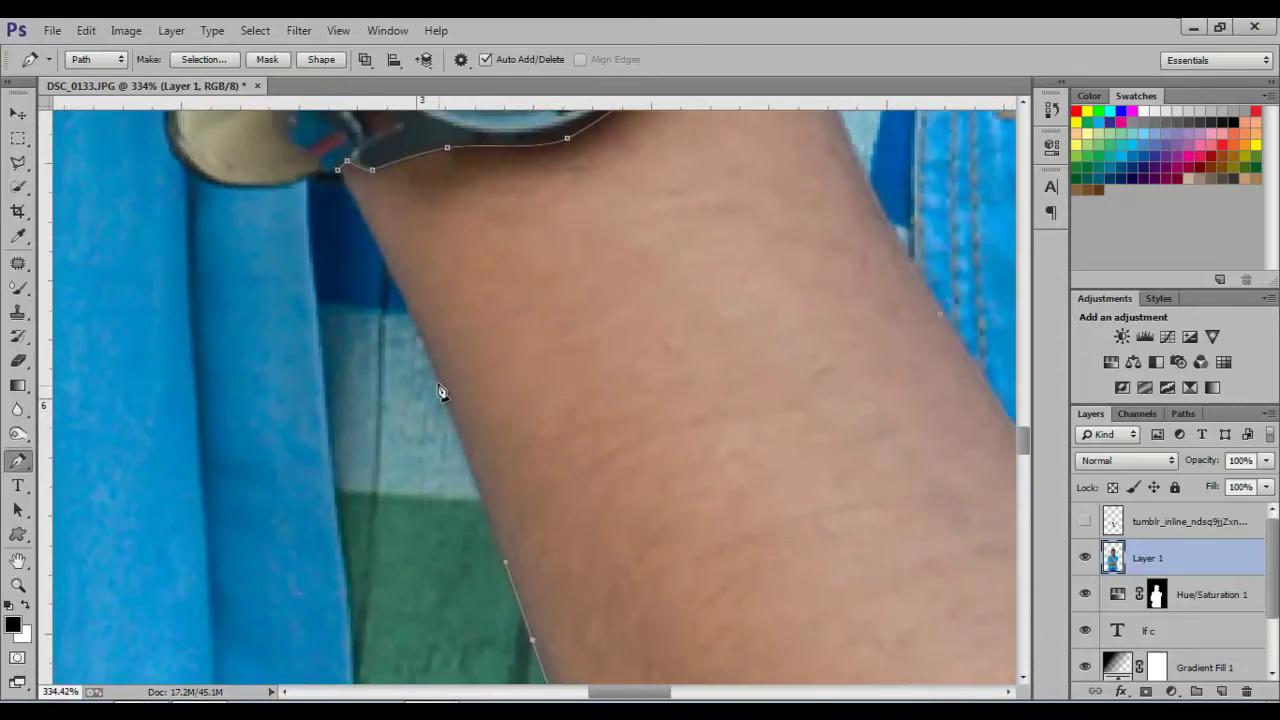
left_click_drag(403, 292, 574, 549)
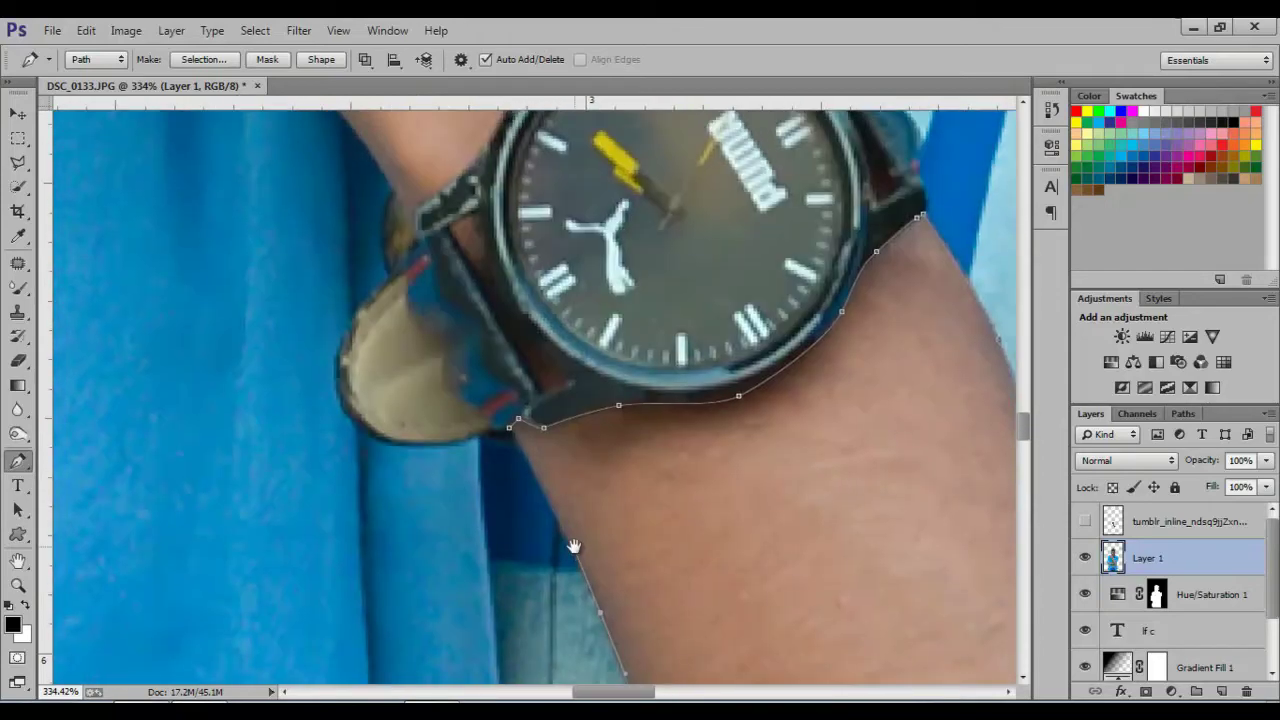
left_click(542, 490)
left_click(529, 461)
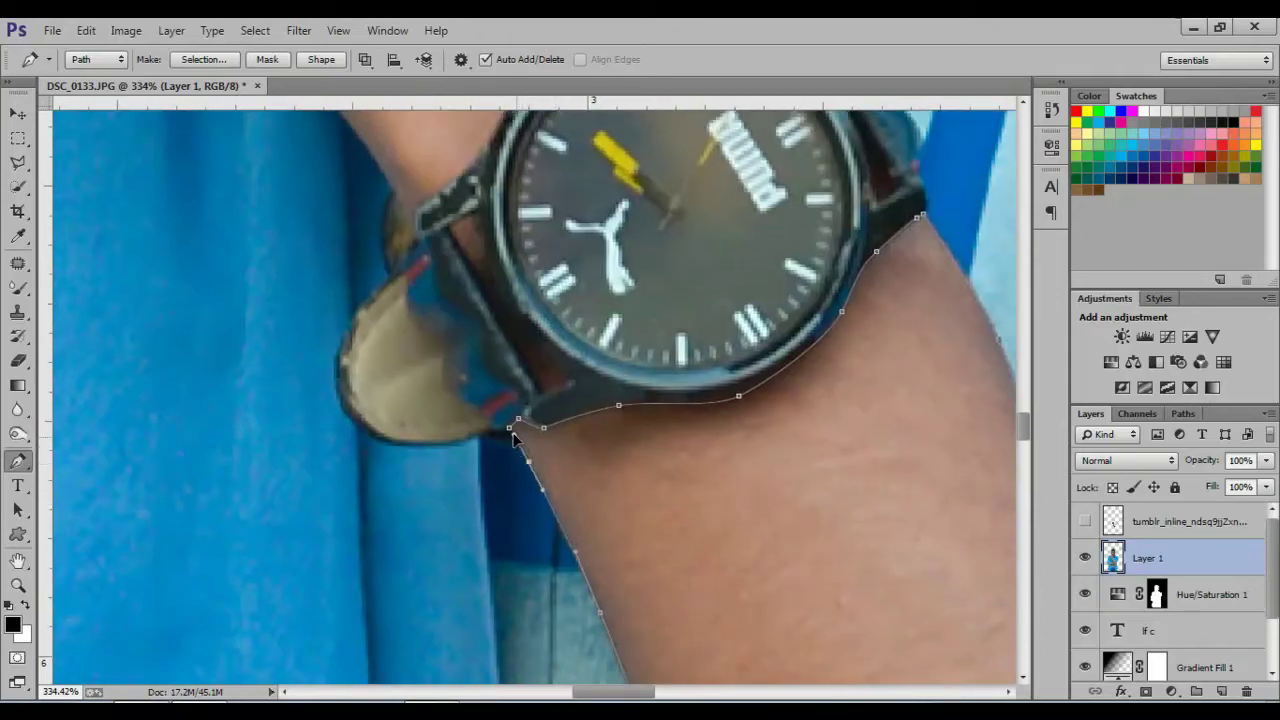
right_click(556, 495)
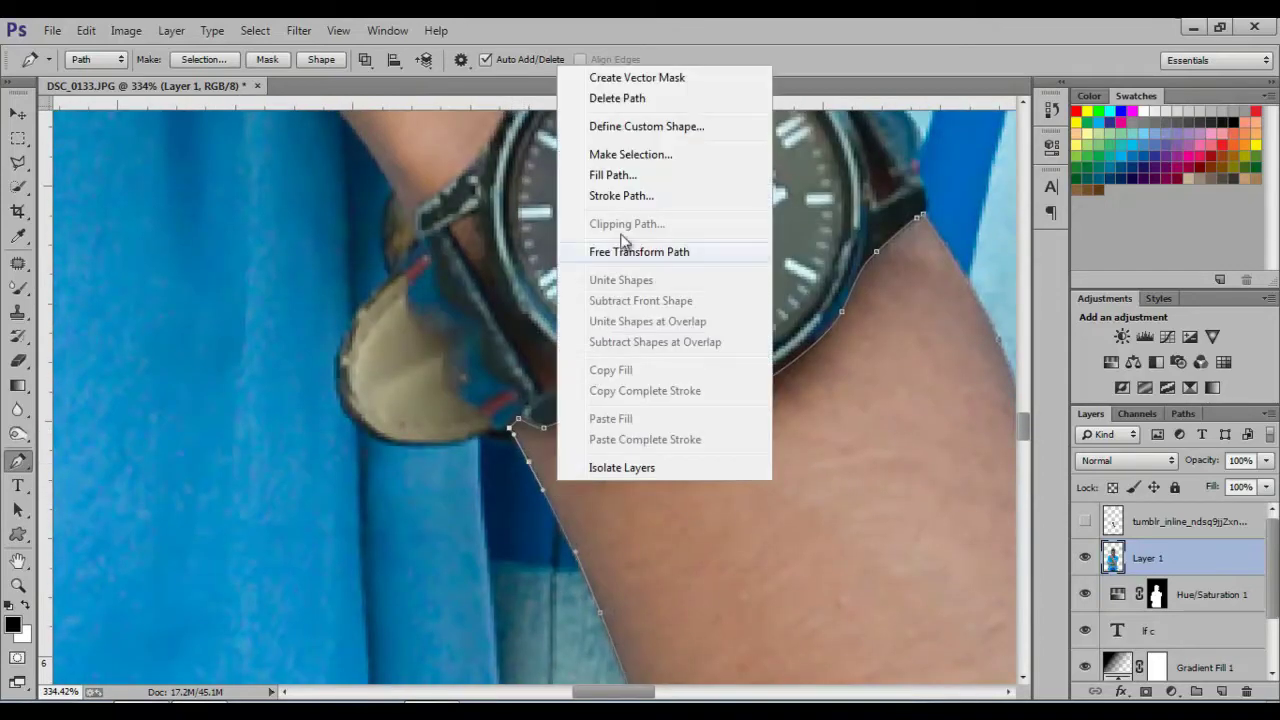
Step: Convert the forearm path to a selection, copy it to Layer 2, and show the tattoo layer
left_click(630, 153)
left_click(752, 210)
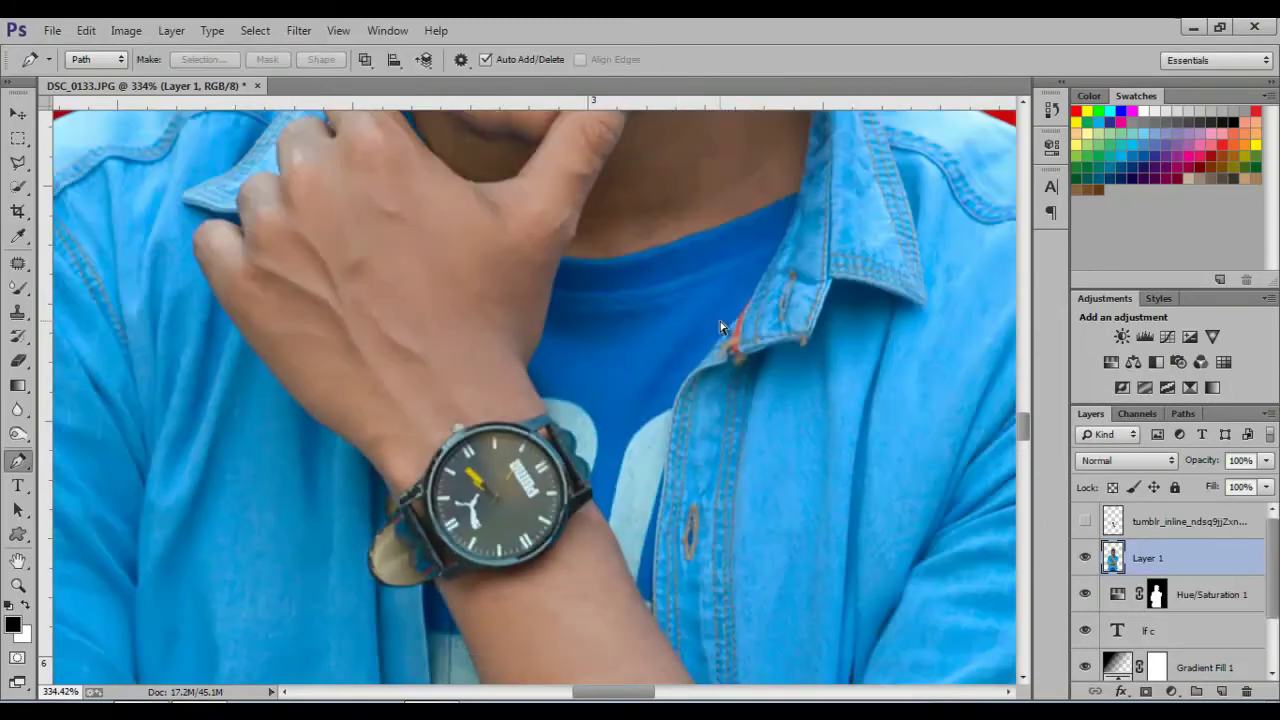
key("ctrl+0")
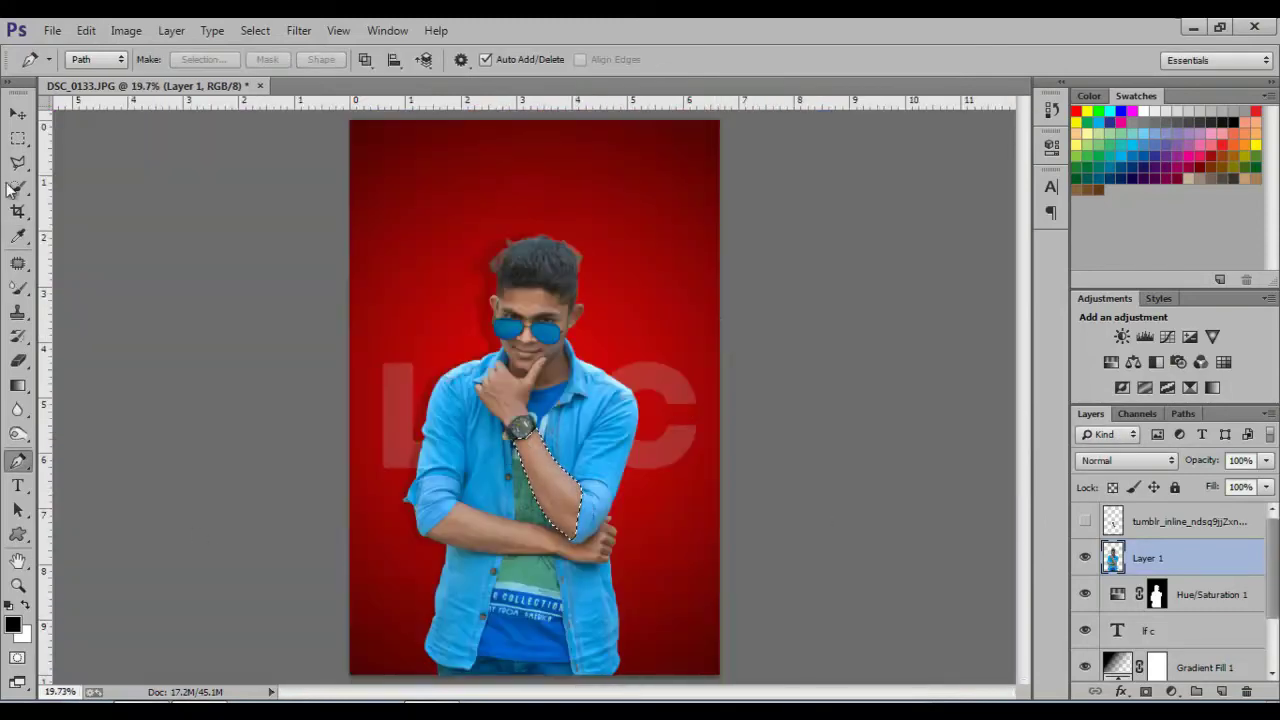
key("ctrl+j")
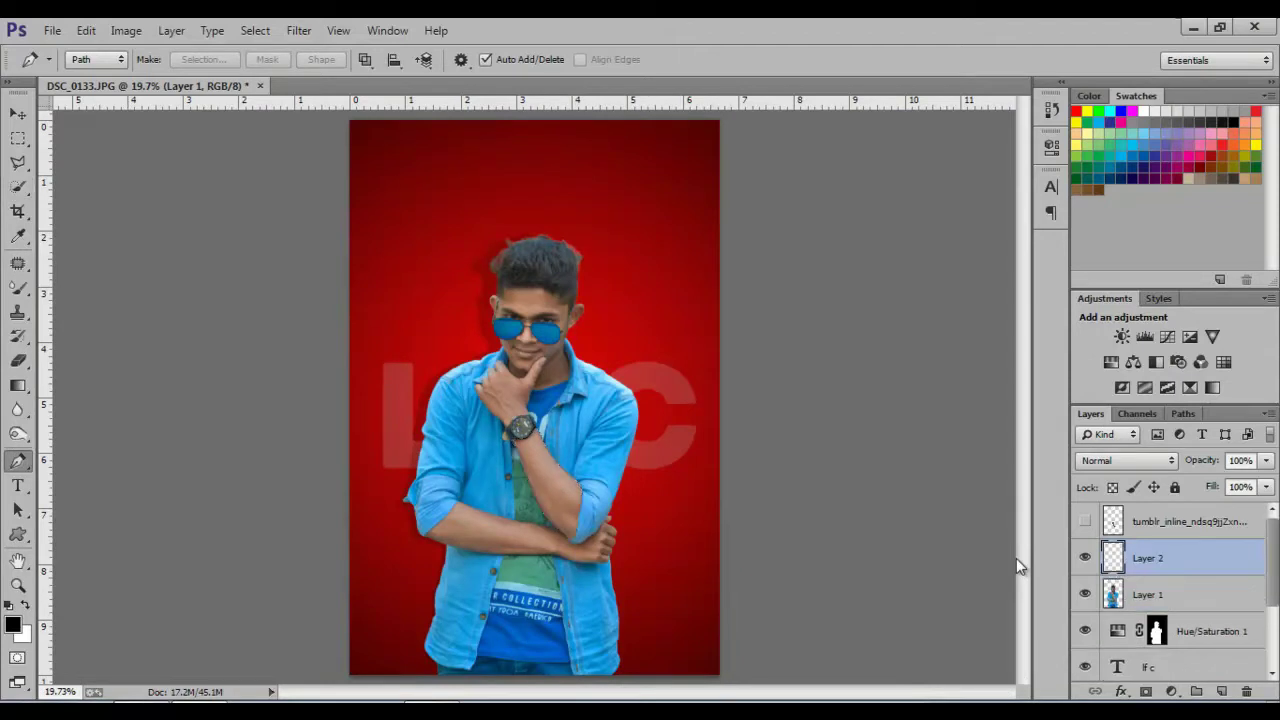
left_click(1085, 521)
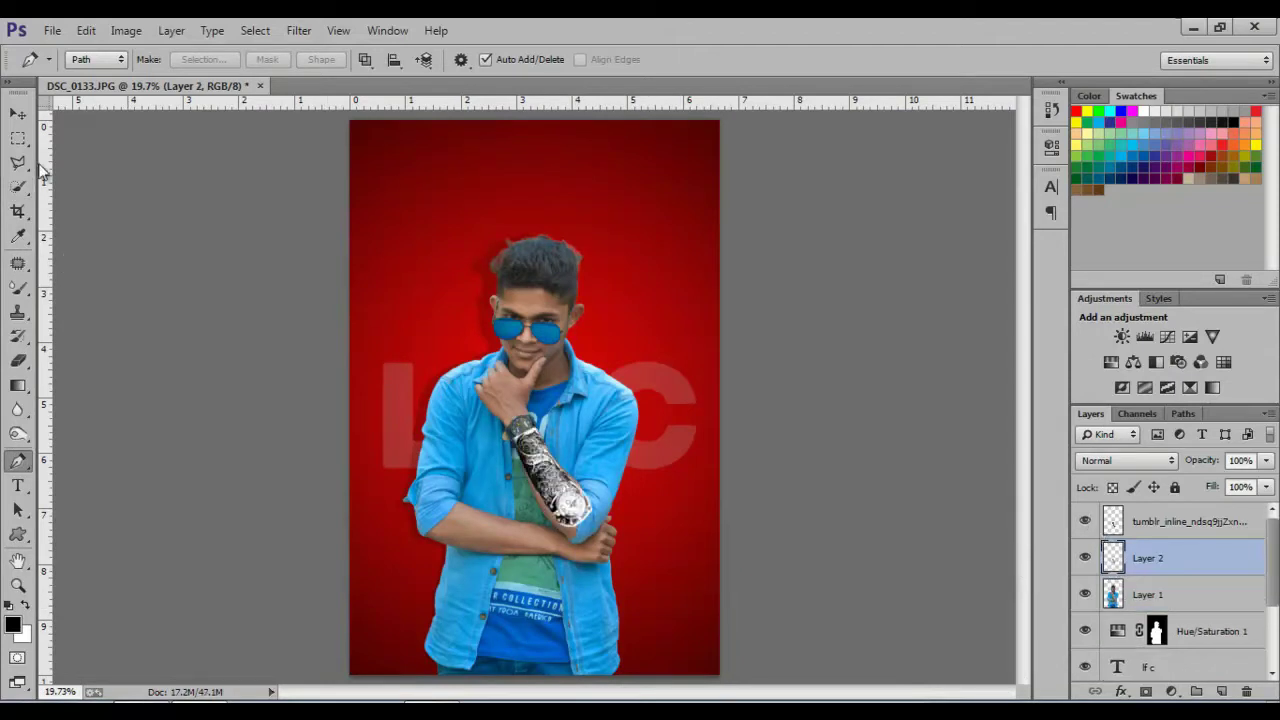
Step: Clip the tumblr tattoo layer to the forearm layer as a clipping mask
key("v")
left_click(1140, 522)
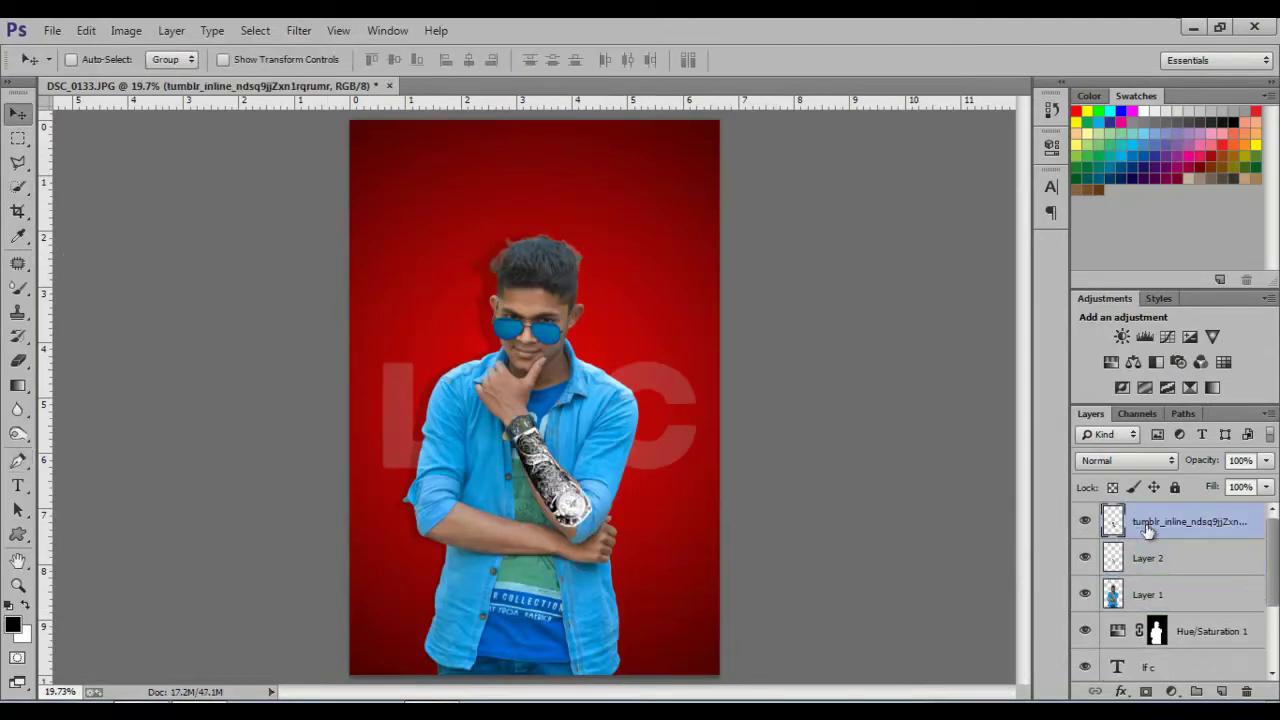
right_click(1150, 530)
left_click(975, 352)
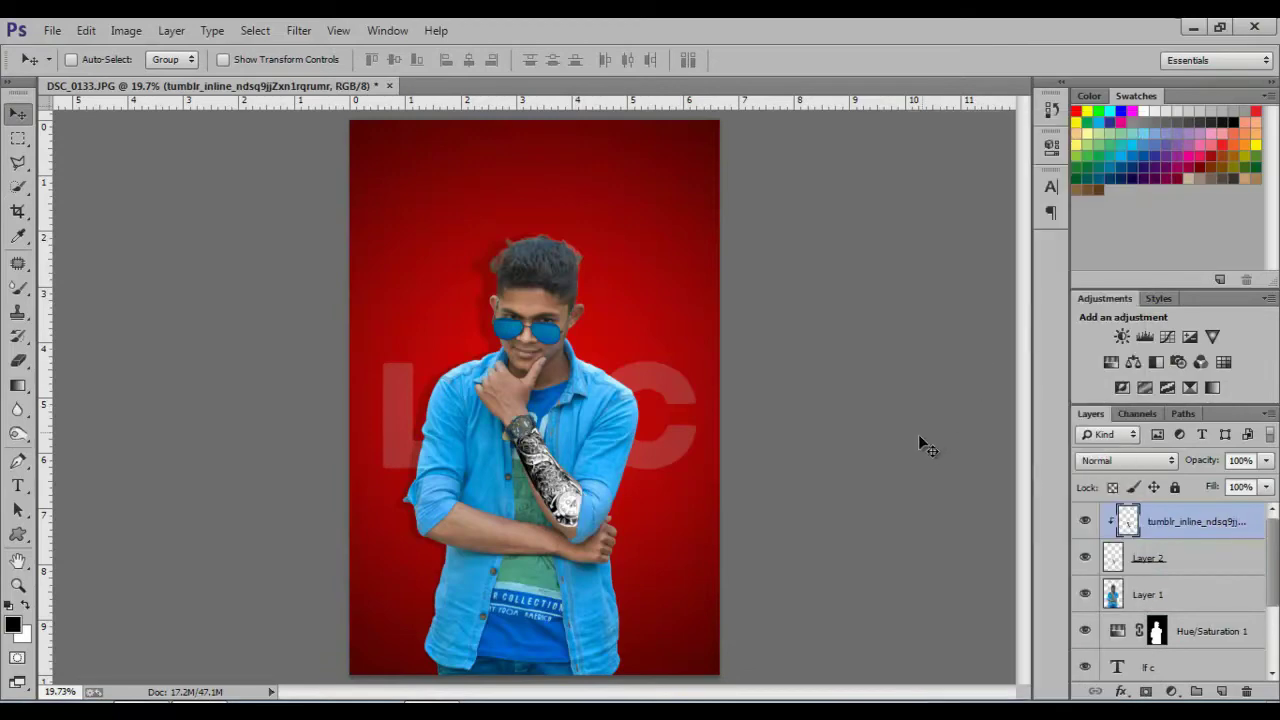
Step: Scale the tattoo up to about 133% so it covers the forearm
key("ctrl+t")
scroll(660, 510, "up", 2)
scroll(660, 510, "up", 2)
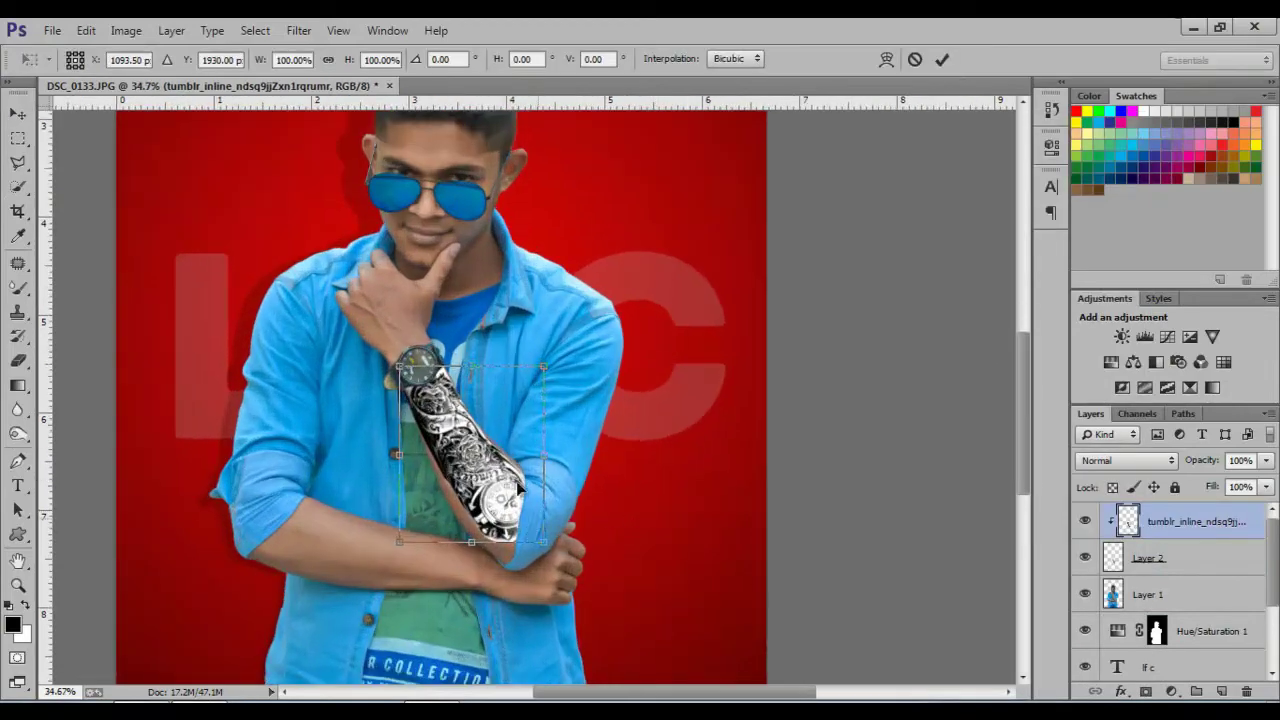
left_click_drag(546, 540, 566, 572)
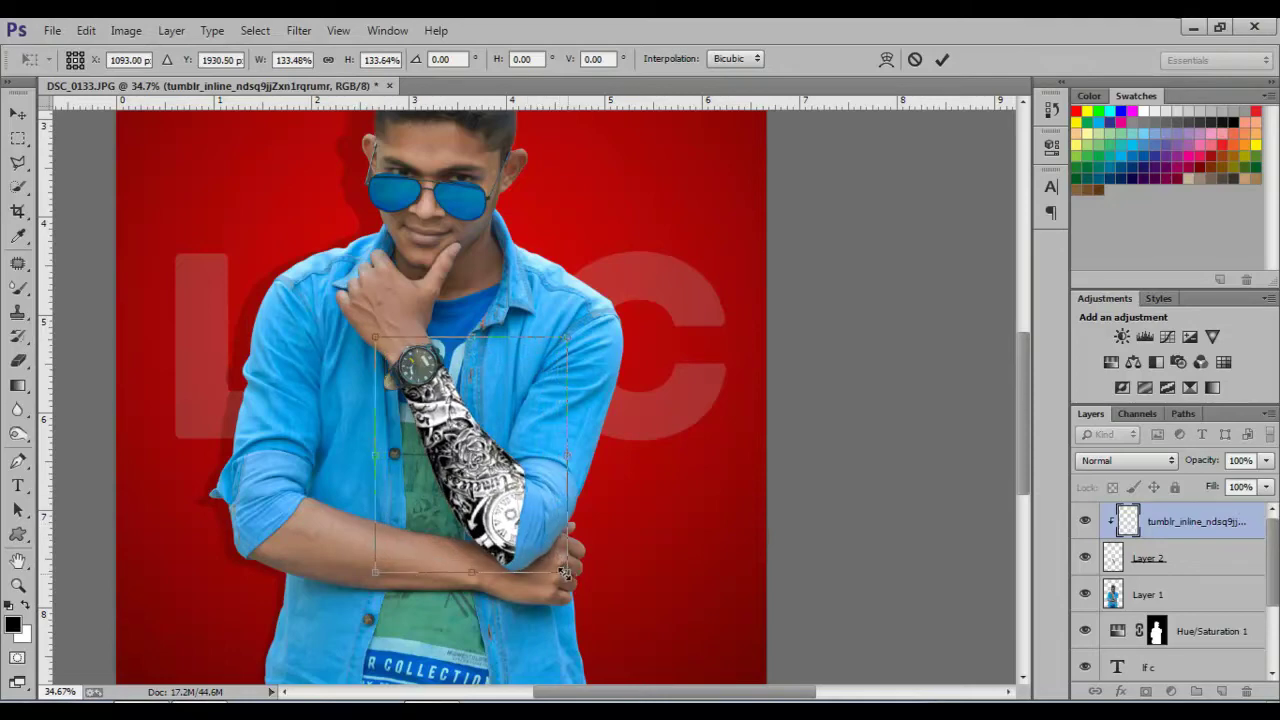
key("Return")
scroll(525, 450, "up", 2)
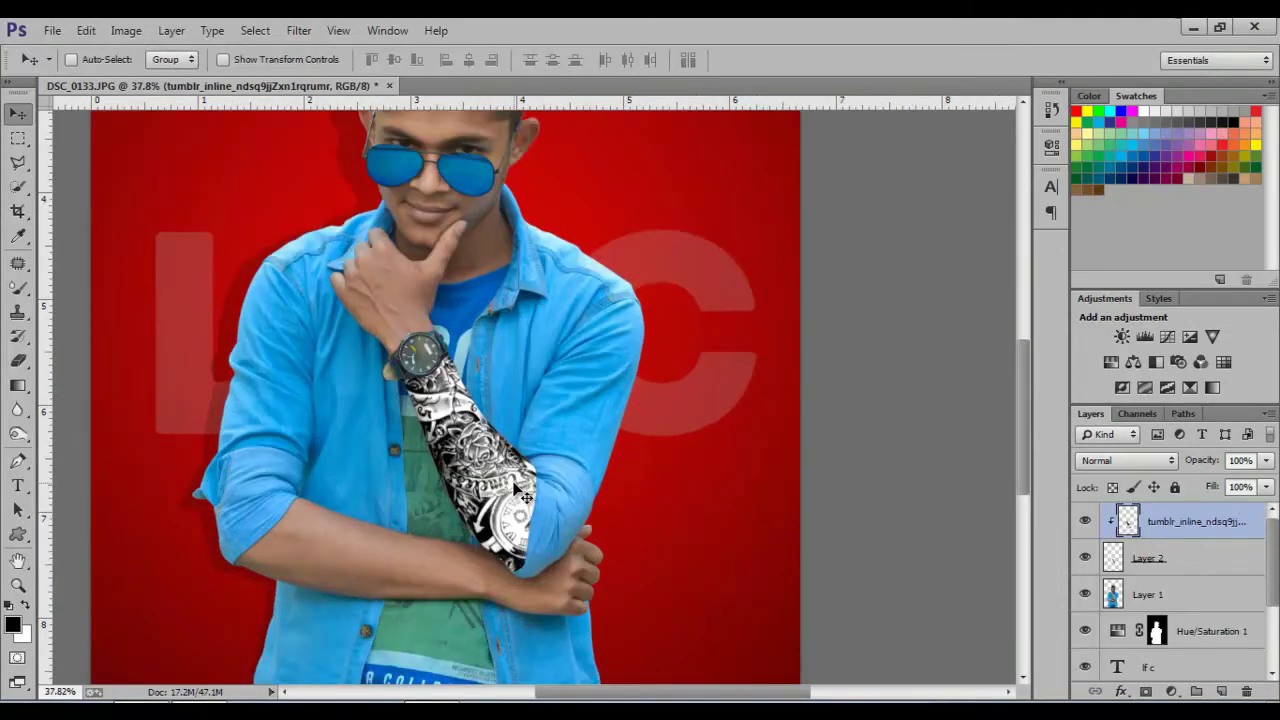
scroll(520, 430, "up", 2)
Step: Set the tattoo layer's blend mode to Multiply
left_click(1127, 460)
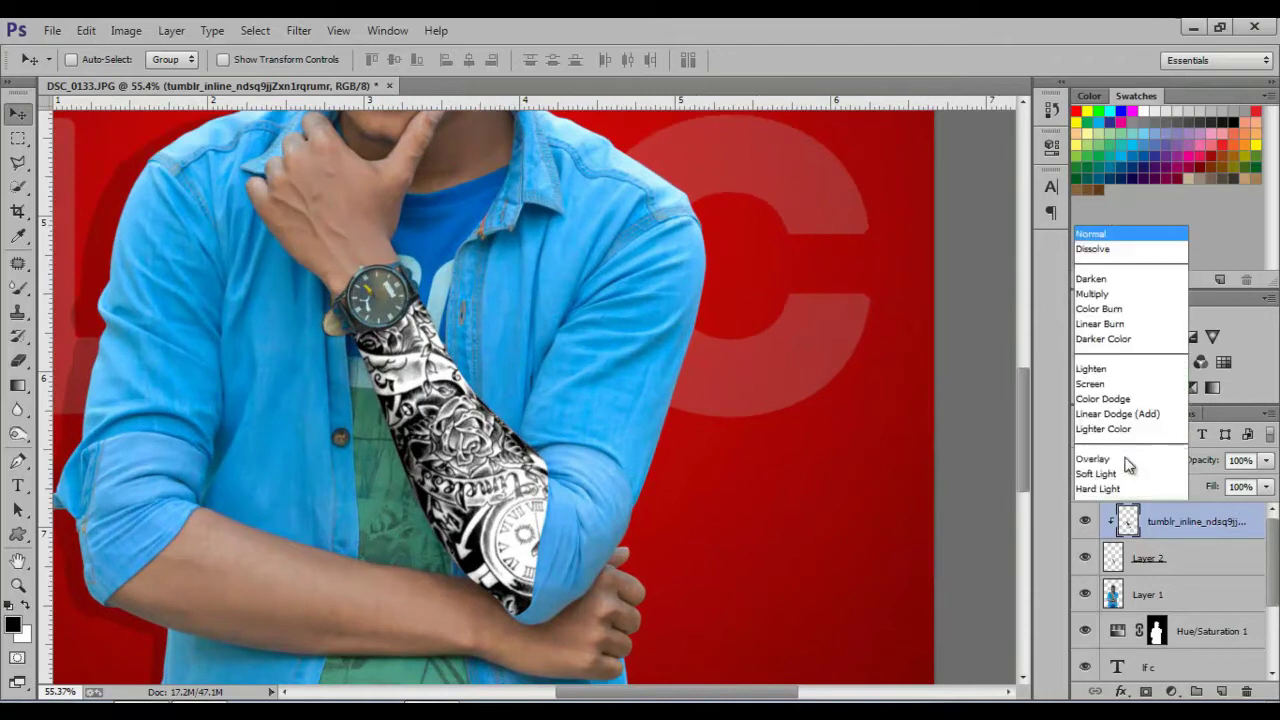
left_click(1092, 86)
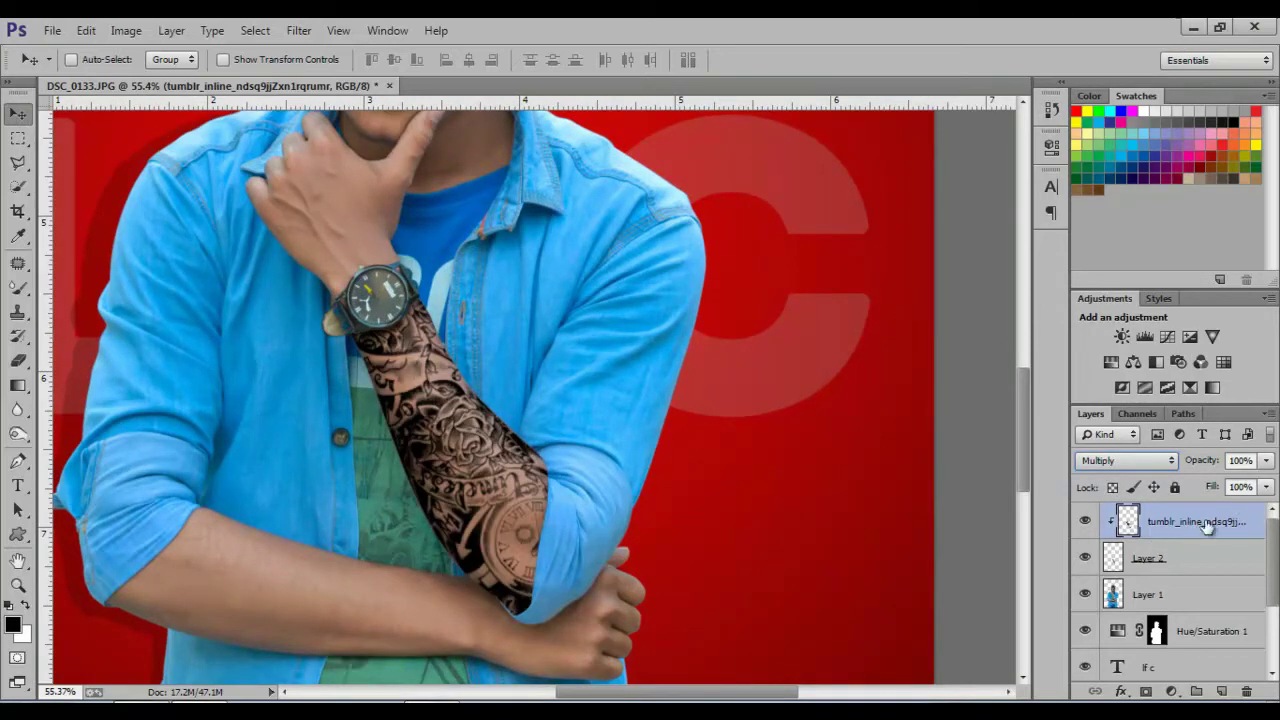
right_click(1240, 519)
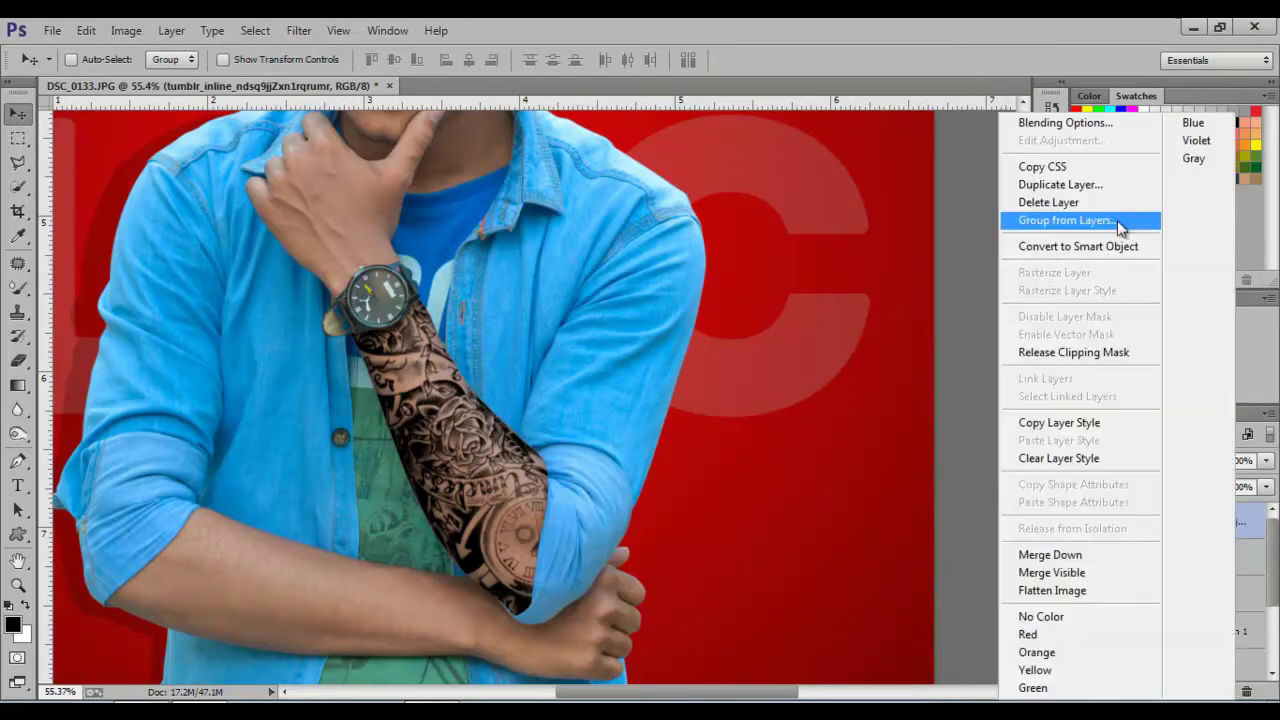
left_click(1095, 124)
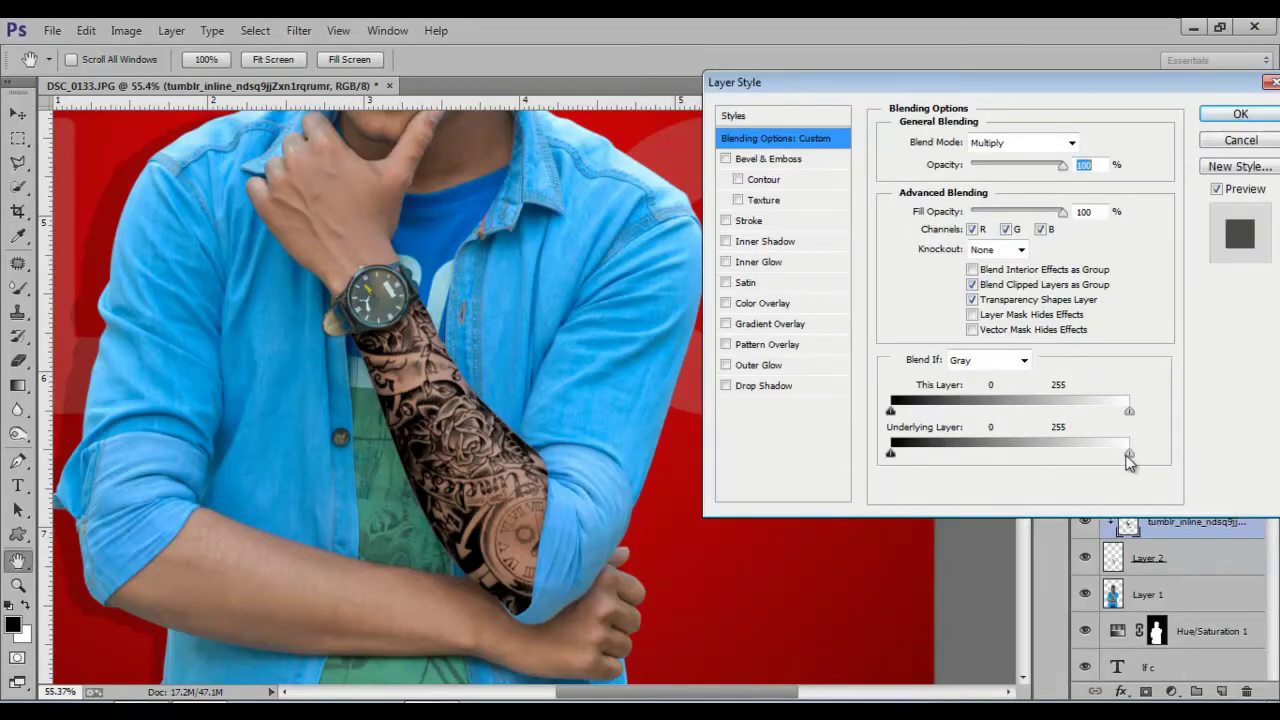
Step: Fade the tattoo with Underlying Layer Blend If sliders at 68/172
mouse_move(1126, 455)
left_mouse_down()
mouse_move(1000, 458)
mouse_move(1051, 459)
left_mouse_up()
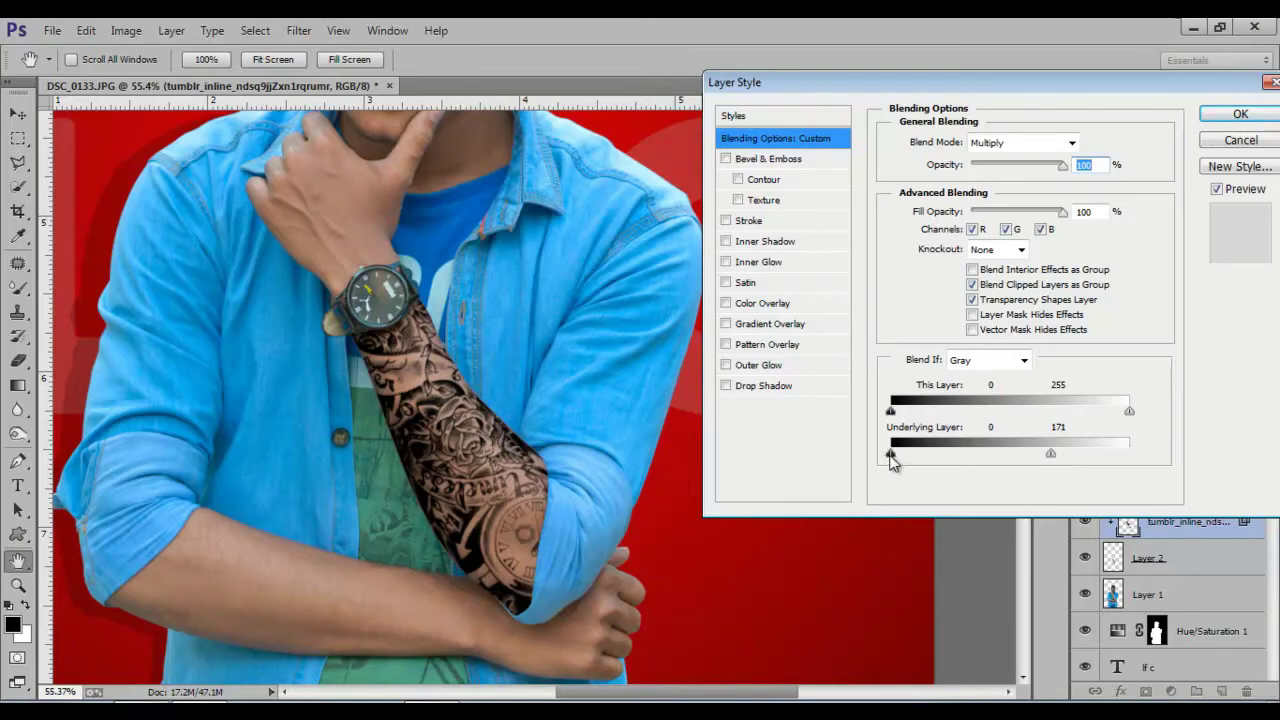
mouse_move(921, 459)
left_mouse_down()
mouse_move(973, 468)
mouse_move(963, 472)
left_mouse_up()
left_click_drag(1052, 462, 1052, 466)
left_click(1240, 116)
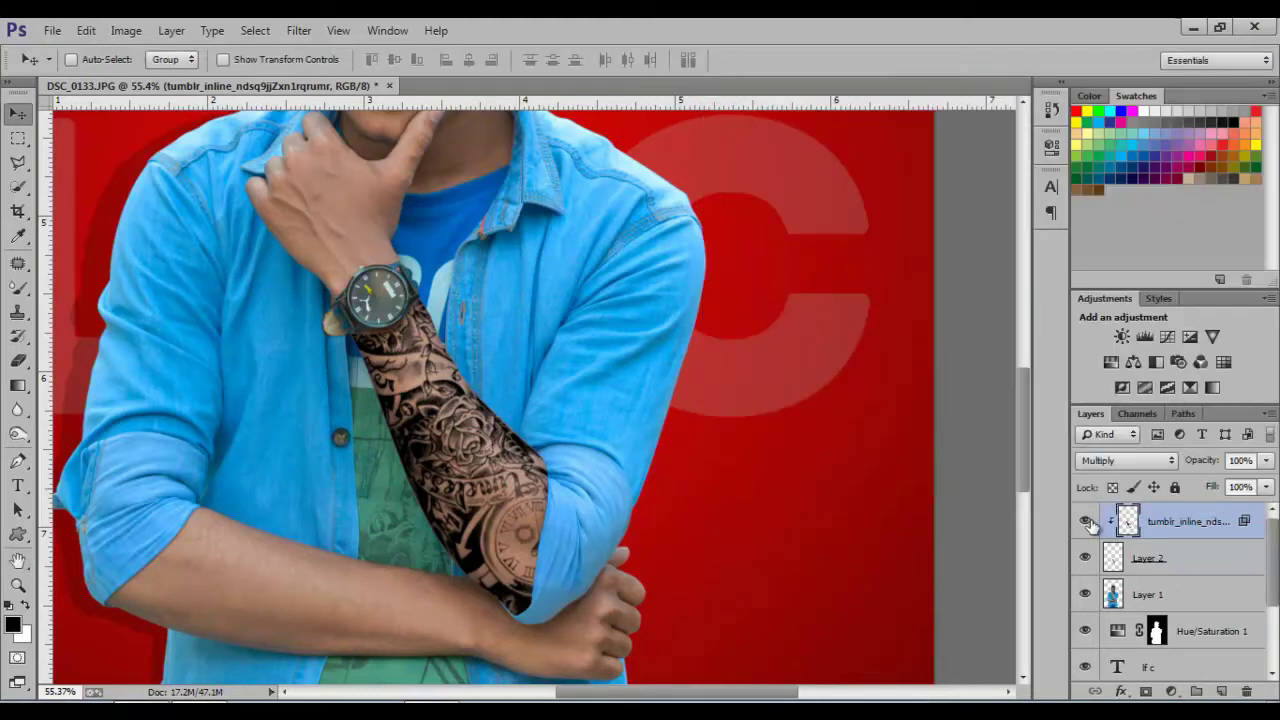
Step: Toggle the tattoo layer's visibility to compare the arm with and without it
left_click(1085, 520)
scroll(440, 466, "down", 1)
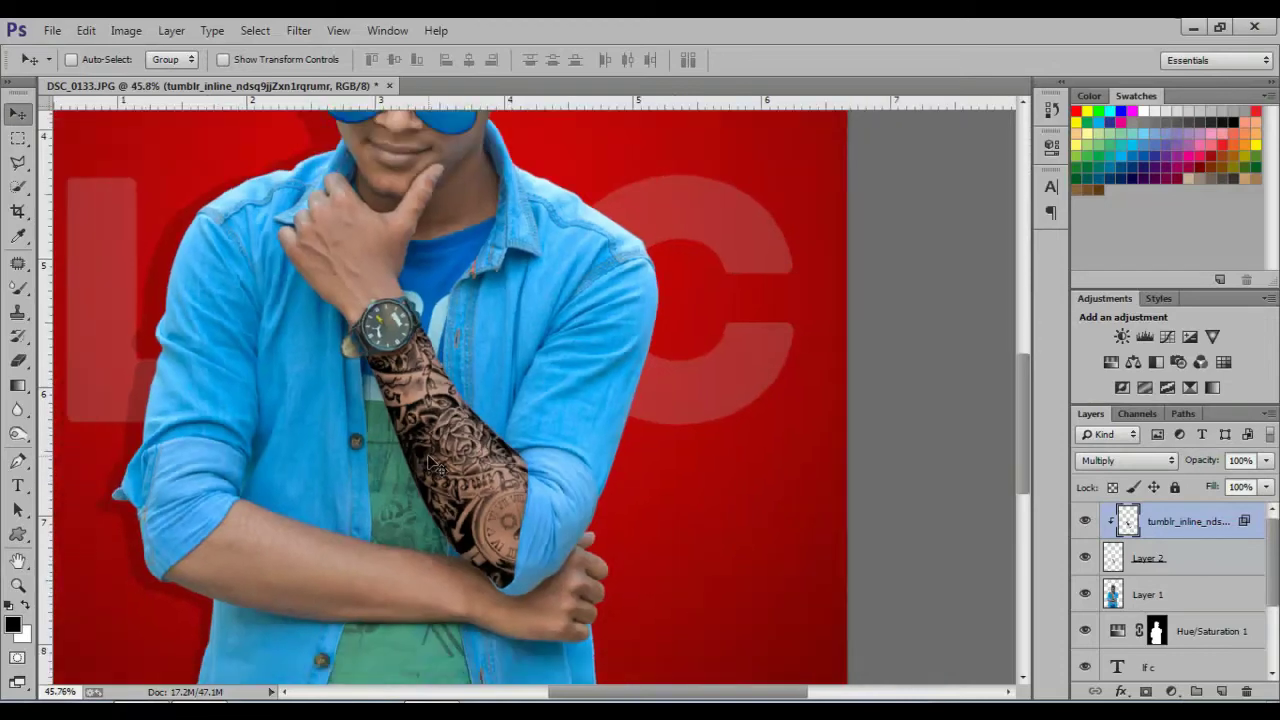
scroll(452, 462, "down", 1)
scroll(452, 462, "down", 1)
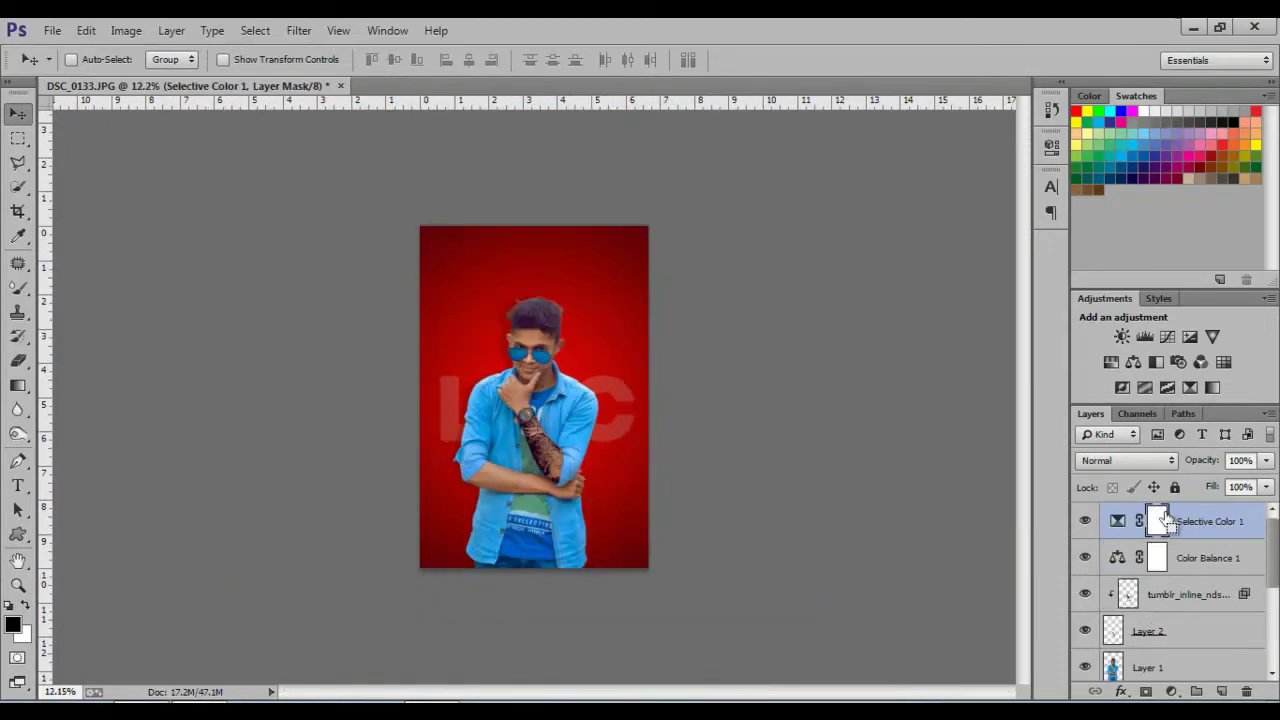
Step: Stamp all visible layers into a new merged Layer 3 atop the stack
left_click(1162, 519)
key("ctrl+alt+shift+e")
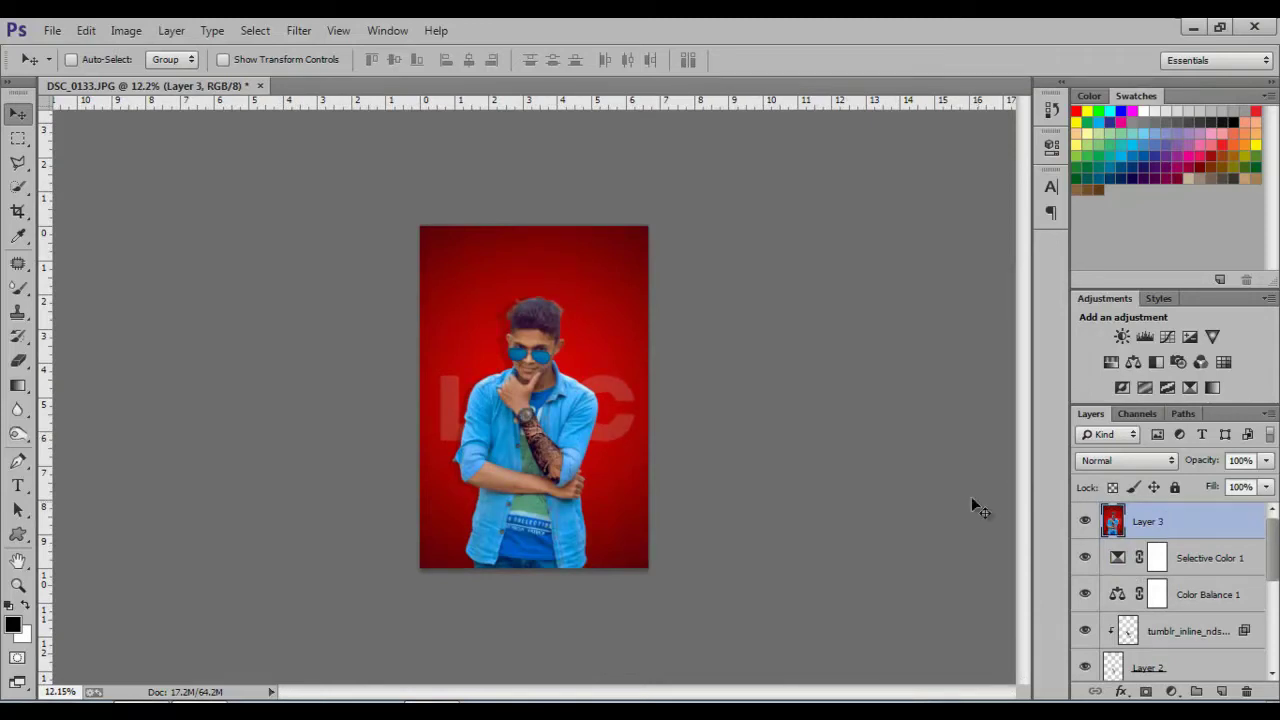
left_click(299, 30)
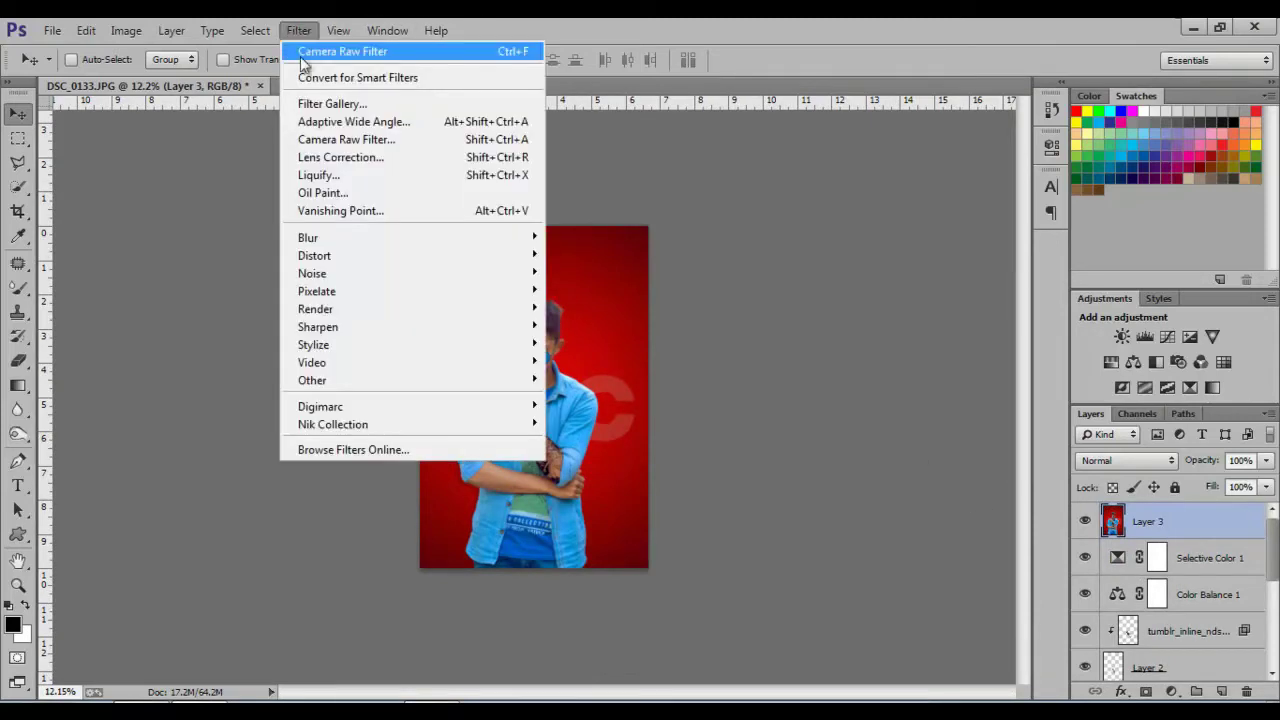
Step: In Camera Raw, raise Clarity, add an about -54 lens vignette, and set Tint to +28
left_click(330, 145)
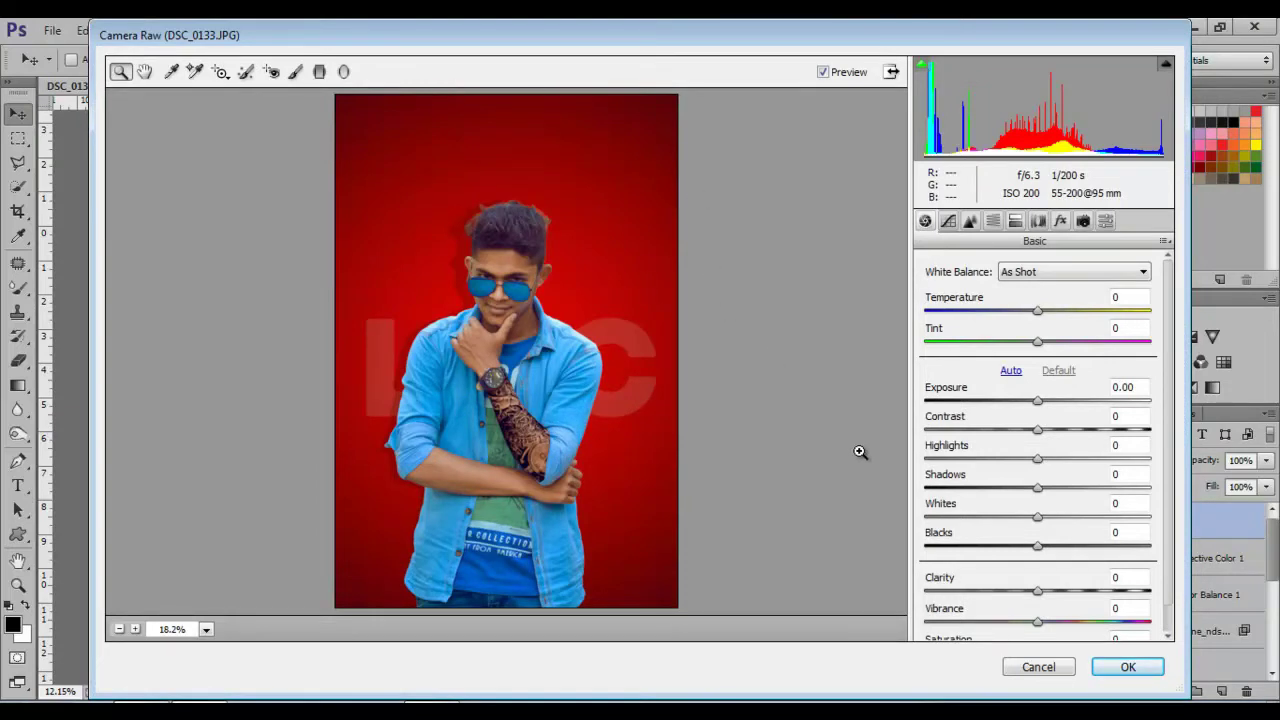
left_click_drag(1037, 591, 1087, 599)
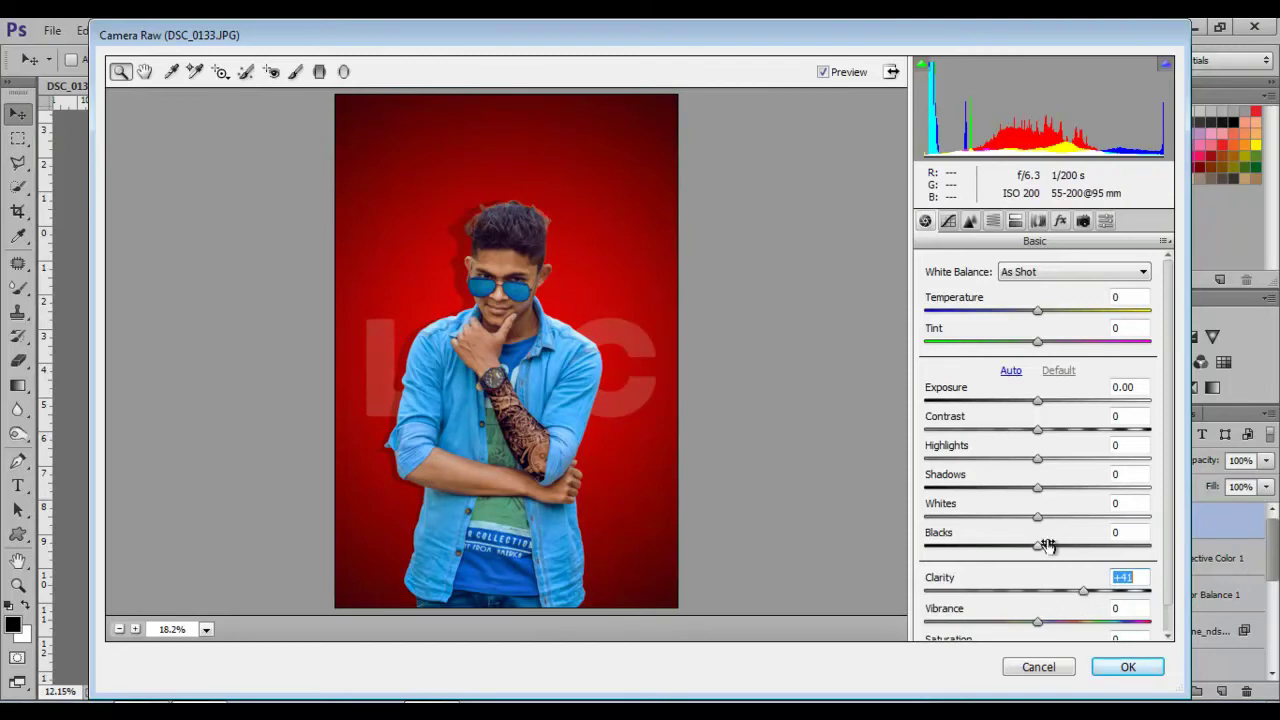
scroll(1000, 427, "down", 2)
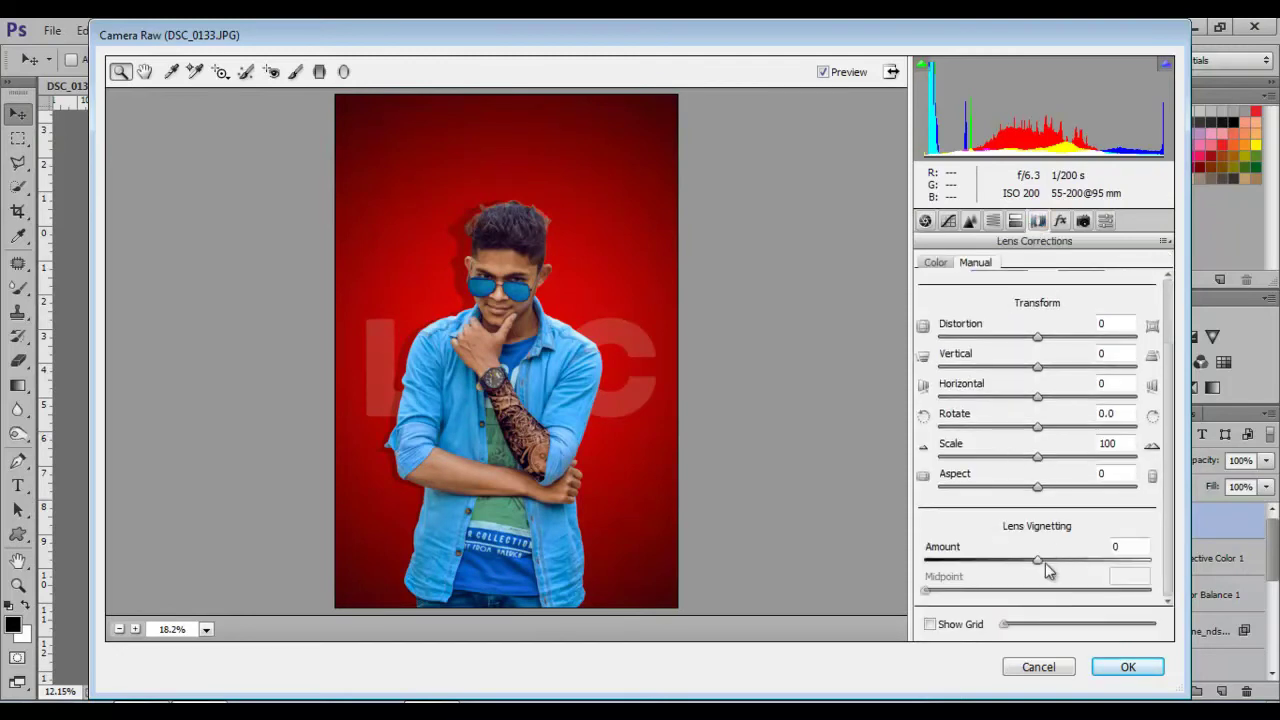
mouse_move(1039, 562)
left_mouse_down()
mouse_move(977, 562)
mouse_move(966, 597)
left_mouse_up()
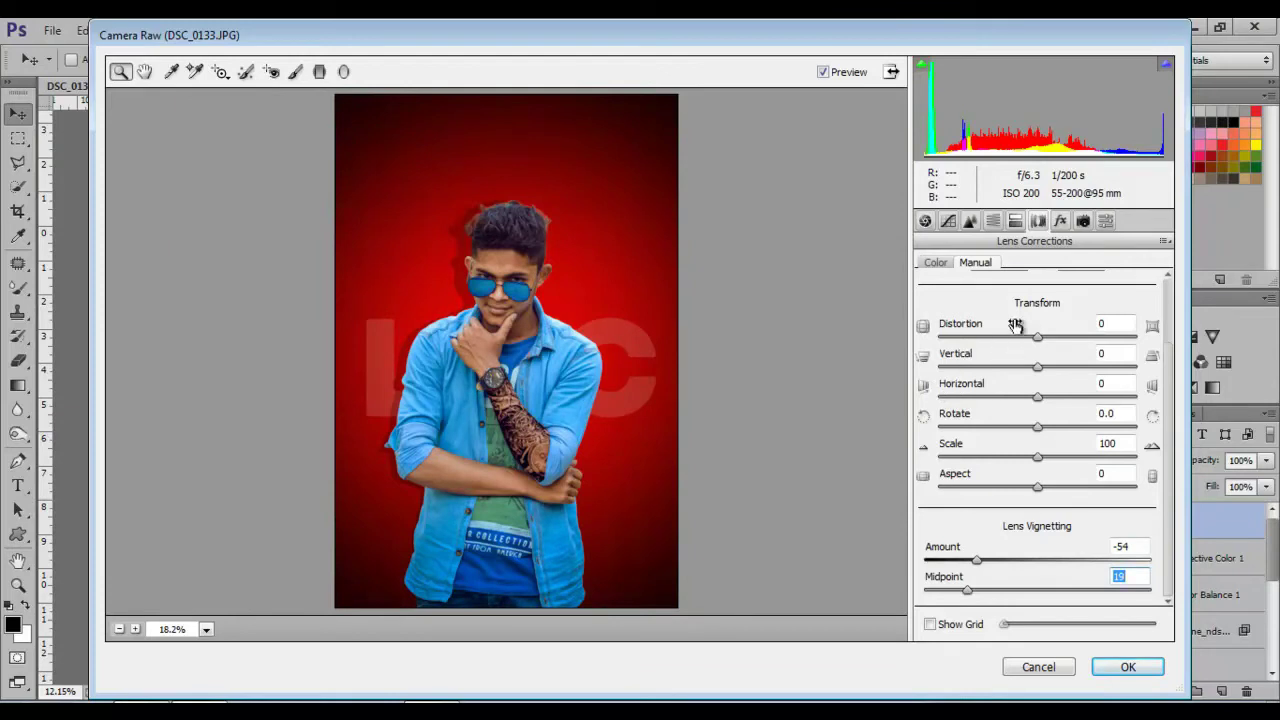
left_click(925, 220)
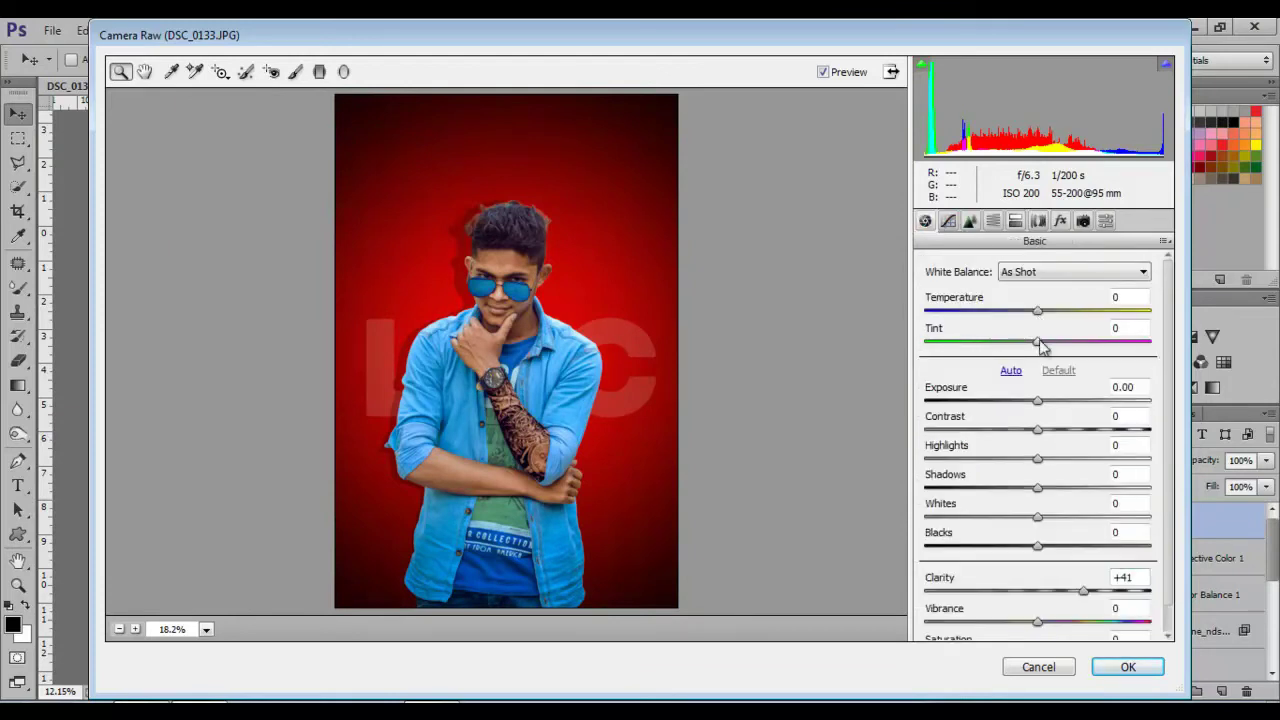
mouse_move(1037, 333)
left_mouse_down()
mouse_move(1070, 346)
mouse_move(1036, 315)
left_mouse_up()
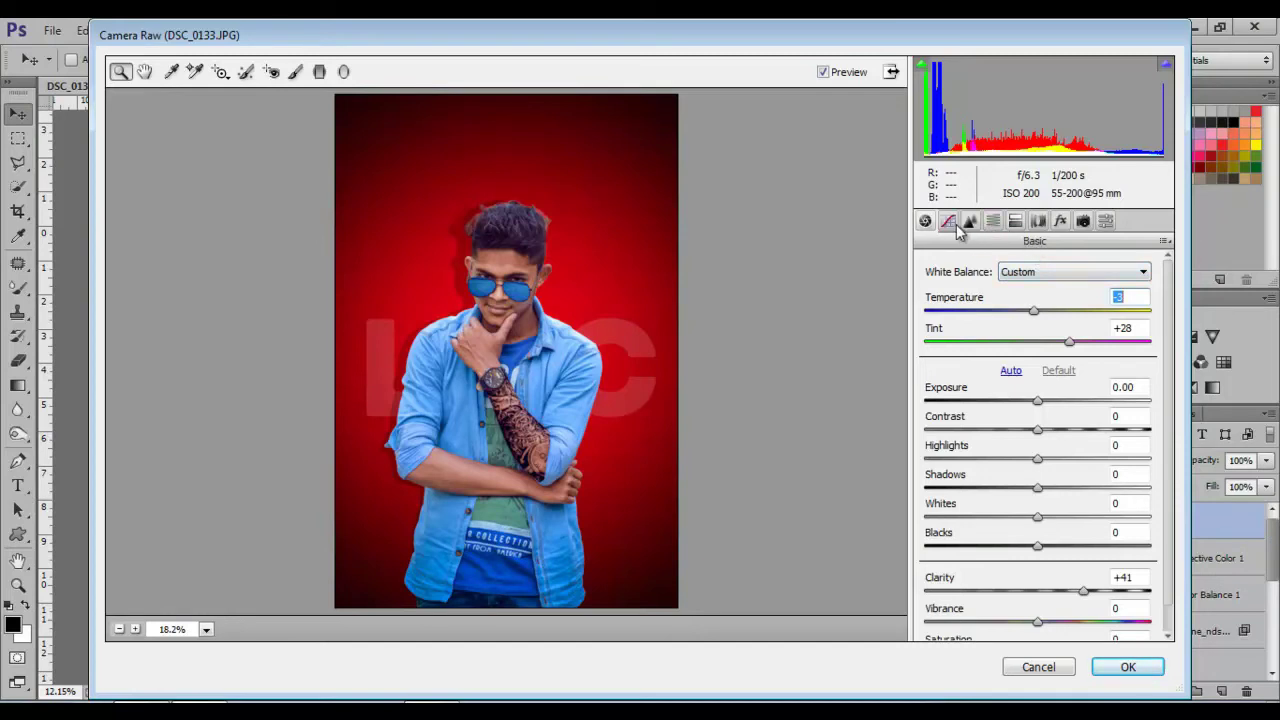
Step: Build a custom Blue tone curve lifting input 0 to 26 and 207 to 218
left_click(948, 220)
left_click(1017, 325)
left_click(1026, 383)
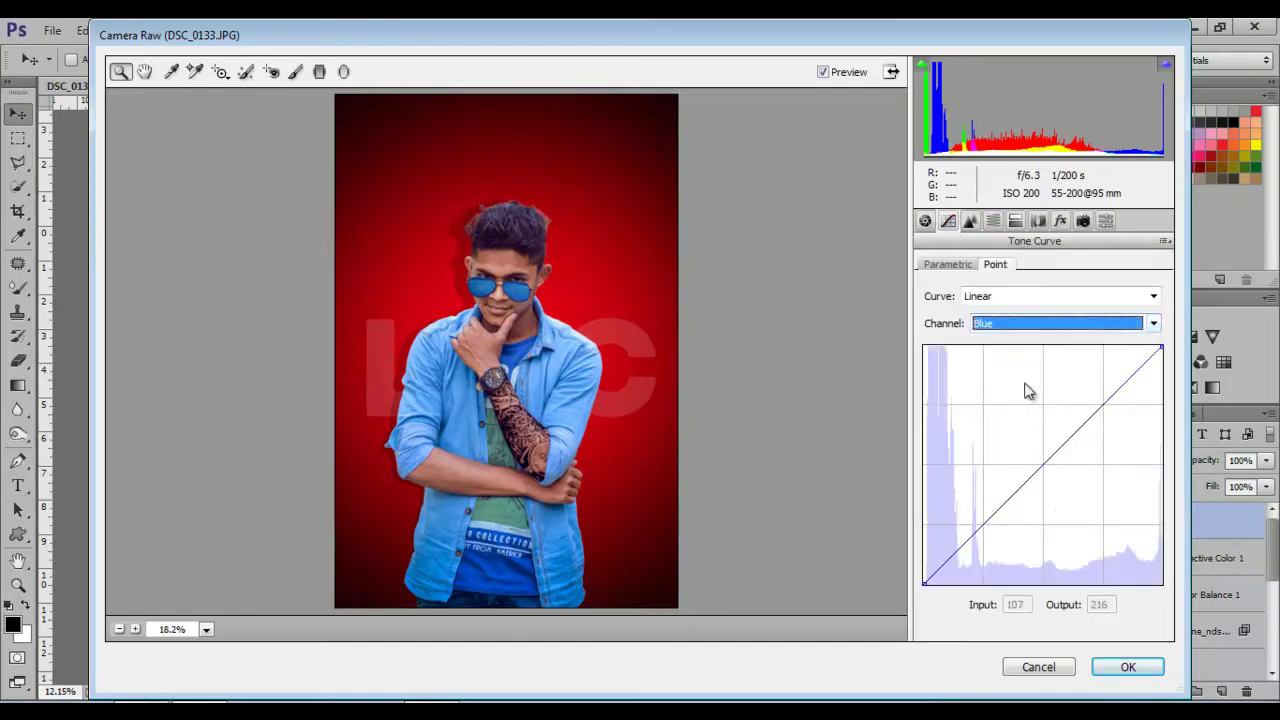
left_click(1122, 385)
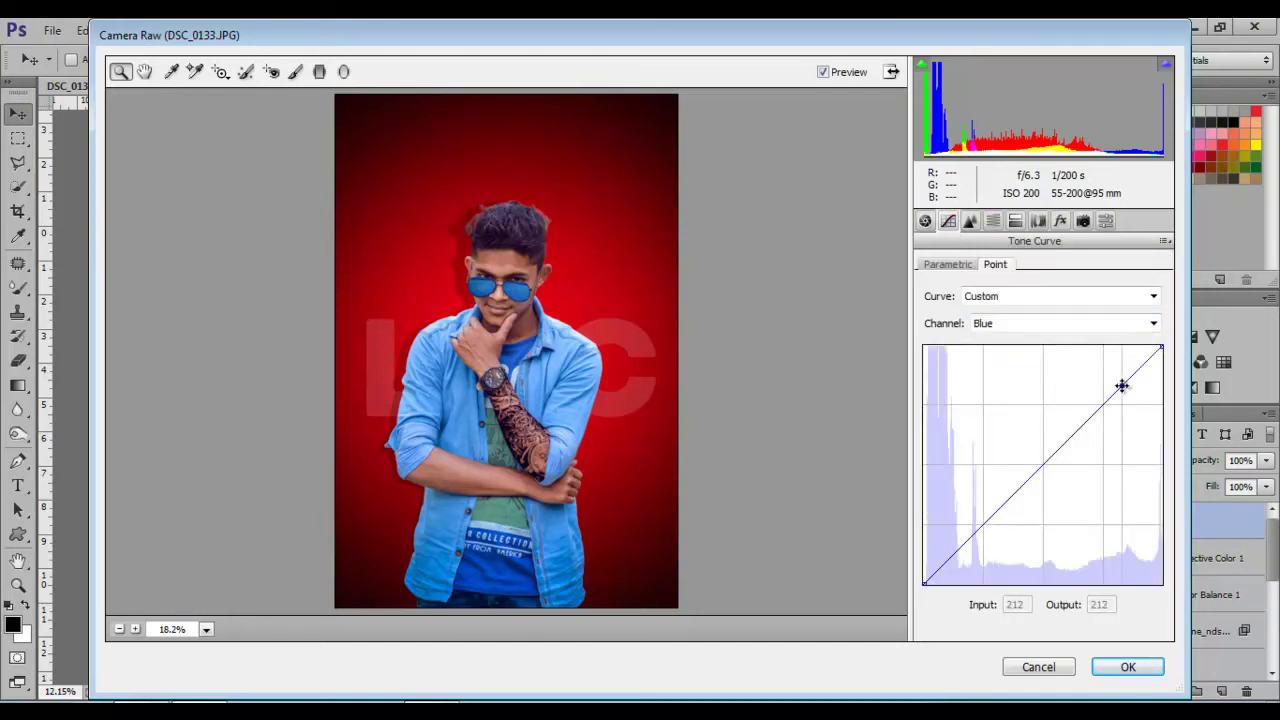
left_click(1044, 464)
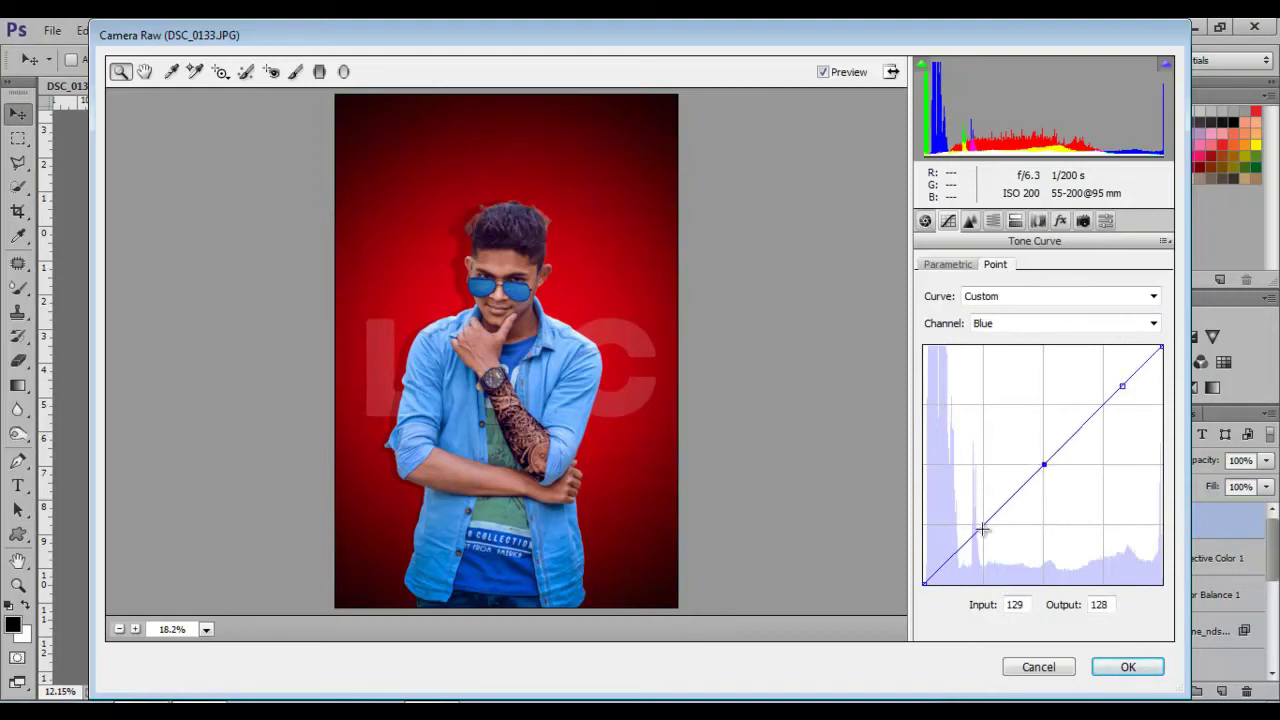
left_click(984, 528)
left_click_drag(924, 583, 924, 558)
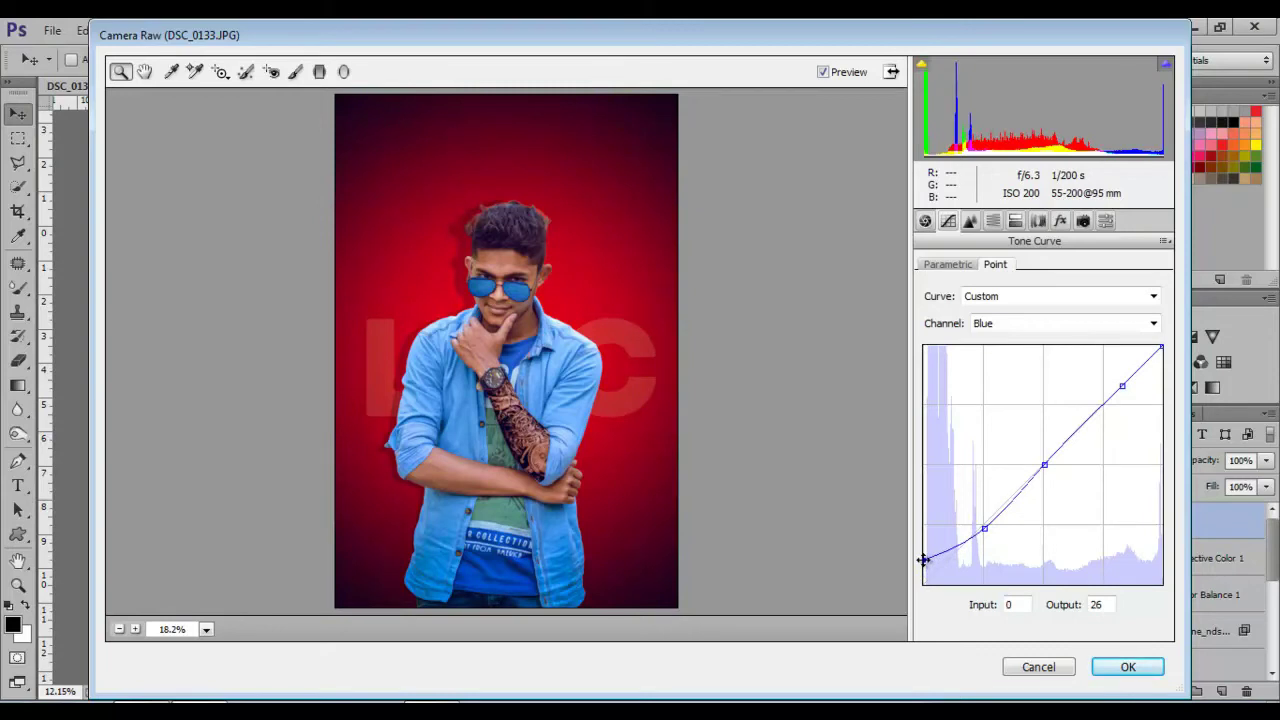
left_click_drag(1122, 385, 1117, 380)
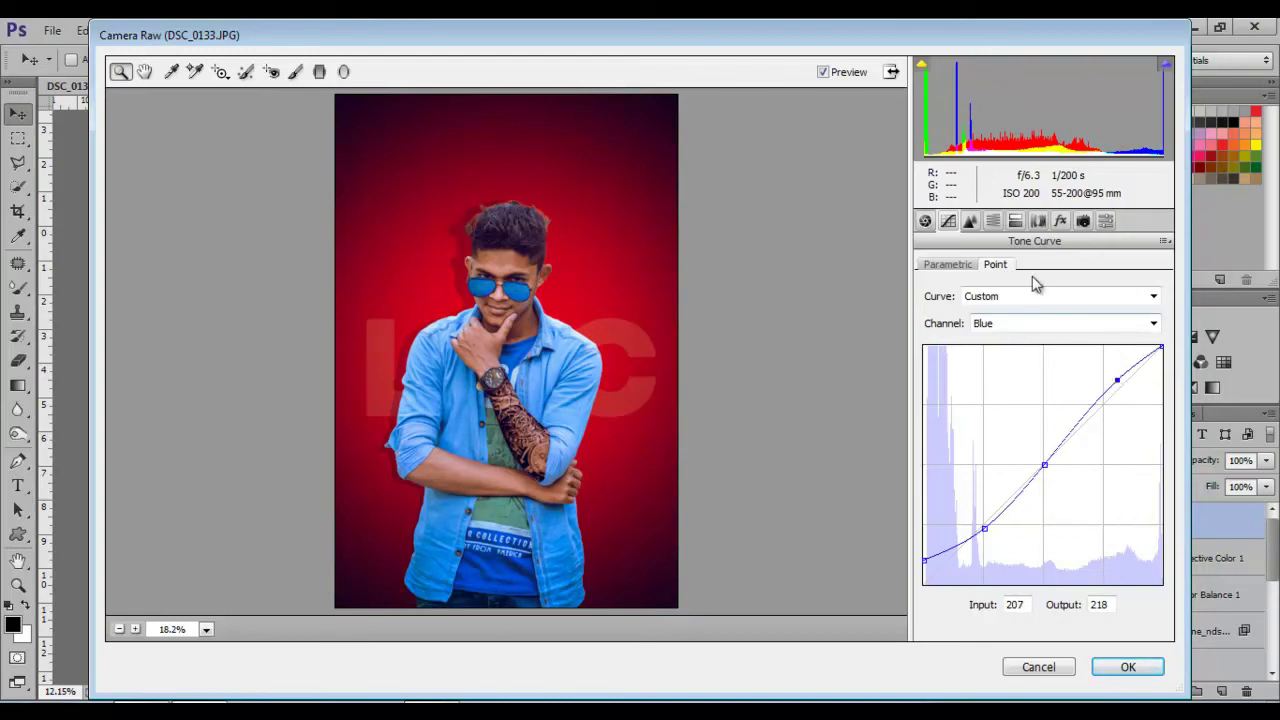
left_click(991, 221)
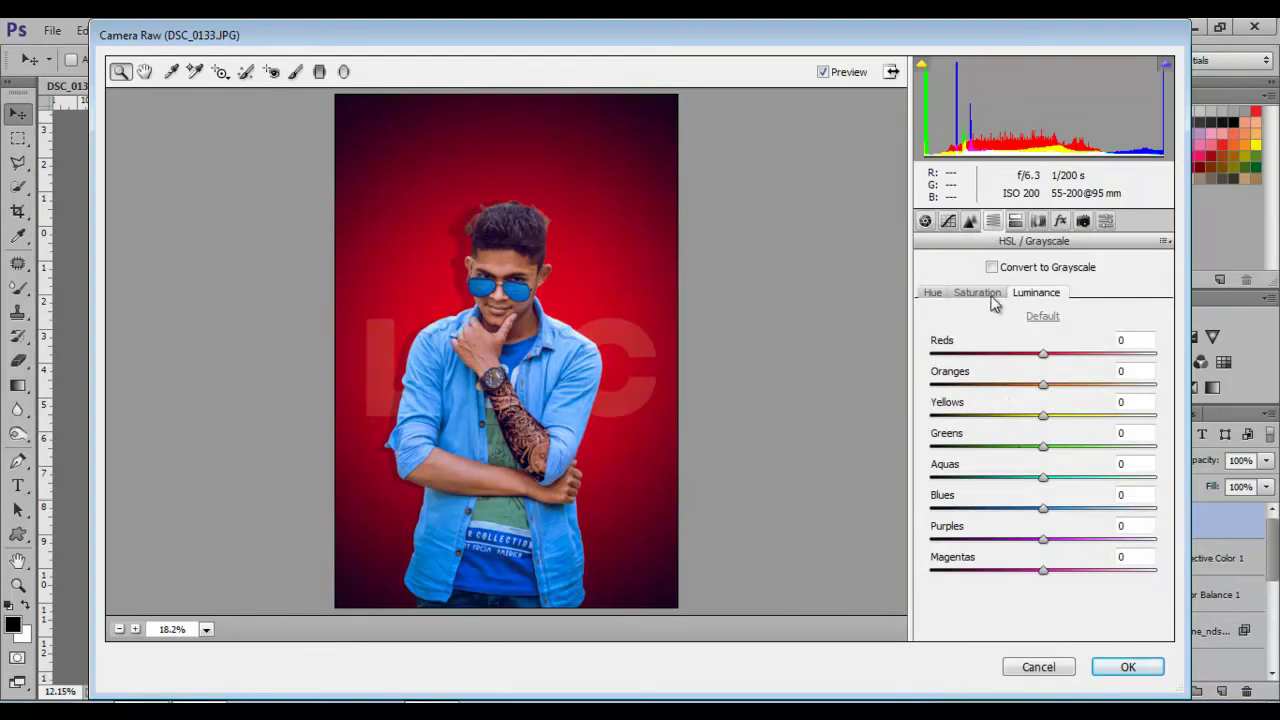
Step: Raise Blues saturation to +31 and Oranges luminance by +15
left_click(990, 293)
left_click_drag(1043, 508, 1080, 513)
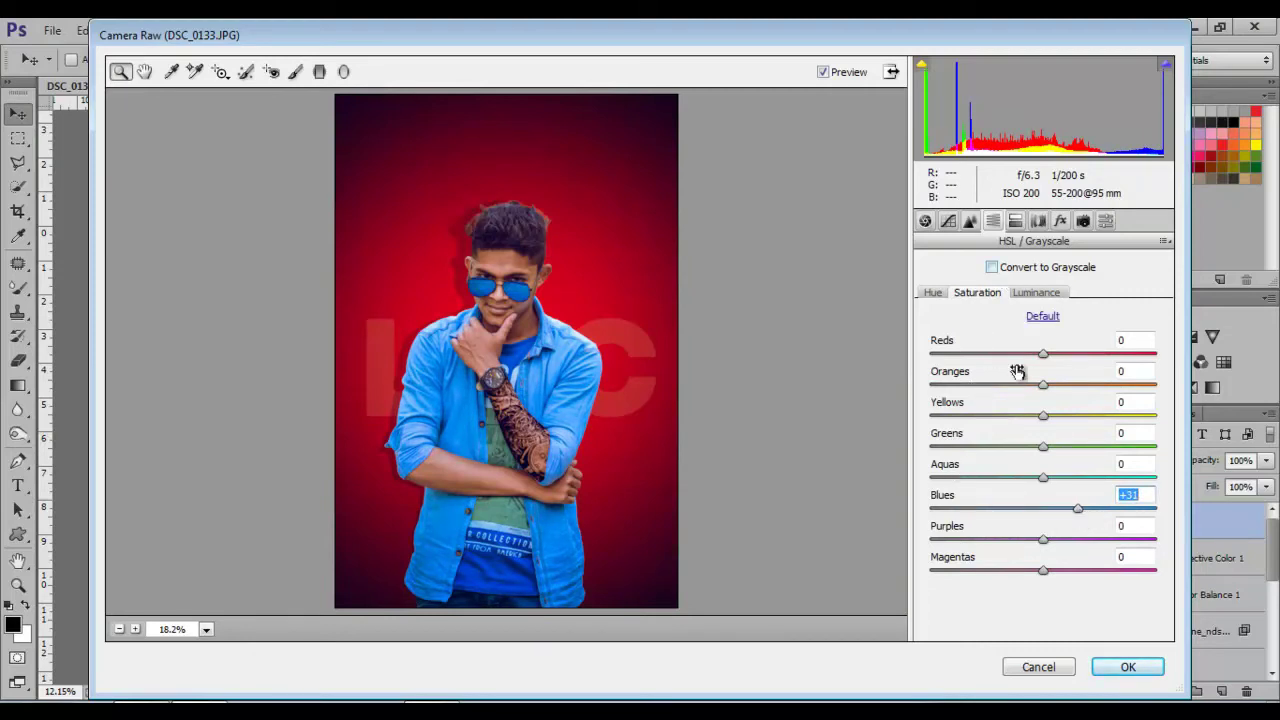
left_click(1022, 293)
left_click_drag(1045, 391, 1063, 394)
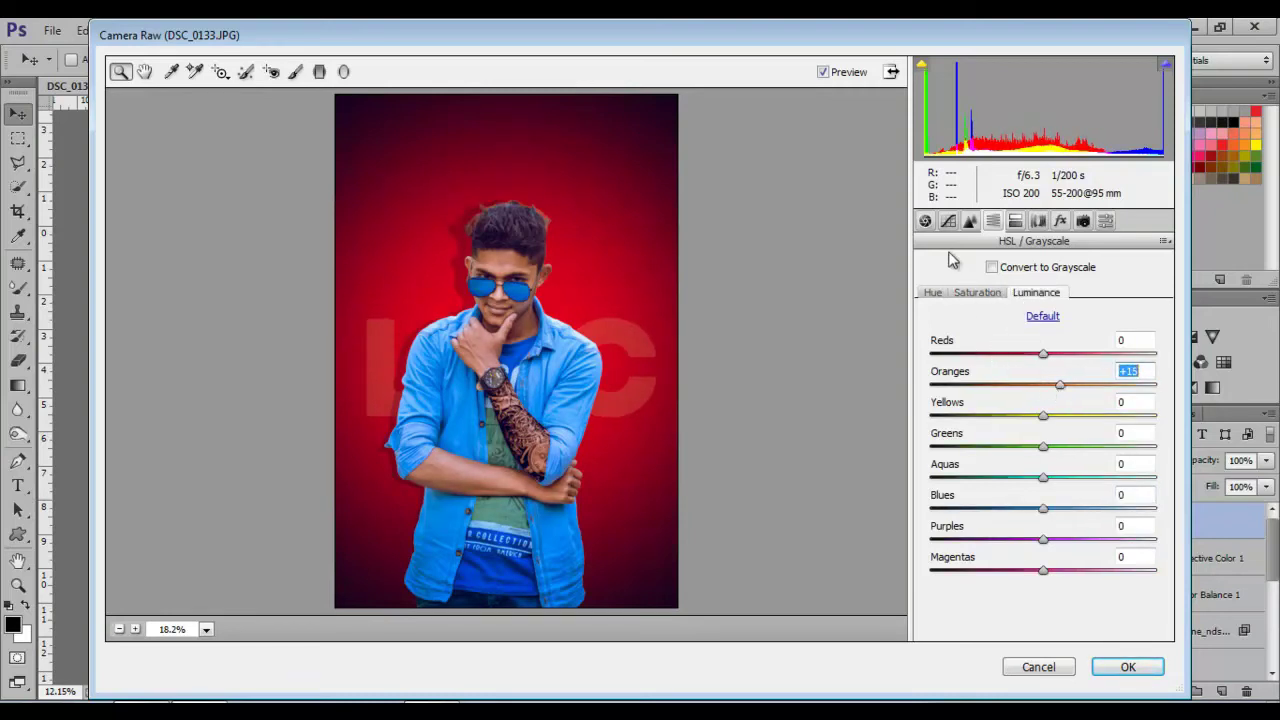
Step: Set Clarity to +59 and Whites to -38, then apply the Camera Raw edits
left_click(925, 221)
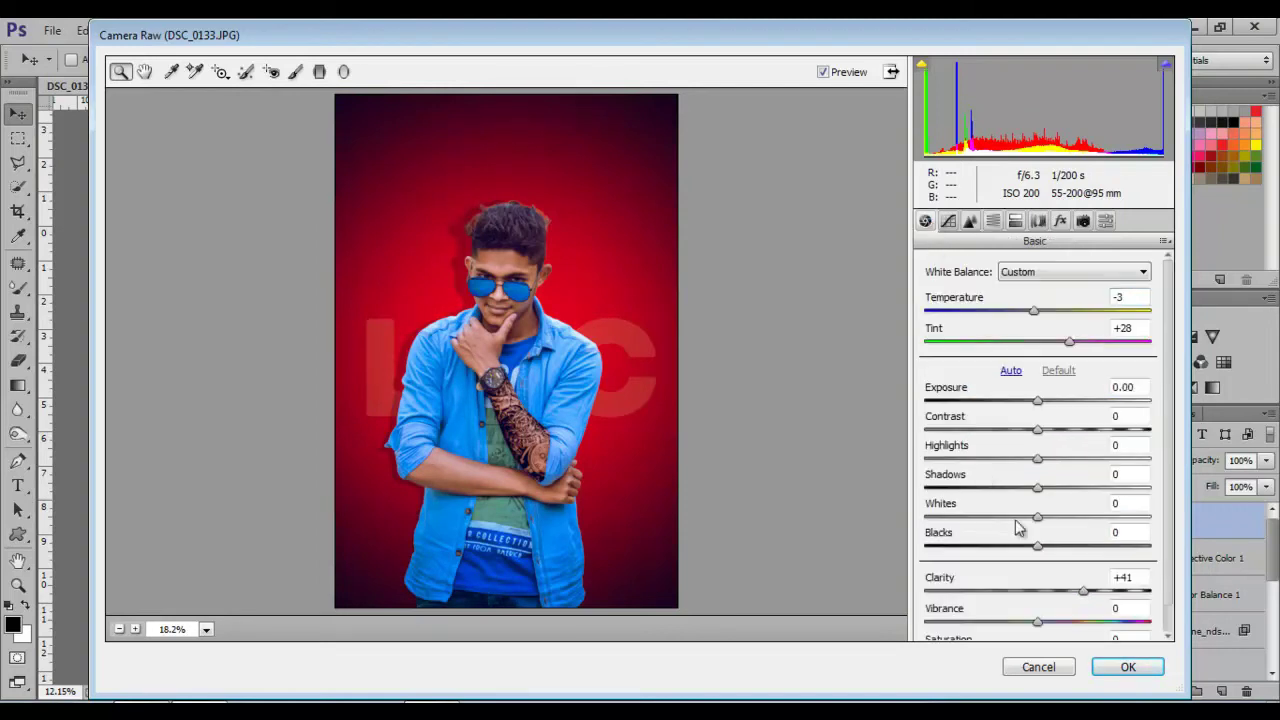
left_click_drag(1086, 591, 1106, 591)
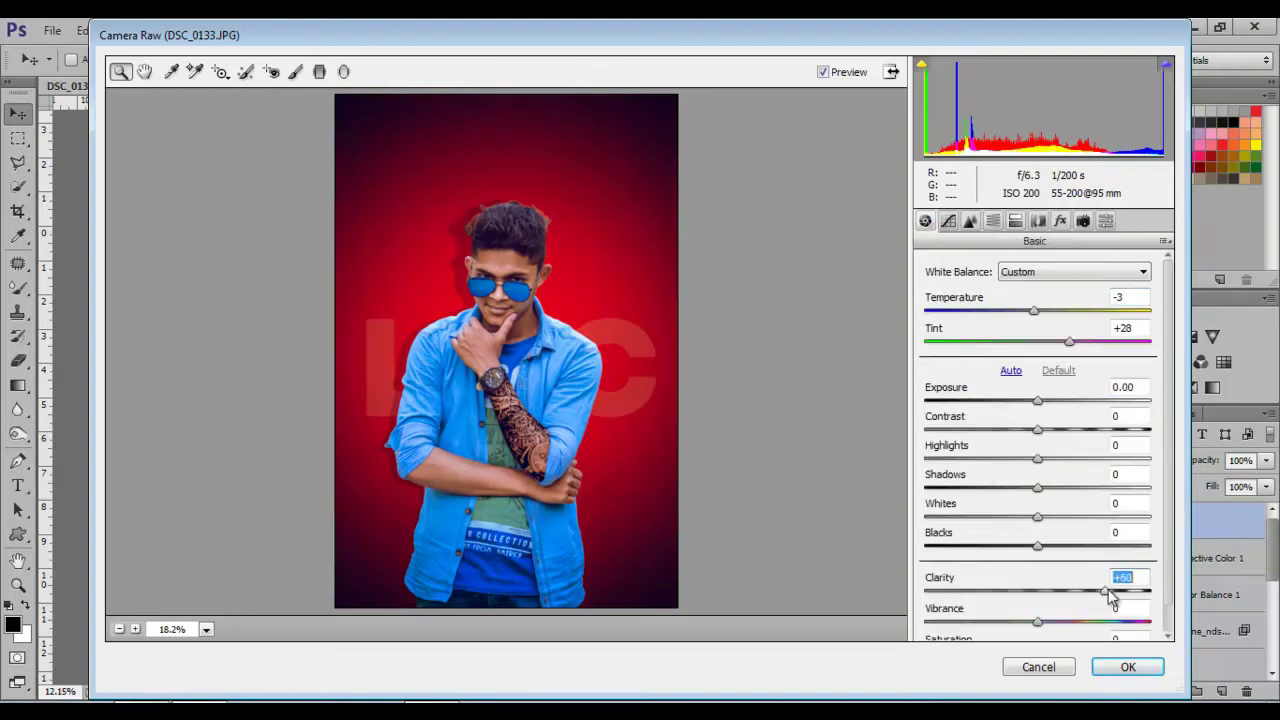
left_click_drag(1039, 520, 996, 520)
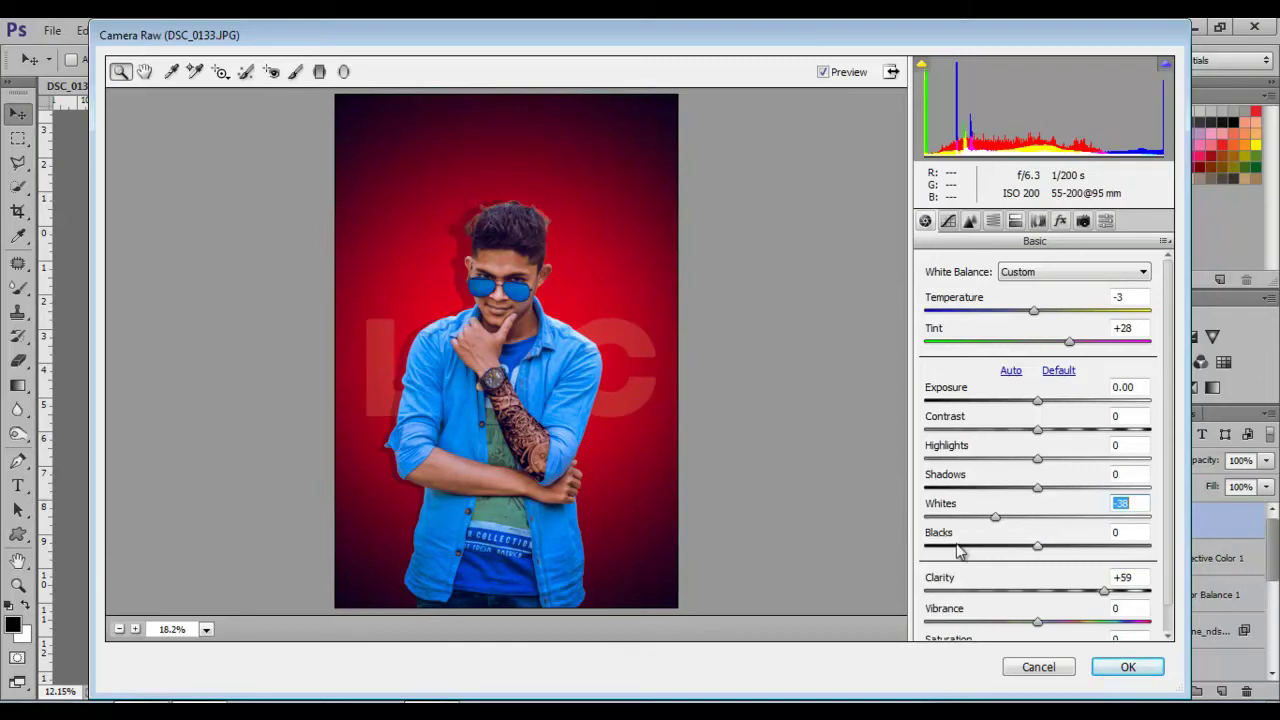
left_click(1117, 668)
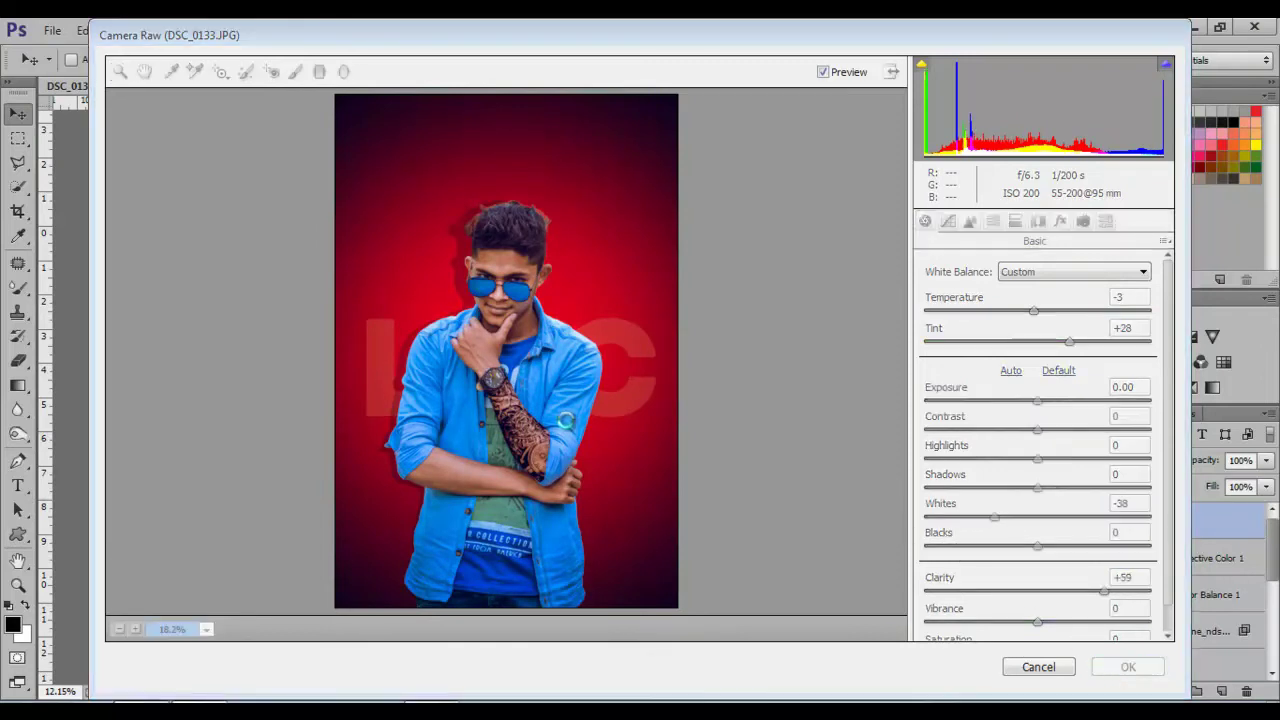
Step: Launch Color Efex Pro 4 from the Nik Collection filters on Layer 3
scroll(599, 343, "up", 3)
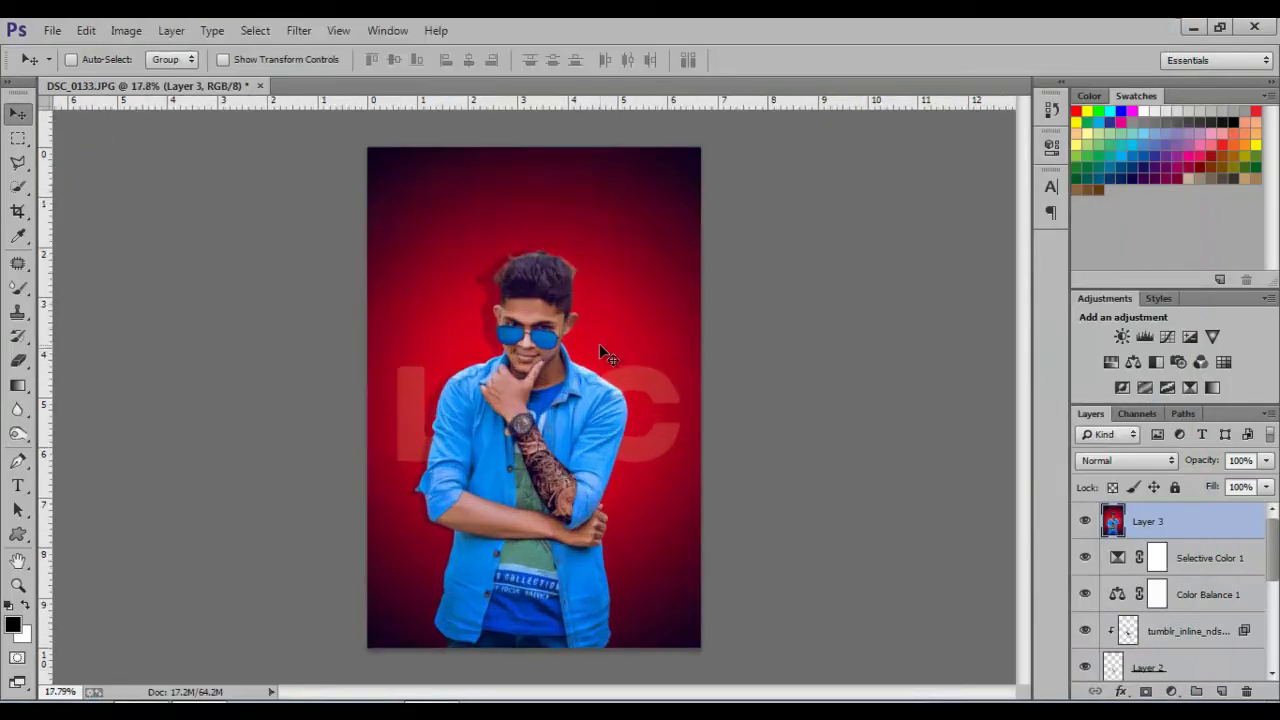
scroll(599, 343, "down", 2)
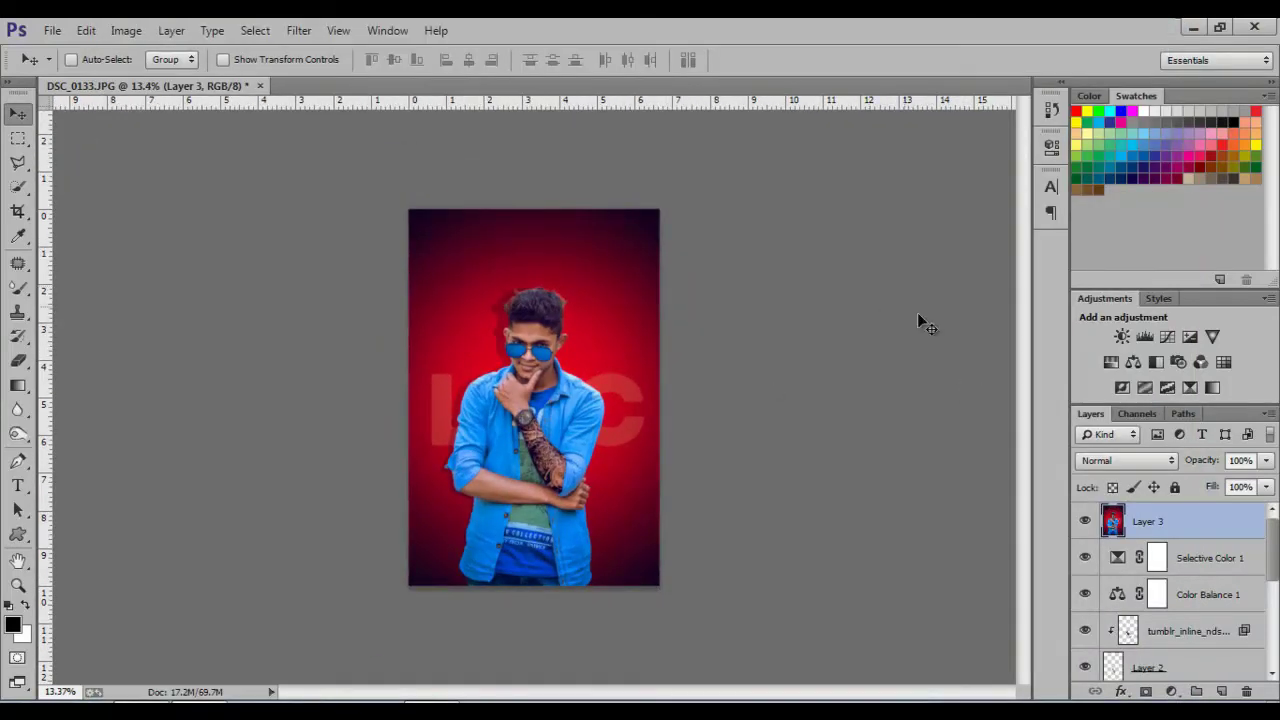
left_click(312, 34)
mouse_move(333, 424)
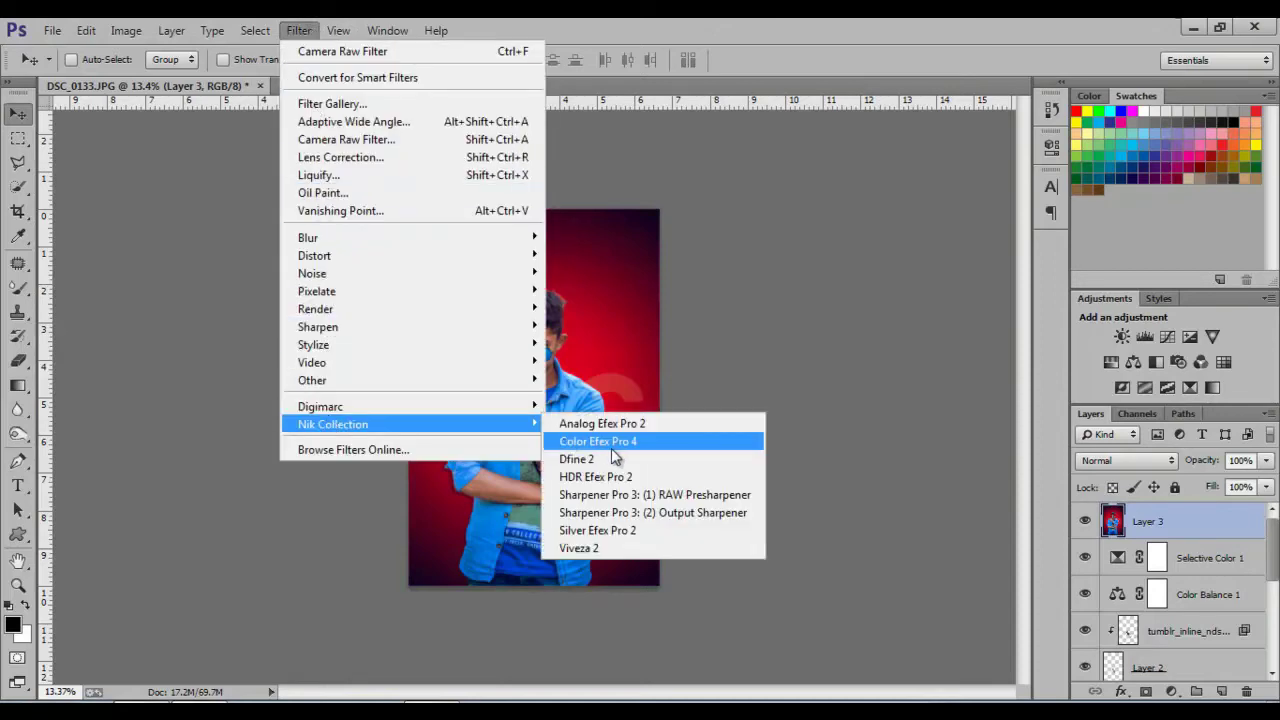
left_click(600, 442)
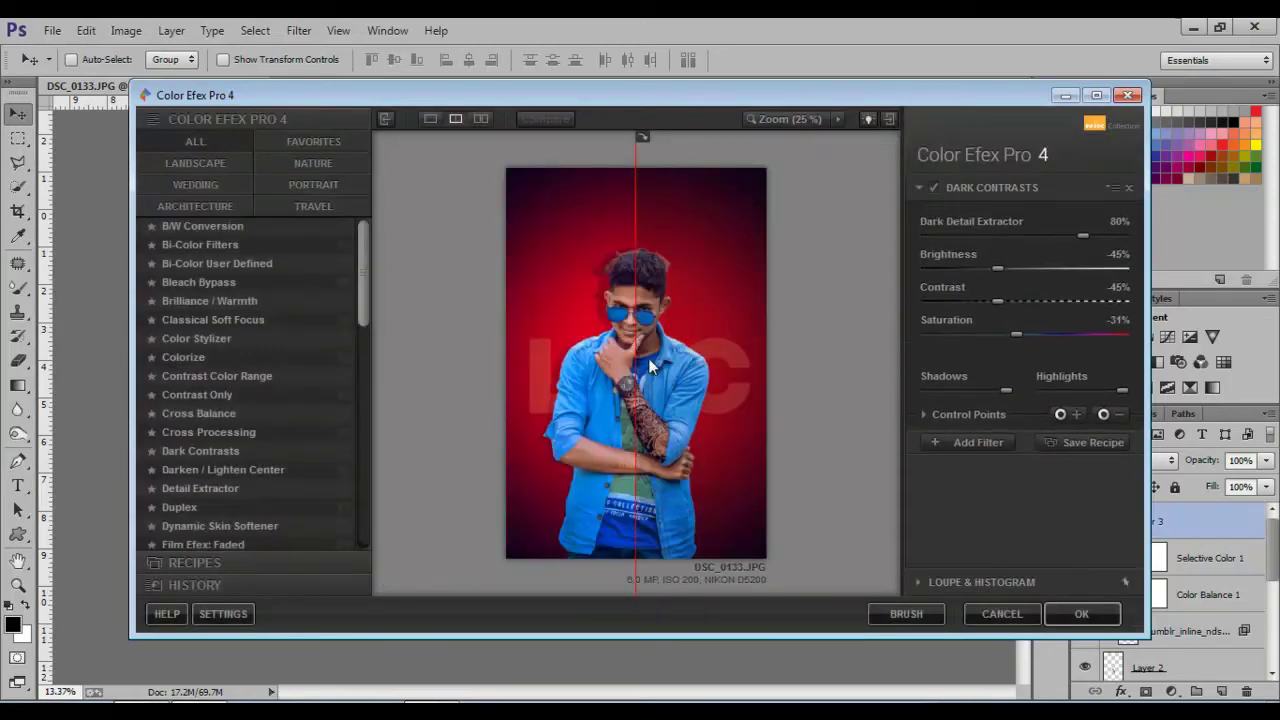
Step: Set the Dark Contrasts filter opacity to 30% and add a second, empty filter
left_click_drag(636, 380, 506, 381)
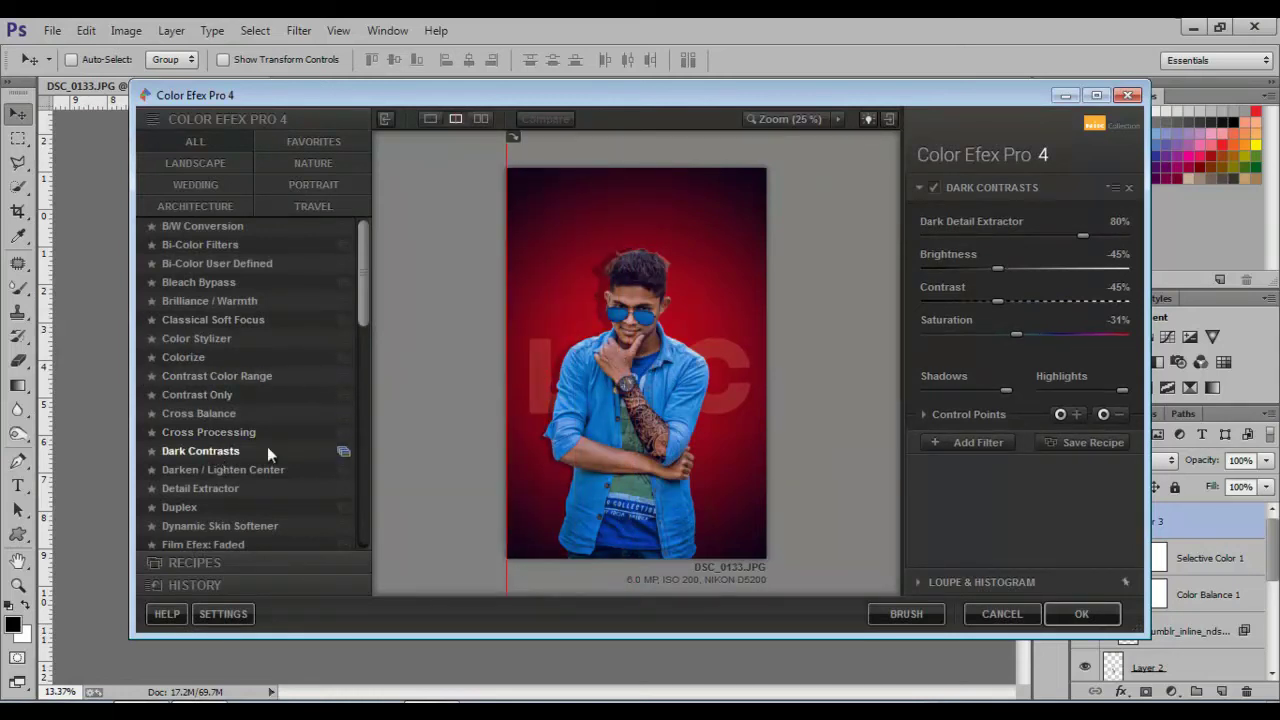
left_click(926, 415)
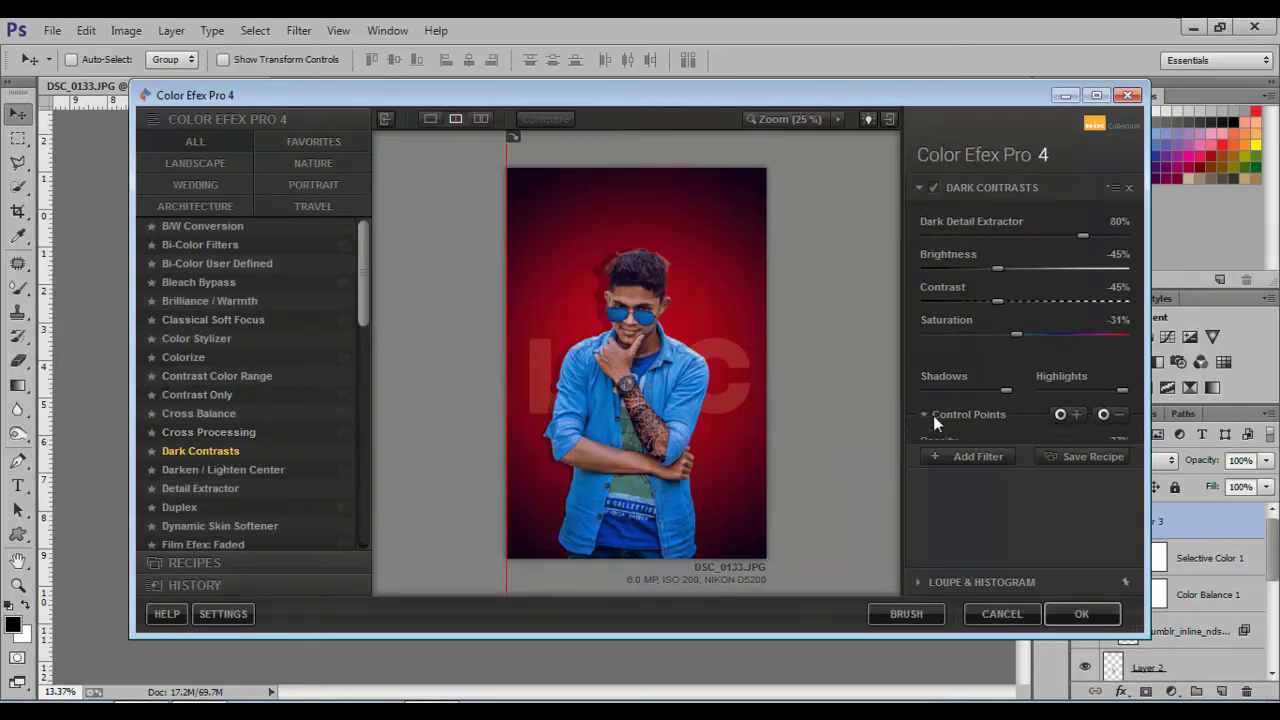
mouse_move(1039, 455)
left_mouse_down()
mouse_move(945, 468)
mouse_move(975, 469)
left_mouse_up()
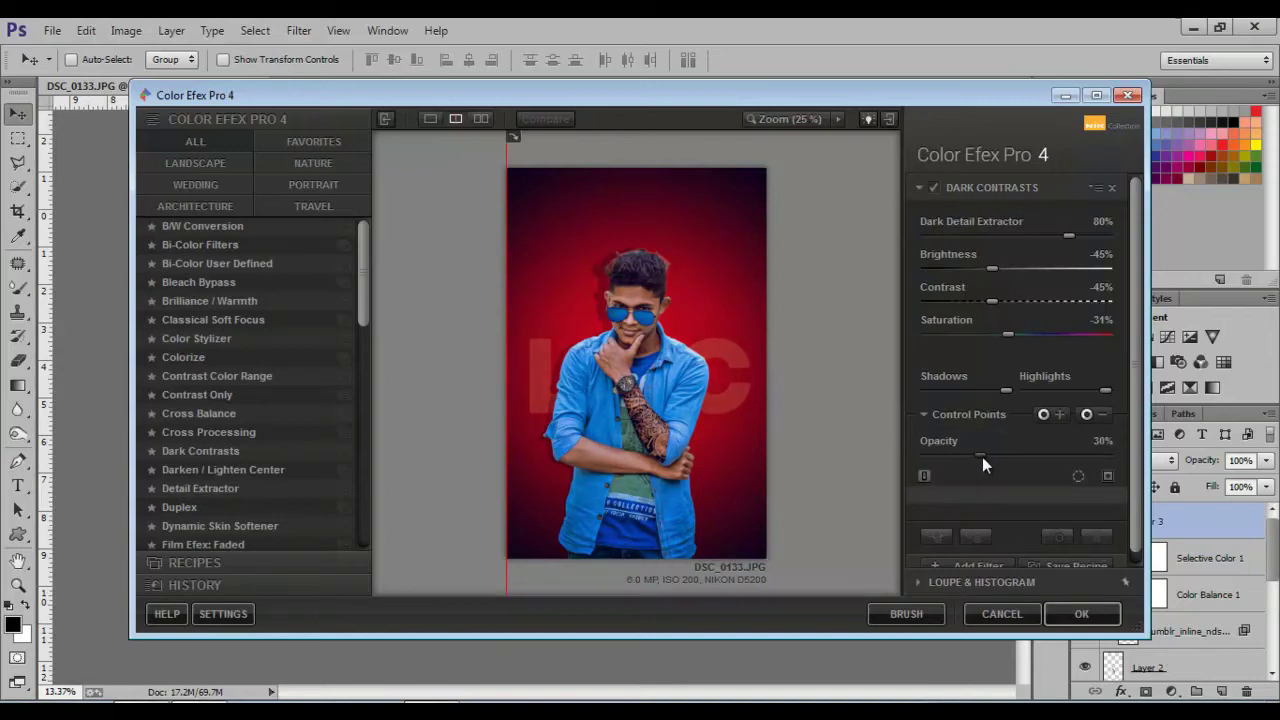
scroll(1135, 285, "down", 1)
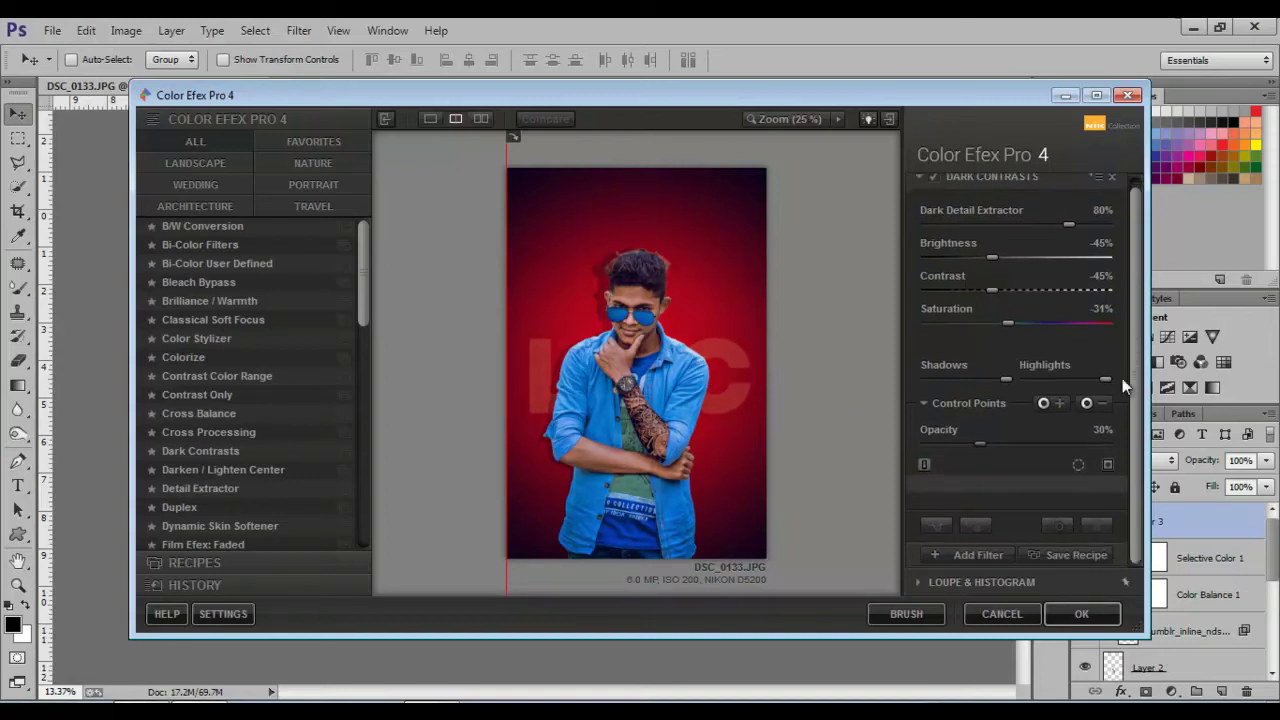
left_click(987, 549)
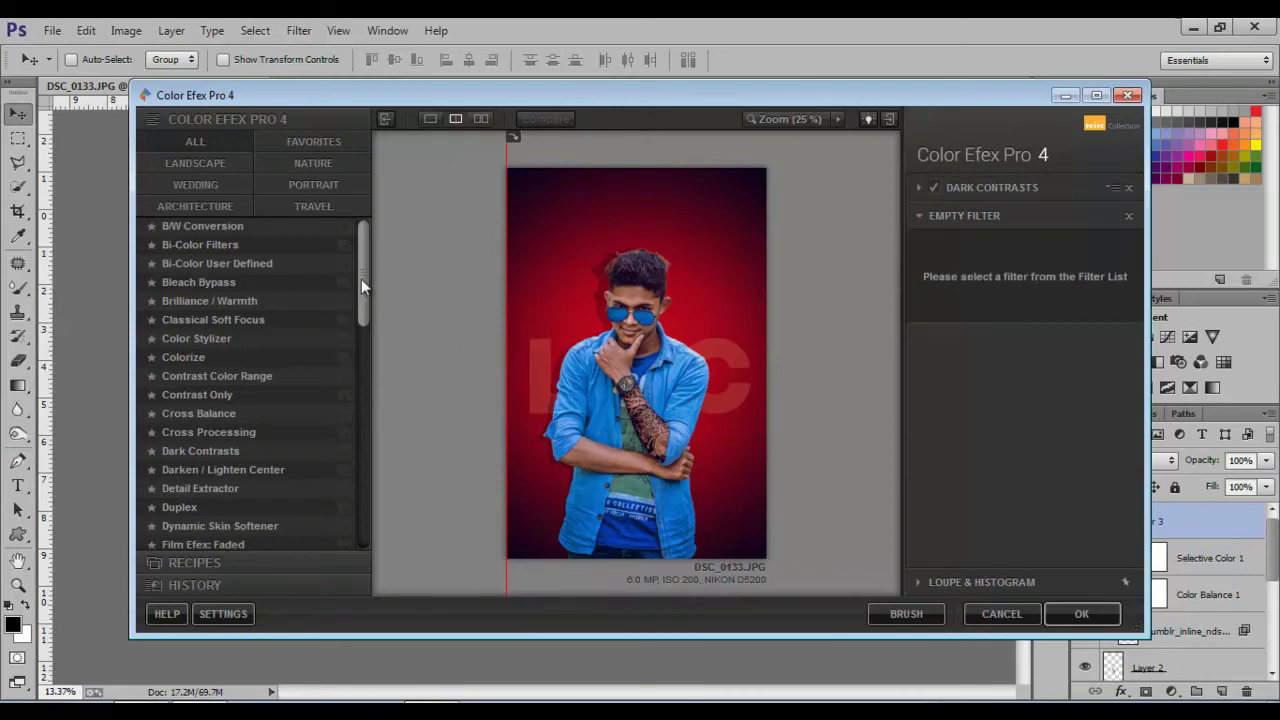
Step: Add a Varitone Photo Stylizer at 15% opacity over Dark Contrasts and apply both as a new layer
left_click_drag(361, 279, 359, 513)
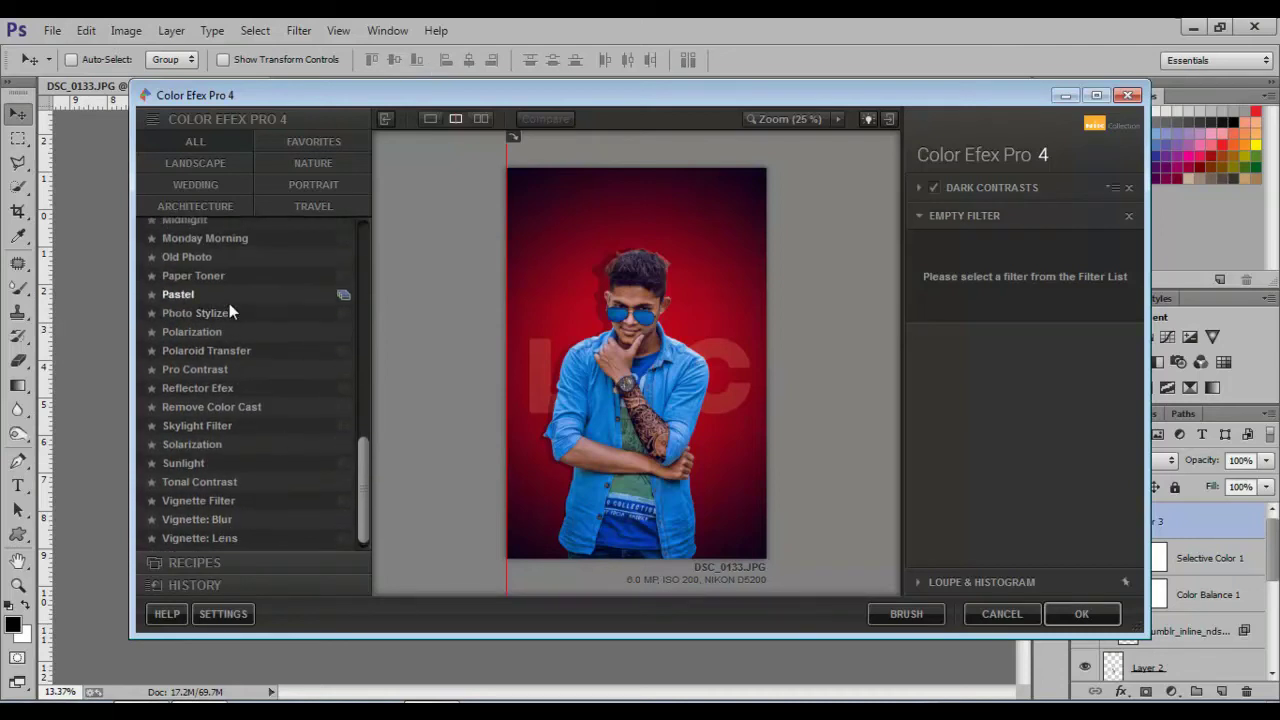
scroll(229, 303, "up", 3)
left_click_drag(362, 439, 366, 400)
scroll(286, 454, "down", 4)
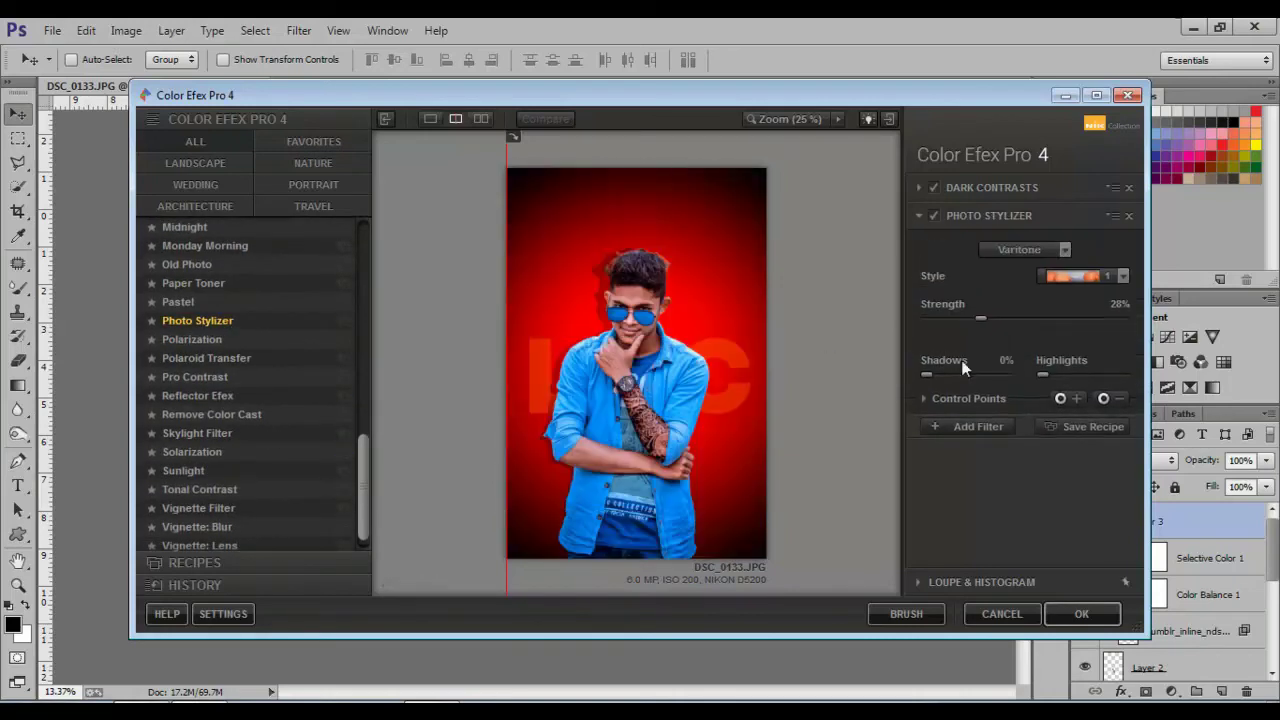
left_click(932, 400)
mouse_move(1122, 438)
left_mouse_down()
mouse_move(958, 442)
mouse_move(969, 454)
left_mouse_up()
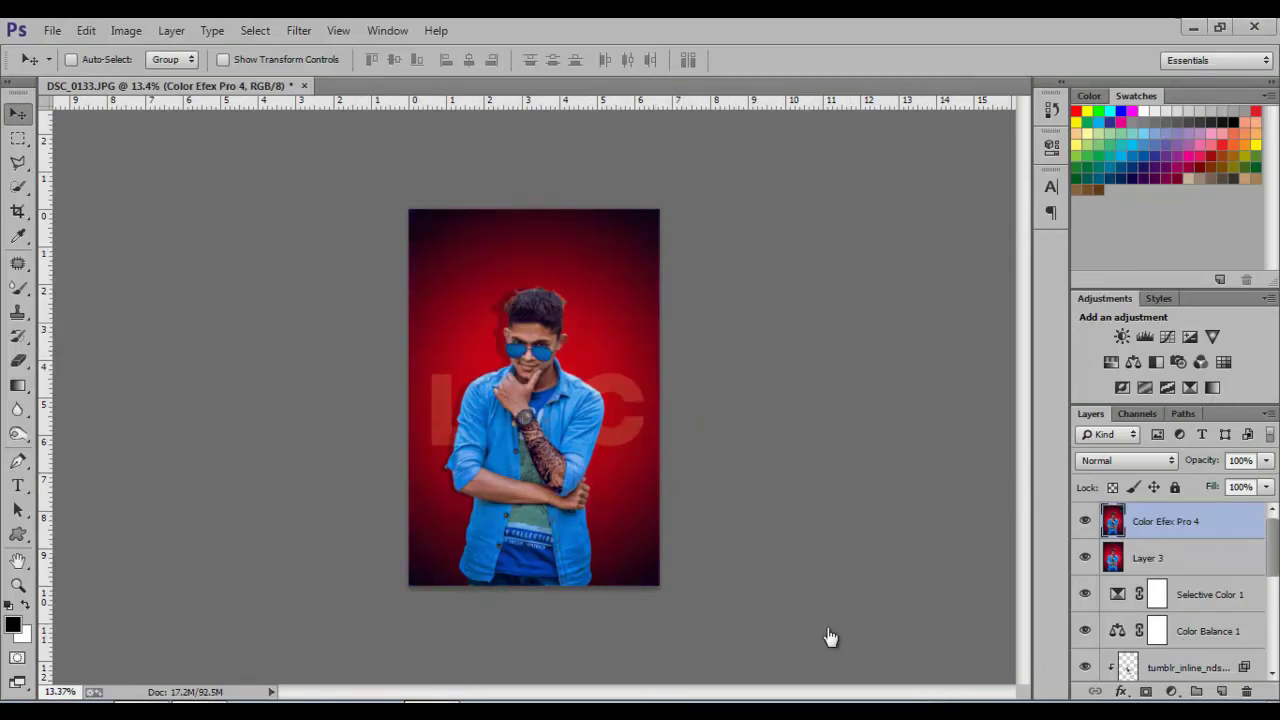
Step: Add a Selective Color layer tinting Blacks with Cyan +9, Magenta +26 and Yellow -8
key("ctrl+0")
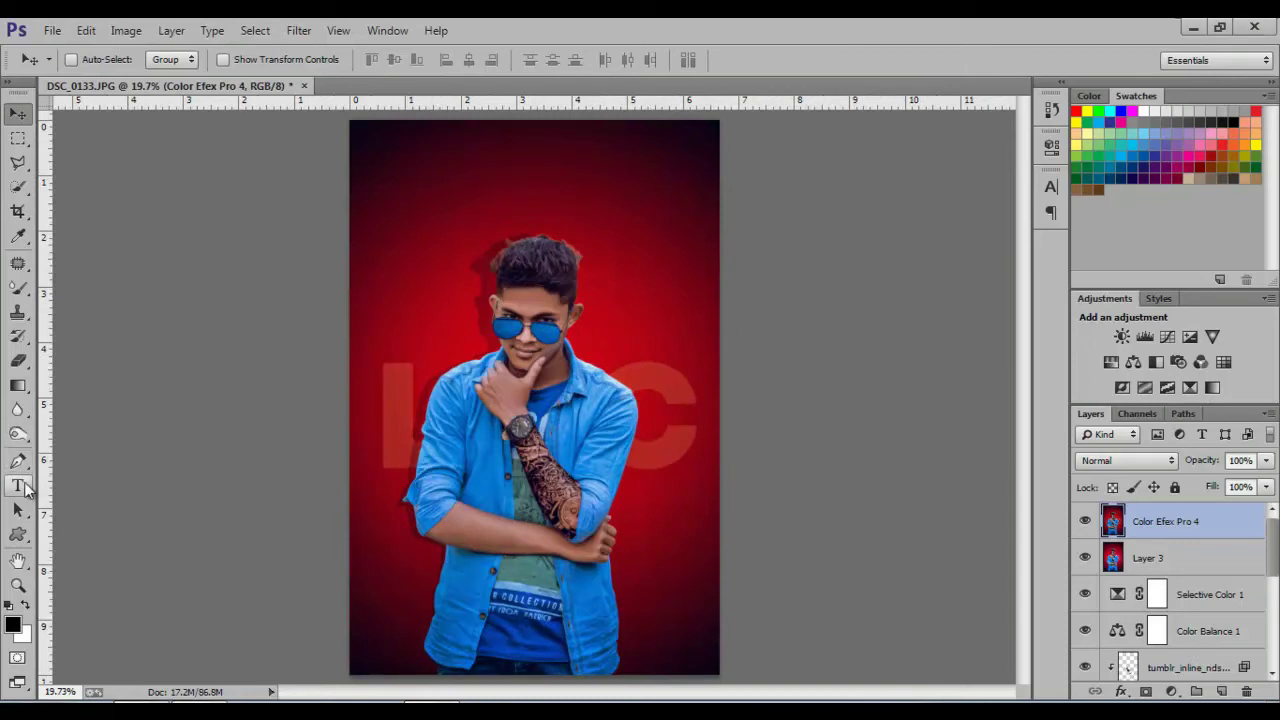
left_click(22, 487)
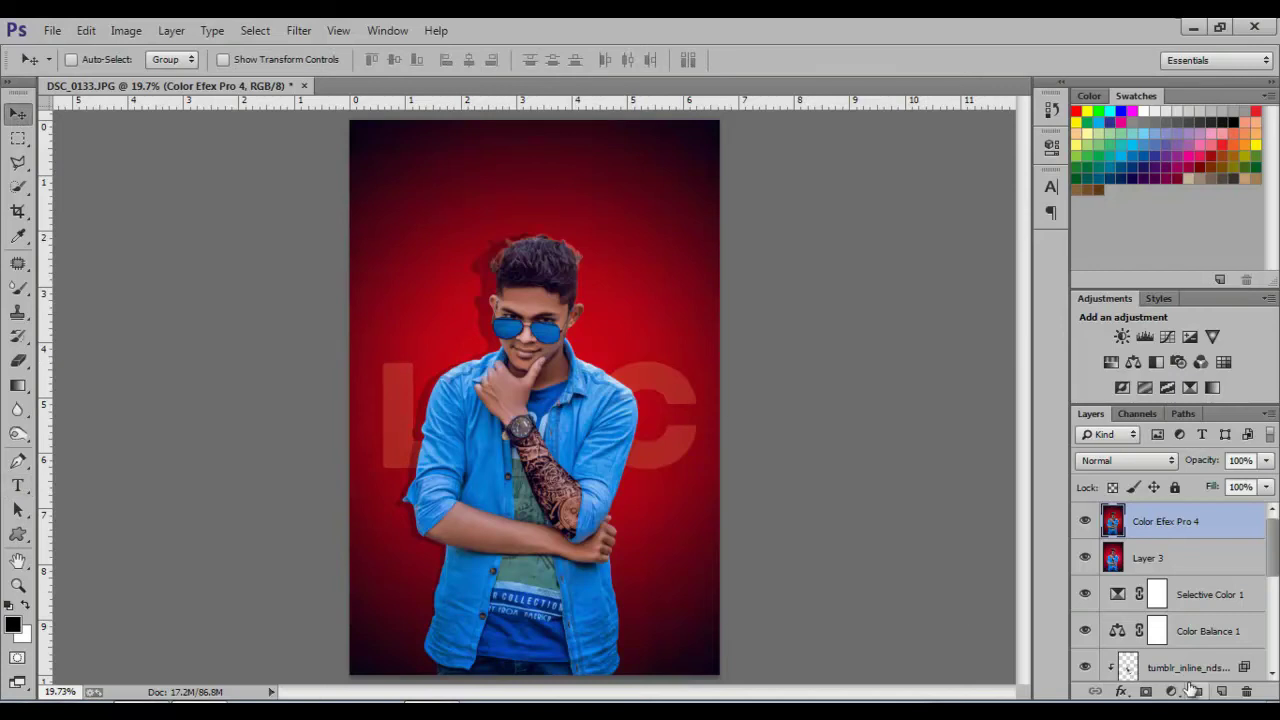
left_click(1171, 691)
left_click(1145, 679)
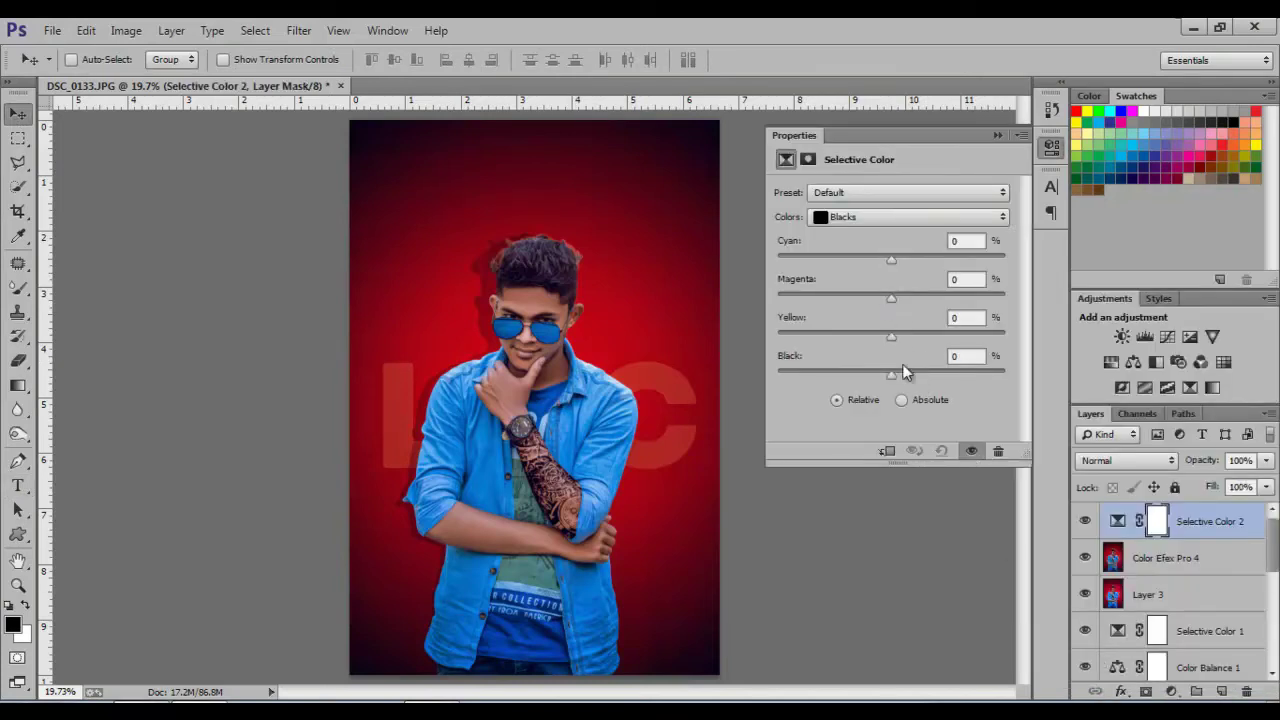
mouse_move(891, 298)
left_mouse_down()
mouse_move(914, 301)
mouse_move(840, 302)
mouse_move(927, 302)
mouse_move(875, 260)
mouse_move(902, 263)
left_mouse_up()
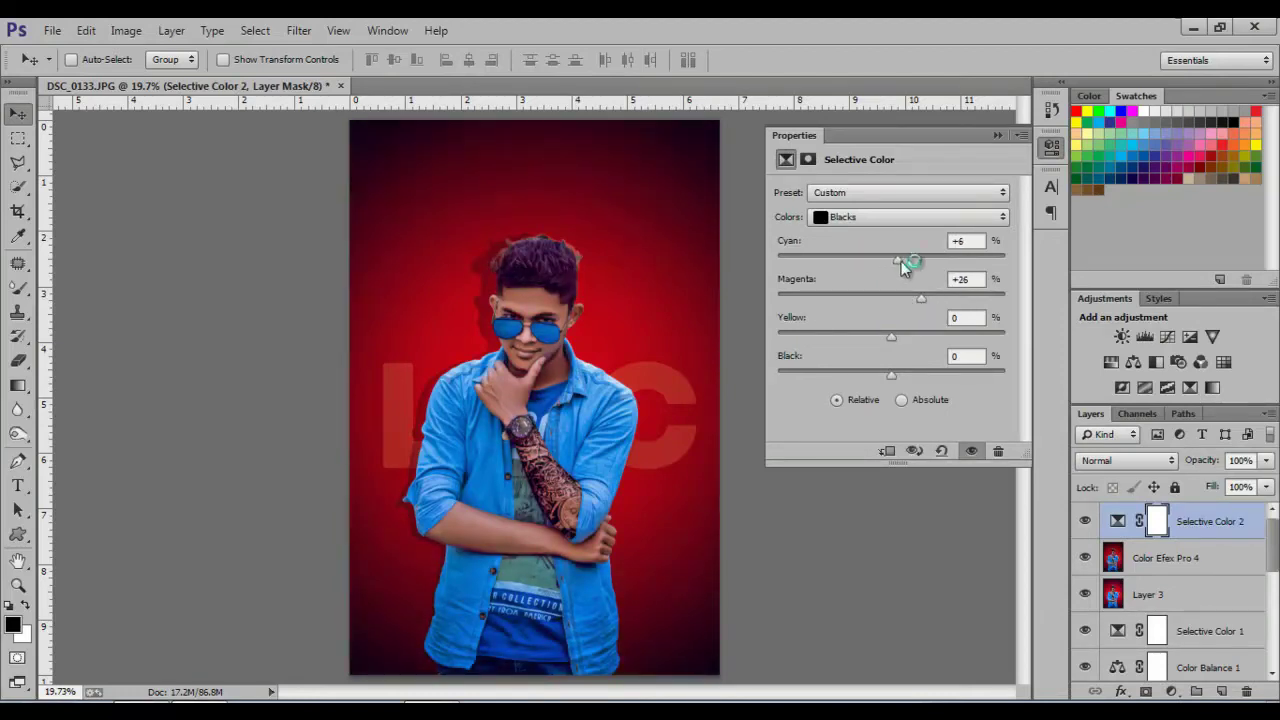
left_click_drag(893, 340, 884, 345)
left_click(997, 135)
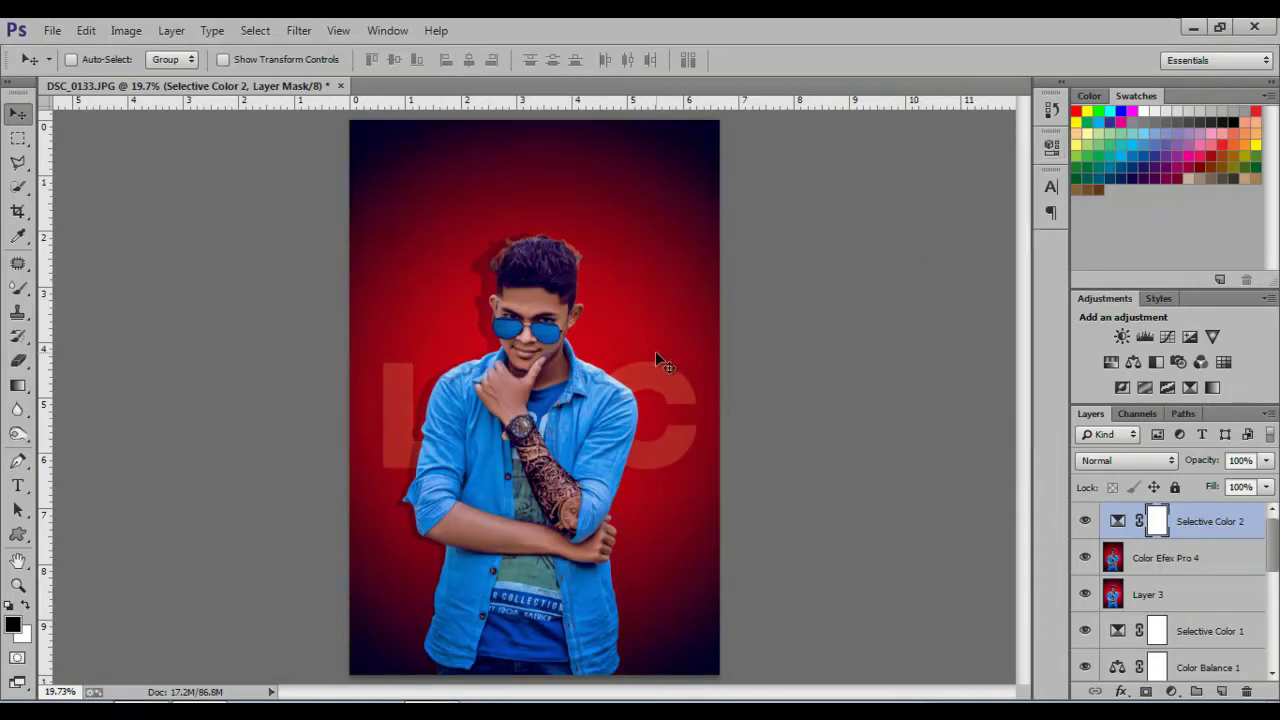
key("ctrl+minus")
left_click(1085, 521)
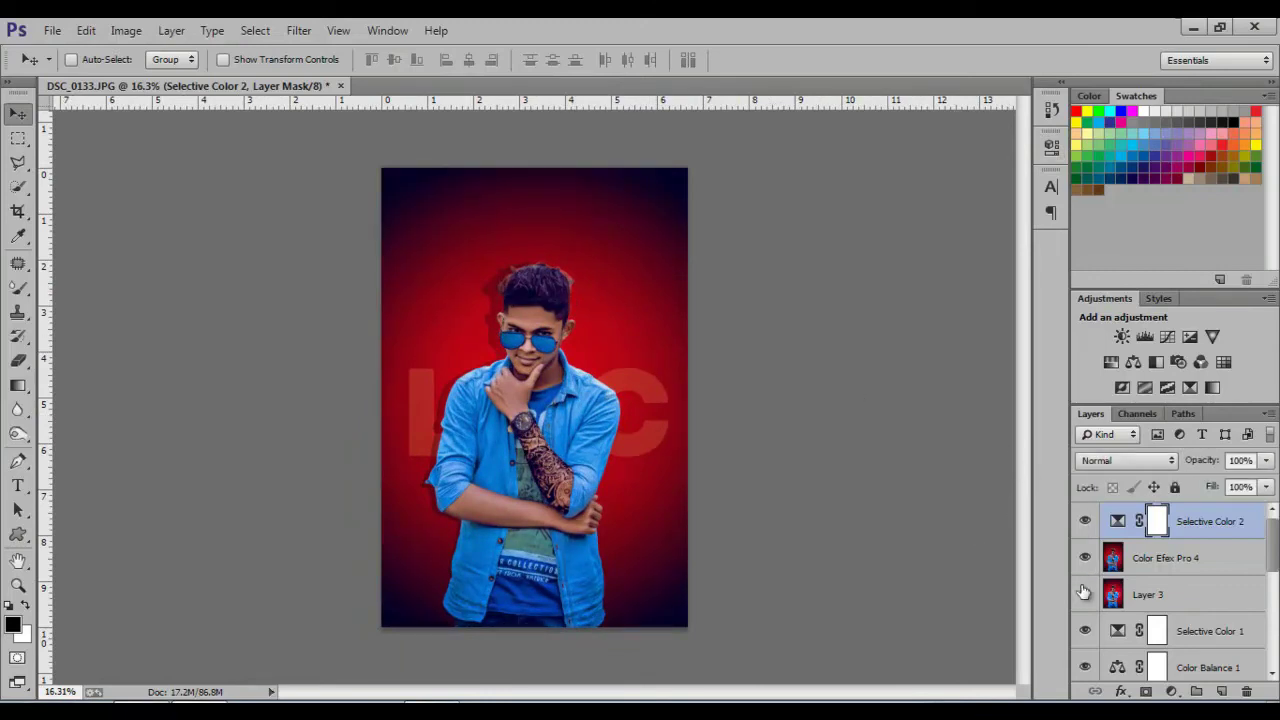
Step: Type 'SIGNATURE' as a title centred near the poster top, at 87% layer opacity
left_click(1085, 557)
left_click(17, 485)
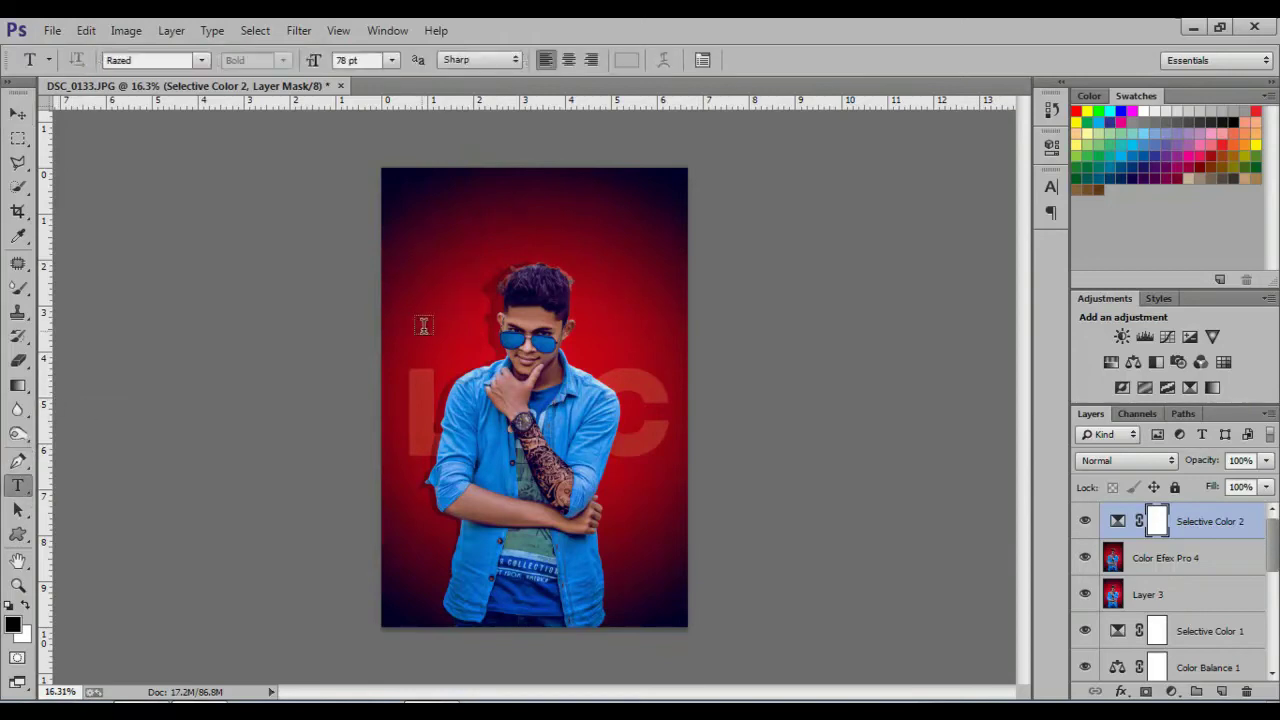
scroll(440, 318, "up", 1)
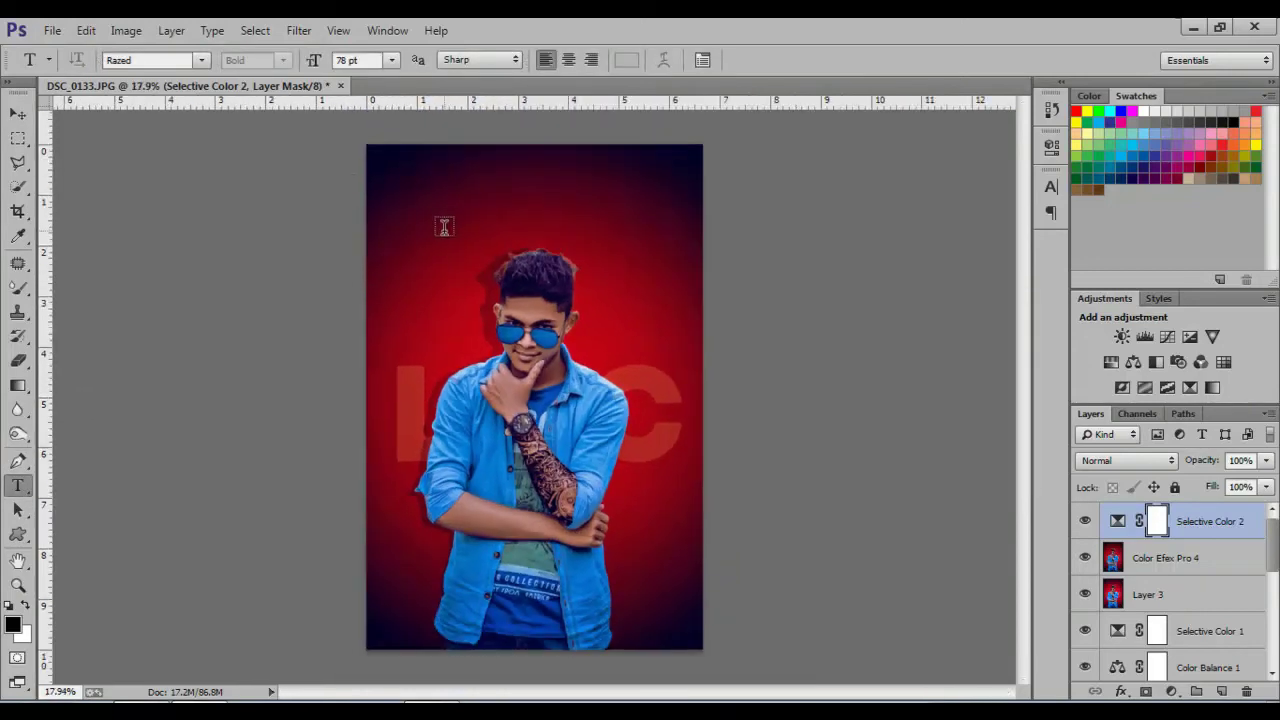
left_click(444, 226)
type("SI")
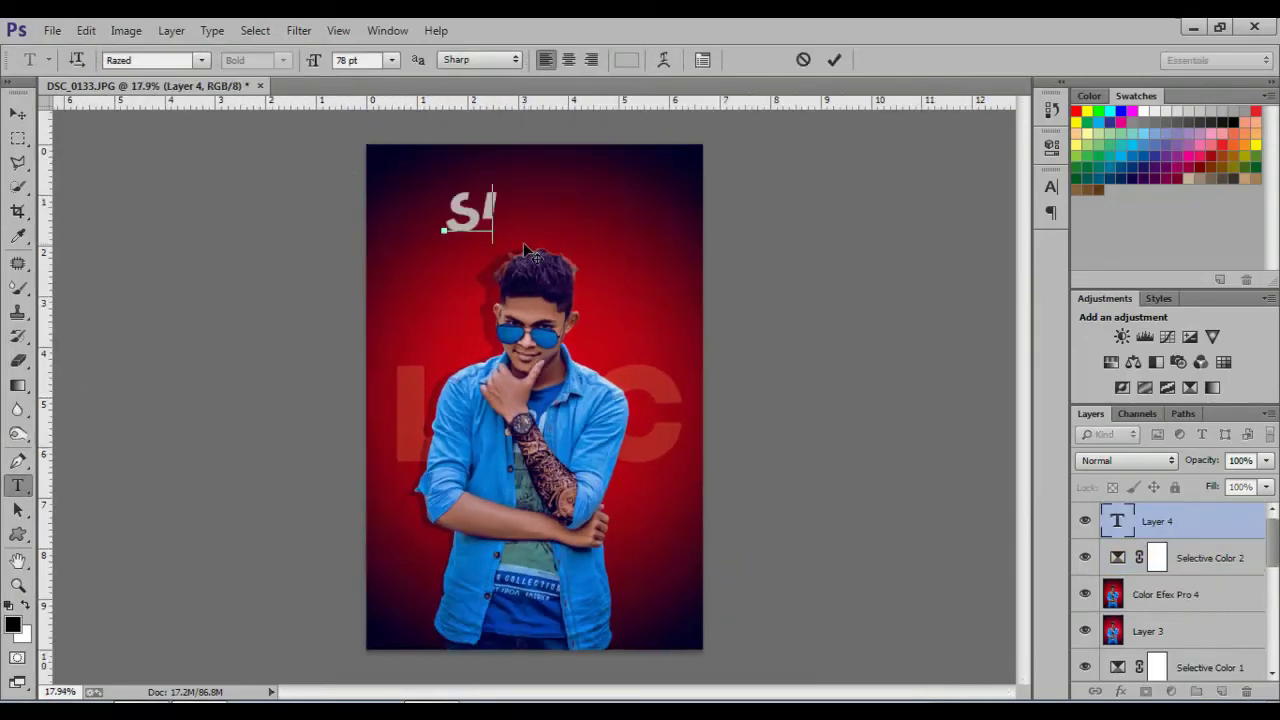
type("GNATU")
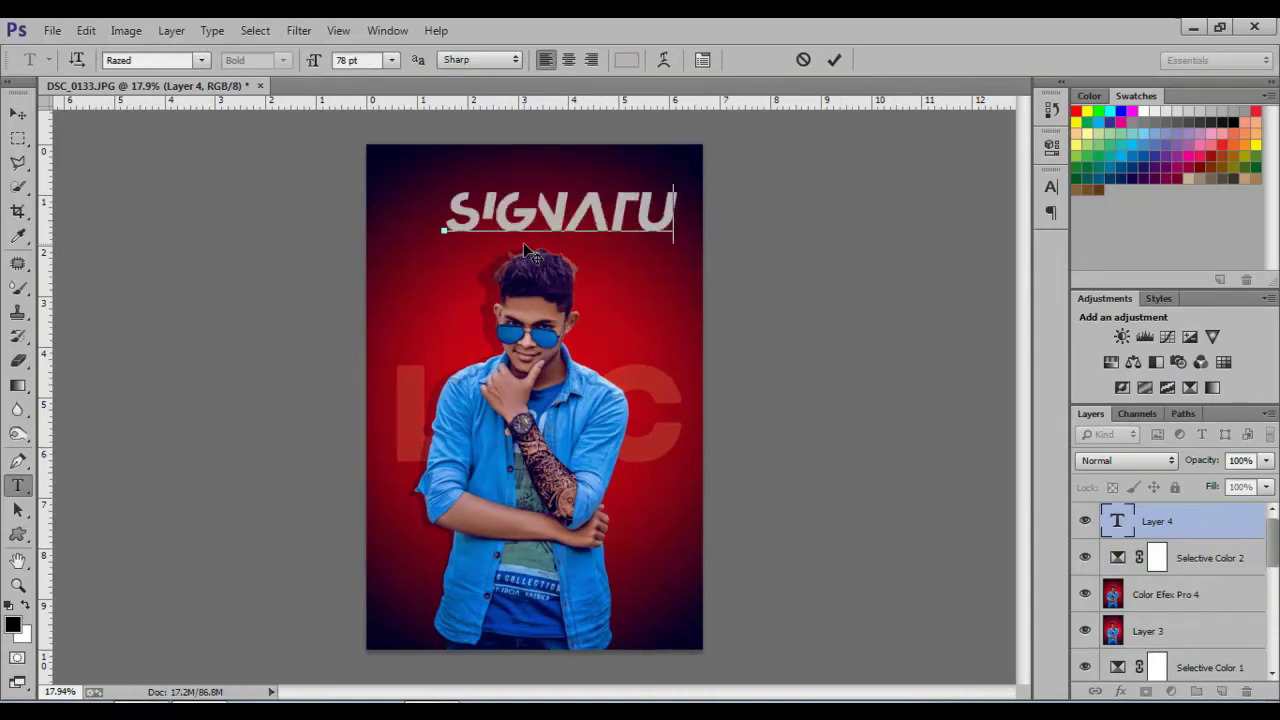
type("R")
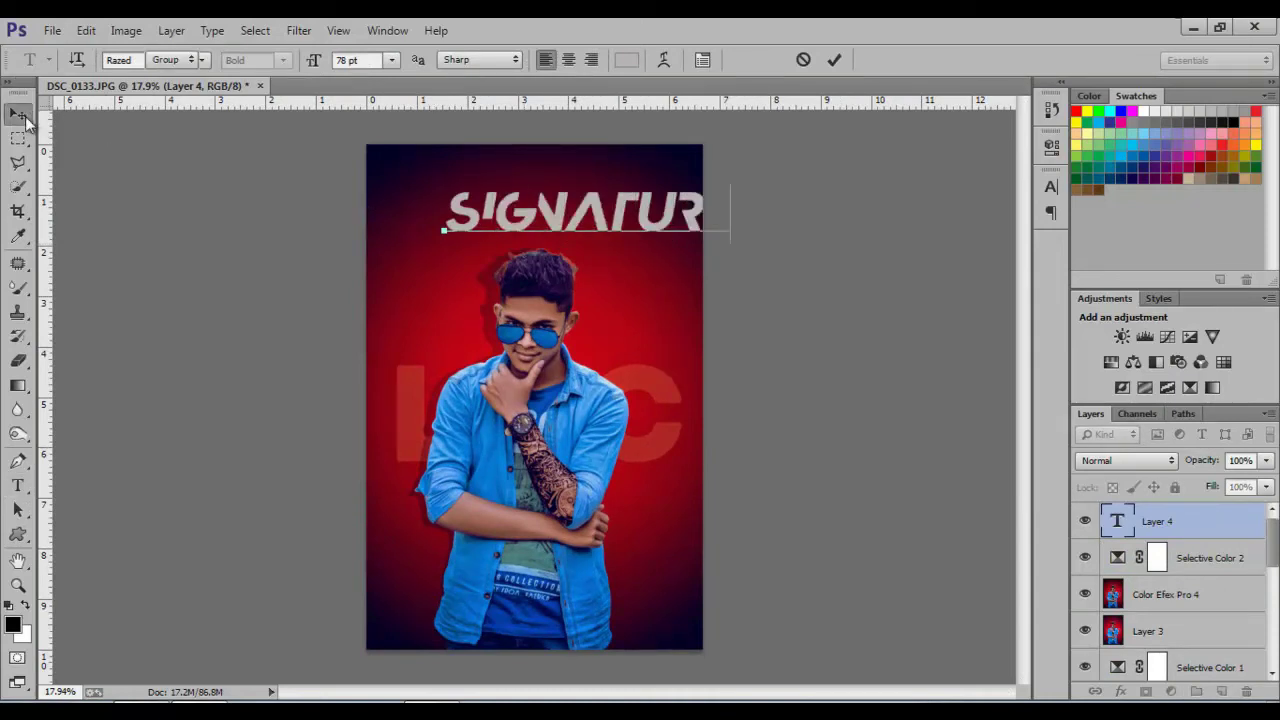
left_click(18, 113)
left_click_drag(621, 220, 575, 218)
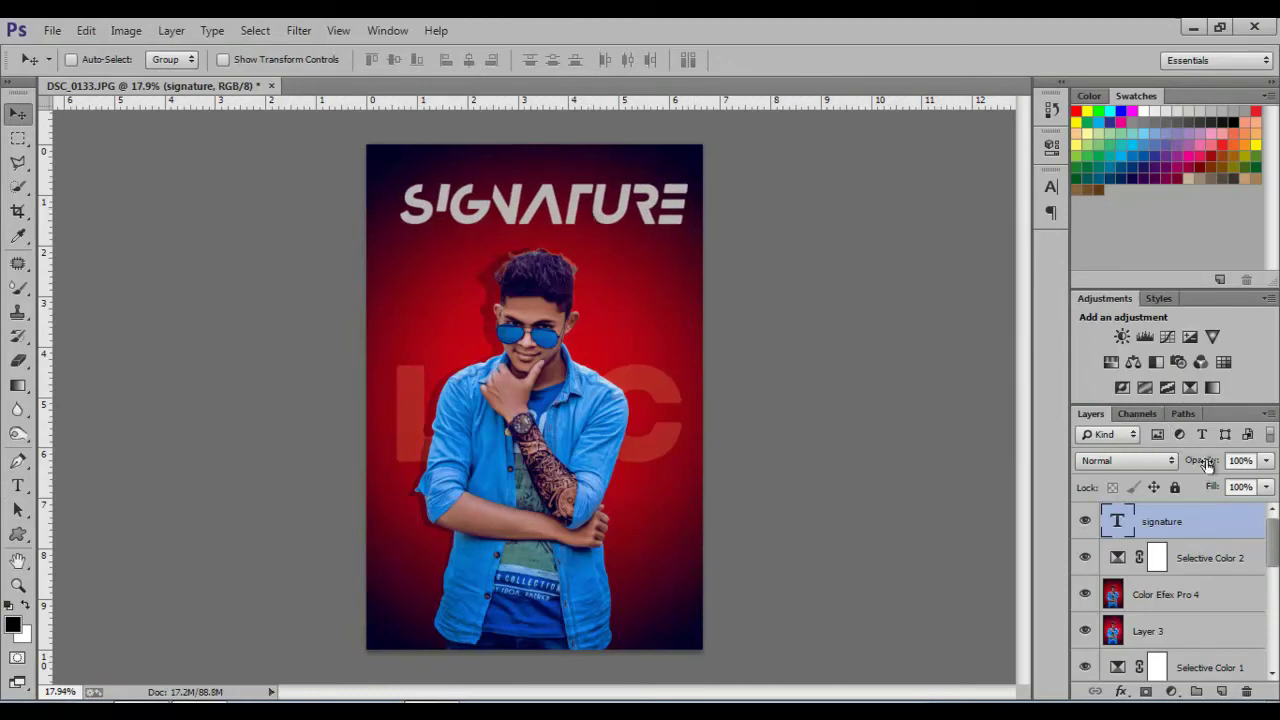
left_click_drag(1207, 463, 1194, 464)
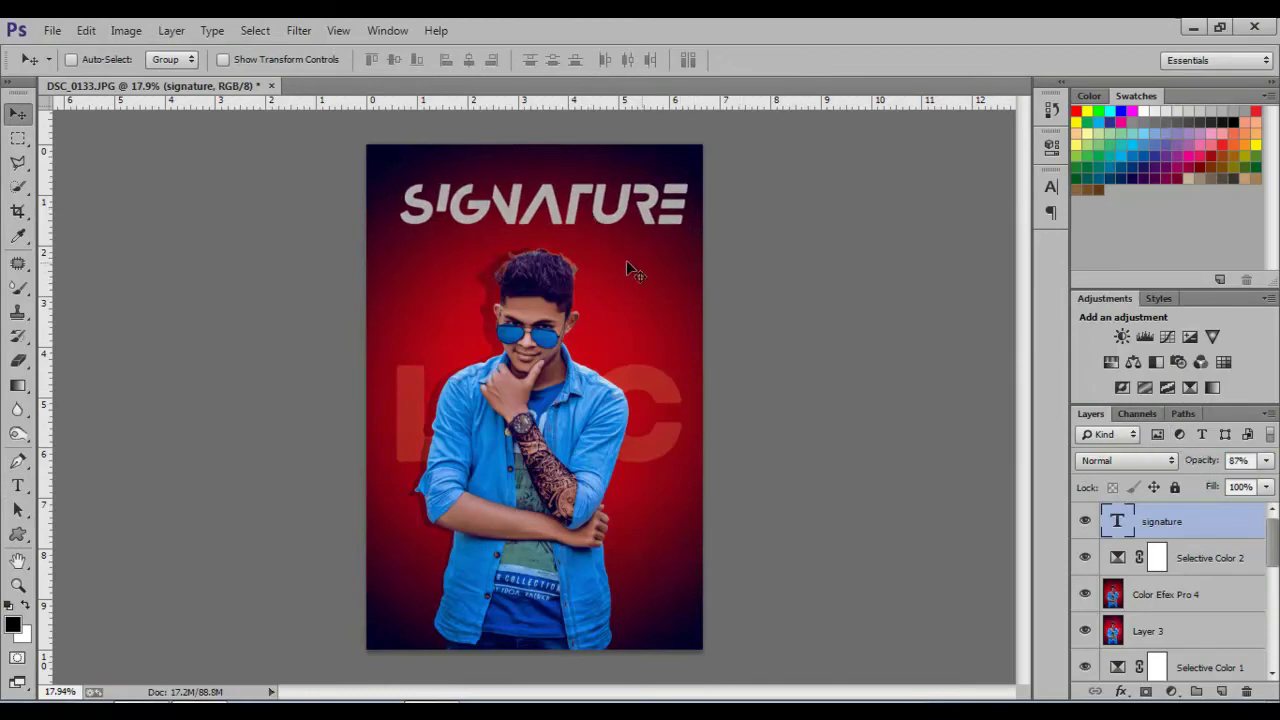
scroll(626, 260, "down", 3)
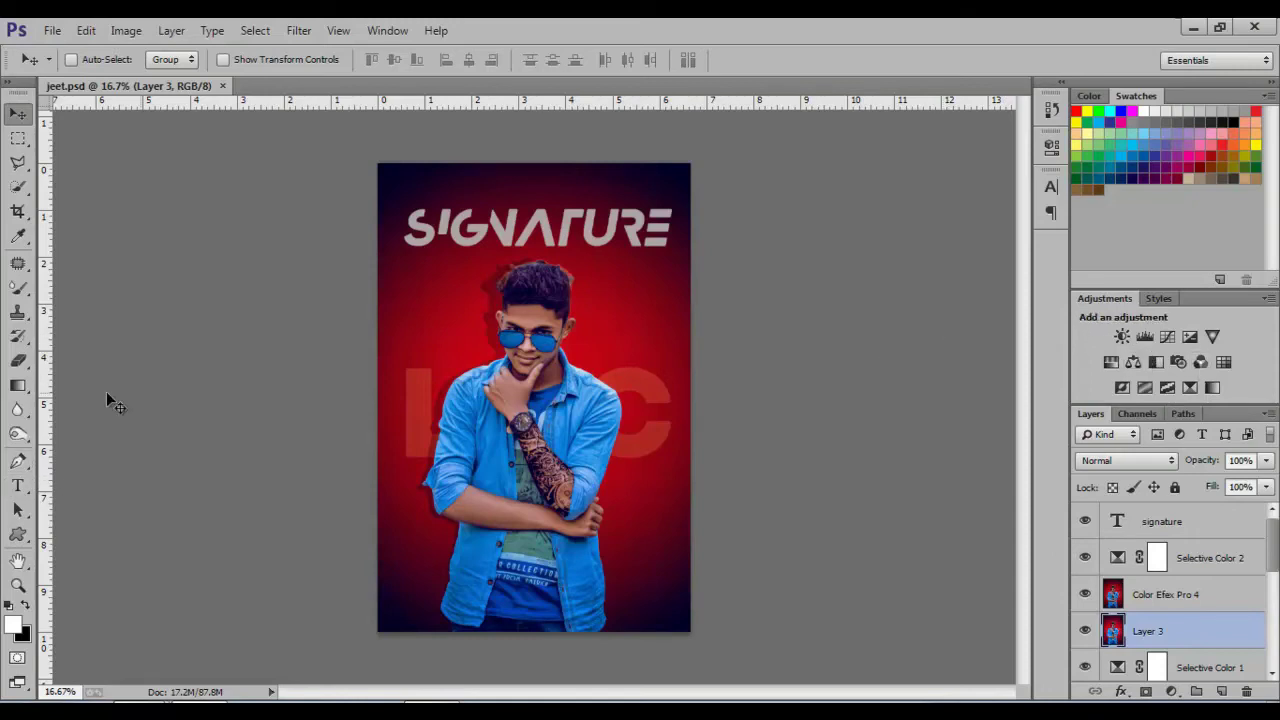
Step: Type the 'LF CREATION PRESENTS' tagline and move its layer to the top of the stack
left_click(18, 485)
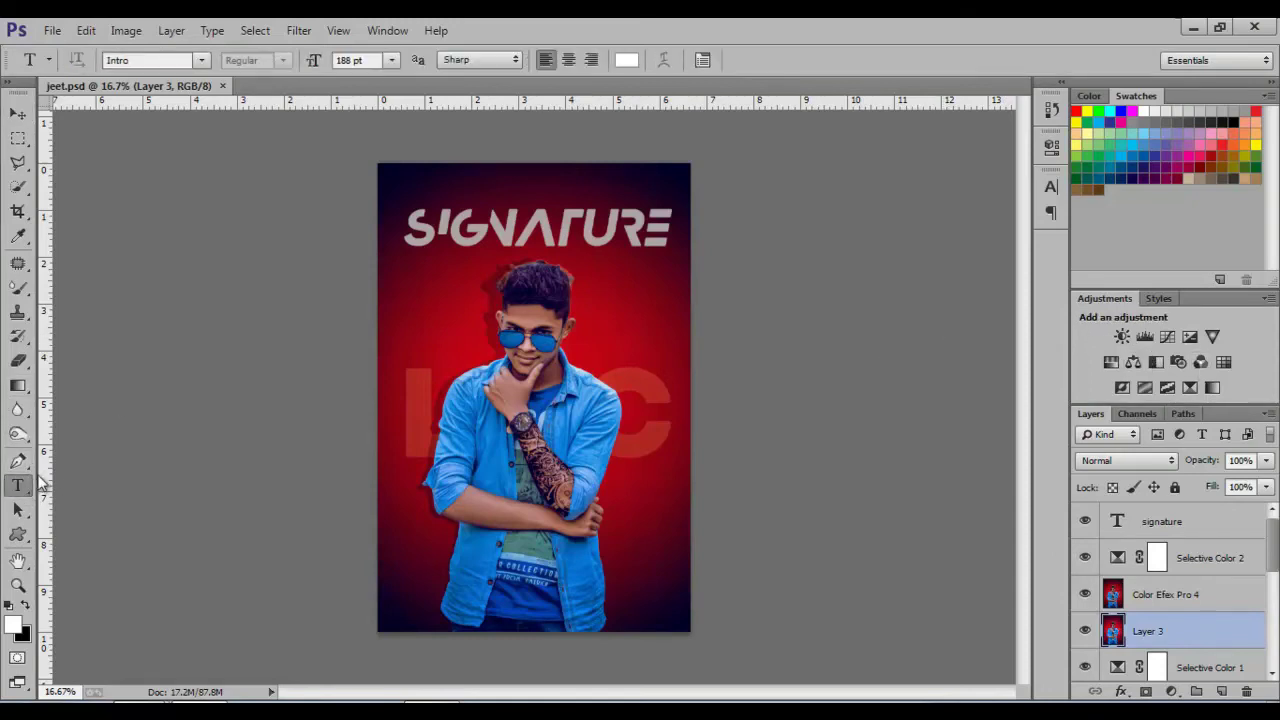
left_click(459, 376)
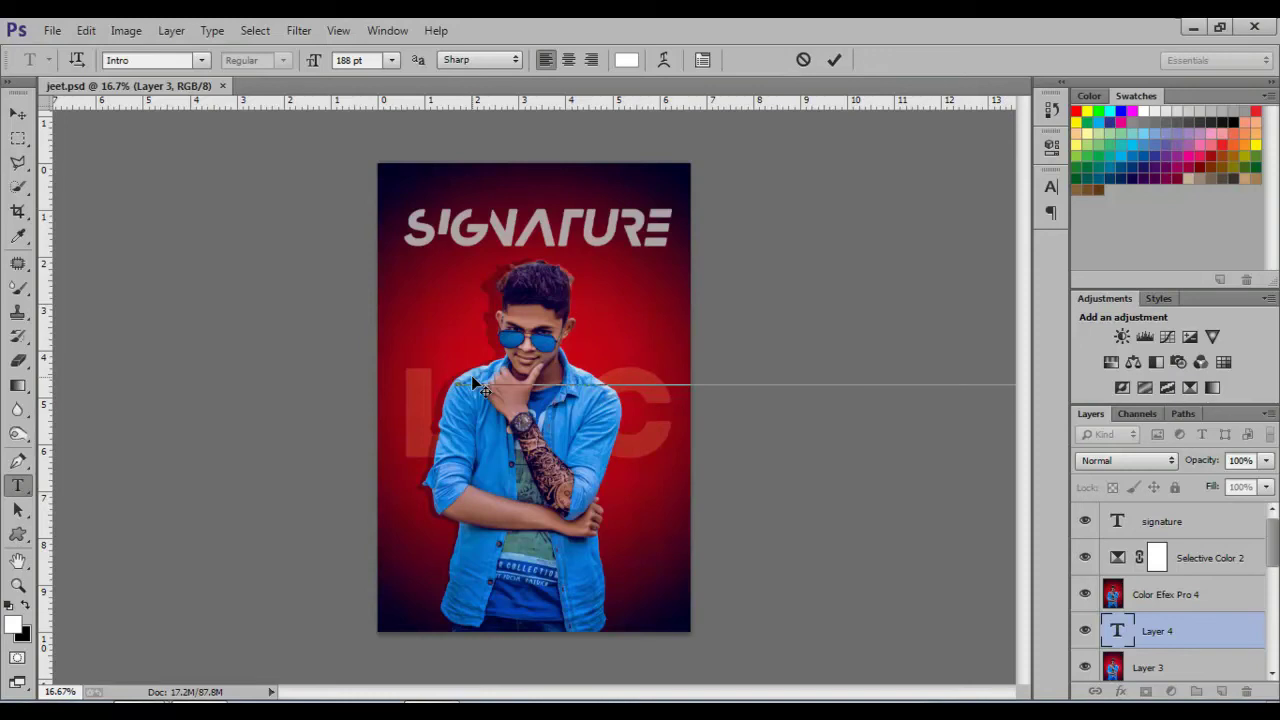
left_click(18, 113)
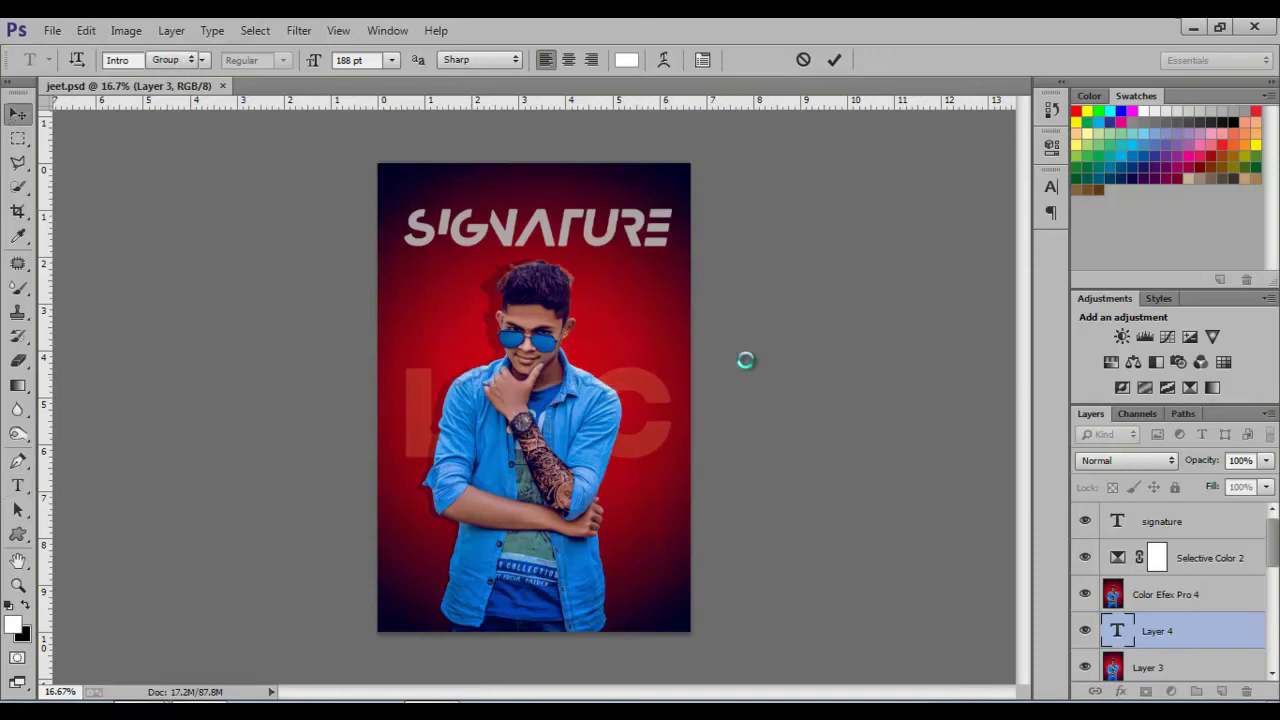
left_click_drag(1242, 634, 1207, 521)
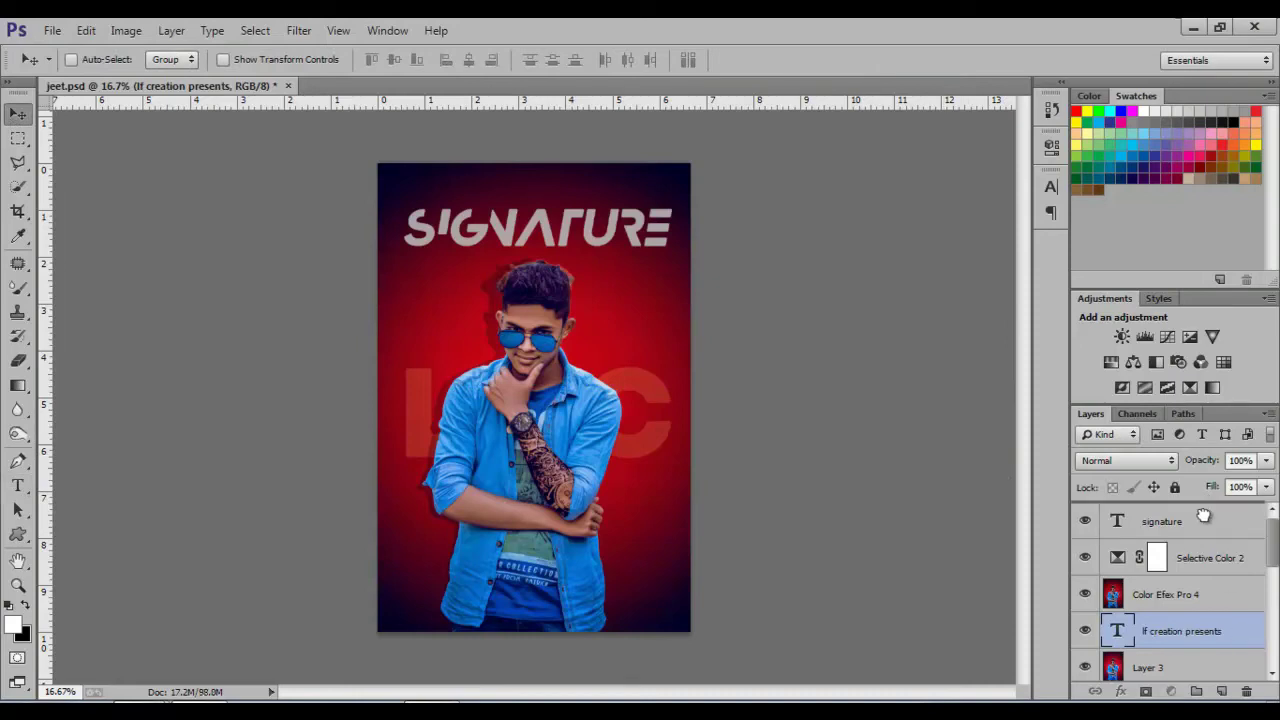
Step: Set the tagline to 11 pt, keeping the Intro font
left_click(1050, 187)
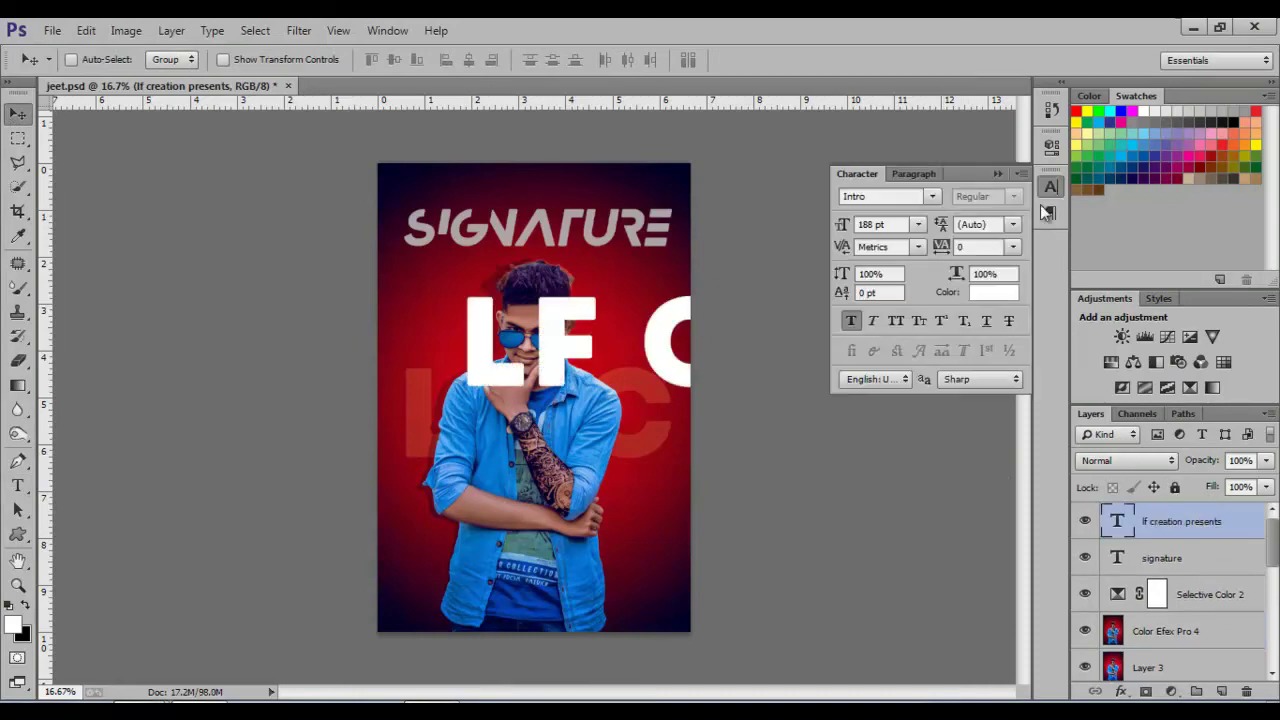
left_click(918, 224)
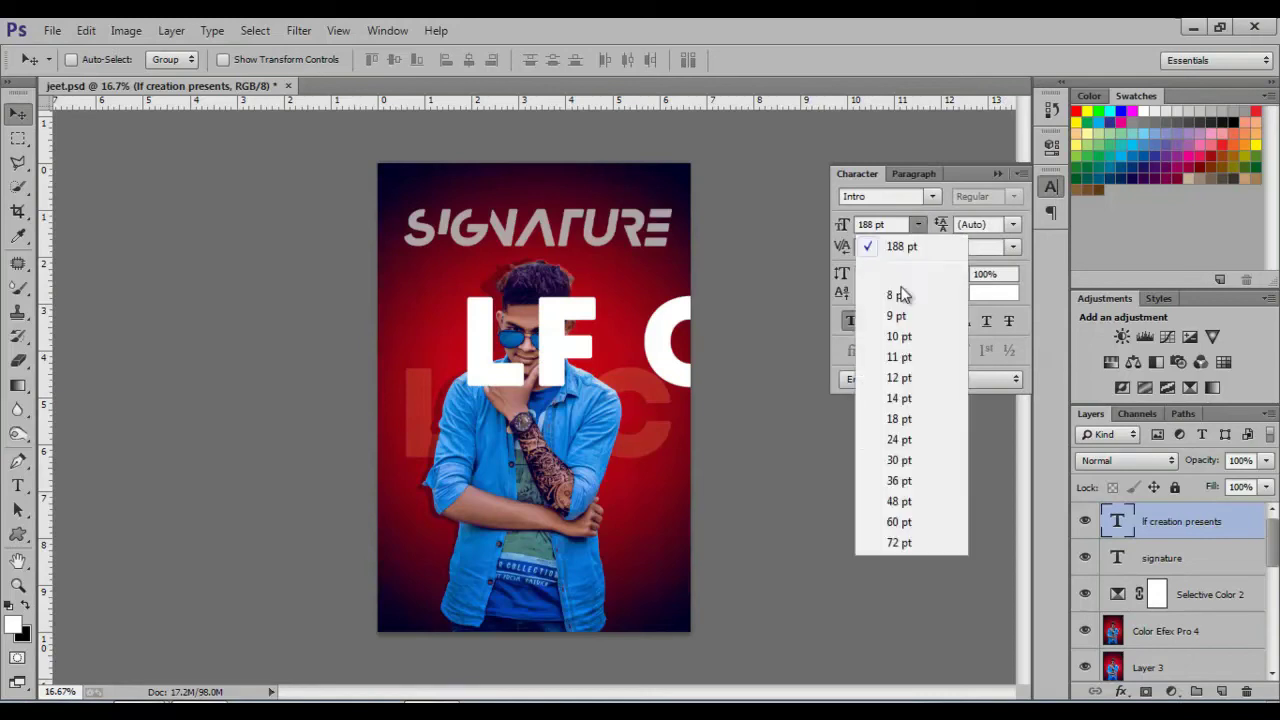
left_click(900, 442)
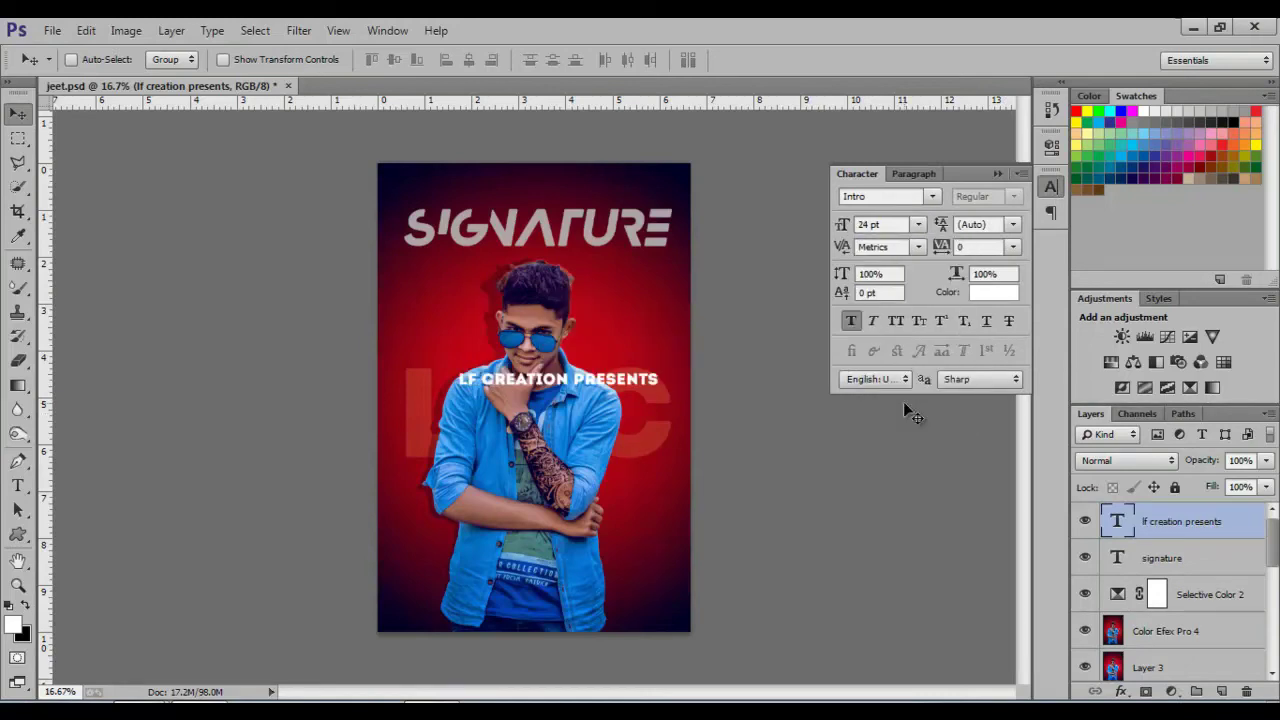
left_click(932, 196)
left_click(801, 249)
left_click(918, 224)
left_click(897, 361)
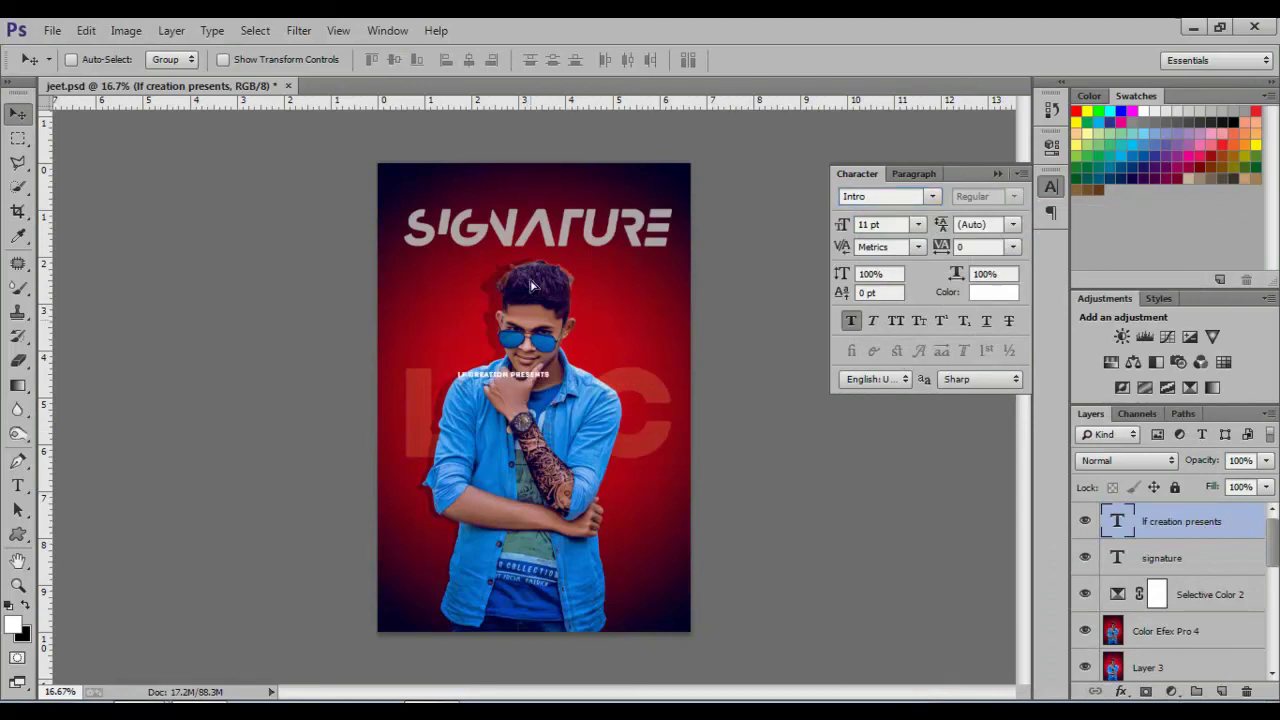
Step: Track the tagline to 740, centre it above SIGNATURE, and set it to 59% opacity
left_click_drag(517, 398, 541, 210)
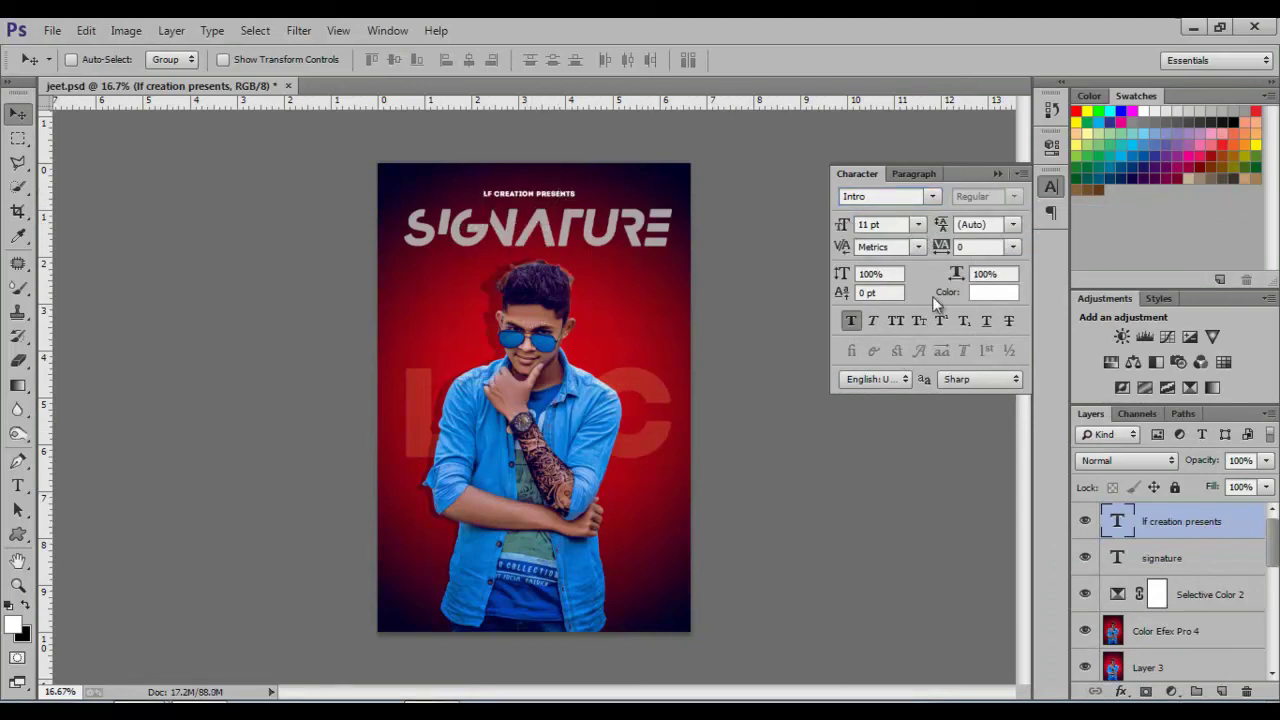
left_click_drag(940, 247, 1000, 250)
left_click_drag(642, 199, 601, 205)
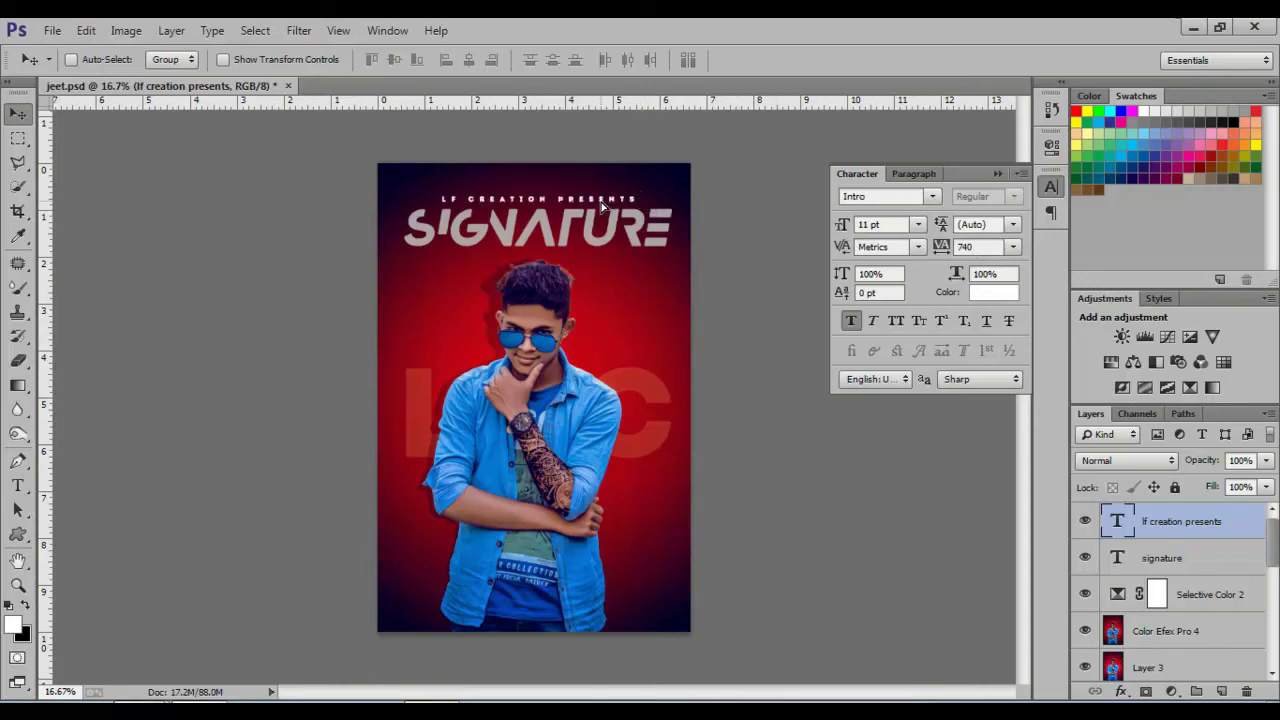
left_click_drag(1210, 461, 1171, 484)
scroll(565, 185, "down", 2)
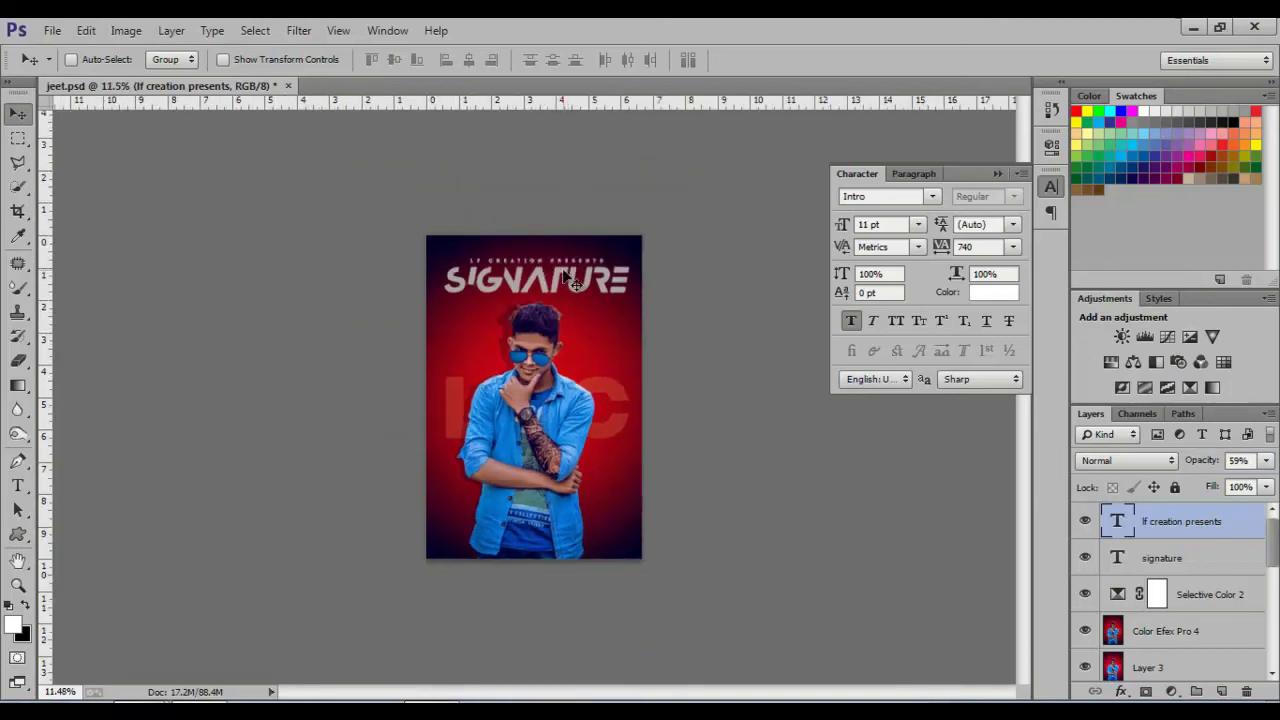
scroll(563, 271, "up", 1)
Step: Type a small designer credit line and move it to the poster's bottom edge
key("t")
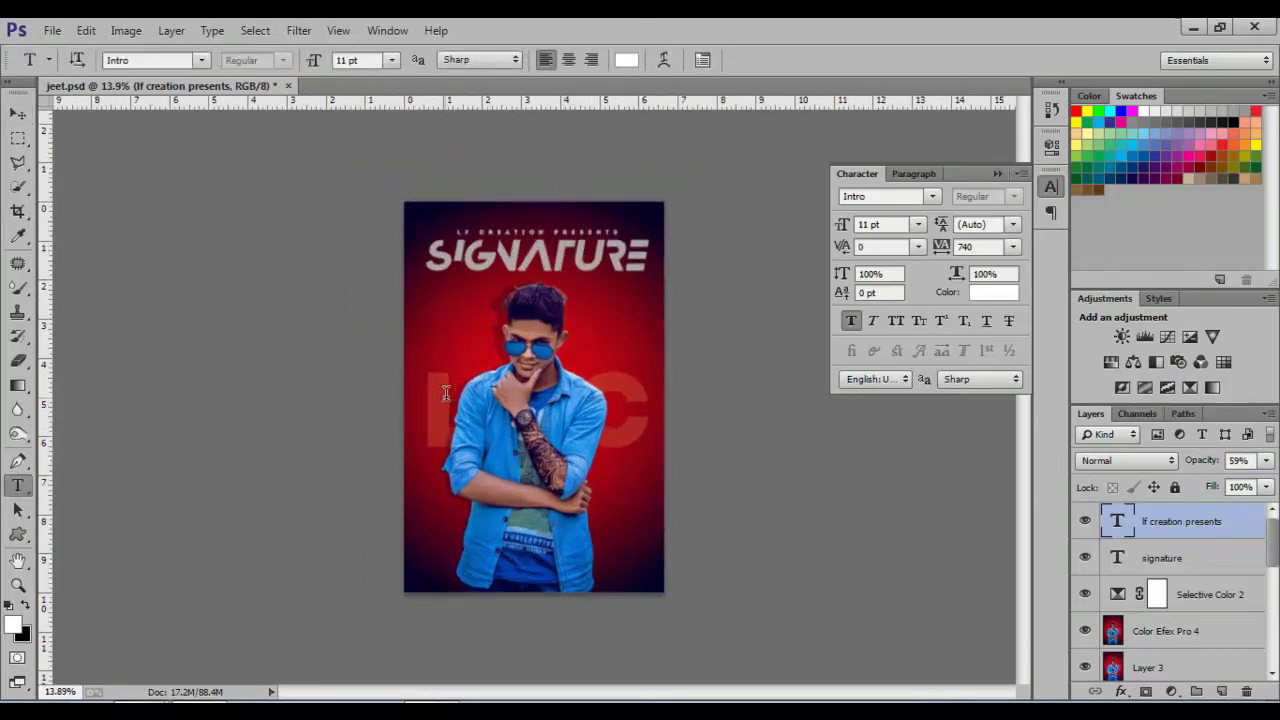
left_click(446, 394)
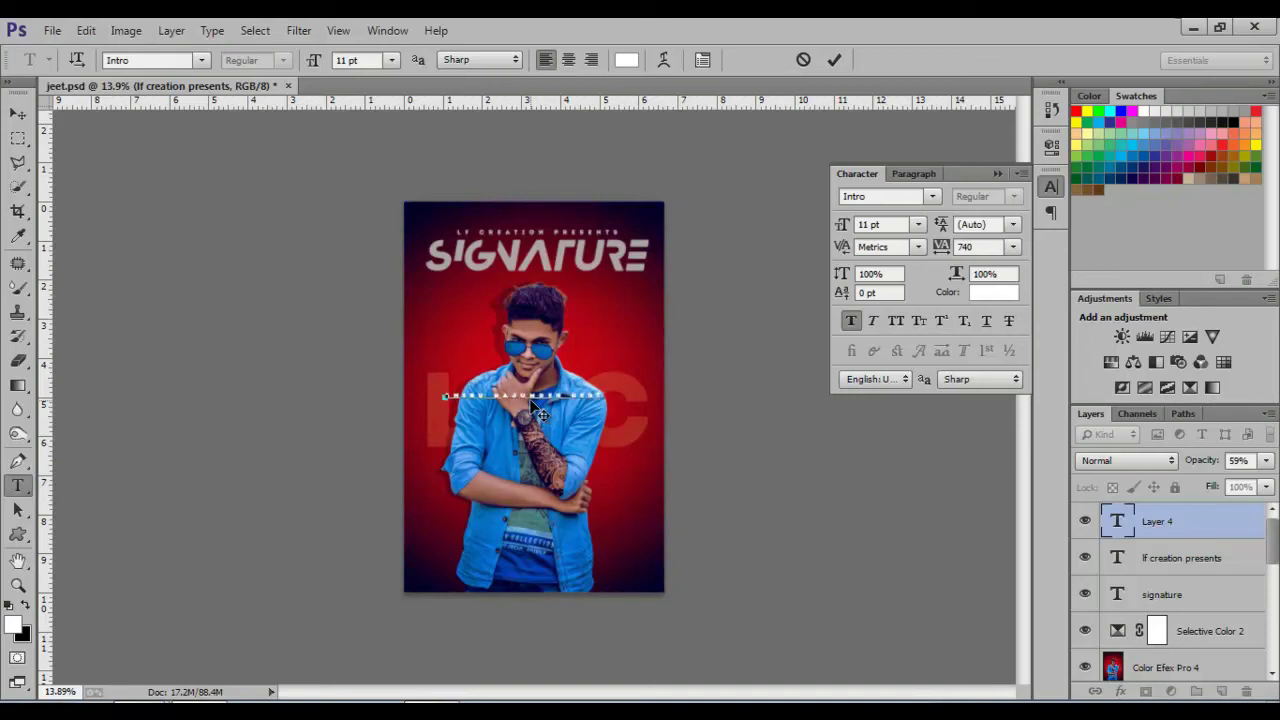
left_click(18, 113)
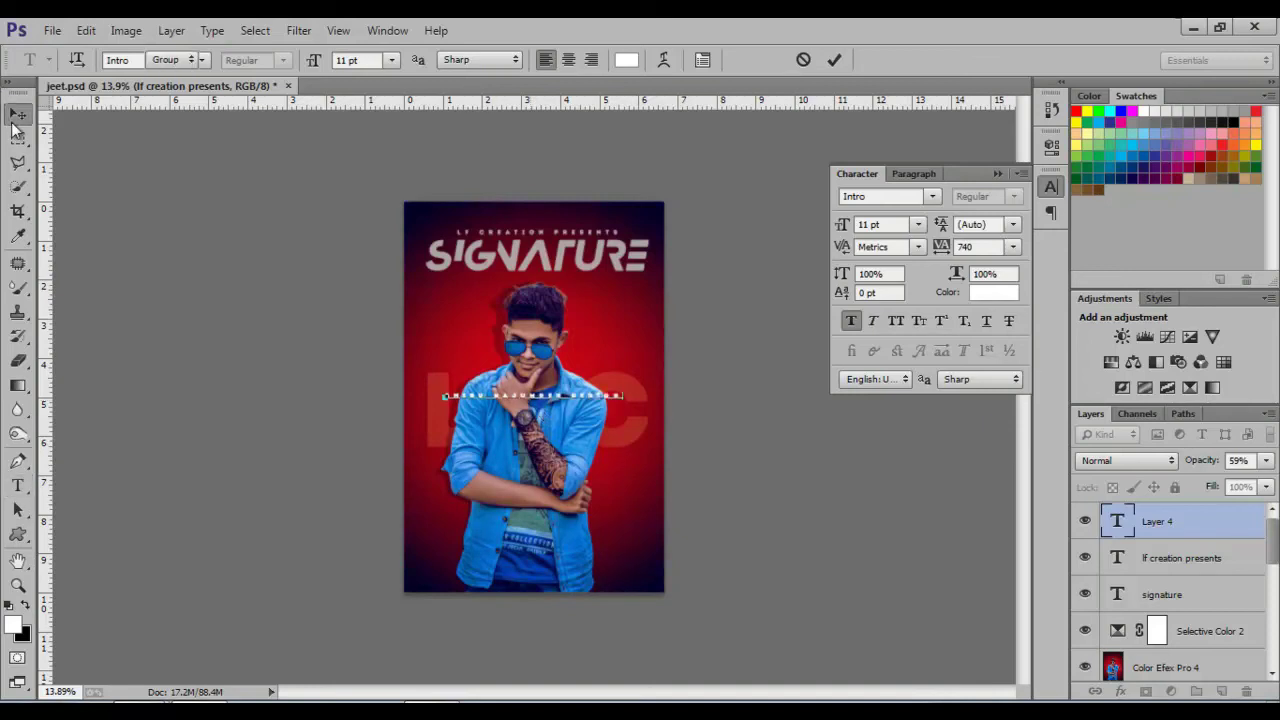
left_click_drag(565, 399, 585, 591)
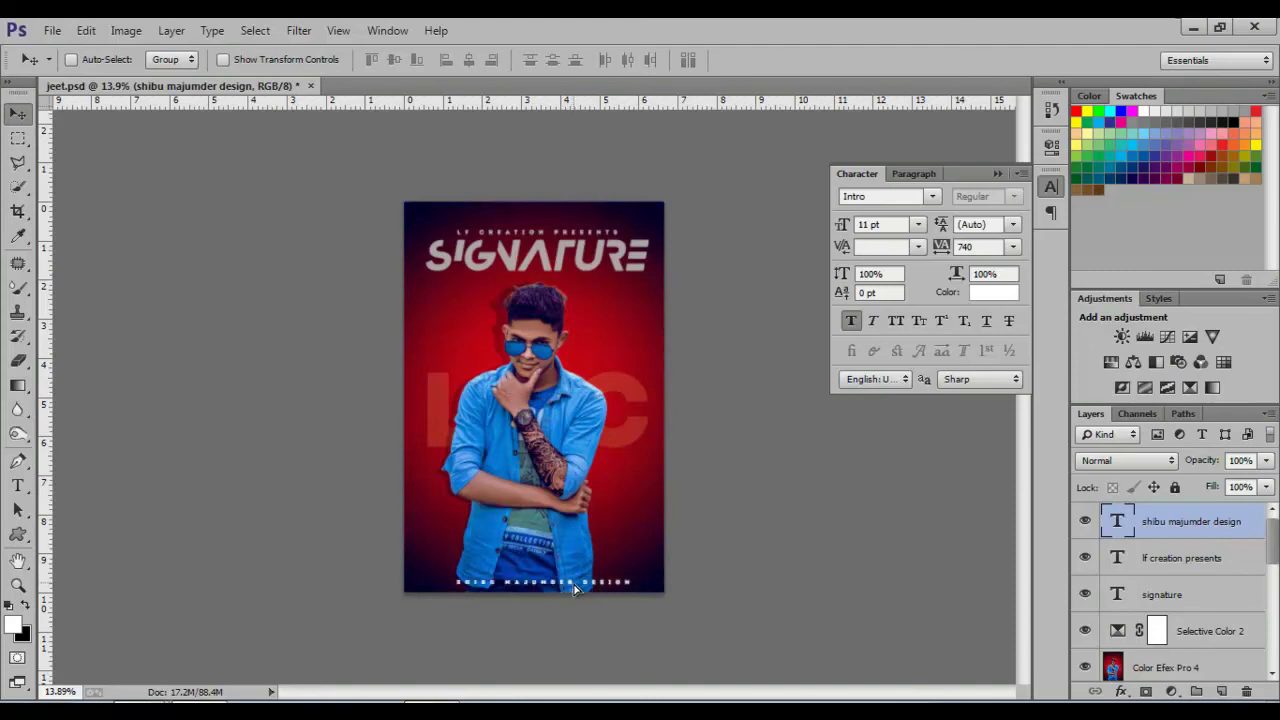
Step: Nudge the credit into final position, then start a new text line over the man's chest
key("shift+Left")
key("shift+Left")
key("shift+Up")
key("shift+Left")
key("ctrl+minus")
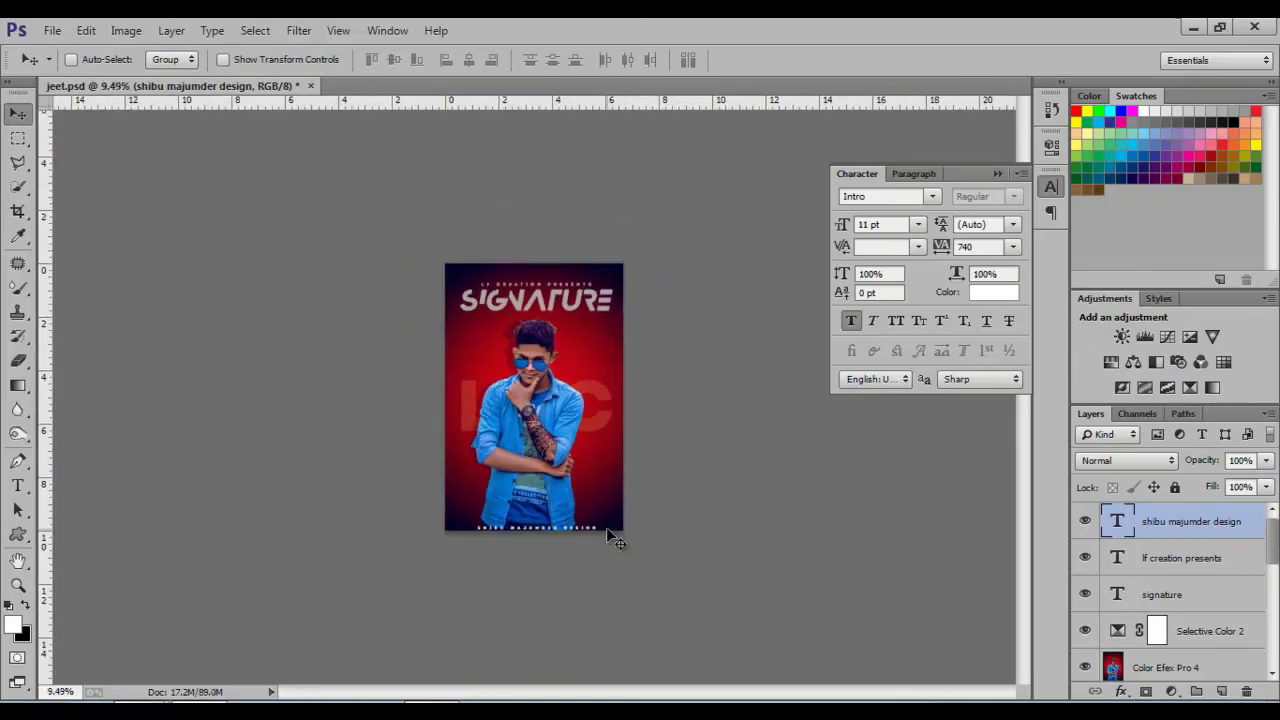
key("ctrl+plus")
key("Left")
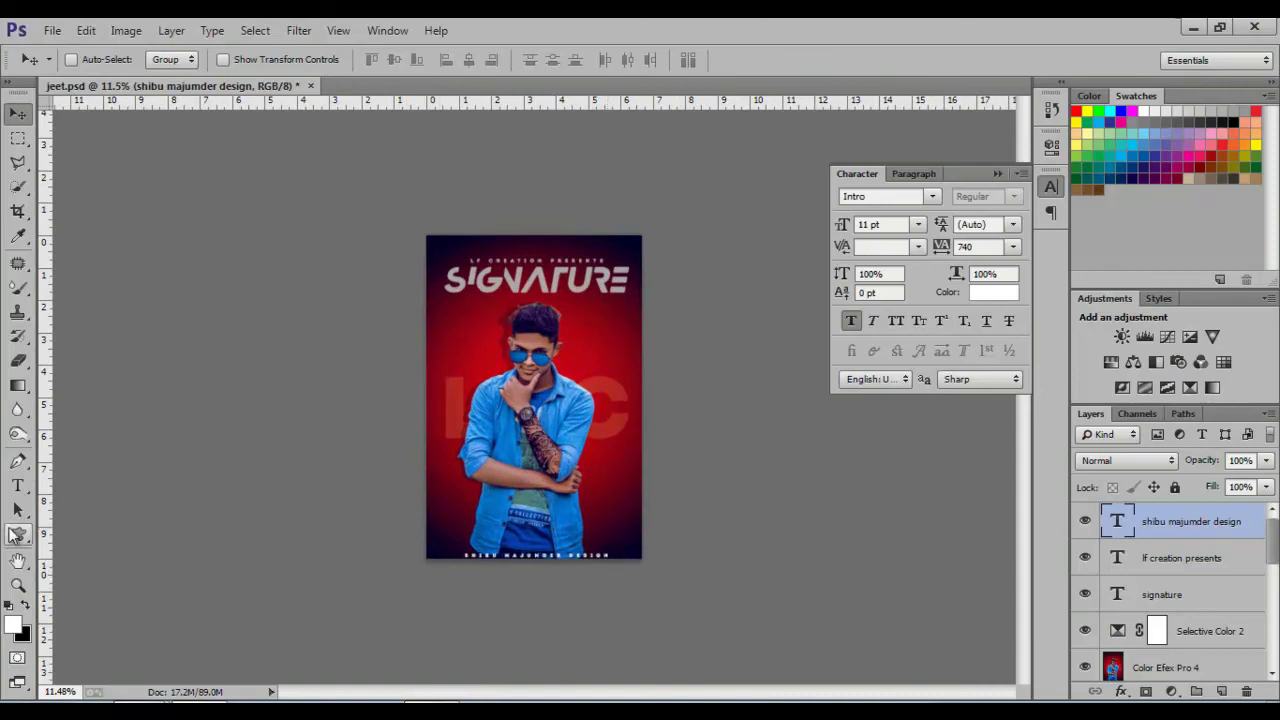
left_click(20, 485)
left_click(492, 438)
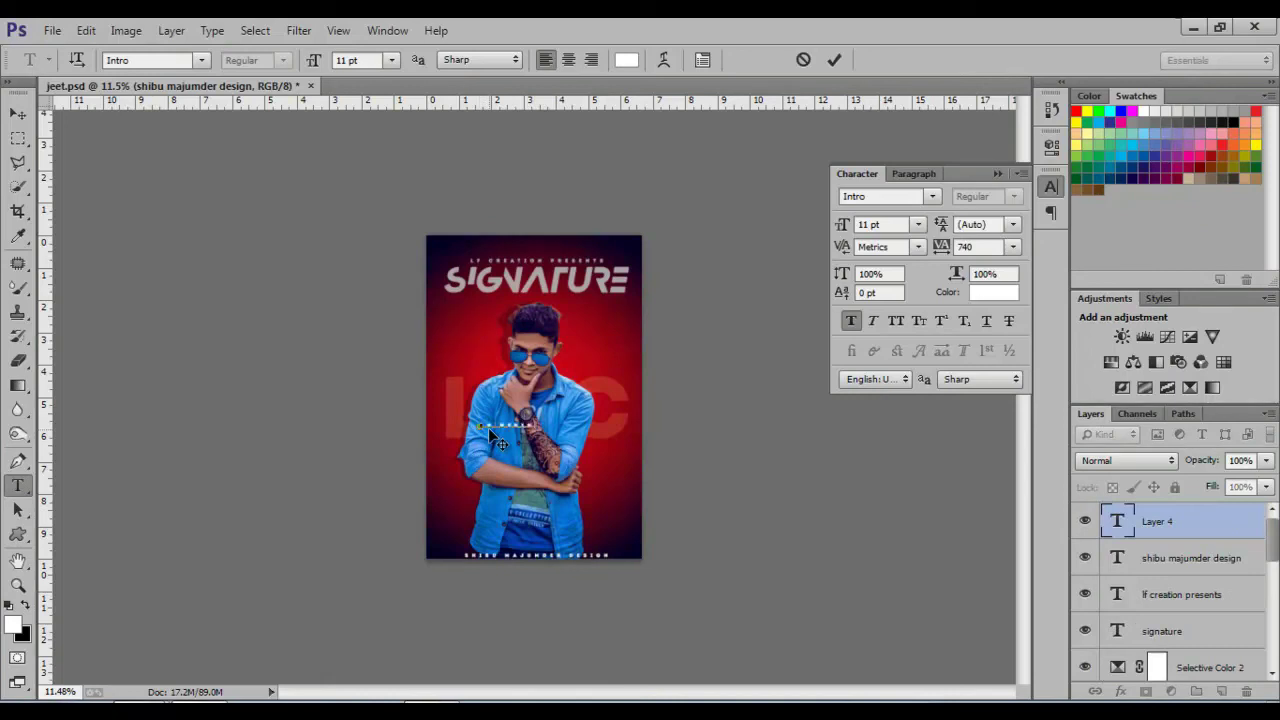
Step: Give the 'sm design' text the PWsignaturefont script font with tracking 0
left_click(18, 113)
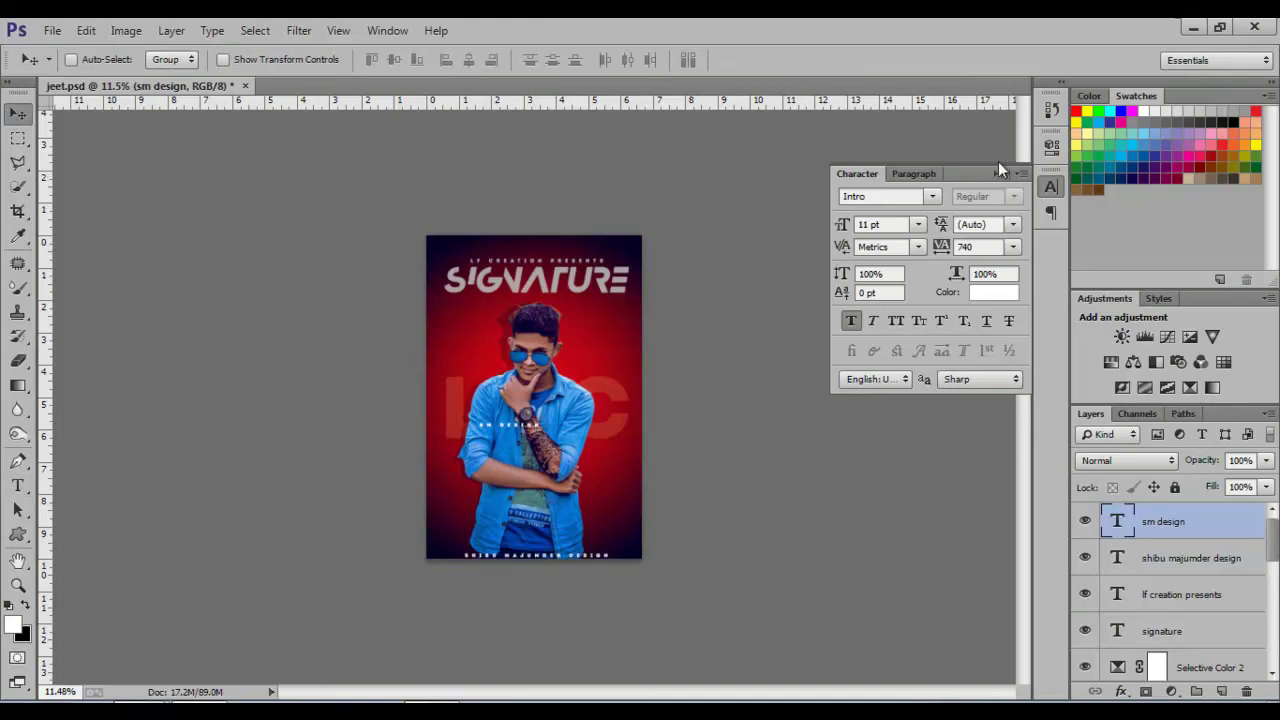
left_click(915, 197)
type("PWsignaturefont")
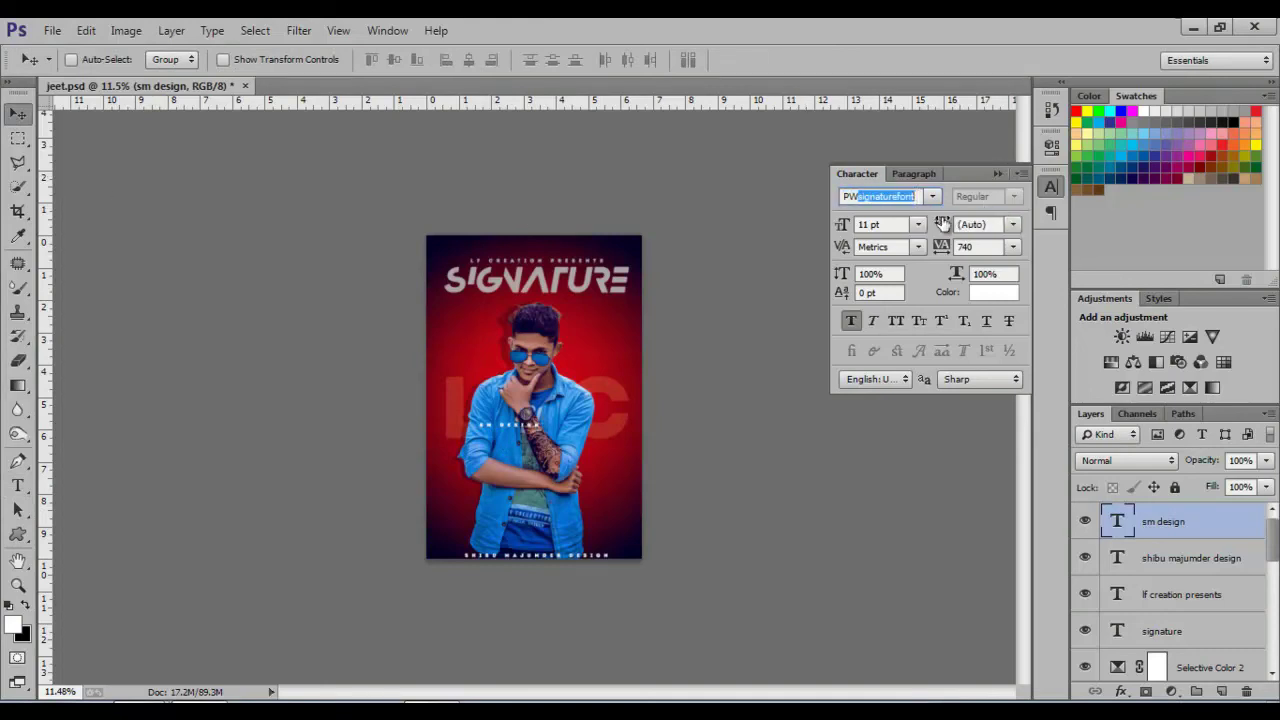
left_click(1050, 187)
left_click(1012, 247)
left_click(998, 403)
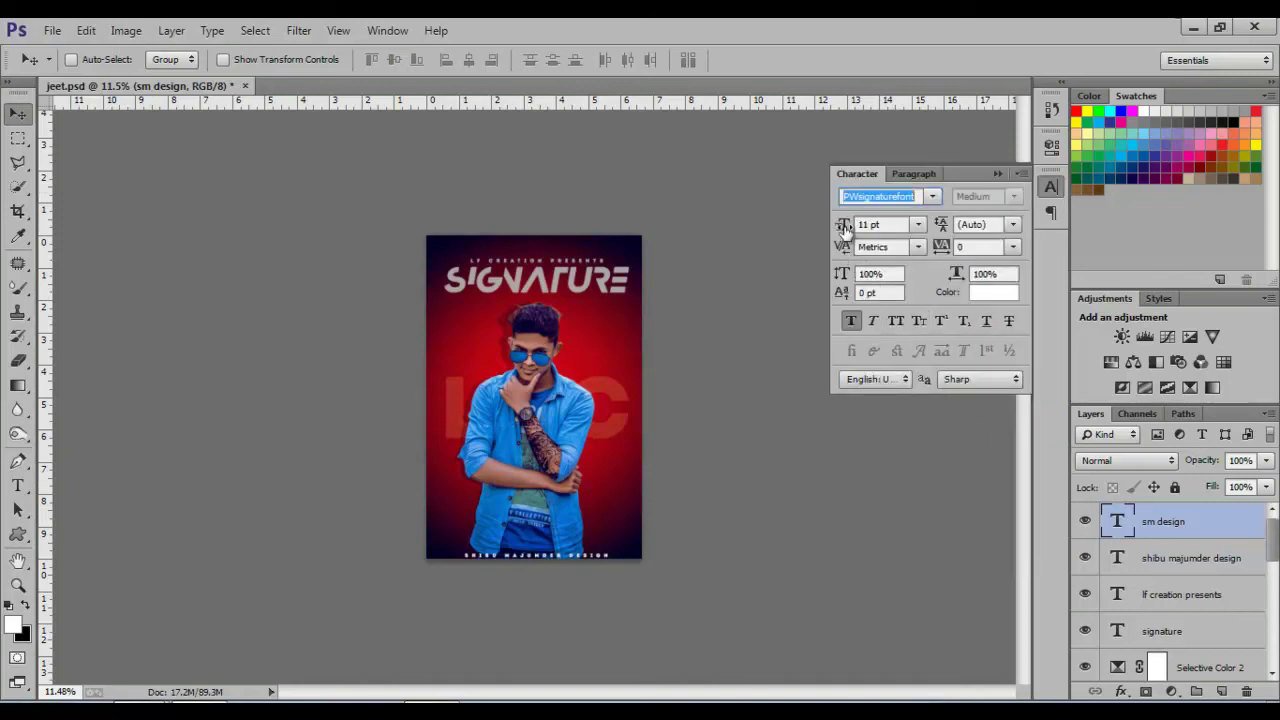
Step: Enlarge the signature to 42 pt and place it in the poster's top-left corner
left_click_drag(844, 228, 875, 229)
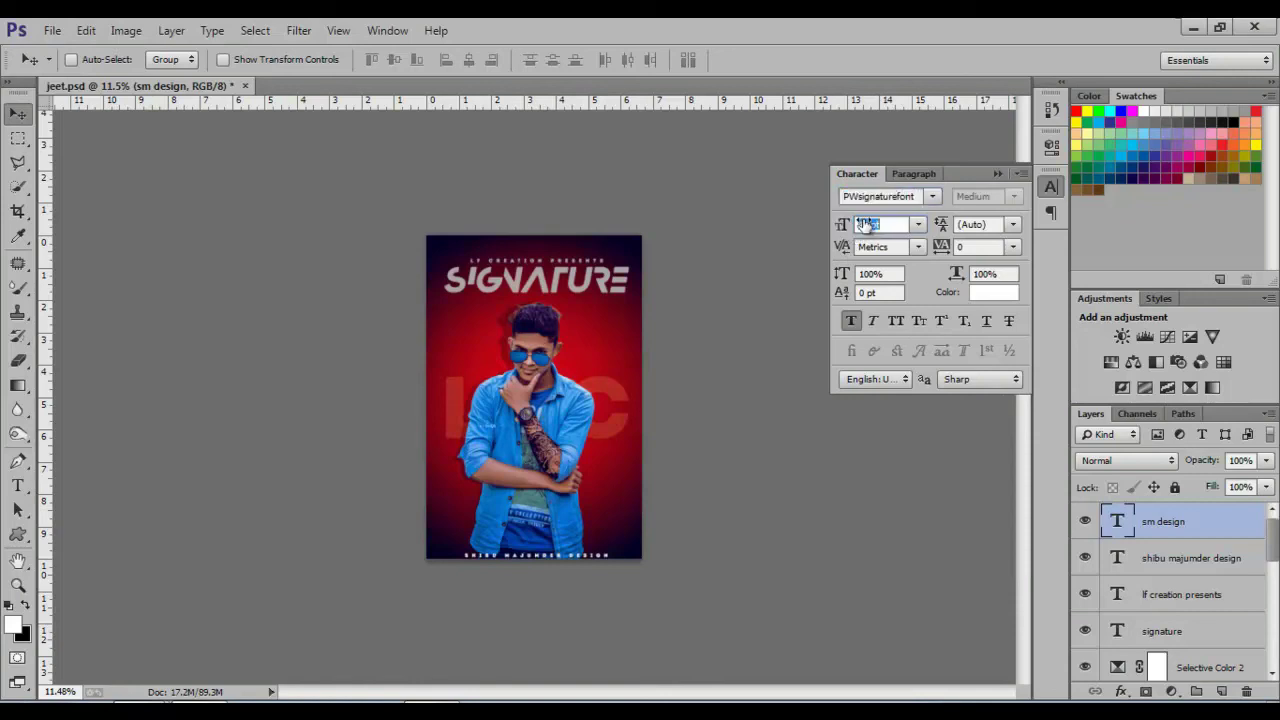
type("42")
mouse_move(517, 432)
left_mouse_down()
mouse_move(460, 532)
mouse_move(631, 263)
left_mouse_up()
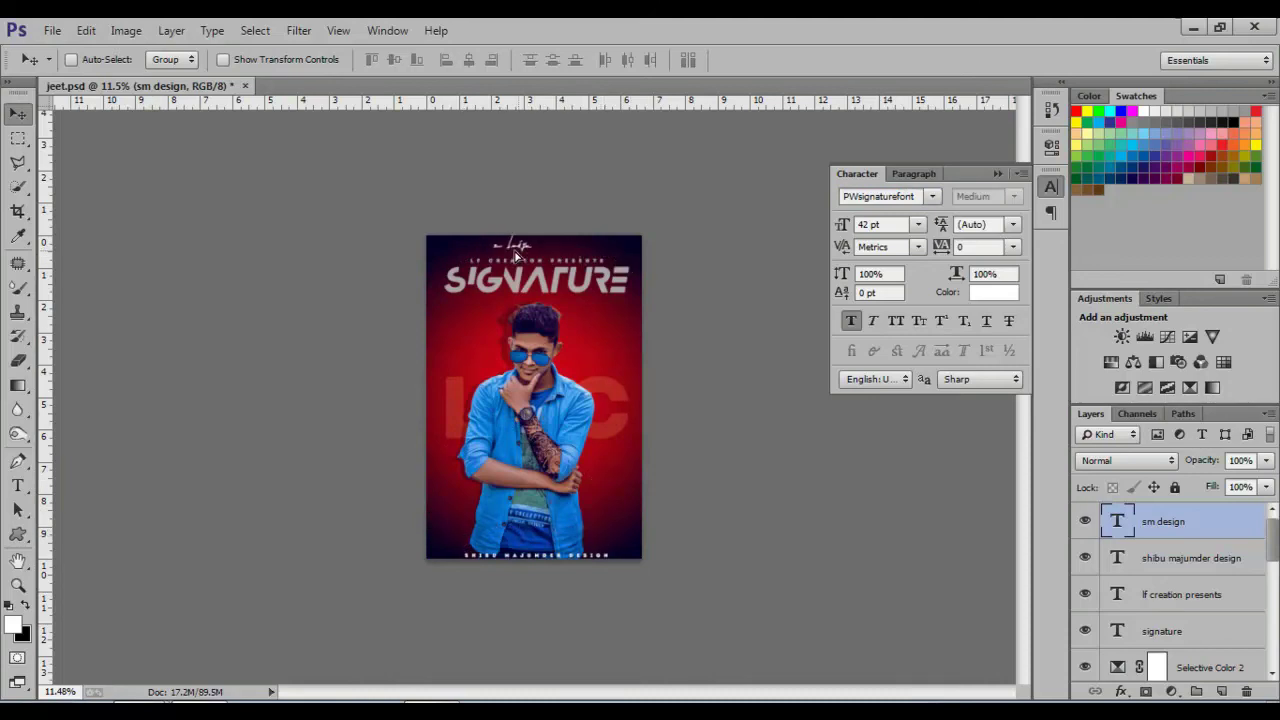
left_click_drag(631, 263, 471, 253)
Step: Nudge the SIGNATURE title and LF CREATION PRESENTS tagline down together
left_click(1195, 595)
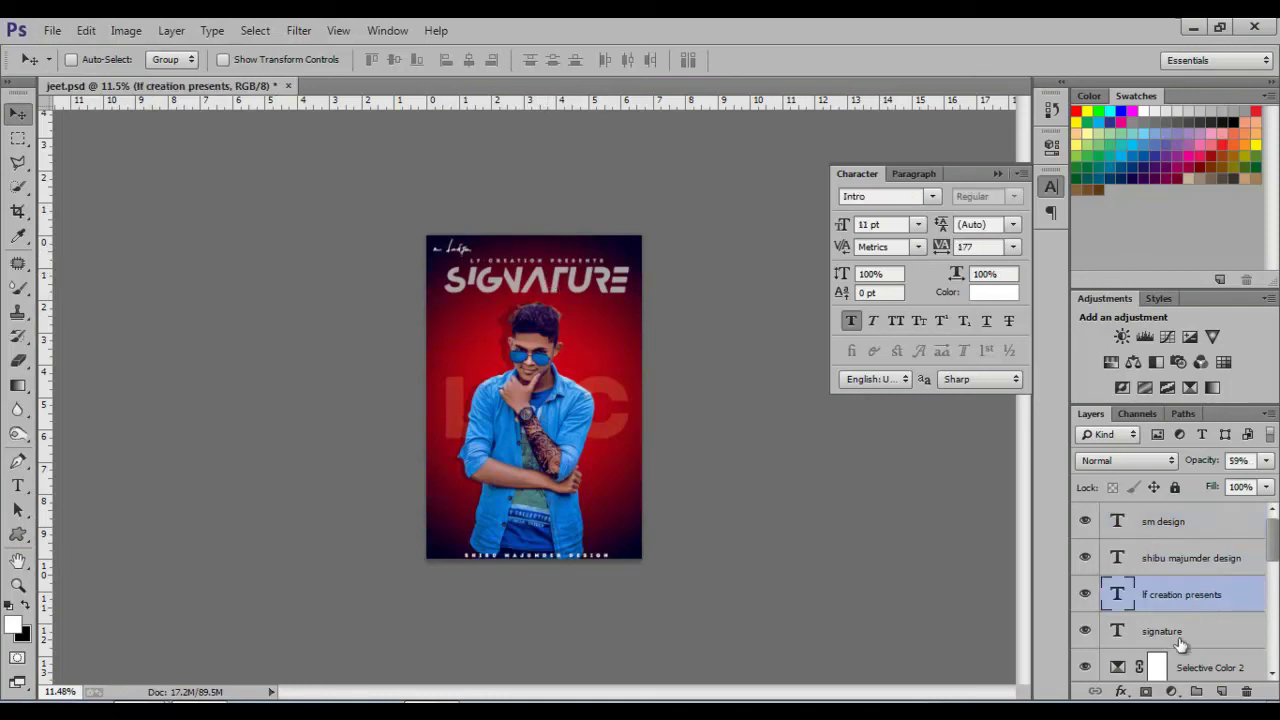
left_click(1180, 640, "shift")
key("shift+Down")
key("shift+Down")
key("shift+Down")
key("shift+Down")
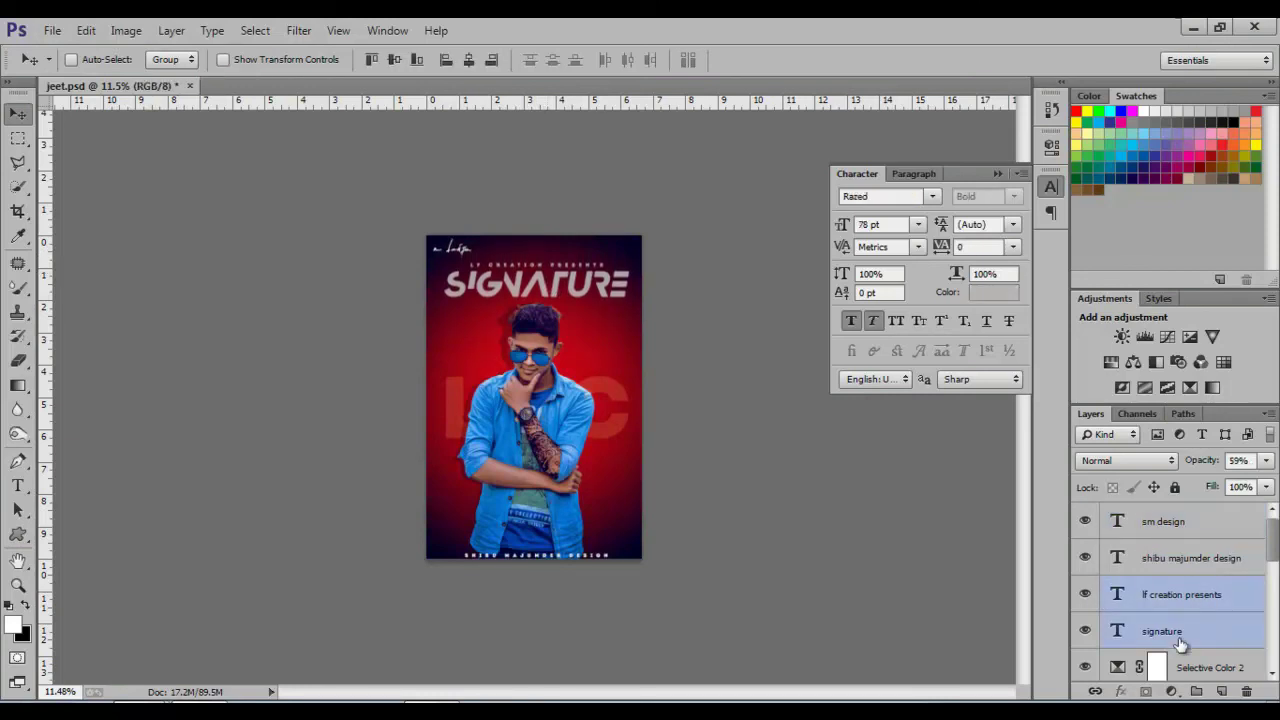
key("shift+Down")
key("shift+Down")
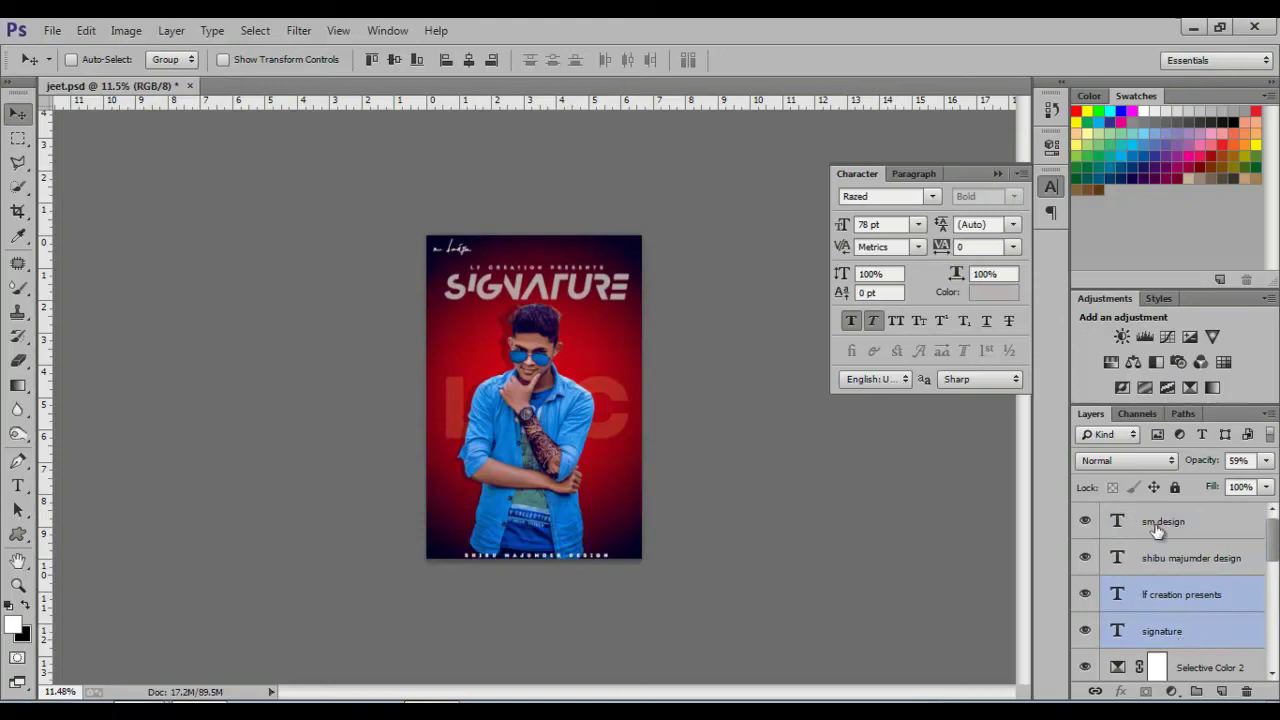
Step: Shrink the 'sm design' signature to 35 pt and set its opacity to 86%
left_click(1155, 526)
left_click_drag(840, 226, 831, 231)
left_click_drag(1215, 463, 1203, 463)
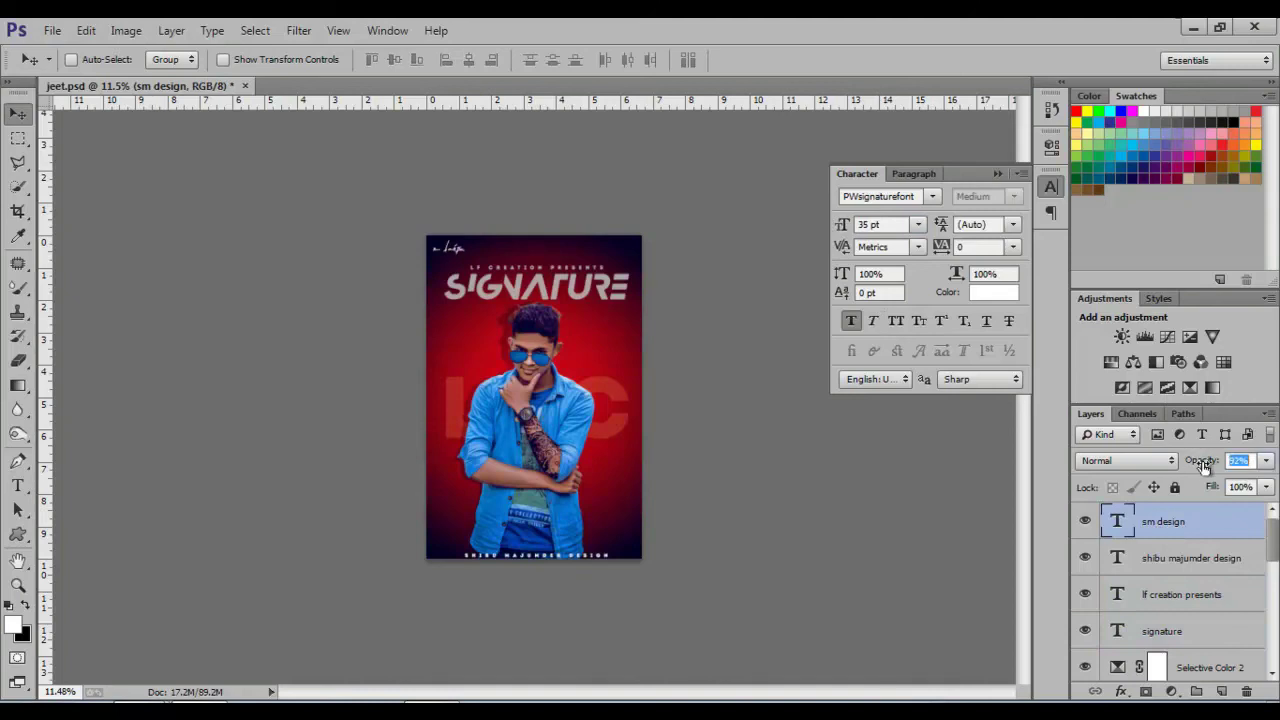
left_click(998, 173)
scroll(572, 425, "up", 2)
scroll(572, 425, "up", 1)
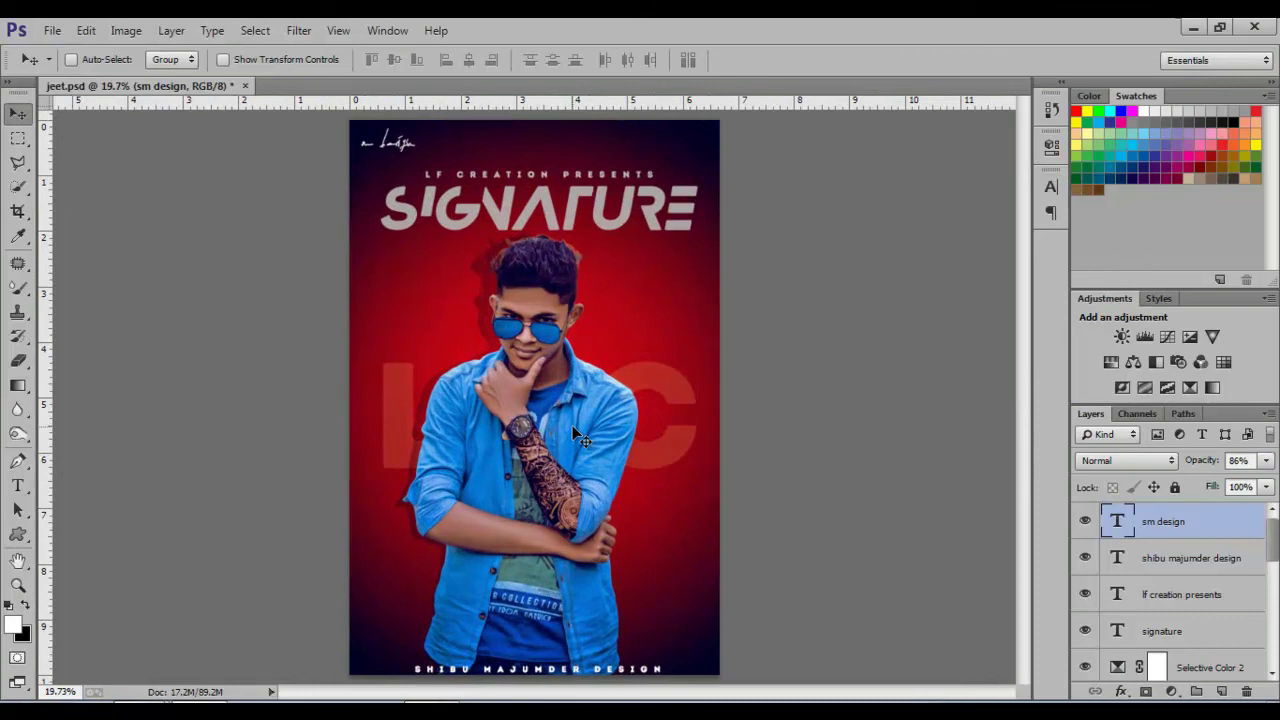
scroll(535, 383, "down", 1)
scroll(1208, 523, "down", 1)
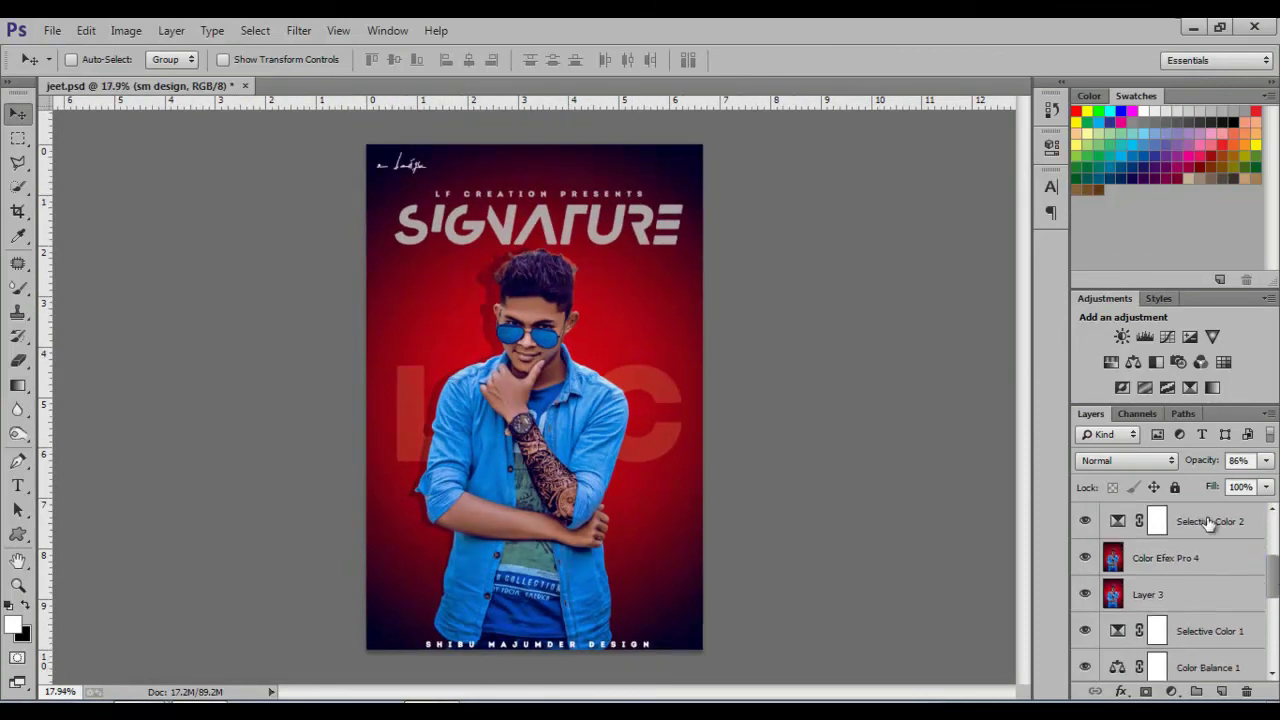
scroll(1208, 523, "down", 1)
scroll(1190, 560, "down", 1)
scroll(1162, 614, "down", 2)
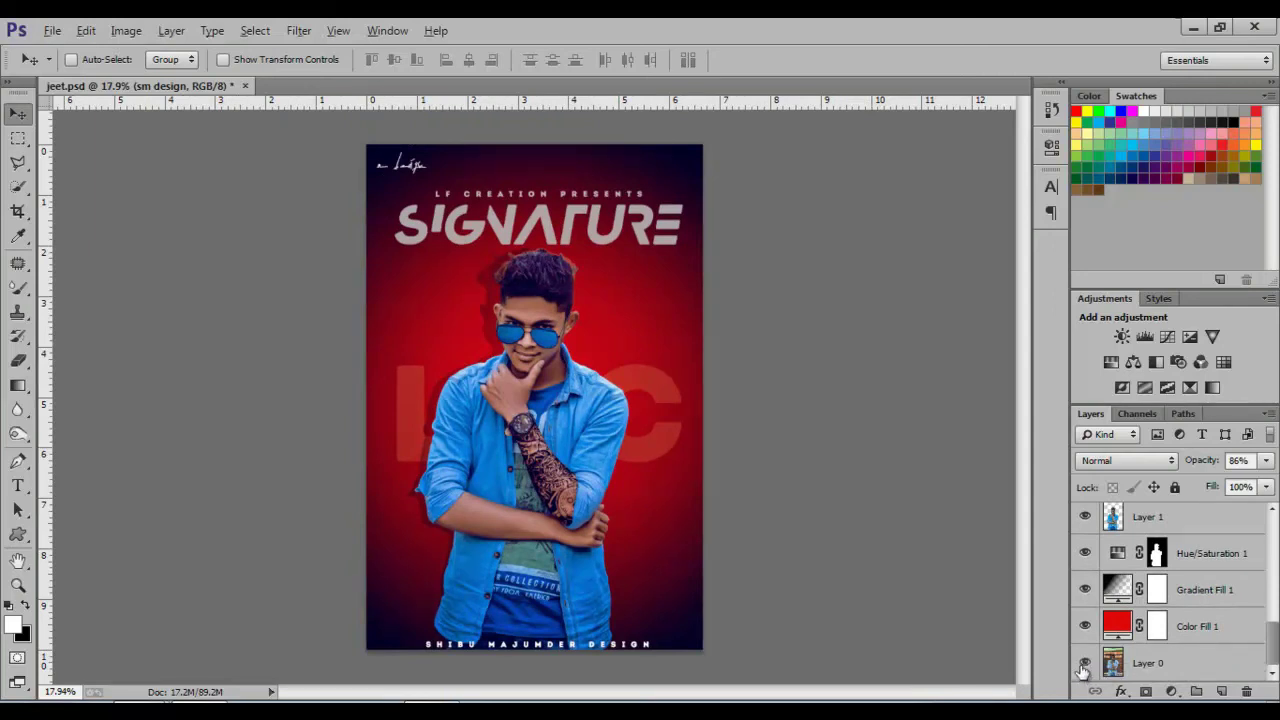
left_click(1084, 664, "alt")
left_click(1084, 664, "alt")
left_click(1084, 664, "alt")
scroll(1106, 586, "up", 2)
scroll(1106, 586, "up", 5)
scroll(1106, 586, "up", 2)
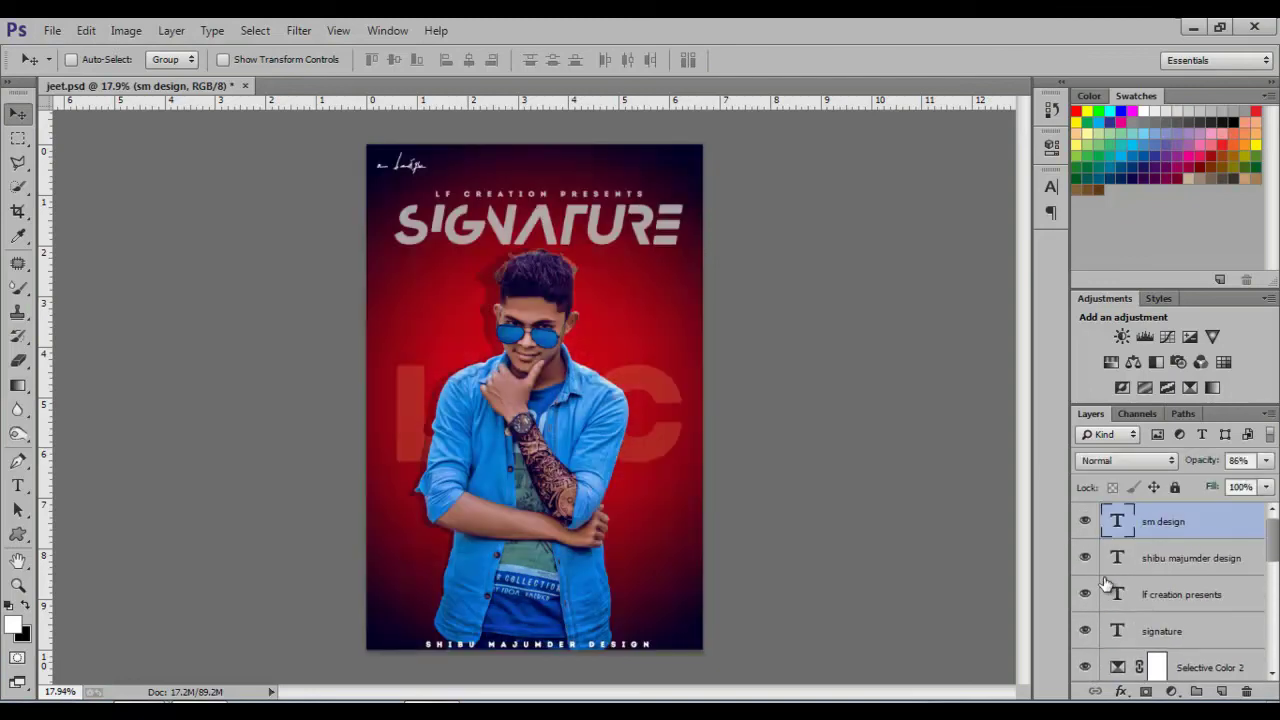
scroll(1100, 575, "down", 5)
scroll(1097, 567, "up", 2)
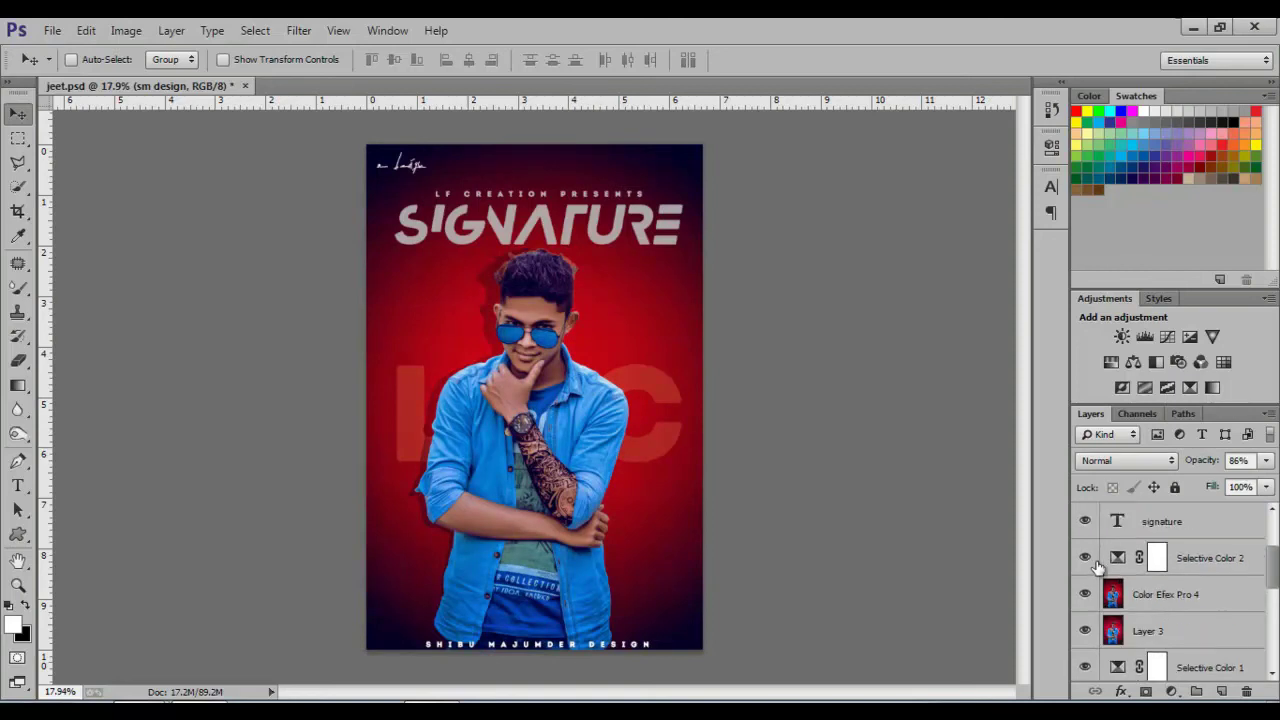
scroll(1097, 567, "up", 3)
left_click_drag(1085, 521, 1088, 615)
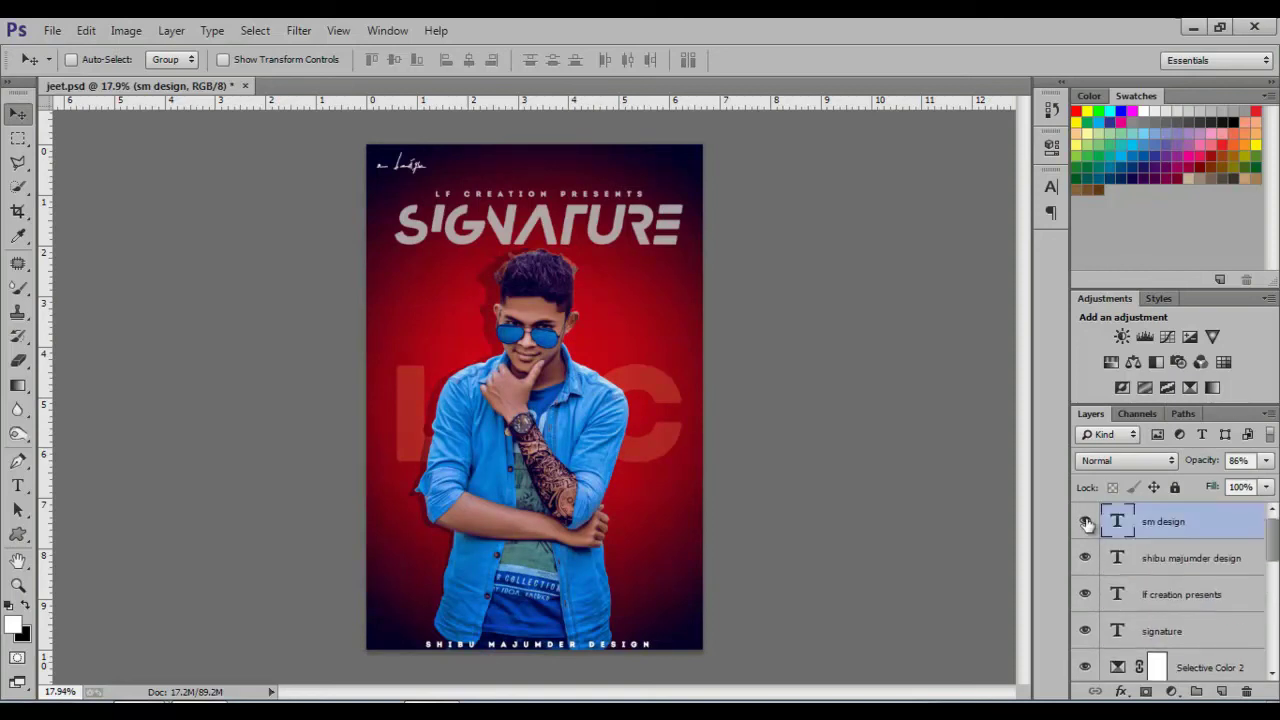
left_click(1085, 630)
scroll(1088, 630, "down", 2)
left_click(1085, 594)
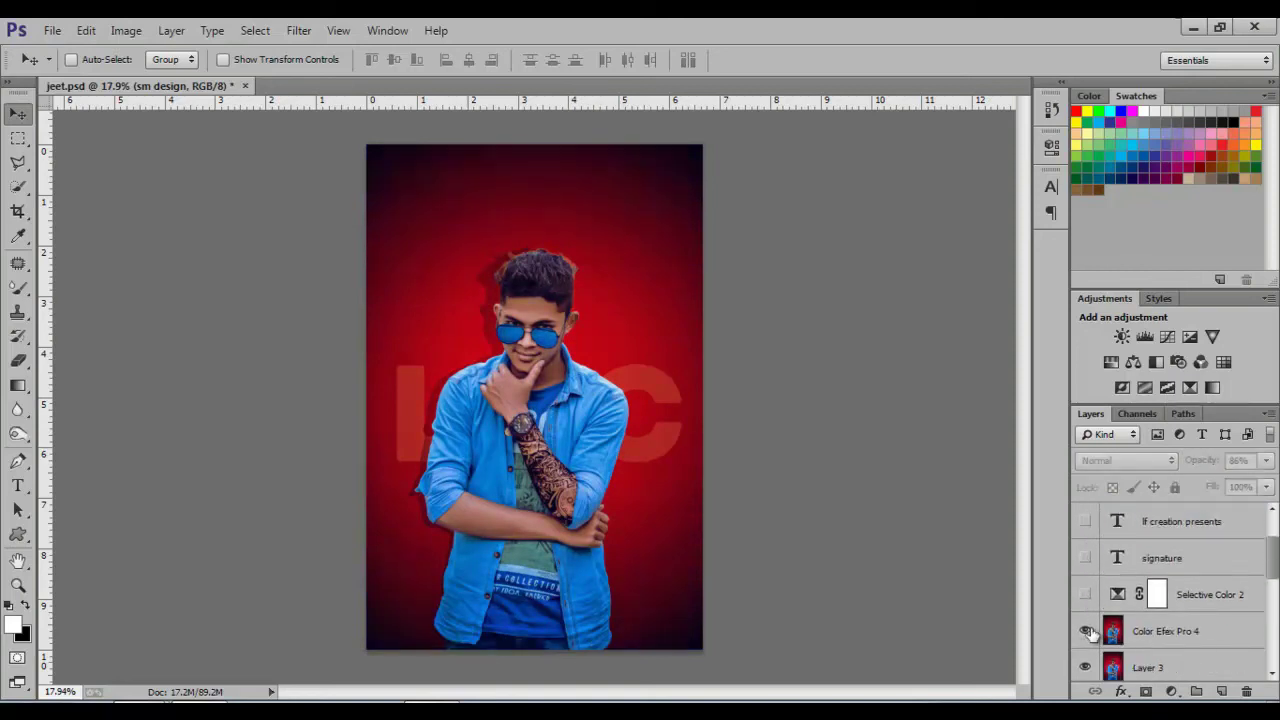
left_click(1085, 630)
scroll(1085, 630, "down", 2)
left_click(1085, 594)
scroll(1086, 625, "down", 2)
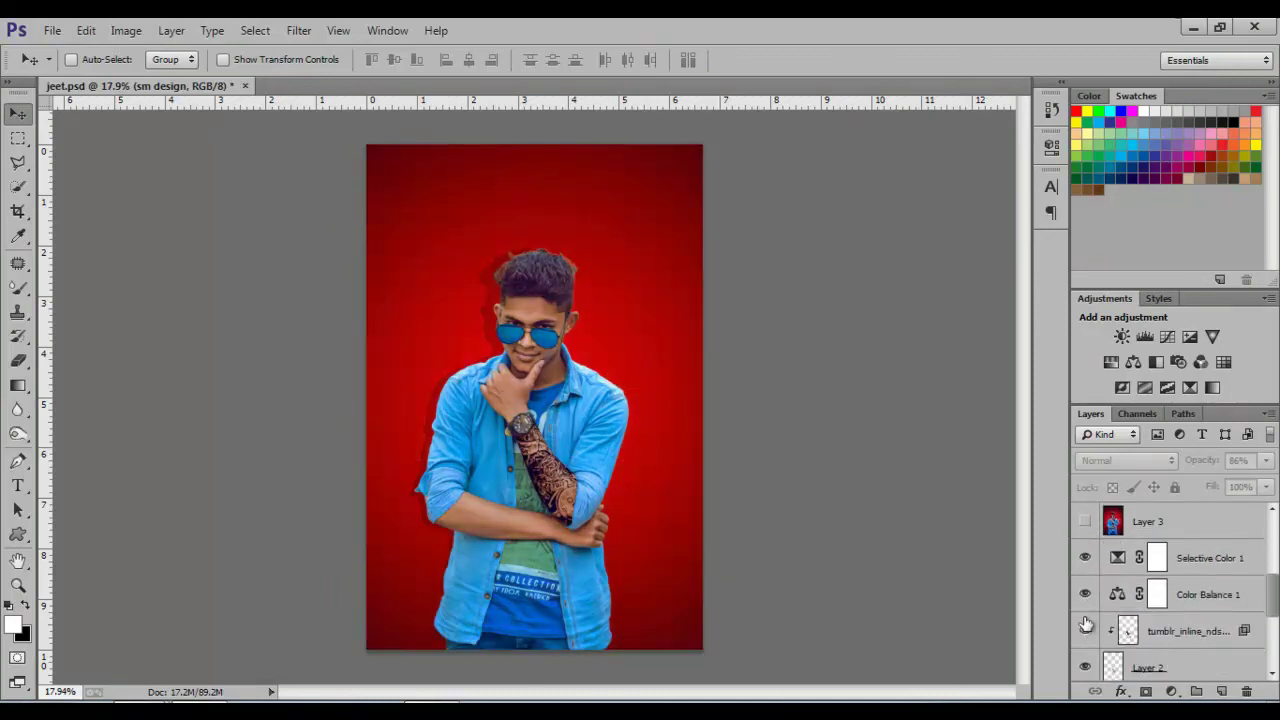
scroll(1086, 624, "down", 1)
scroll(1088, 545, "up", 1)
left_click(1085, 557)
left_click(1085, 594)
left_click(1085, 630)
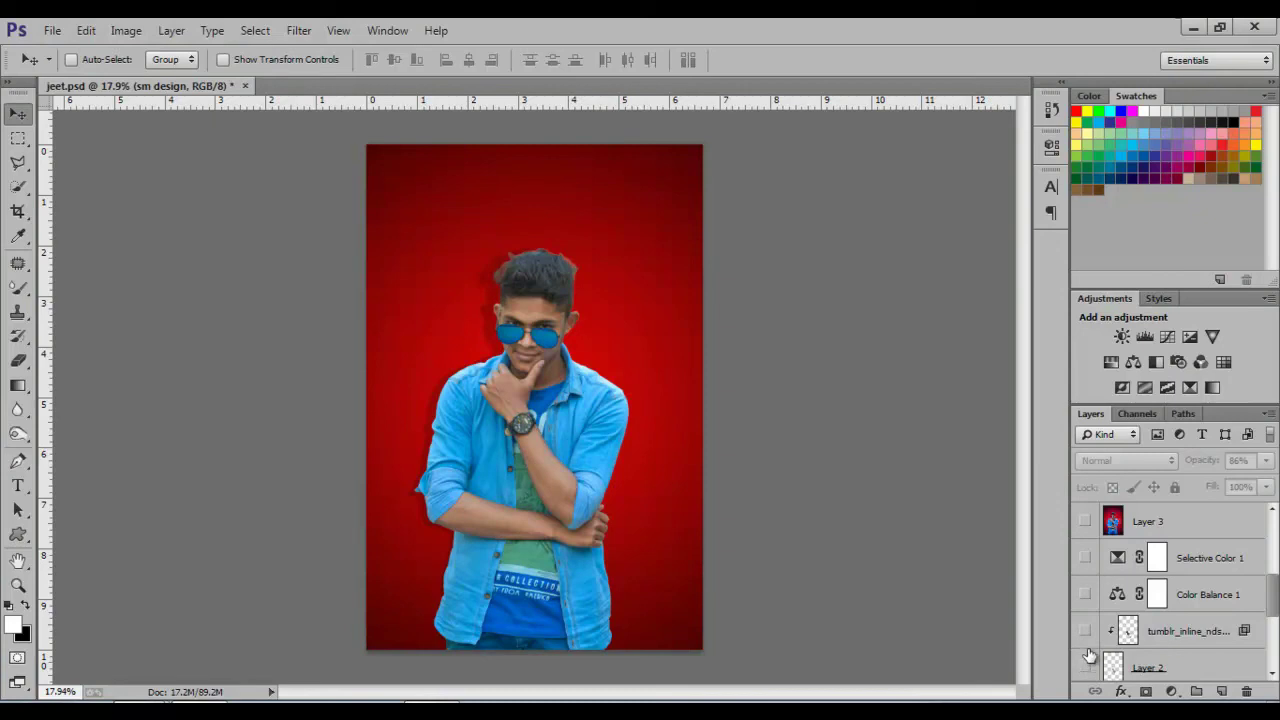
scroll(1090, 655, "down", 2)
left_click(1085, 630)
left_click(1085, 667)
scroll(1086, 665, "down", 2)
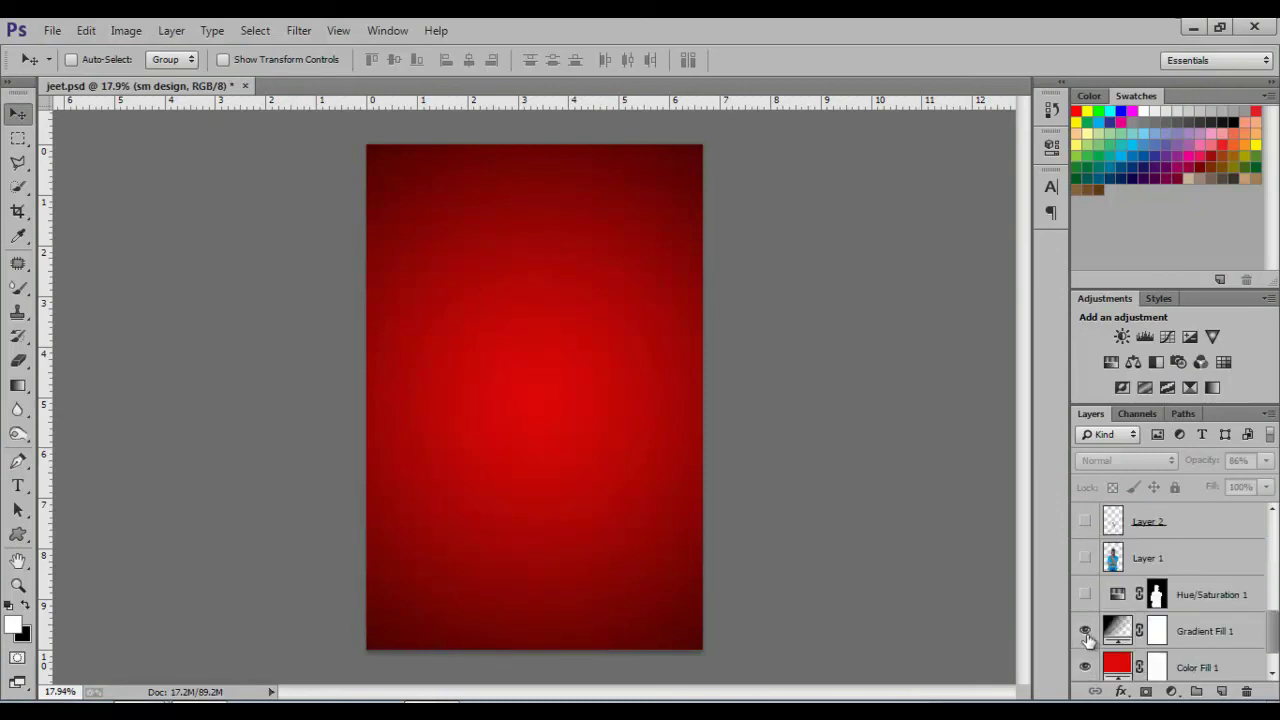
left_click(1085, 630)
left_click(1085, 667)
scroll(1086, 668, "down", 1)
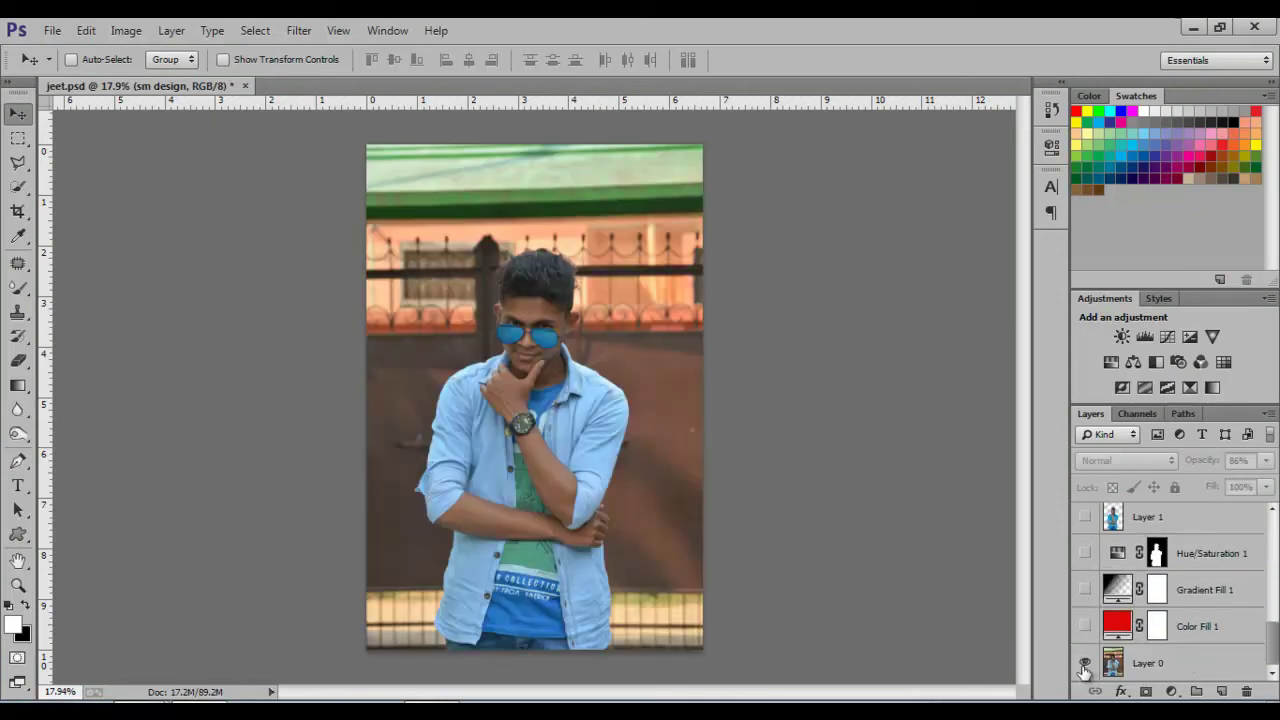
left_click_drag(1085, 626, 1085, 516)
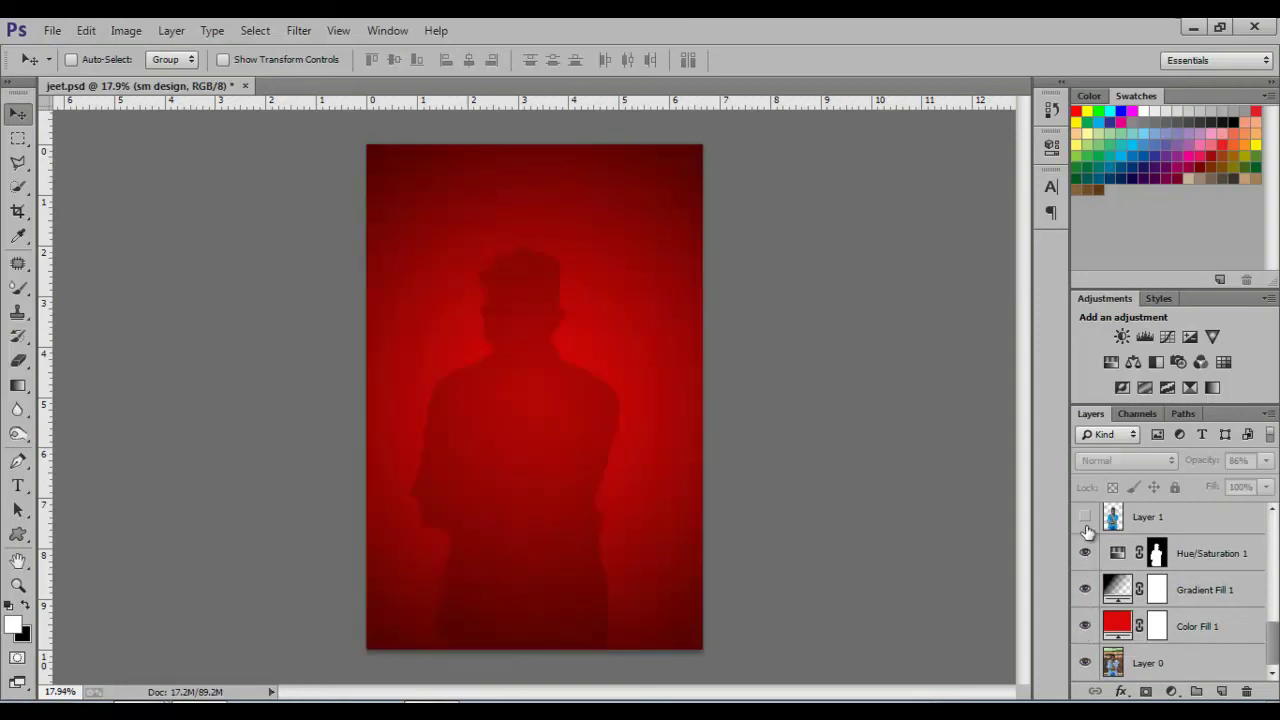
scroll(1099, 549, "up", 1)
scroll(1095, 566, "up", 3)
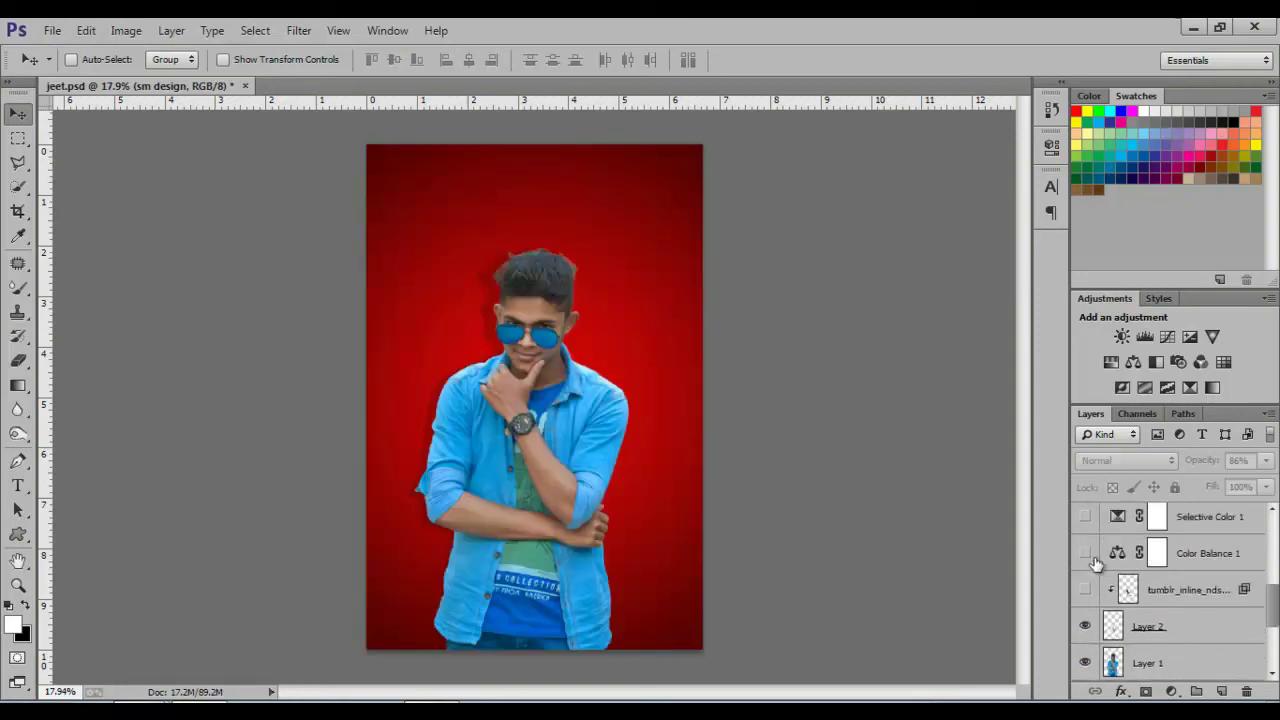
left_click_drag(1090, 585, 1086, 516)
scroll(1090, 540, "up", 1)
scroll(1090, 545, "up", 1)
left_click(1087, 516)
scroll(1089, 545, "up", 1)
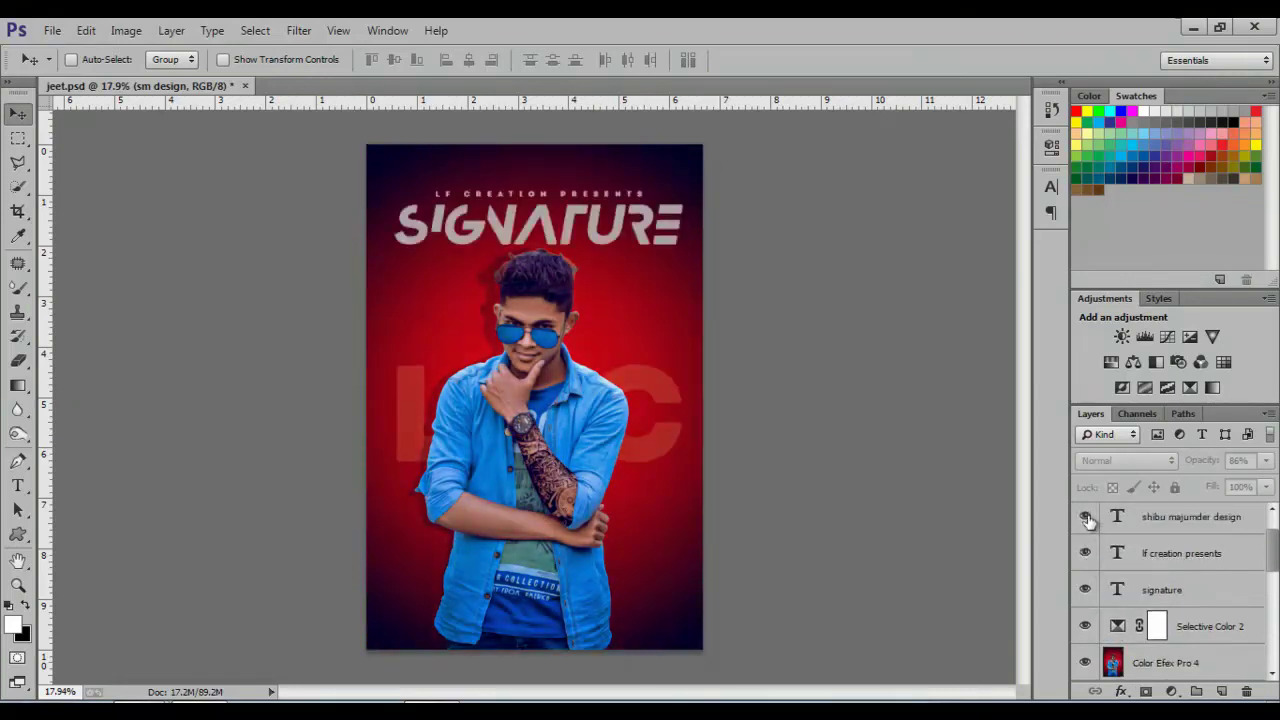
scroll(1092, 556, "up", 1)
left_click(1085, 521)
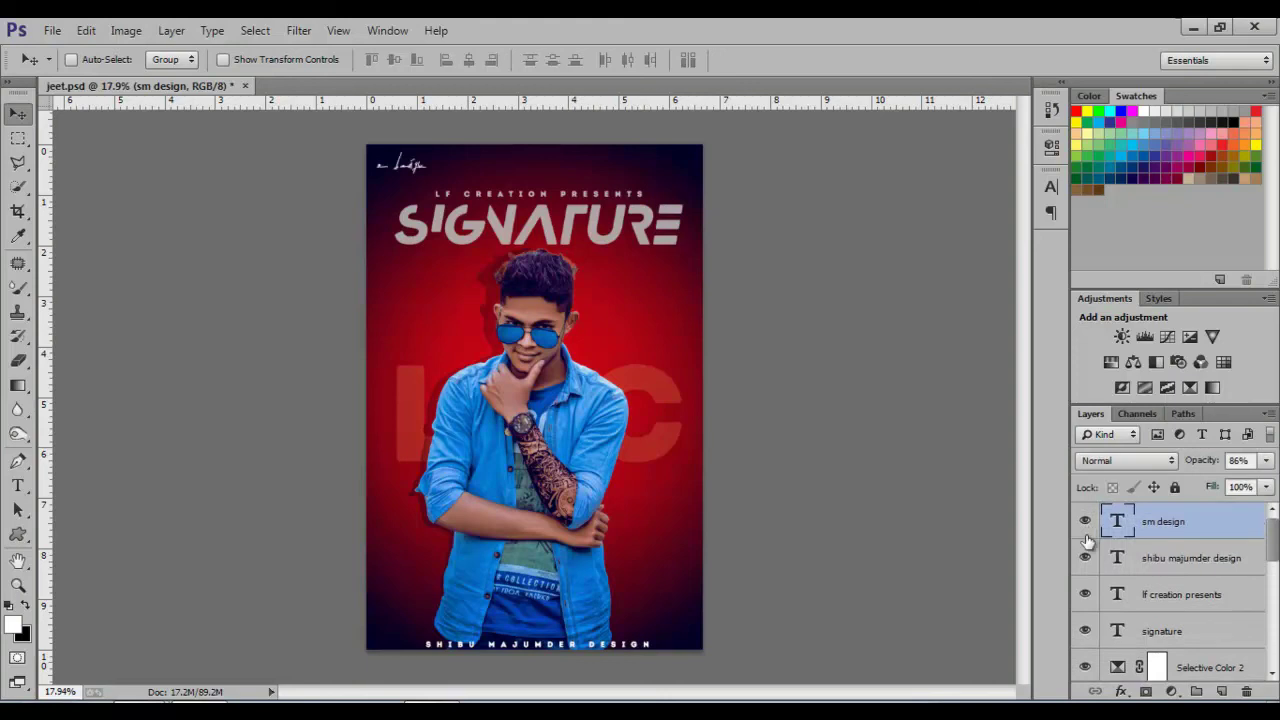